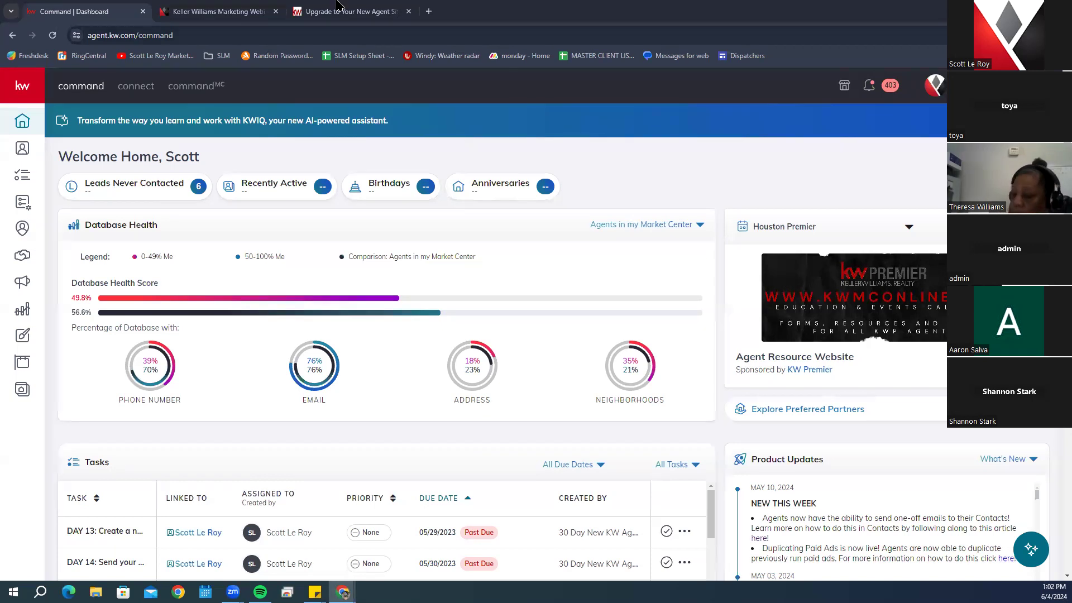
Switch to the Scott Le Roy Marketing site and go to its home page
left_click(257, 11)
scroll(209, 114, "up", 5)
left_click(393, 94)
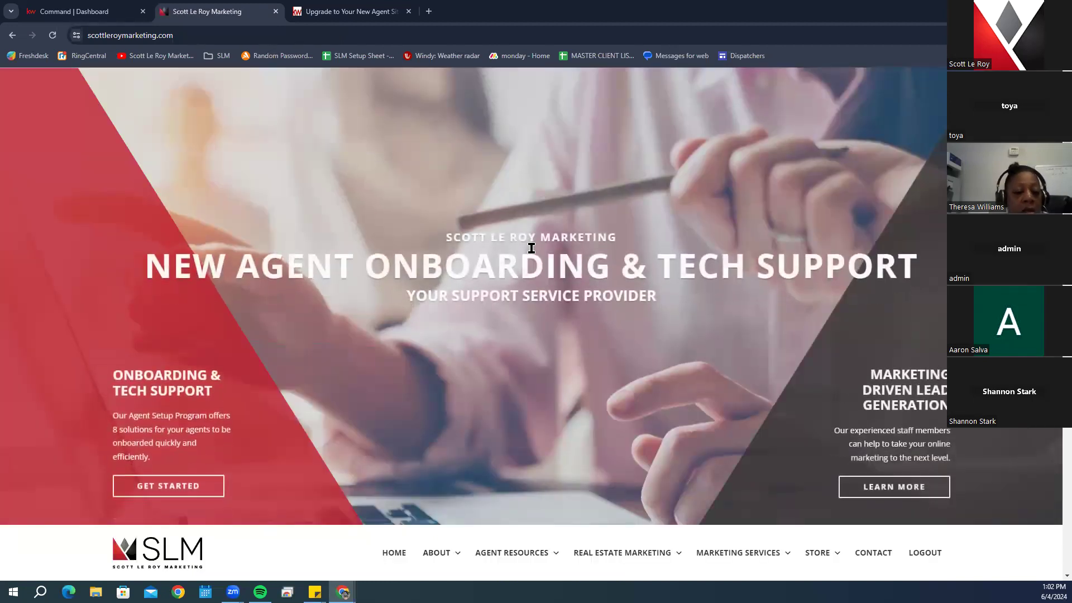
Open the New KW Agent Websites page from the Agent Resources menu
scroll(546, 247, "down", 5)
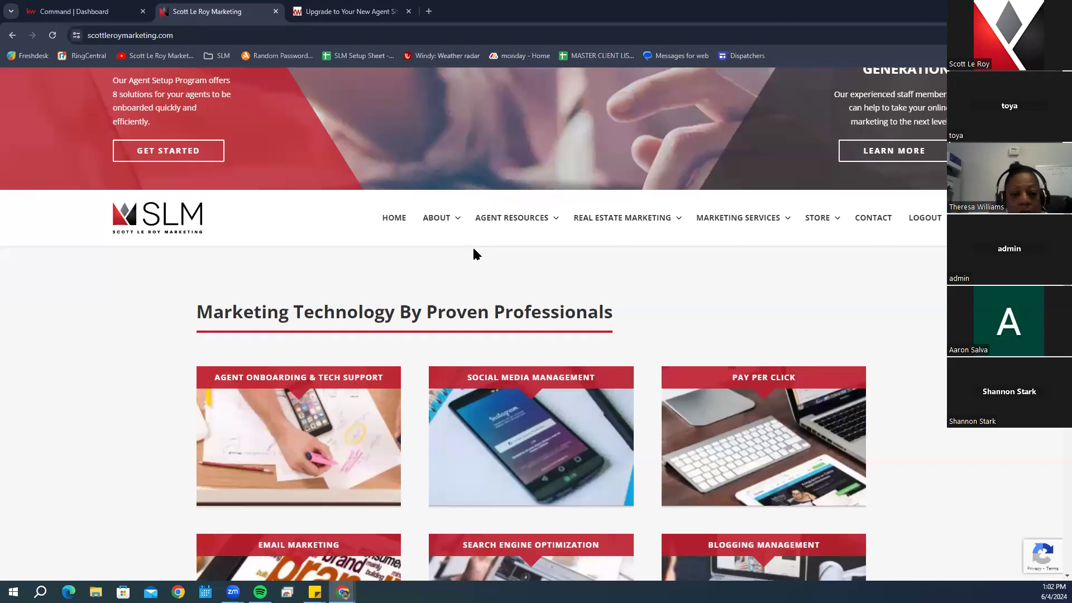
mouse_move(463, 224)
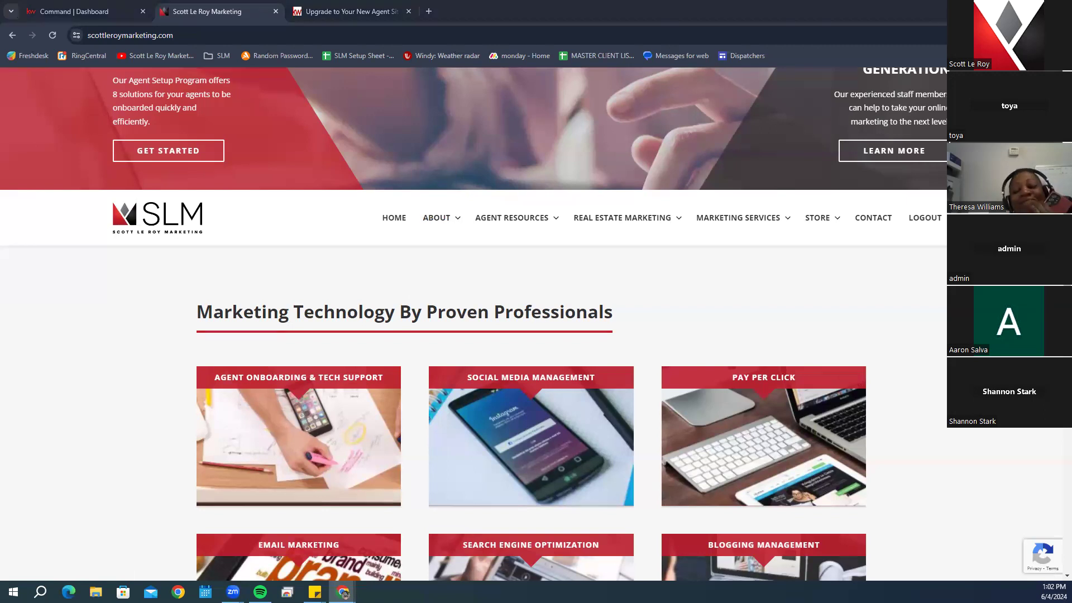
mouse_move(495, 226)
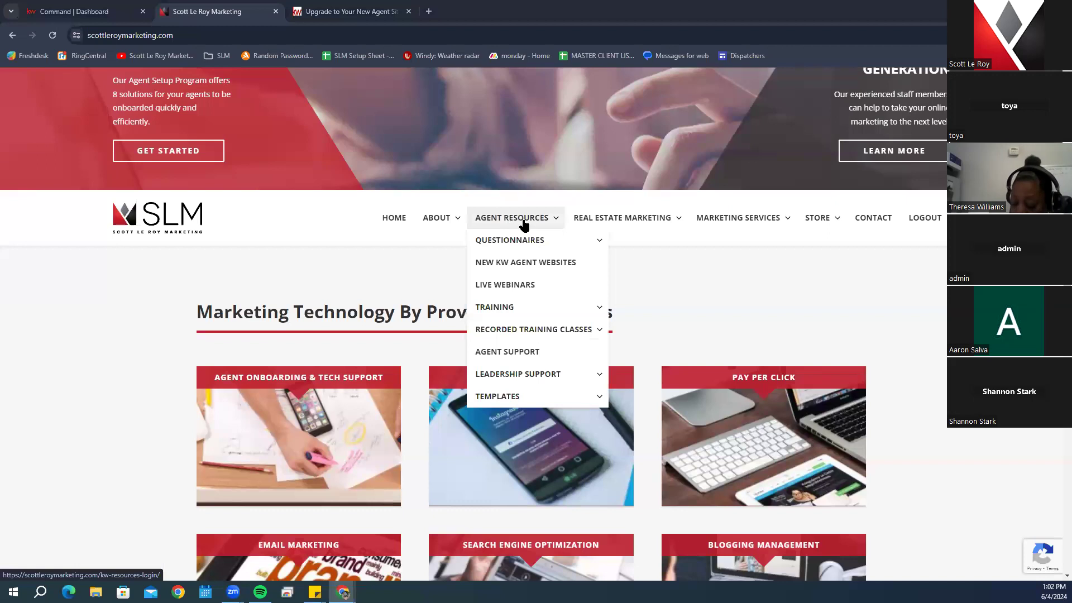
left_click(527, 267)
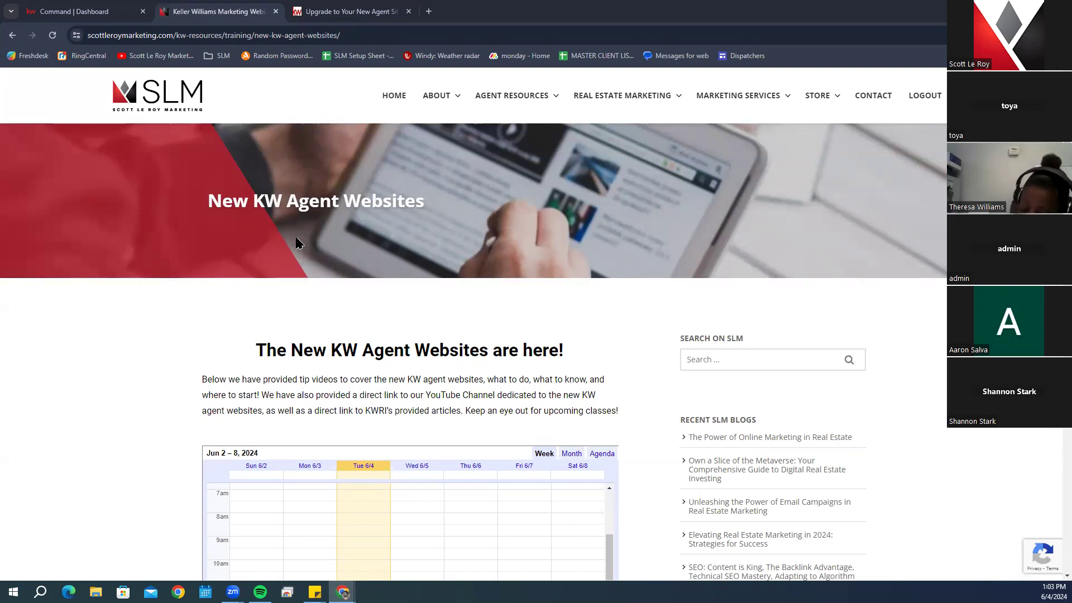
Look over the page's June 2–8, 2024 calendar of daily 1p–2p Zoom trainings
scroll(416, 133, "down", 5)
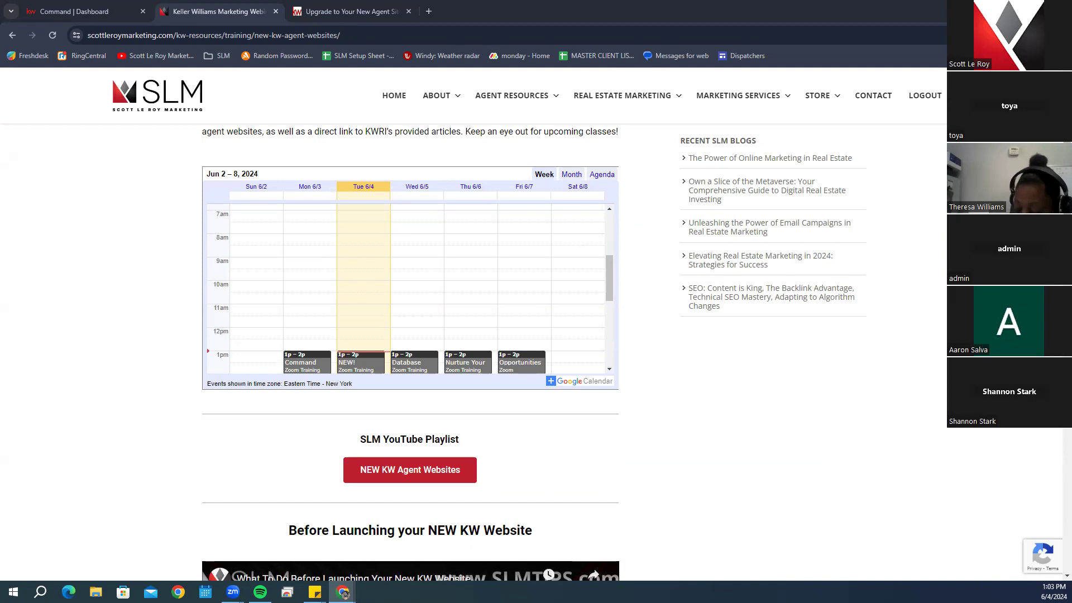
scroll(656, 390, "up", 1)
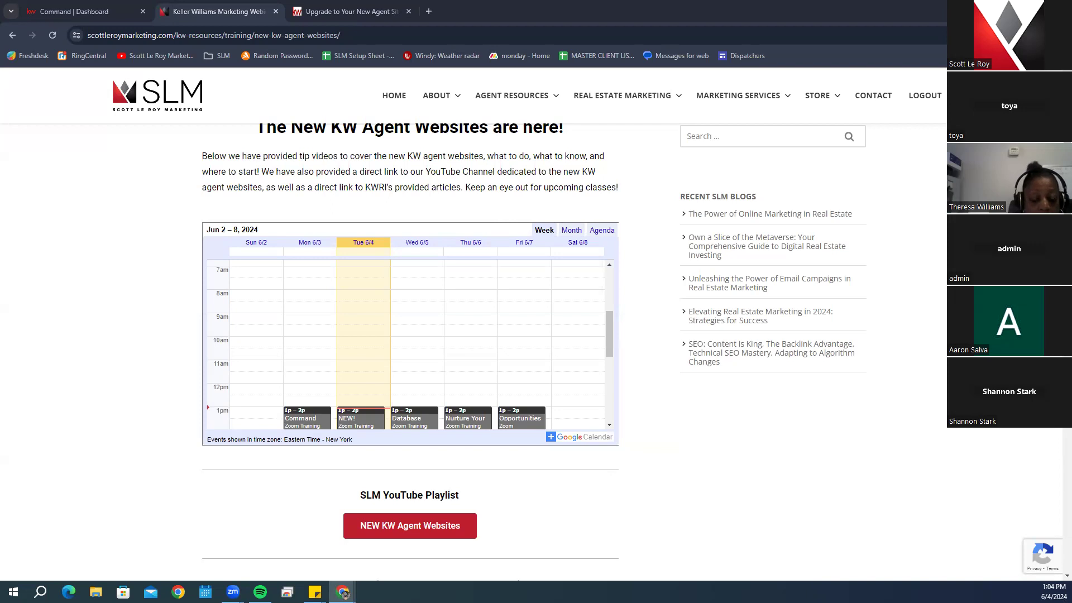
mouse_move(517, 95)
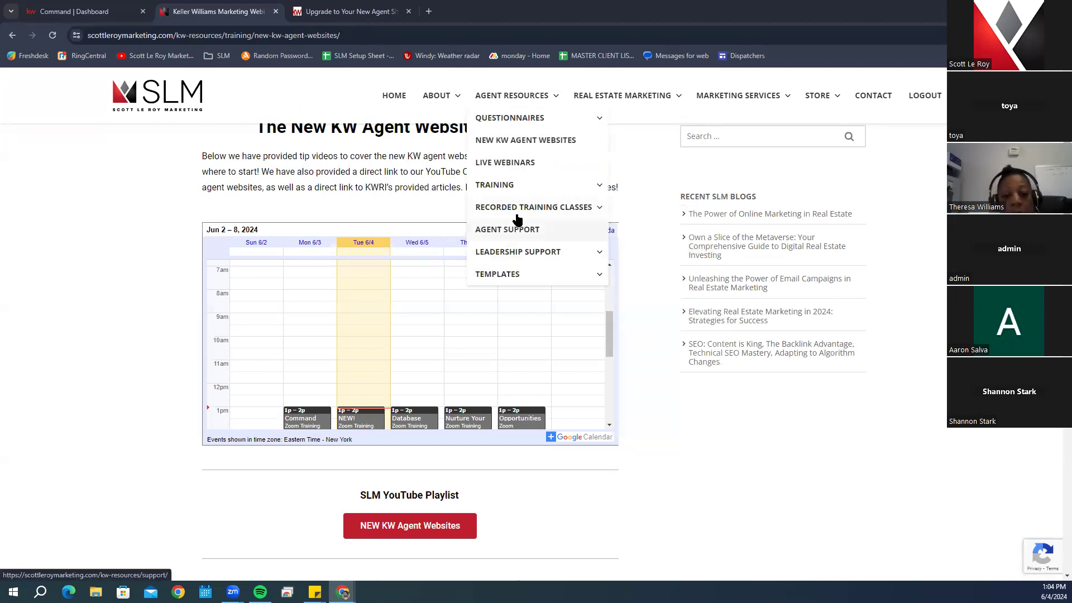
mouse_move(527, 186)
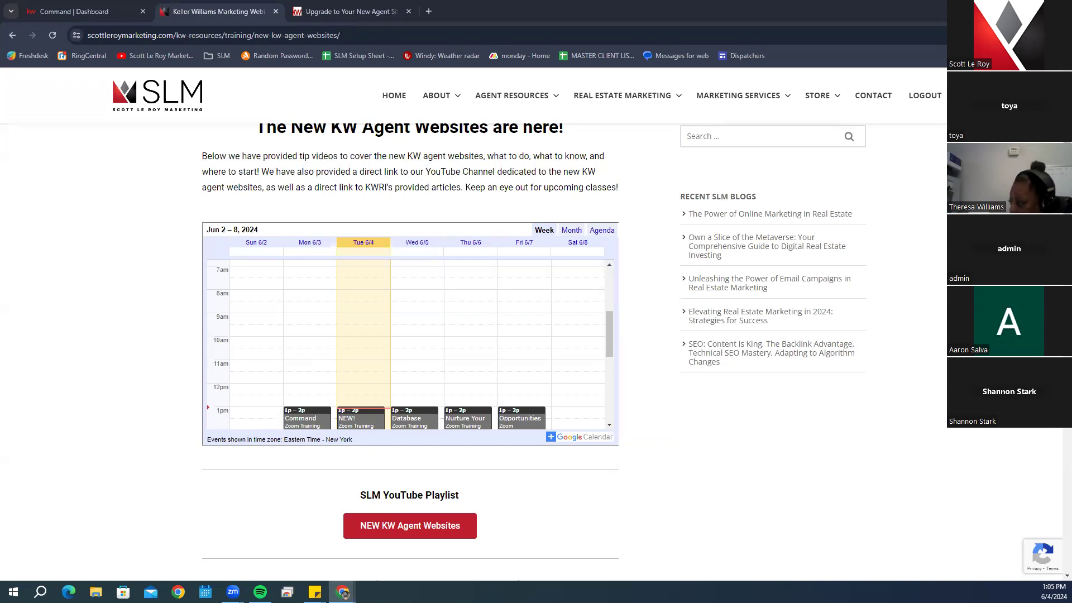
Scroll down past the pre-launch tips and upgrade video to the KWRI Provided Articles, then switch to the Upgrade article tab
scroll(748, 406, "down", 3)
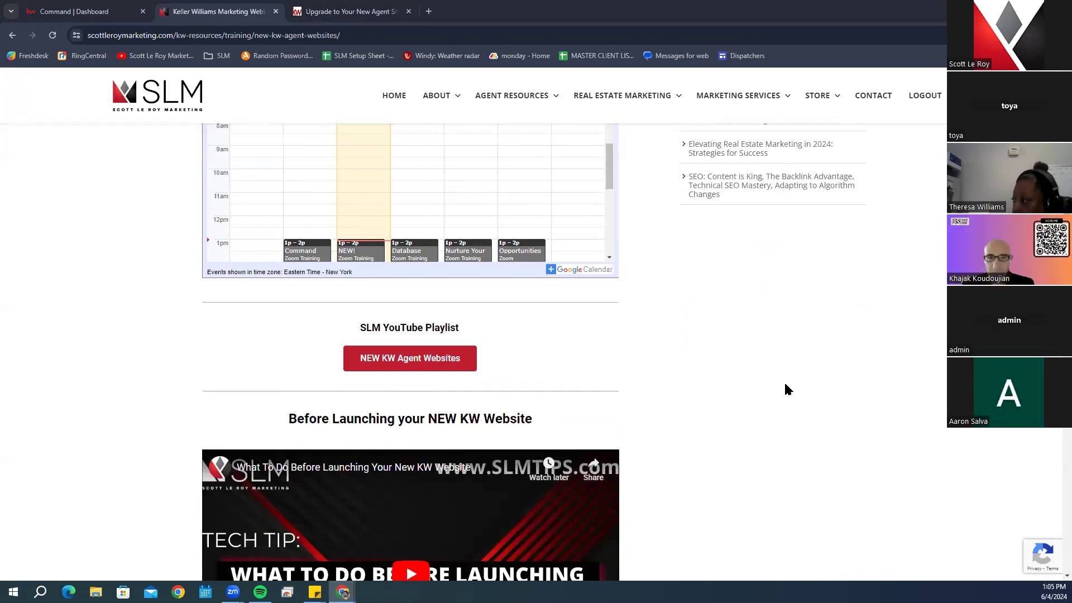
scroll(778, 376, "down", 1)
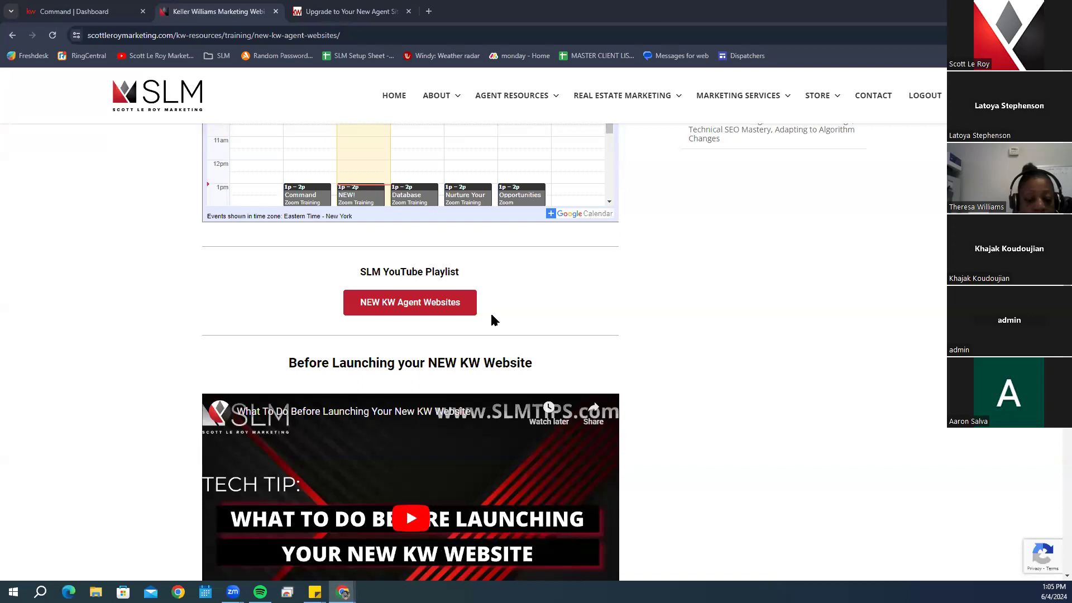
scroll(495, 319, "down", 2)
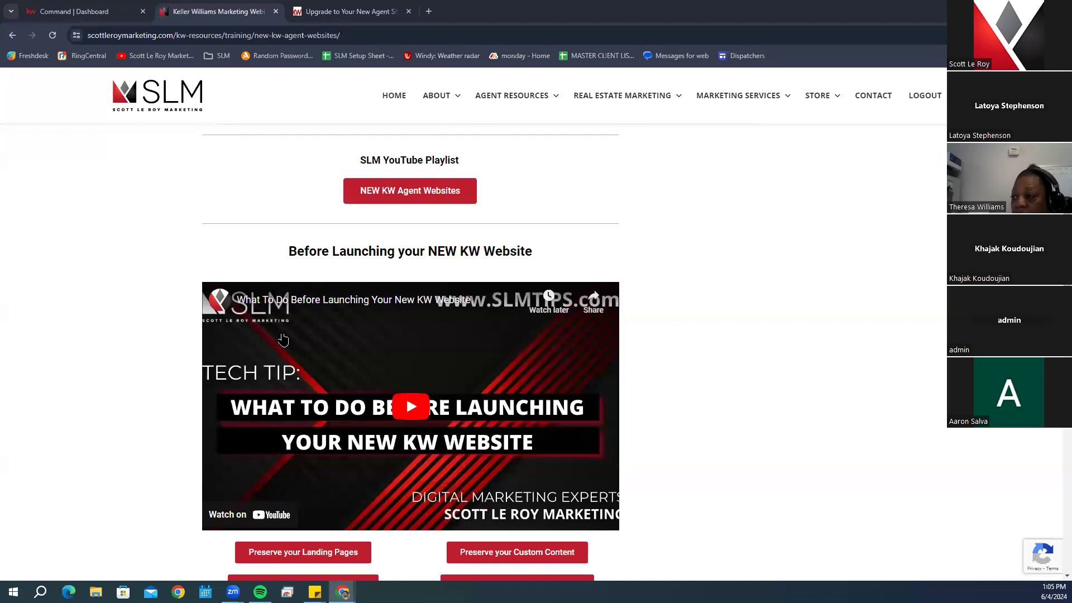
scroll(284, 339, "down", 2)
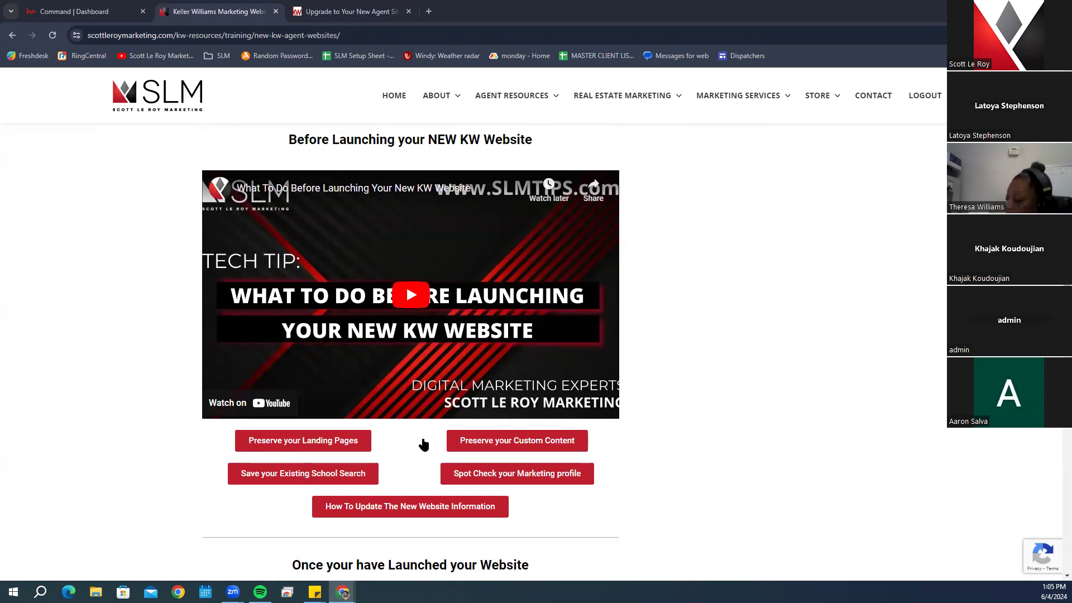
scroll(545, 465, "down", 5)
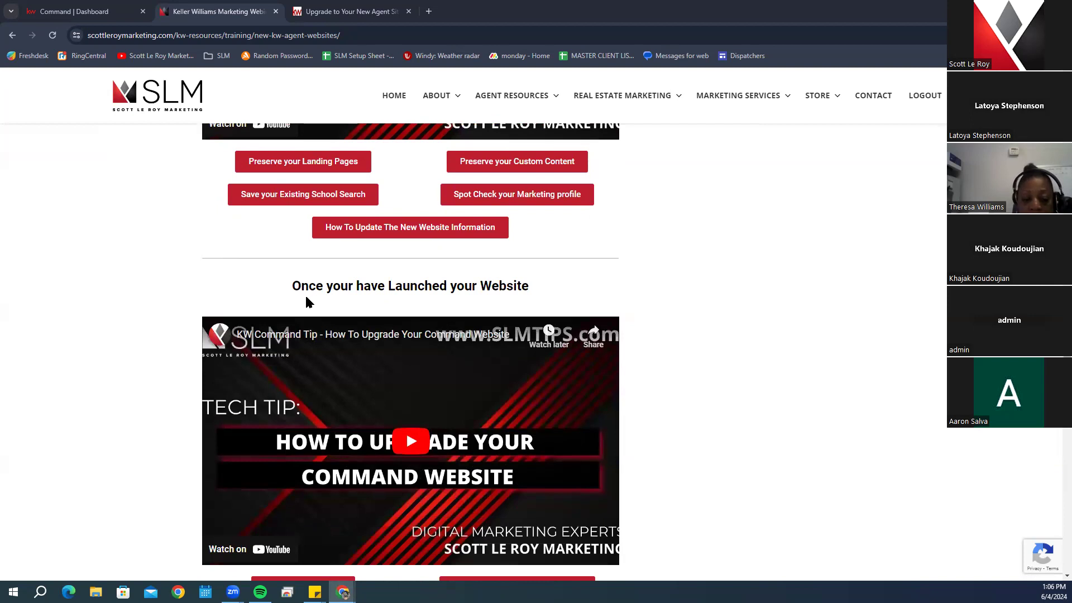
scroll(389, 324, "down", 3)
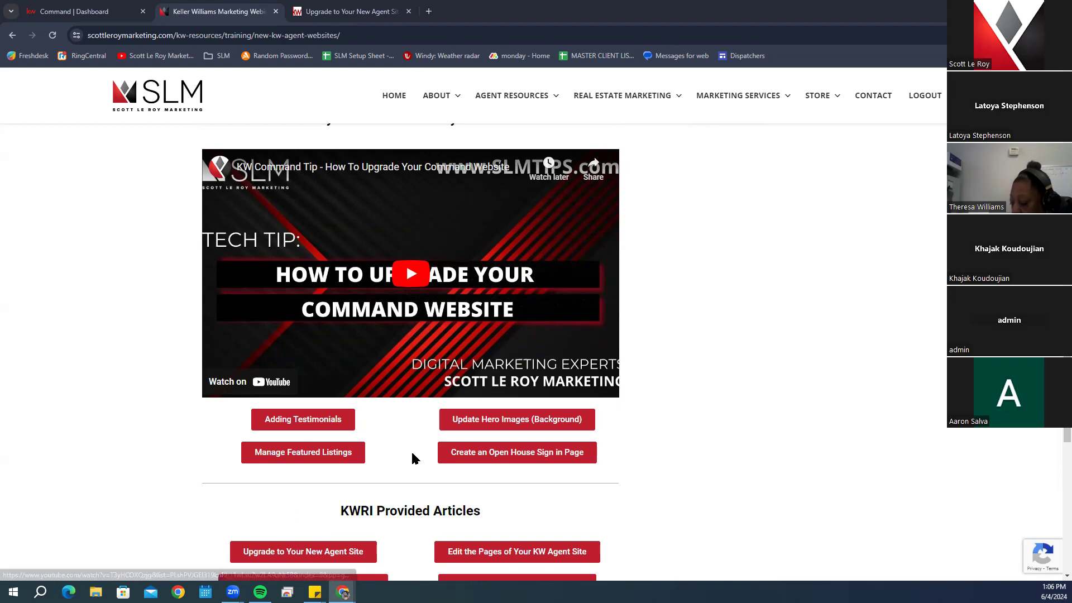
scroll(413, 458, "down", 3)
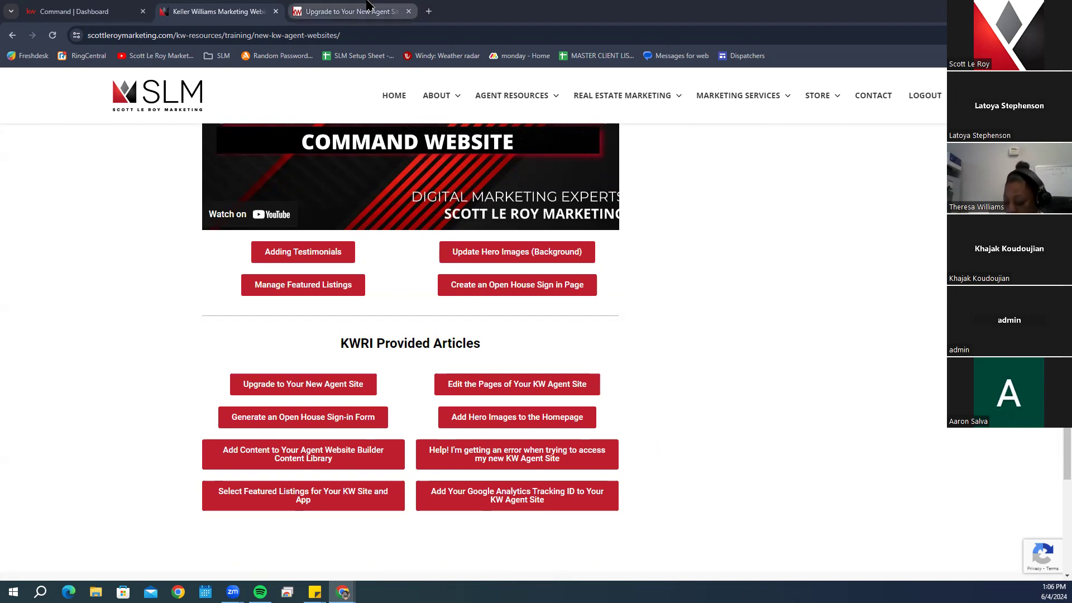
left_click(338, 10)
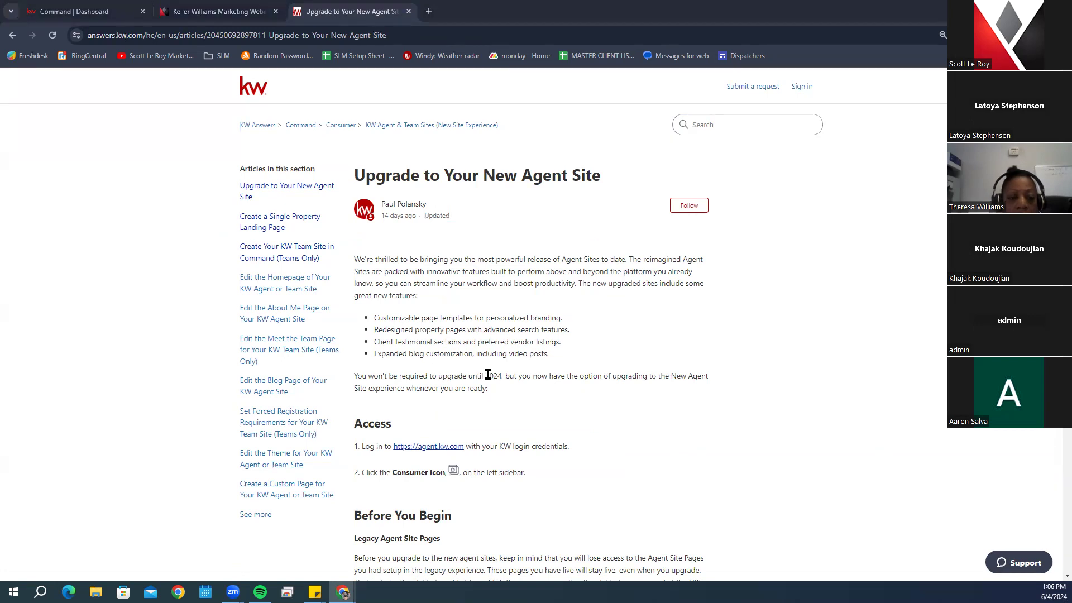
Read the Upgrade to Your New Agent Site access steps, then return to the Command dashboard's Consumer area
scroll(488, 374, "down", 5)
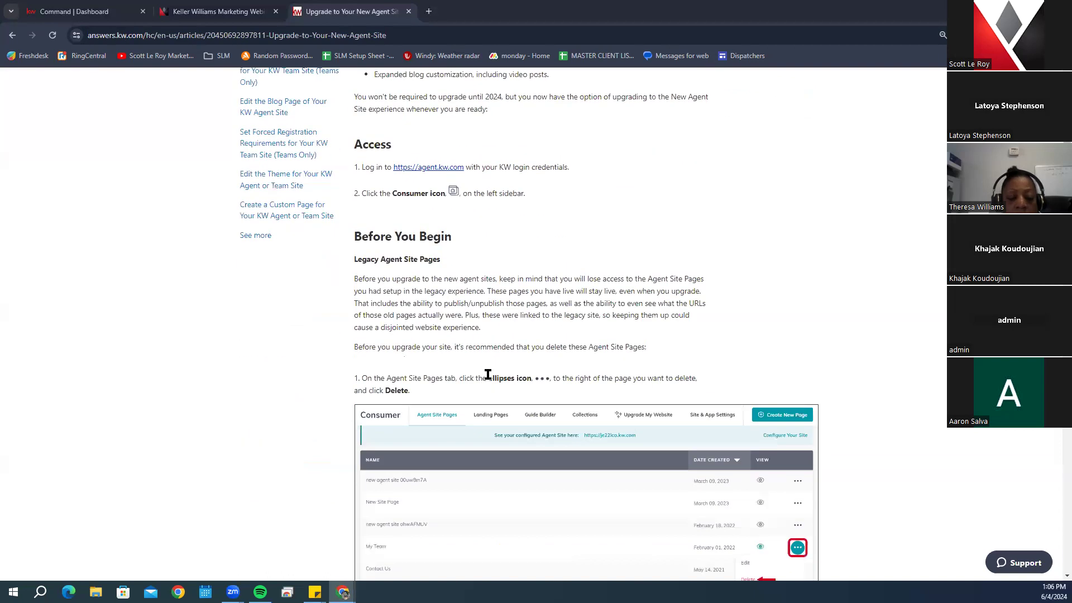
scroll(393, 393, "down", 4)
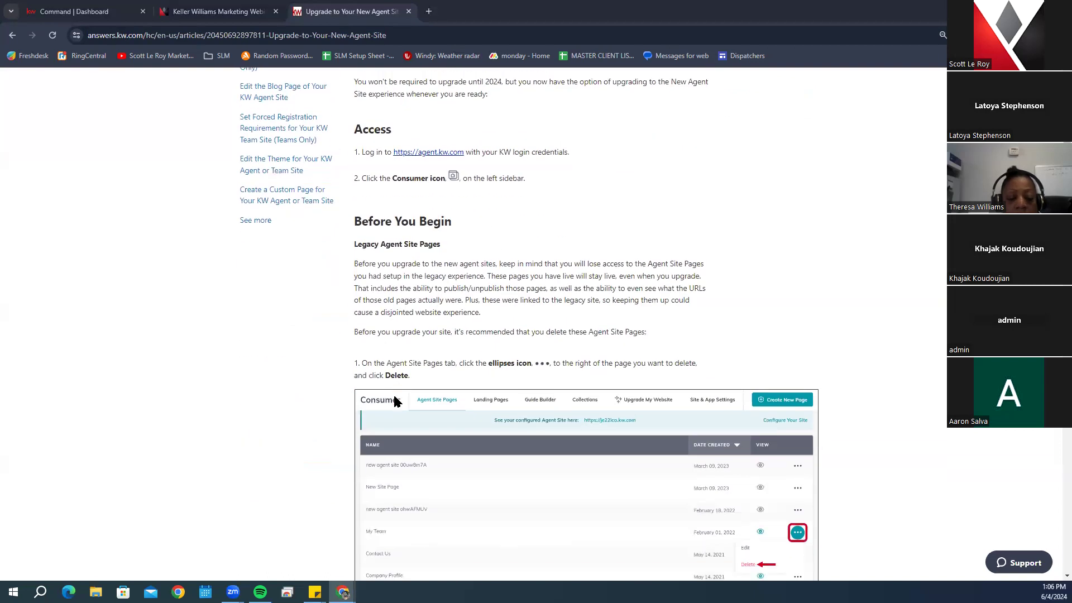
scroll(624, 359, "down", 4)
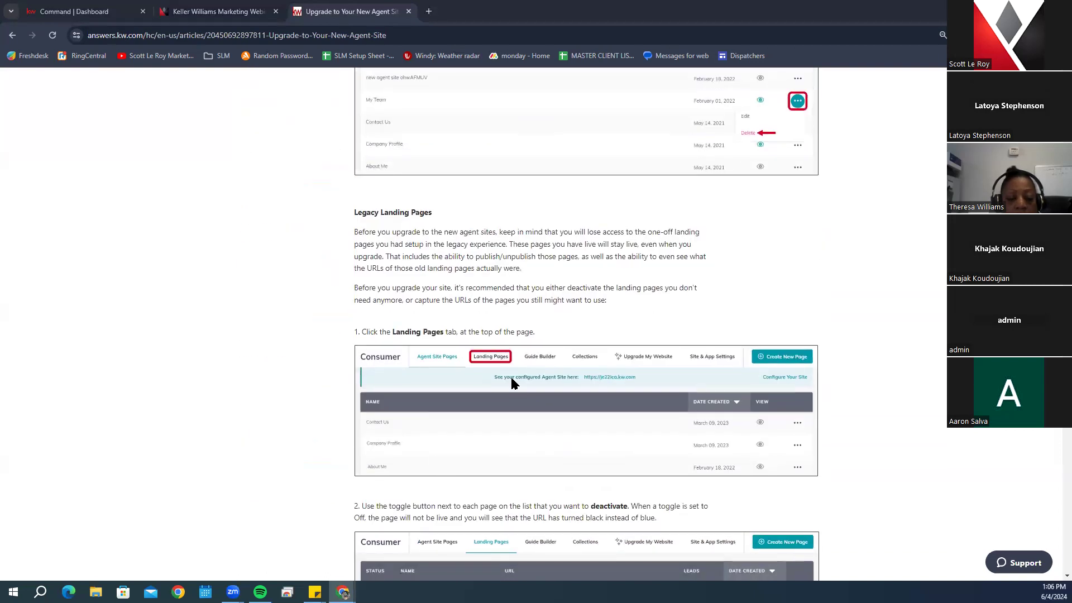
scroll(519, 373, "up", 15)
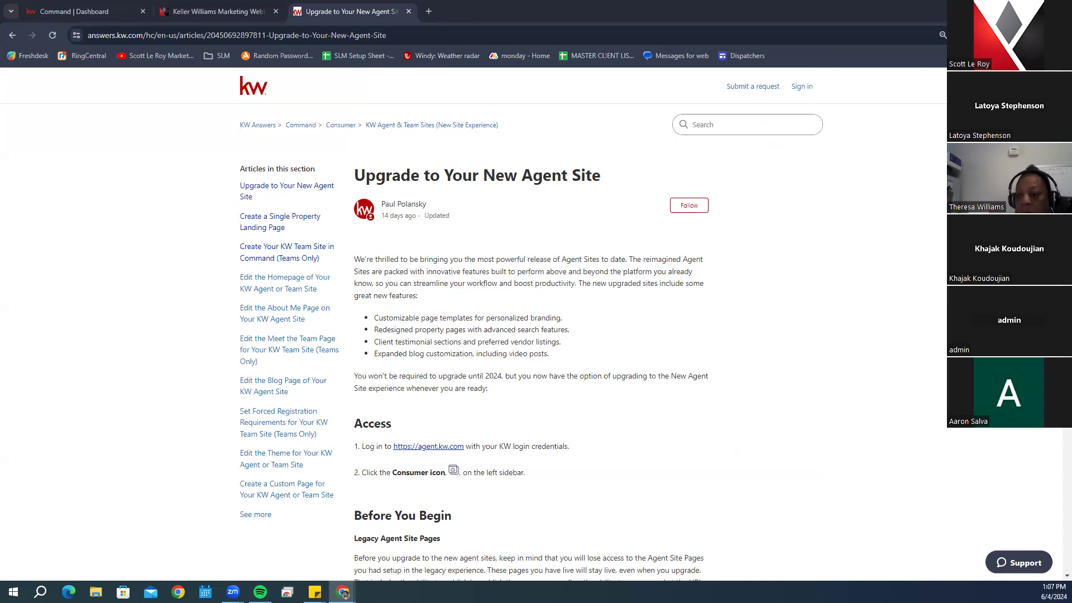
left_click(89, 8)
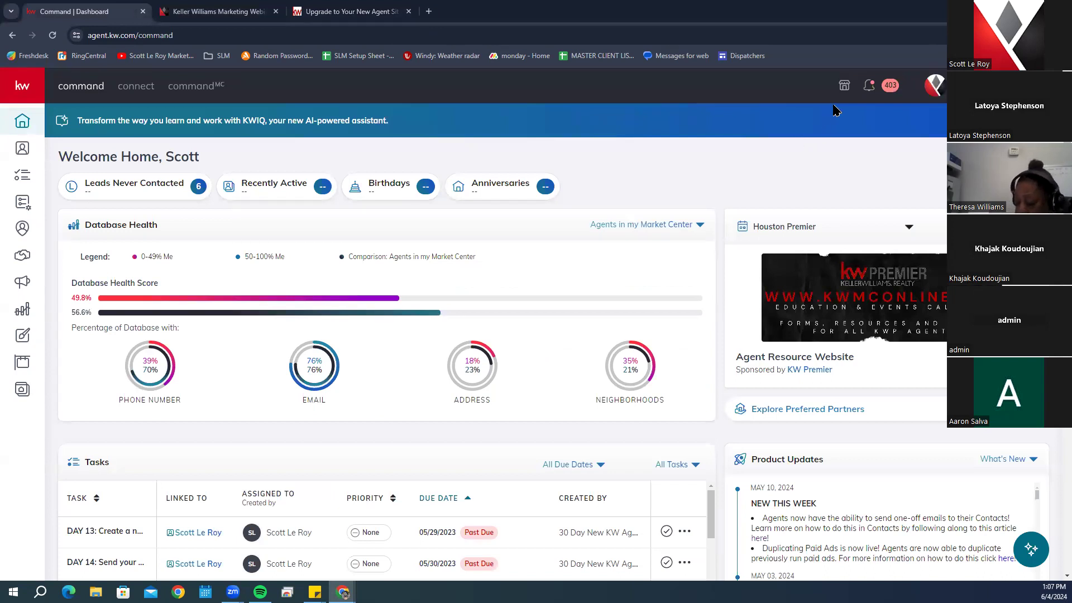
left_click(17, 396)
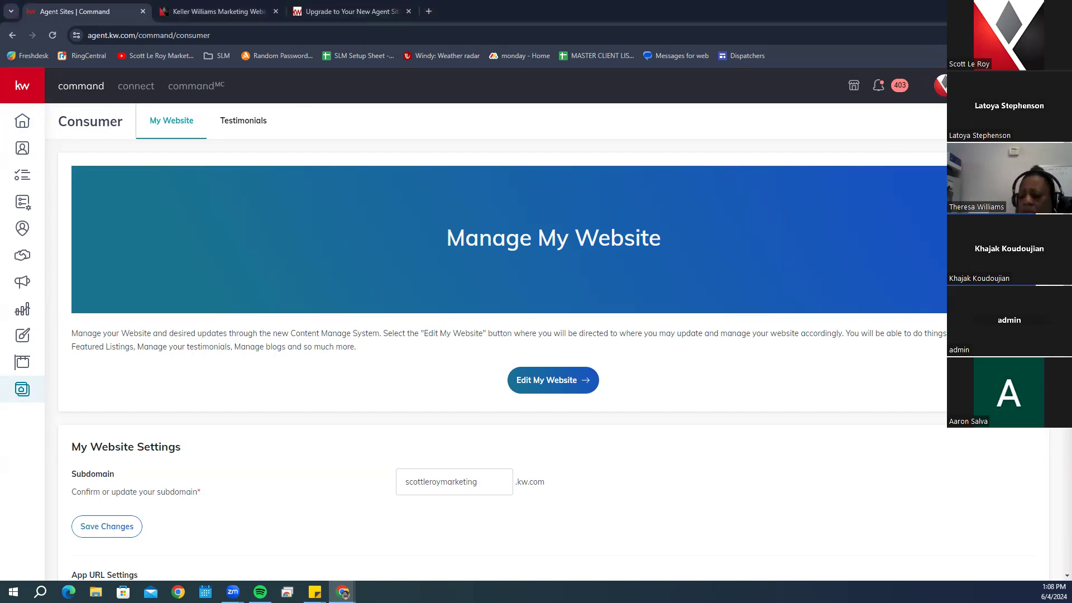
Open the account Settings page from the avatar menu
left_click(941, 86)
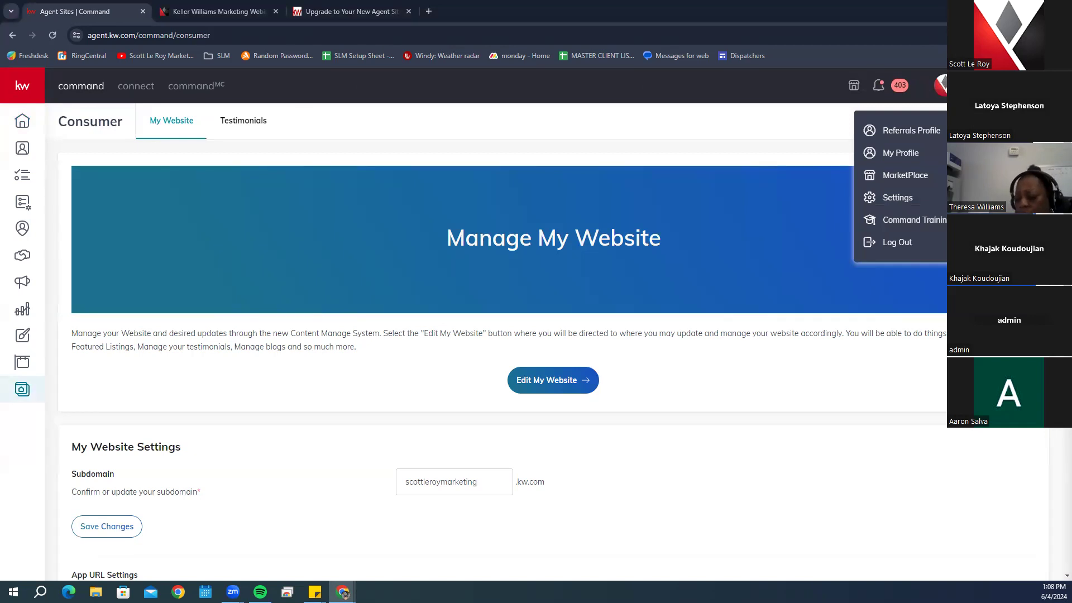
left_click(895, 201)
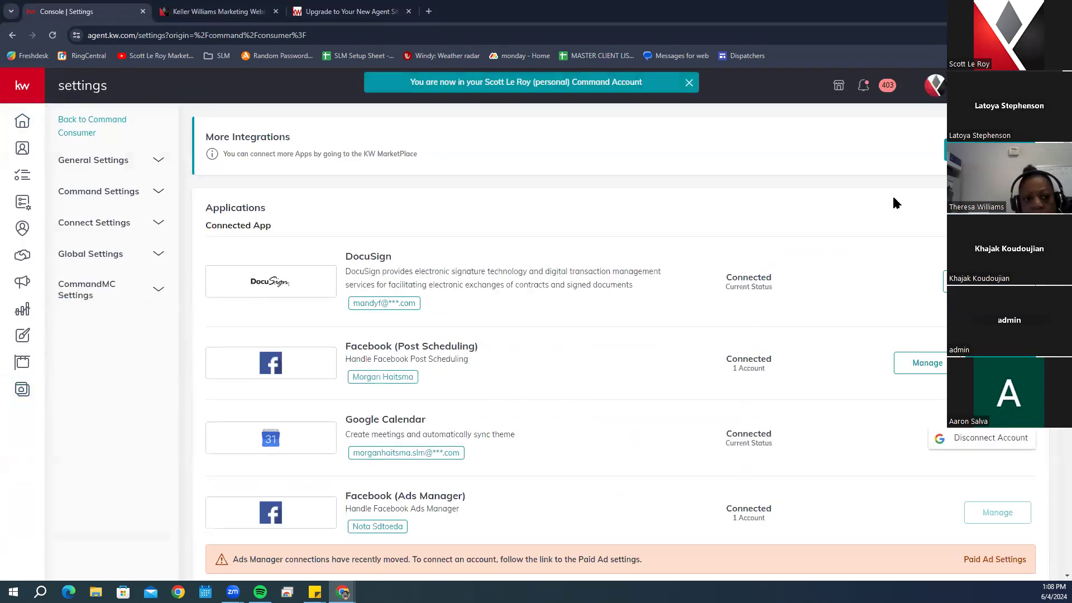
Expand Connect Settings and select Marketing Profile
left_click(106, 229)
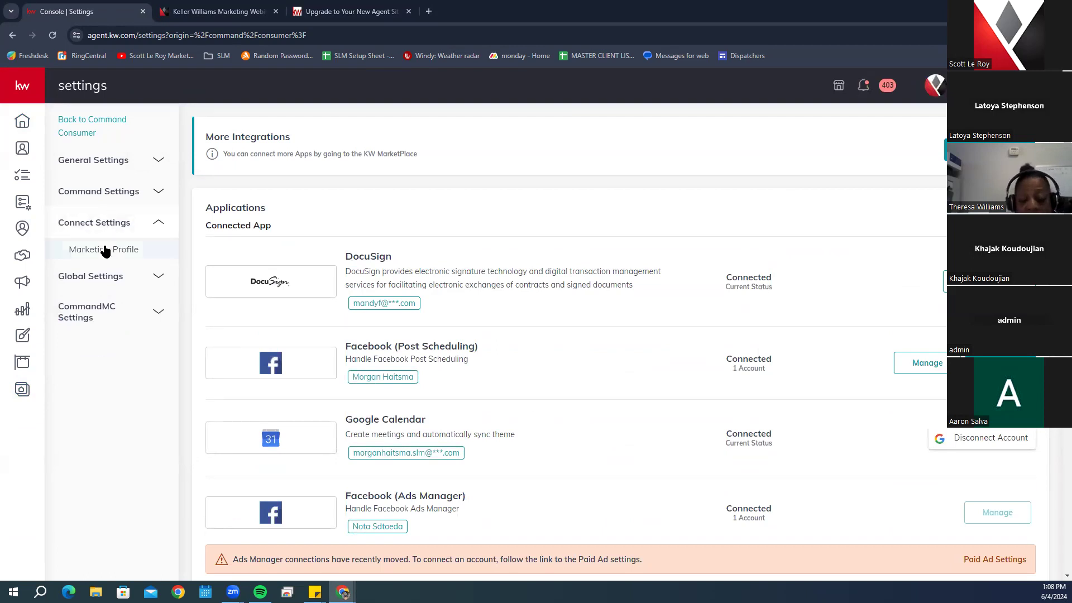
left_click(106, 249)
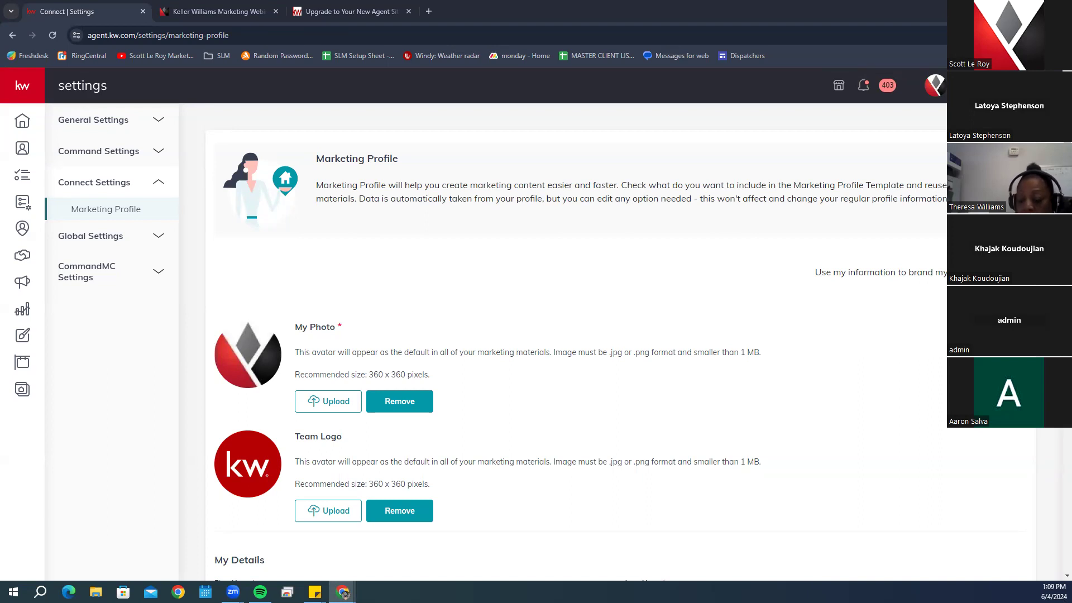
Review the Marketing Profile's My Photo, Team Logo and My Details sections
scroll(868, 409, "down", 1)
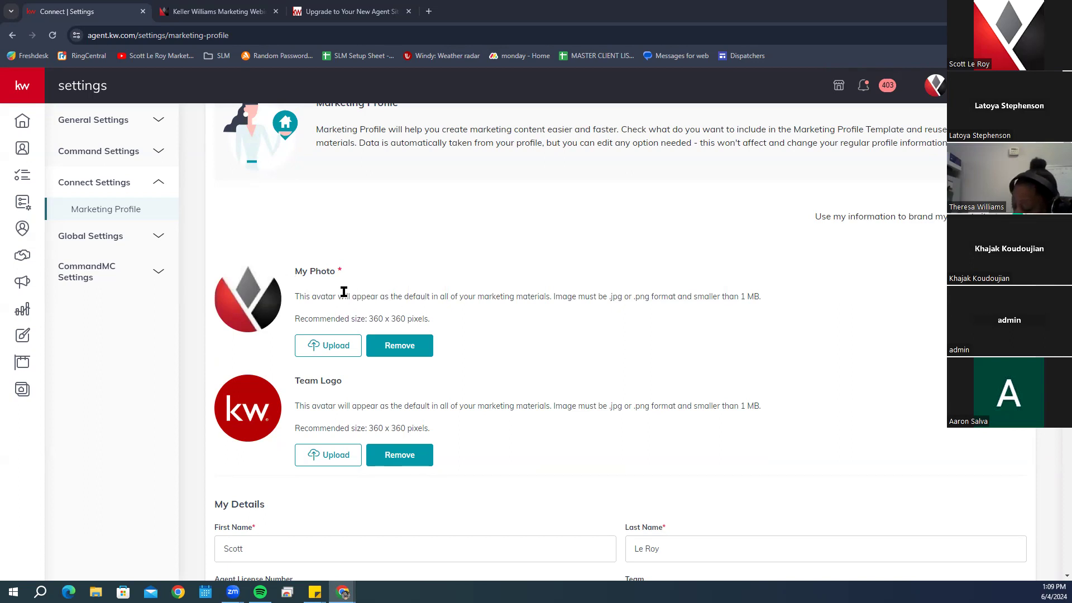
left_click(413, 353)
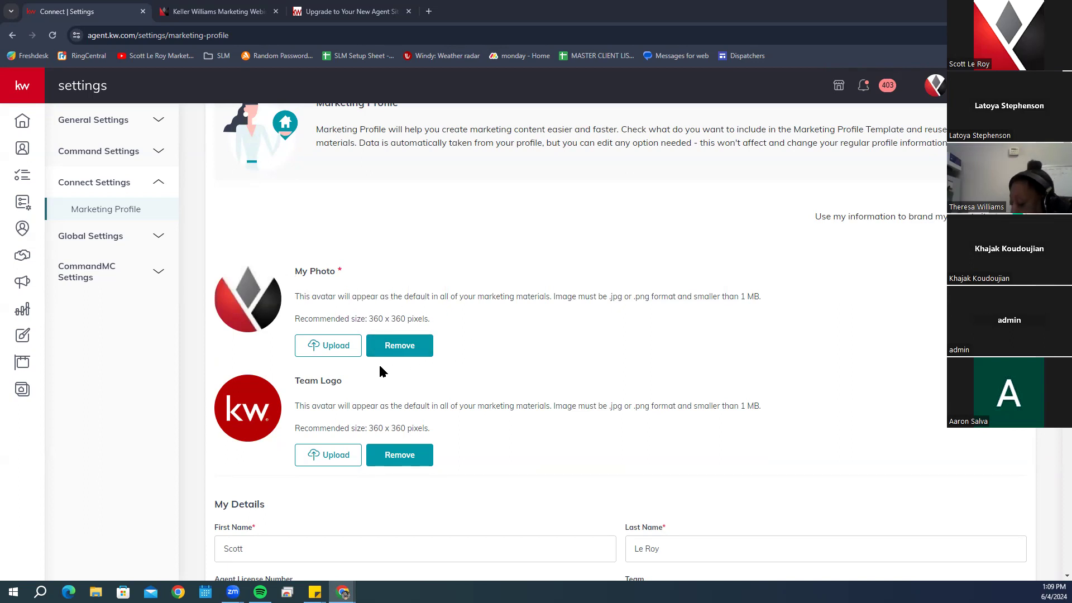
scroll(378, 371, "down", 3)
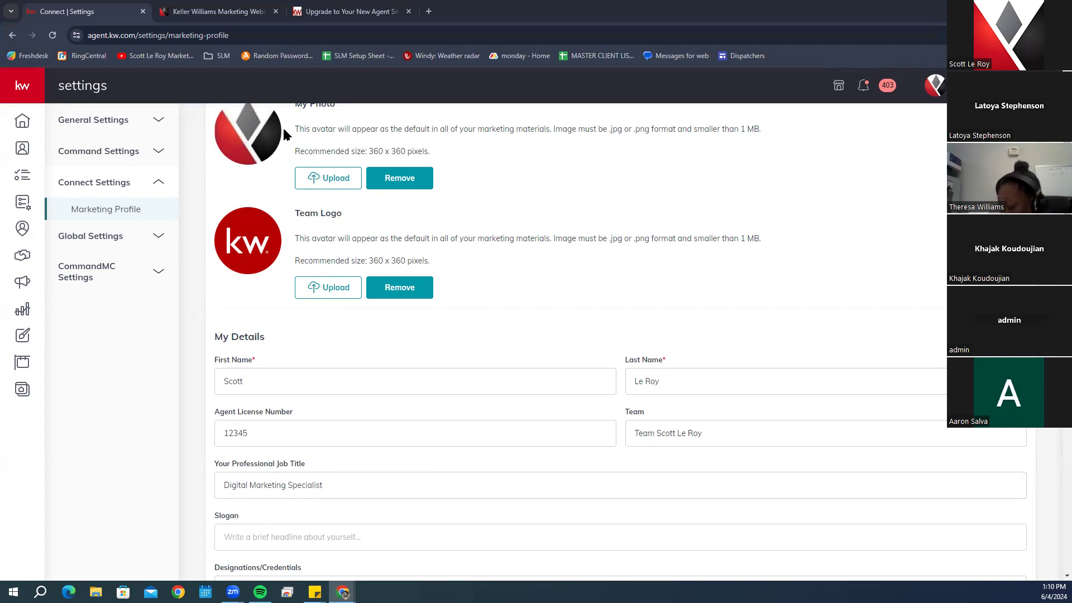
scroll(316, 254, "down", 3)
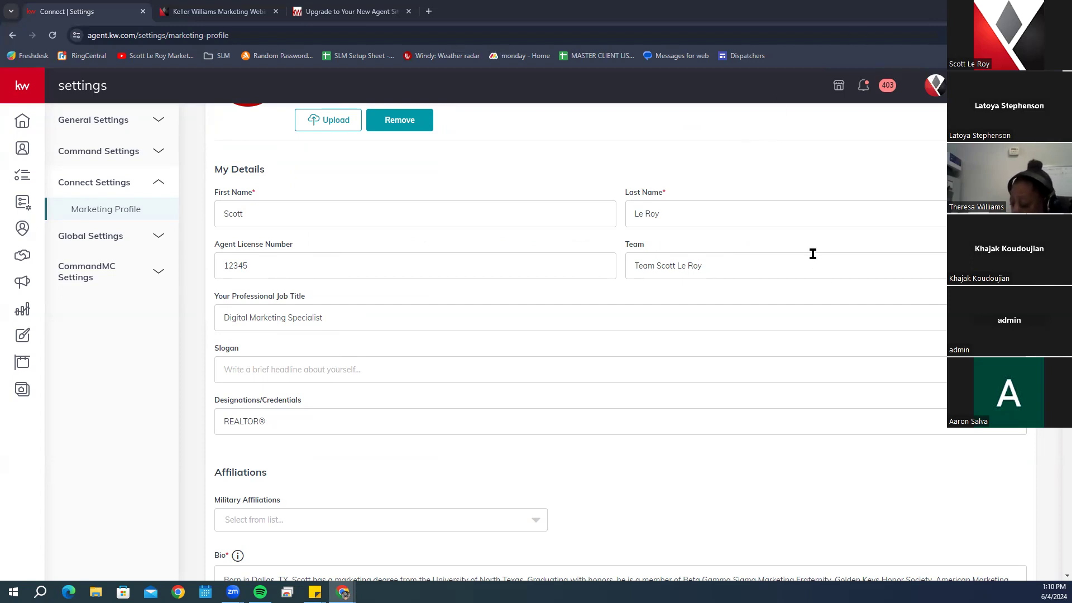
scroll(726, 223, "down", 2)
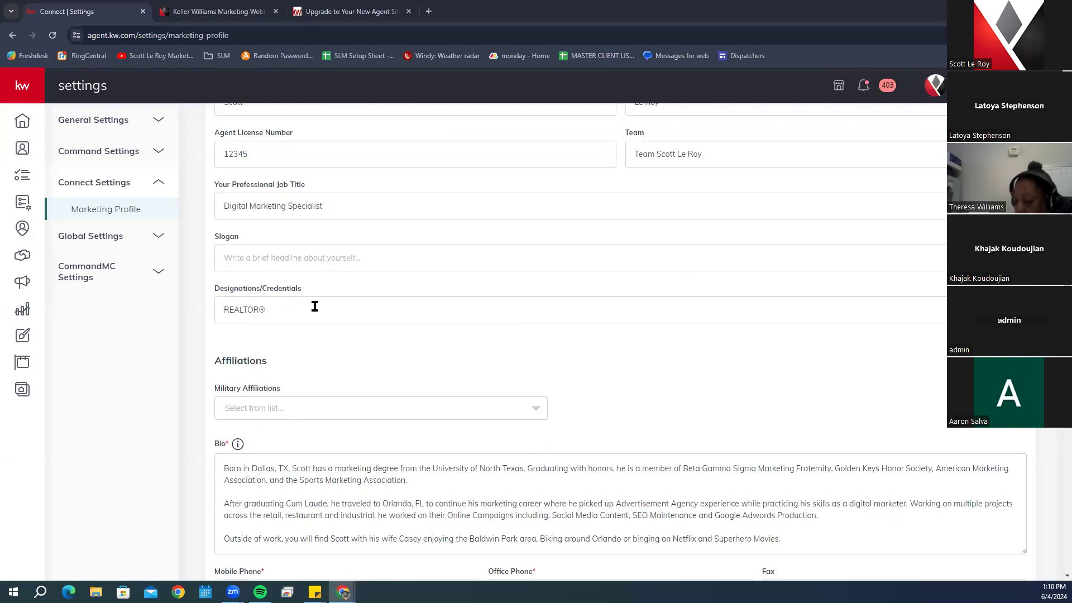
scroll(561, 337, "down", 4)
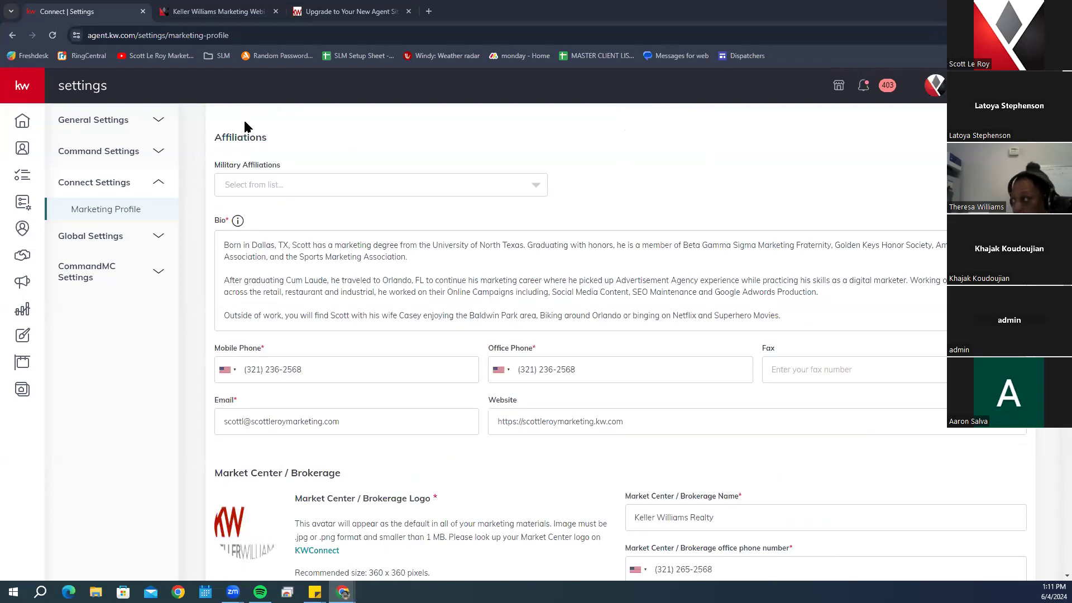
left_click(273, 179)
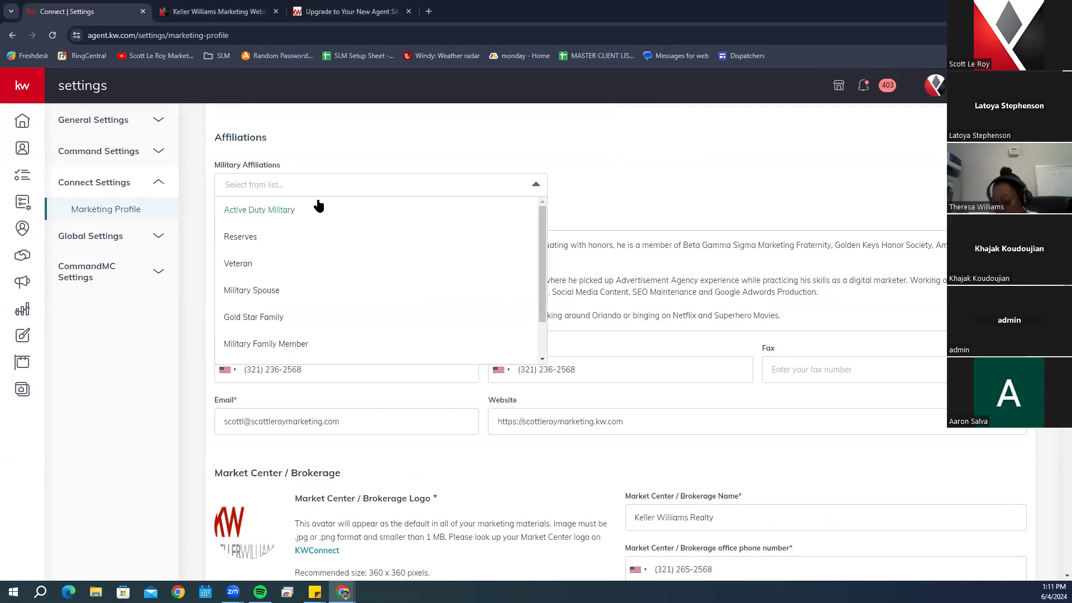
Choose Active Duty Military under Military Affiliations
scroll(293, 251, "down", 1)
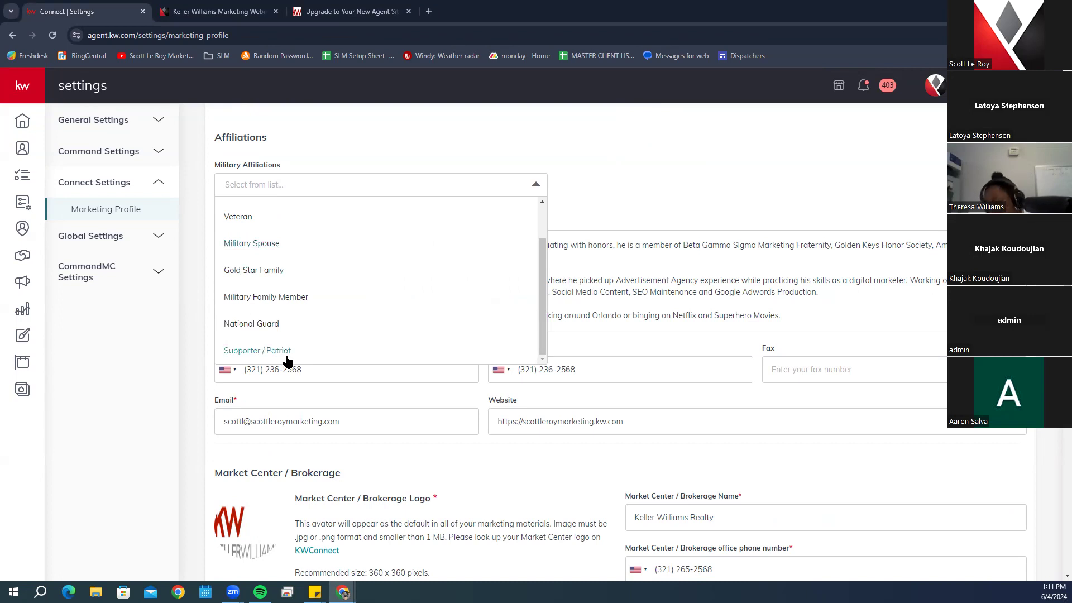
scroll(229, 234, "up", 1)
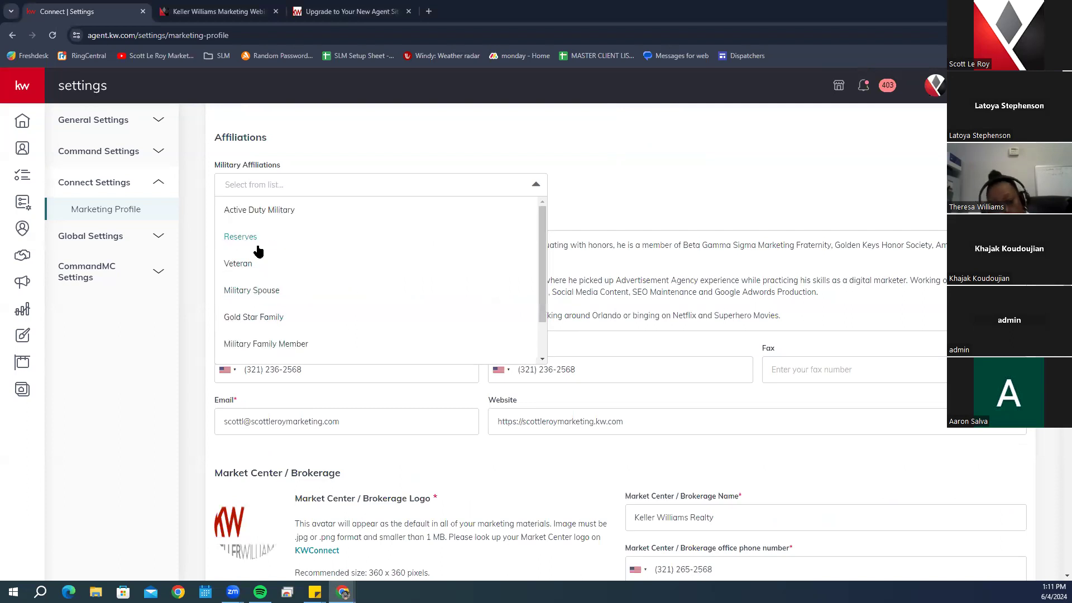
left_click(269, 213)
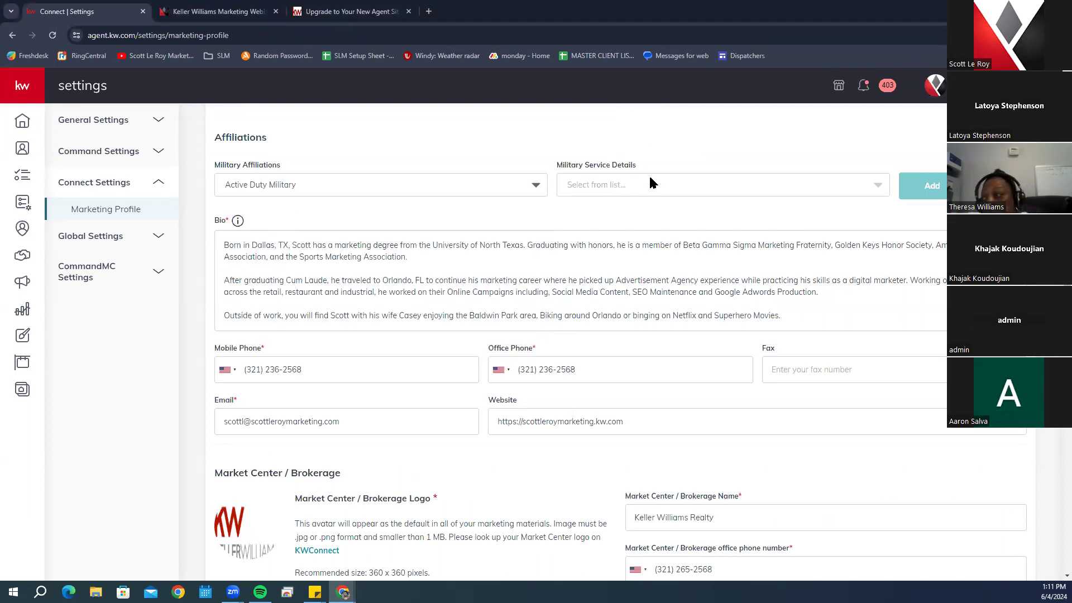
Browse the Military Service Details branch list and close it without selecting any
left_click(620, 175)
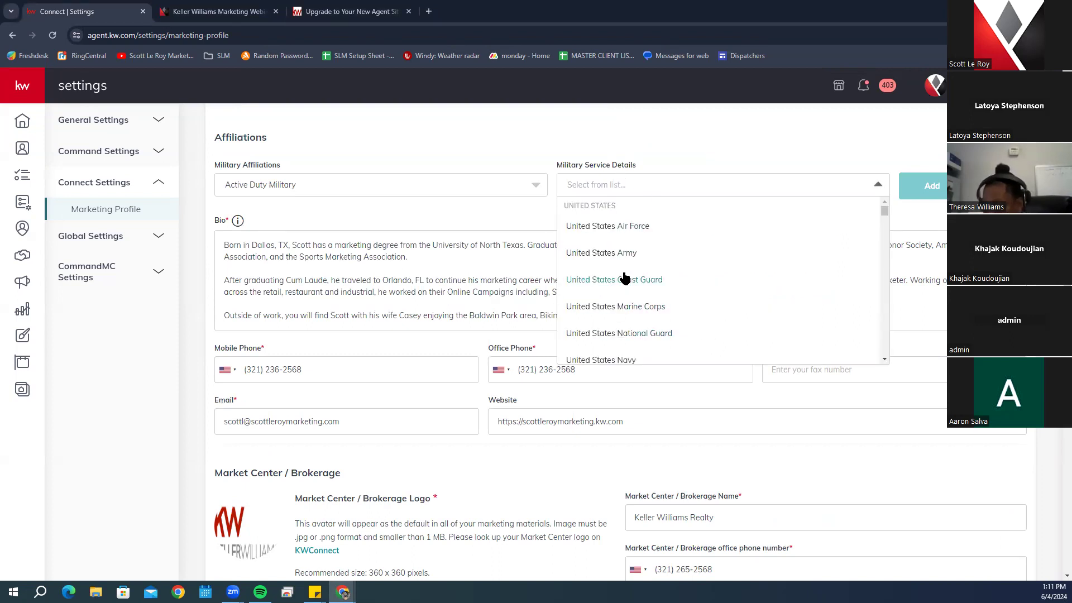
scroll(698, 232, "down", 2)
scroll(698, 231, "down", 8)
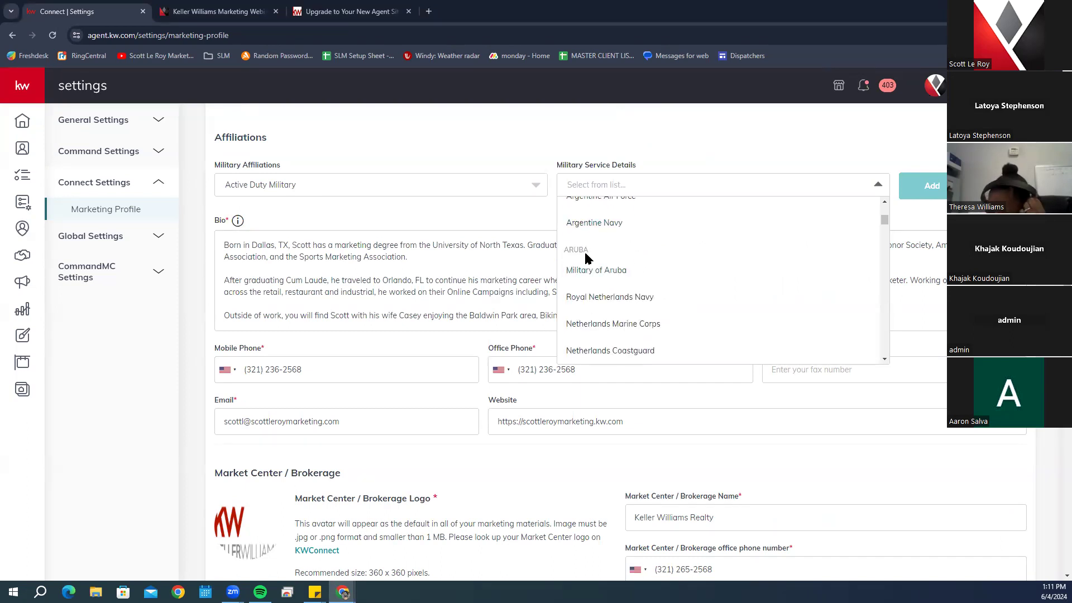
scroll(584, 250, "down", 2)
scroll(664, 264, "down", 1)
scroll(701, 301, "up", 2)
scroll(701, 301, "down", 2)
left_click(633, 135)
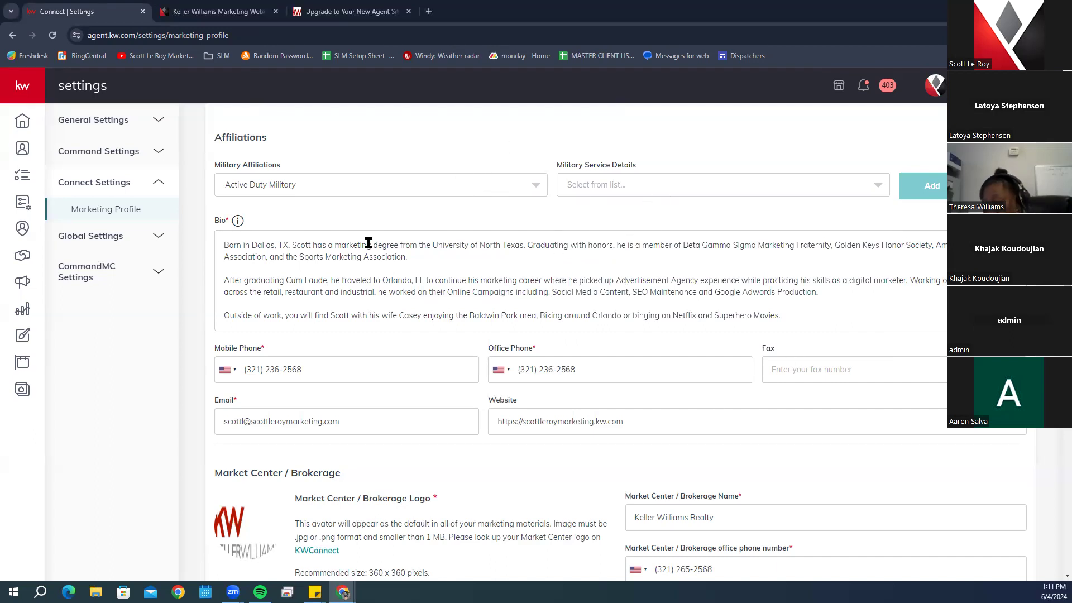
mouse_move(233, 223)
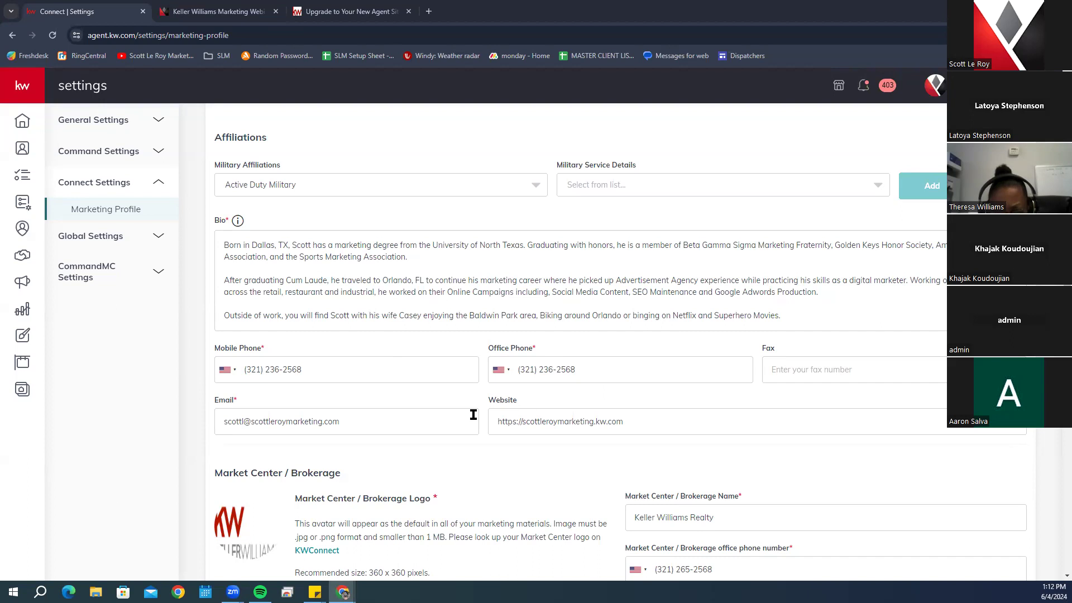
scroll(471, 414, "up", 1)
scroll(471, 413, "down", 6)
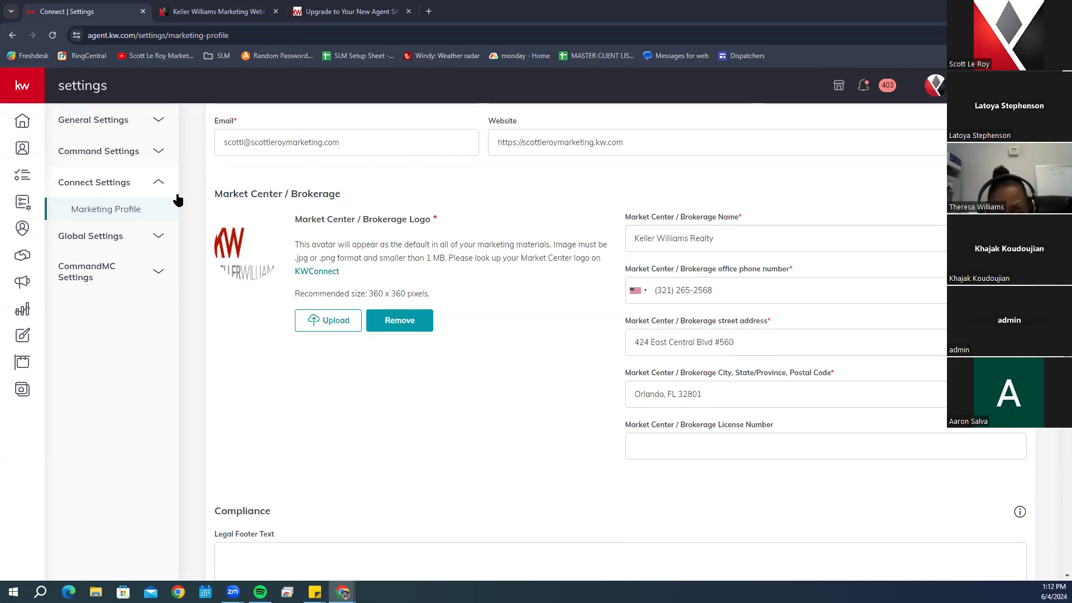
scroll(584, 528, "down", 6)
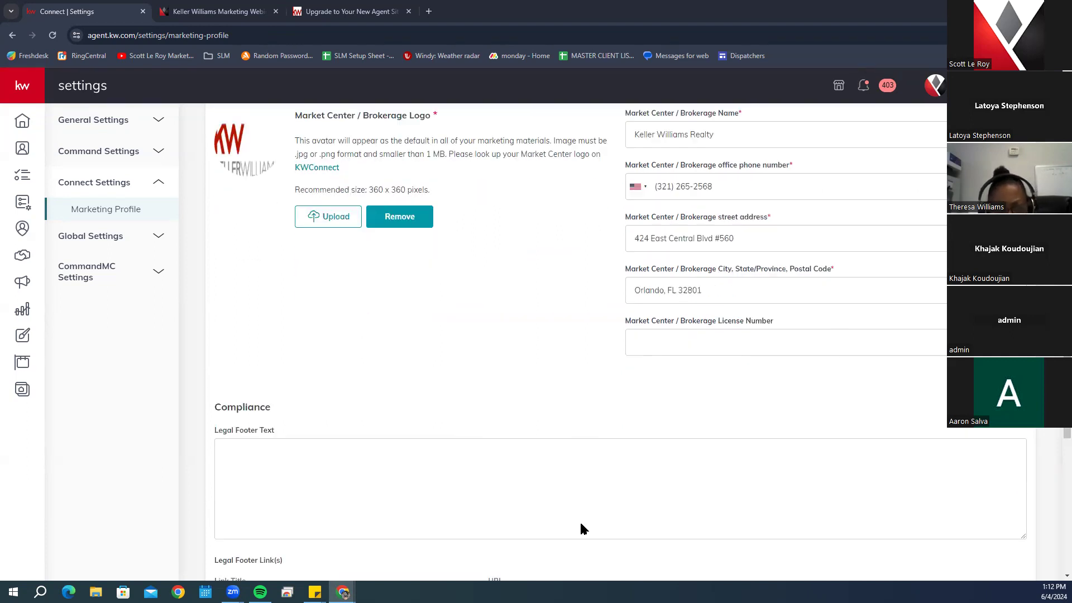
scroll(583, 528, "up", 3)
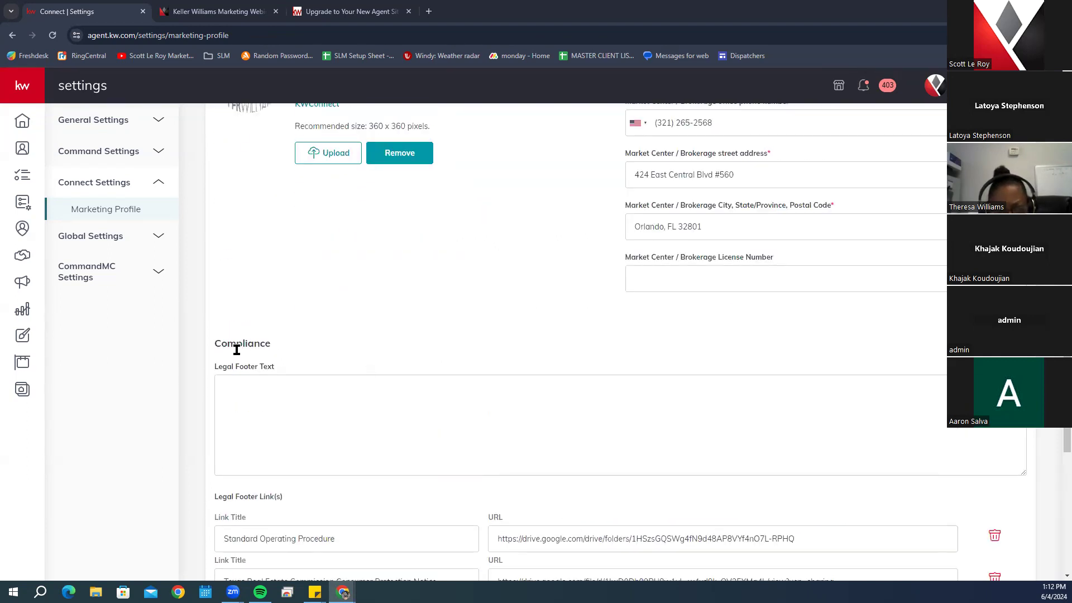
scroll(219, 353, "down", 2)
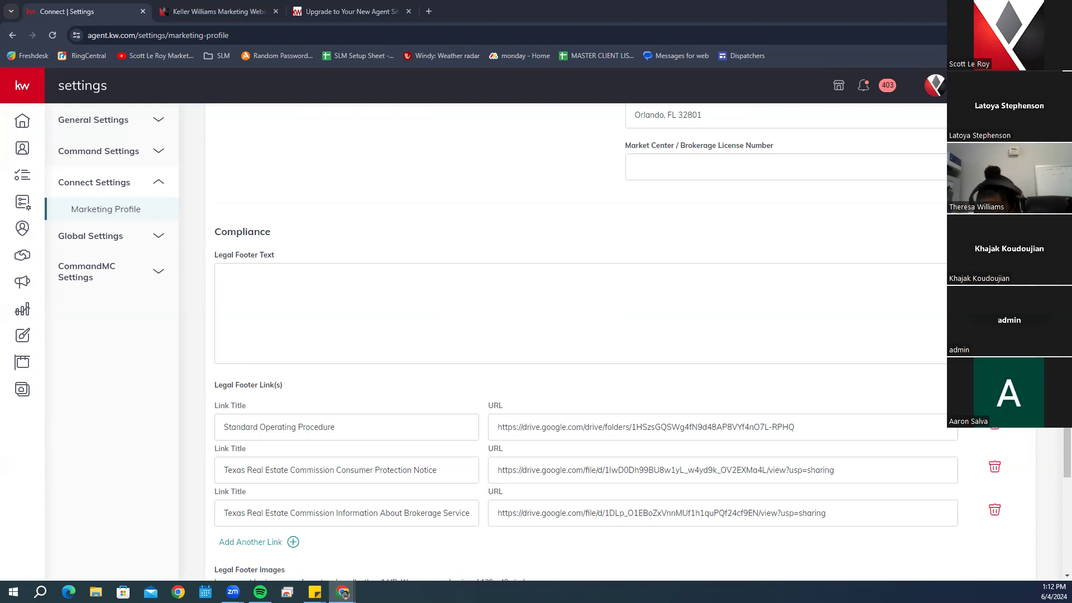
scroll(517, 445, "down", 2)
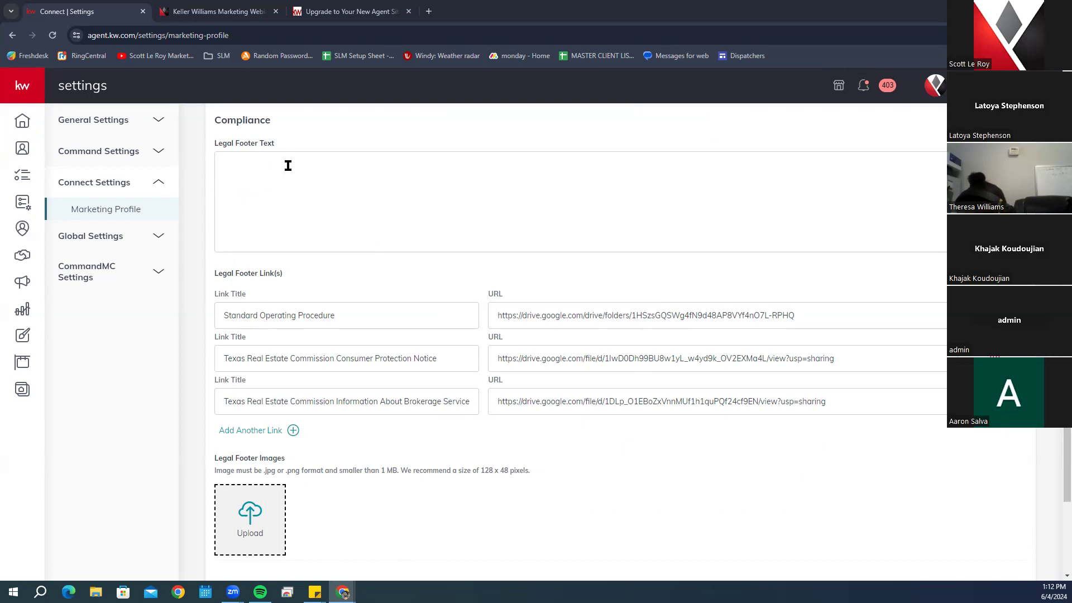
left_click(234, 165)
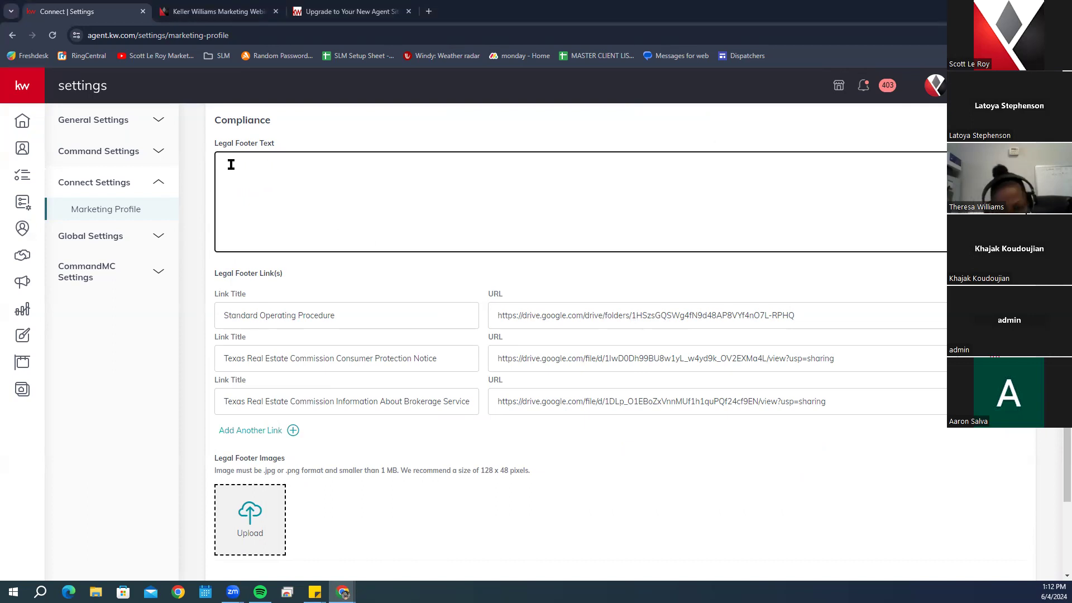
left_click(246, 434)
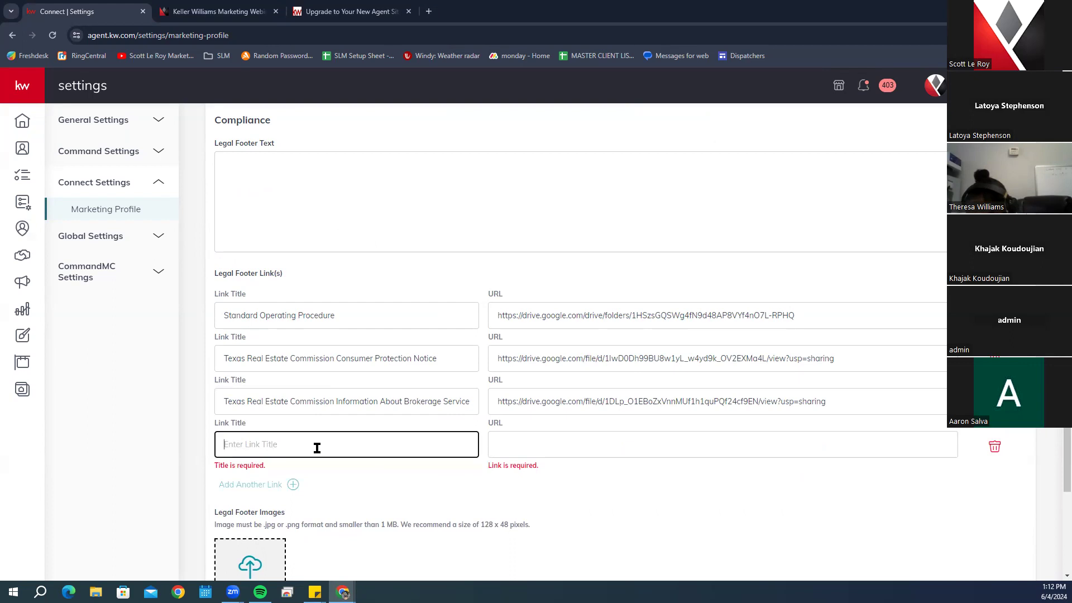
left_click(541, 440)
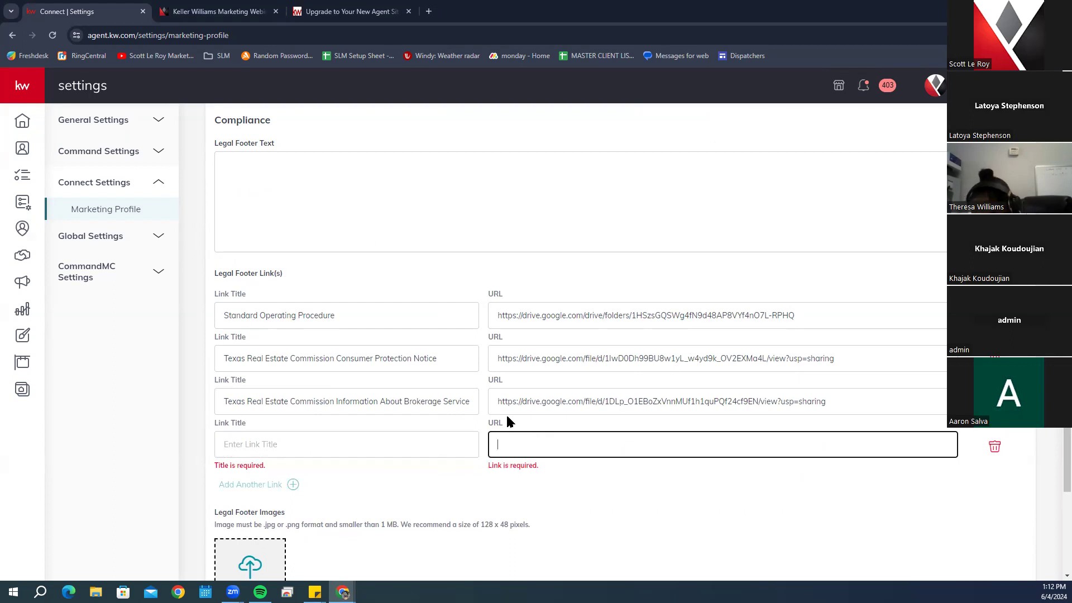
left_click(995, 447)
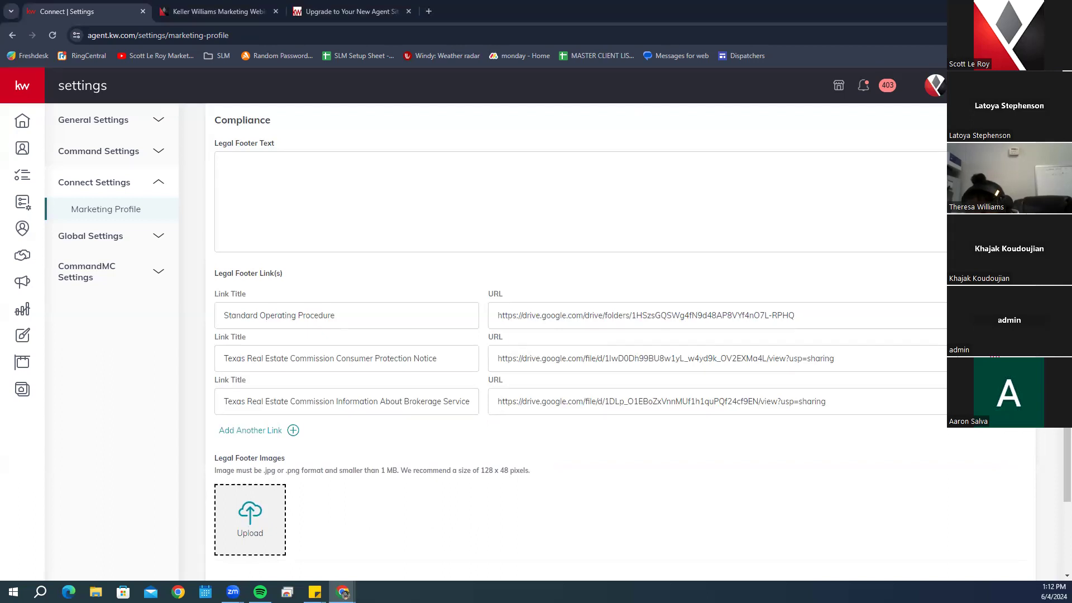
scroll(722, 479, "up", 1)
scroll(724, 481, "down", 4)
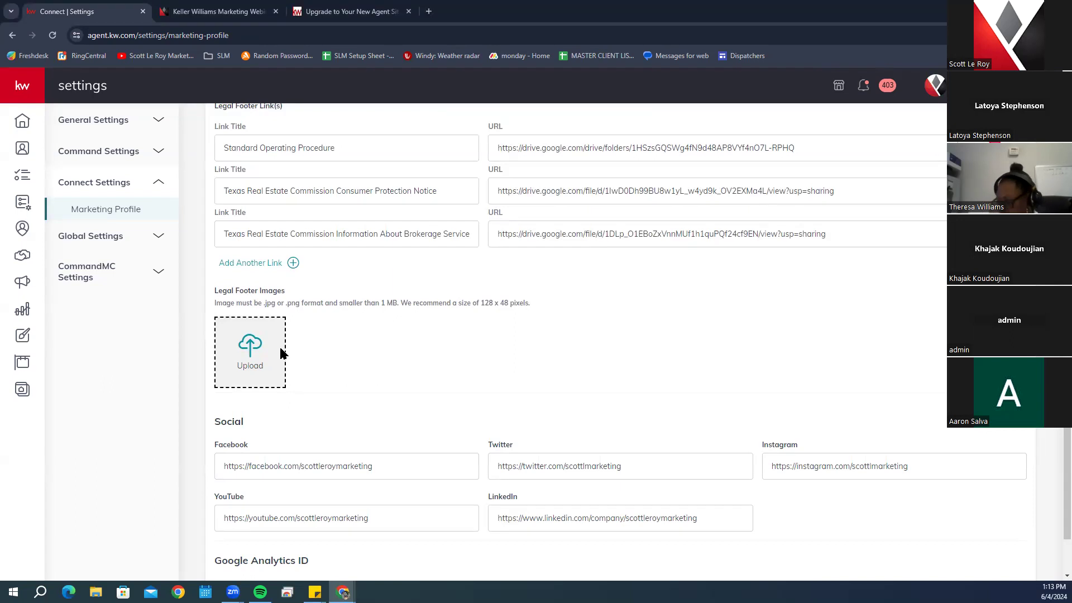
scroll(505, 359, "down", 3)
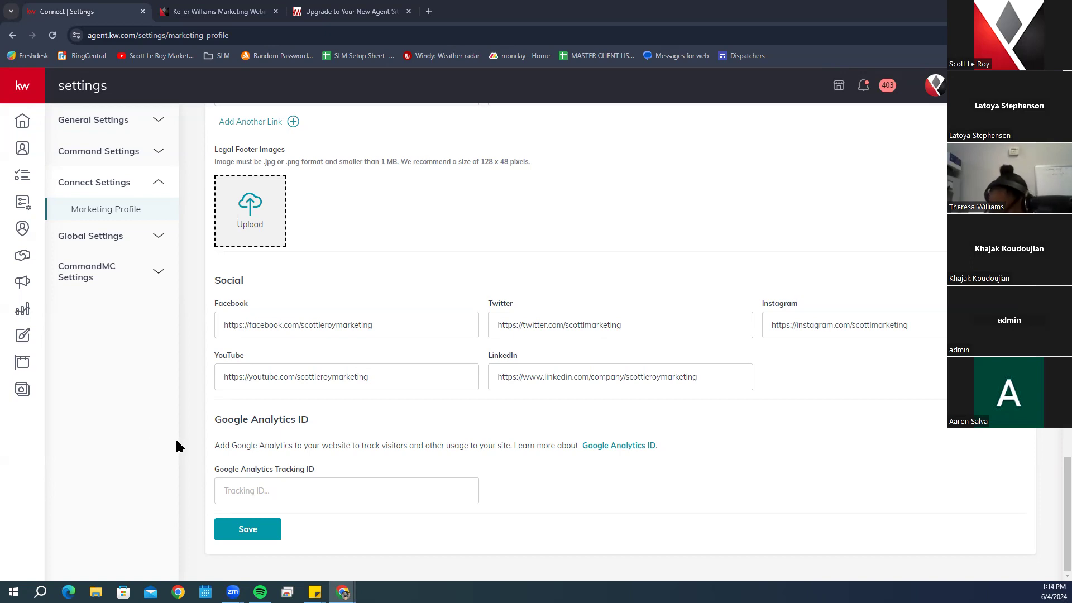
left_click(238, 7)
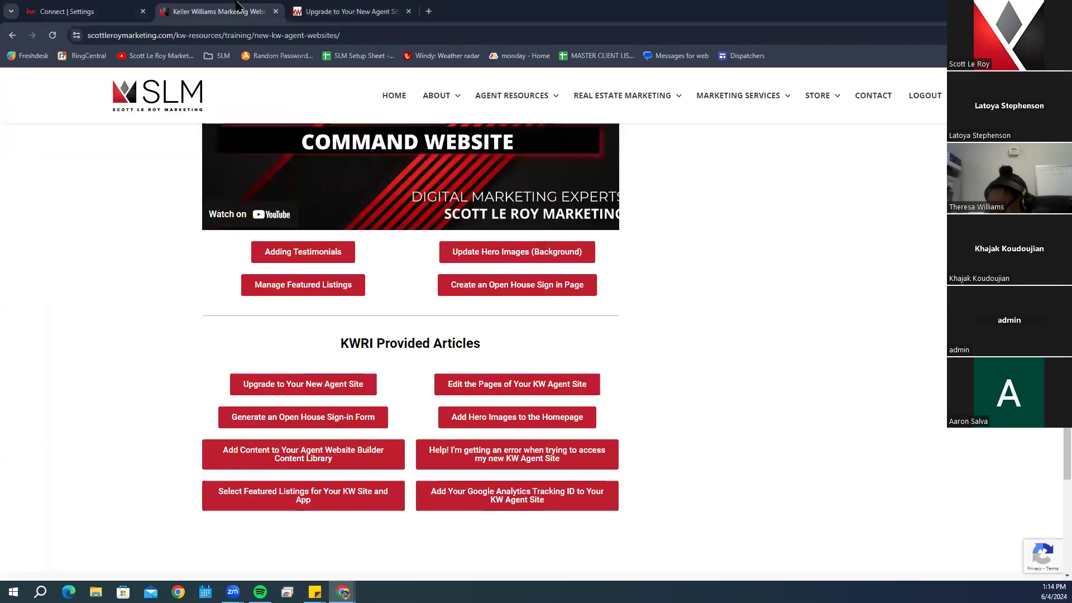
scroll(582, 229, "up", 10)
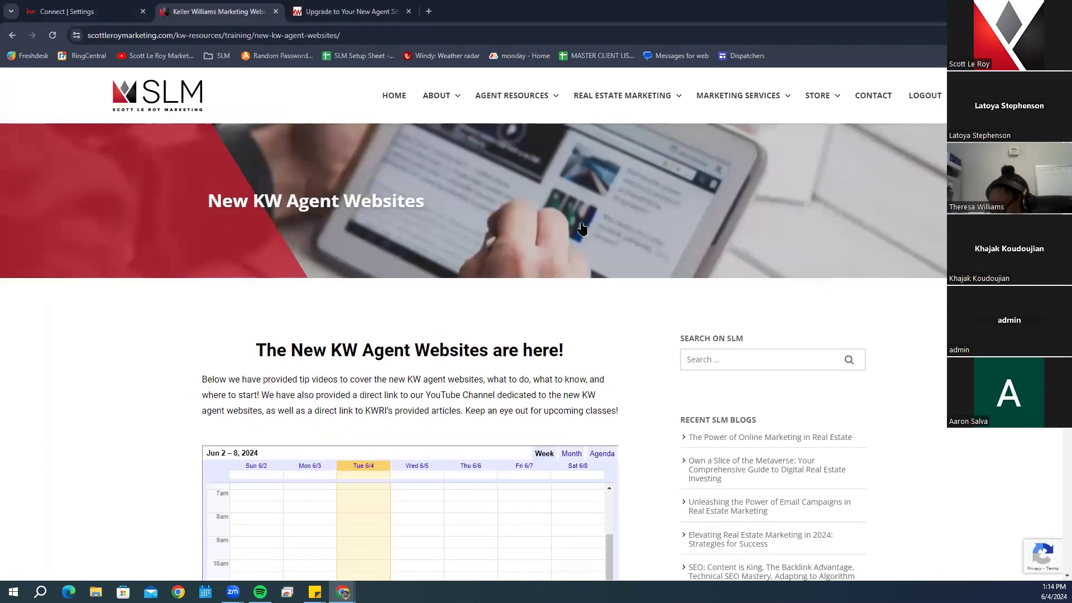
left_click(74, 5)
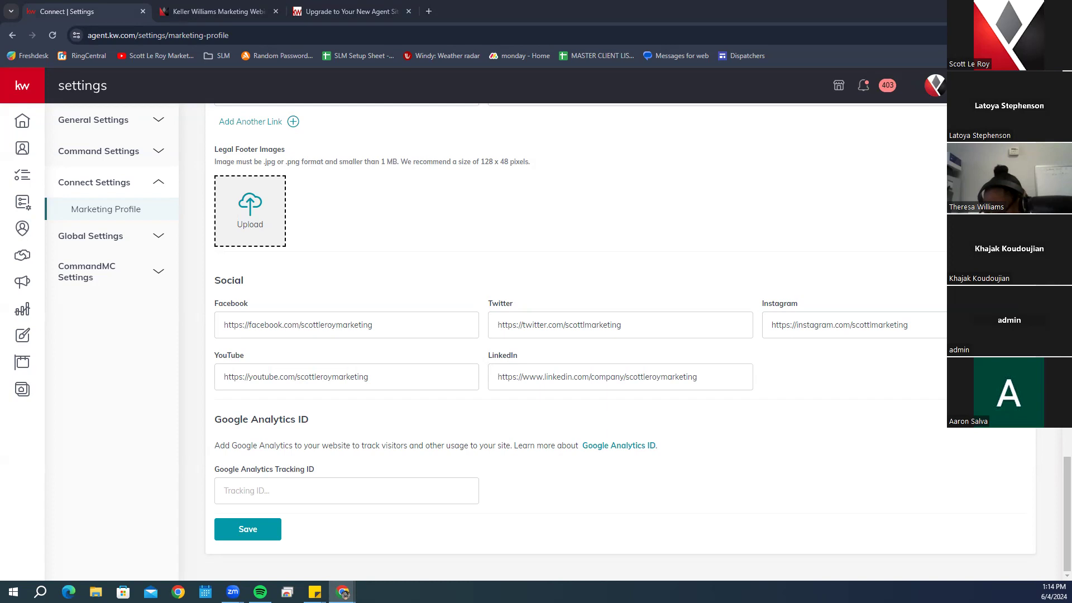
Open Consumer's My Website page to view the Manage My Website section and subdomain
left_click(25, 390)
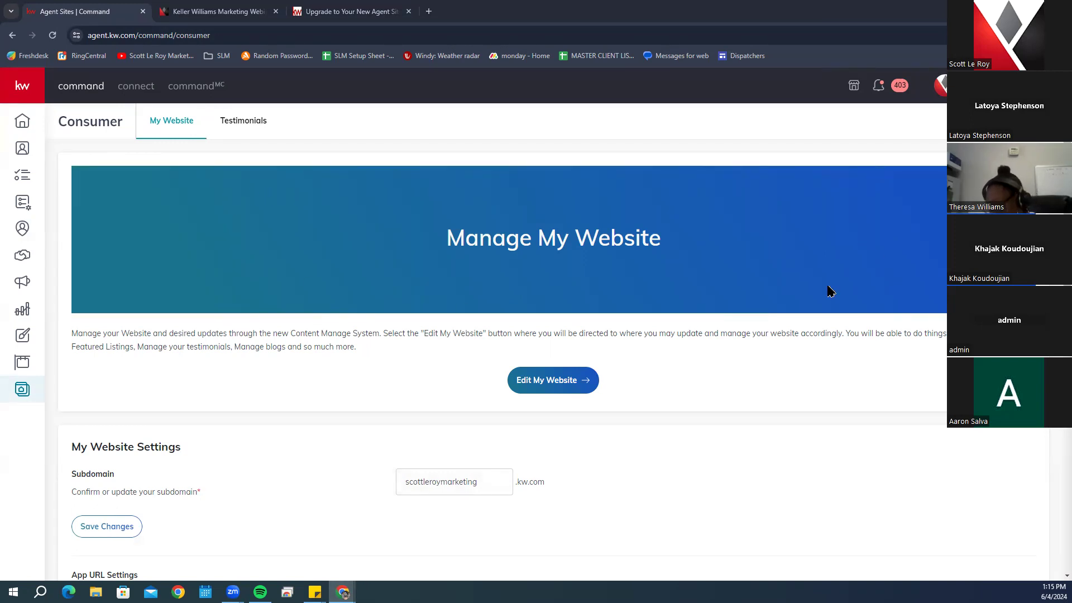
left_click(203, 5)
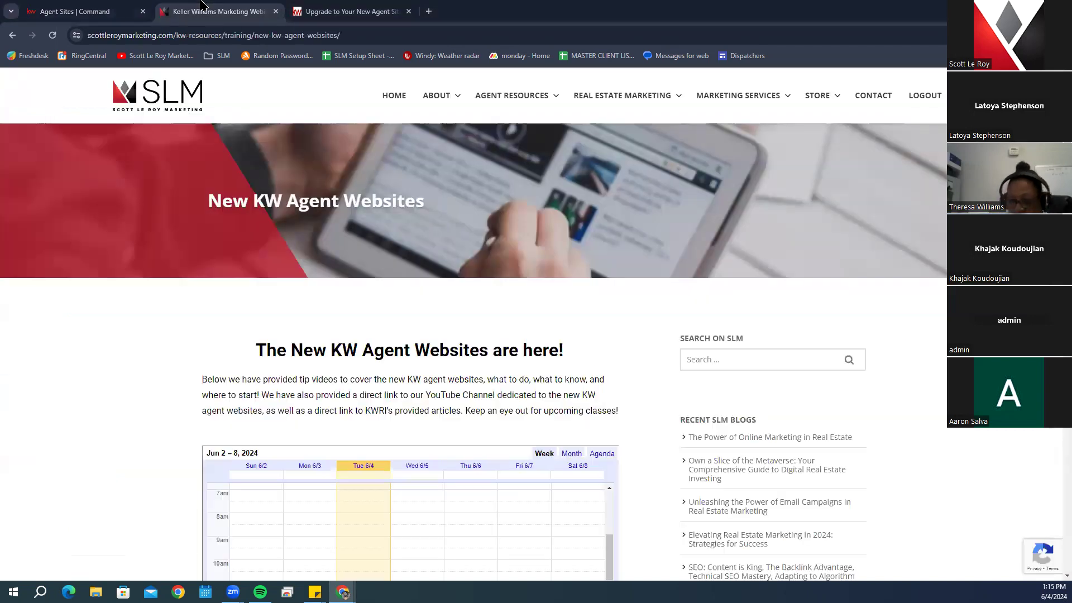
mouse_move(536, 103)
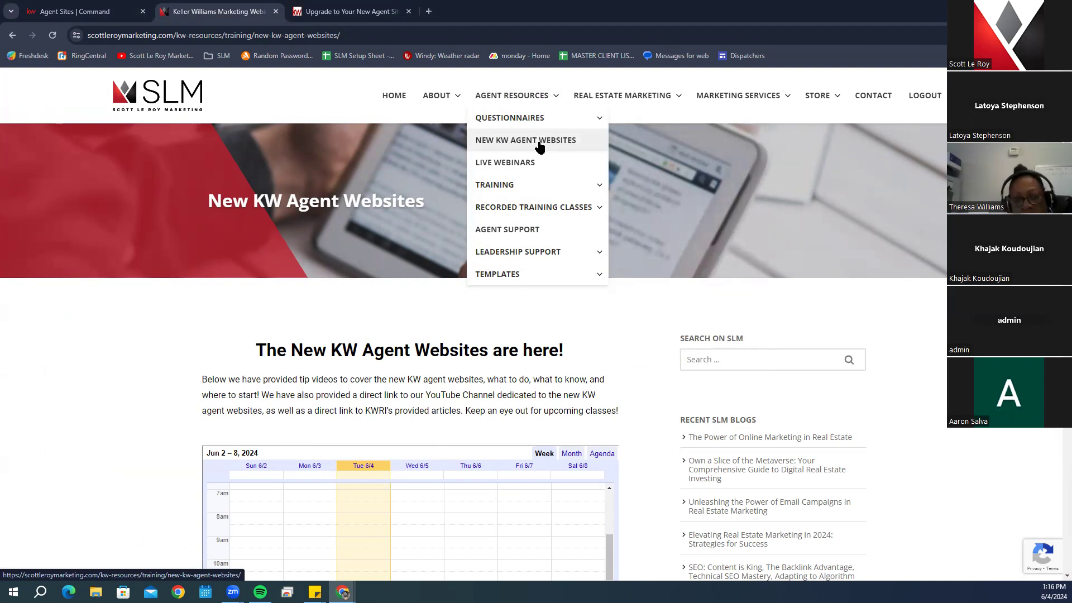
left_click(94, 7)
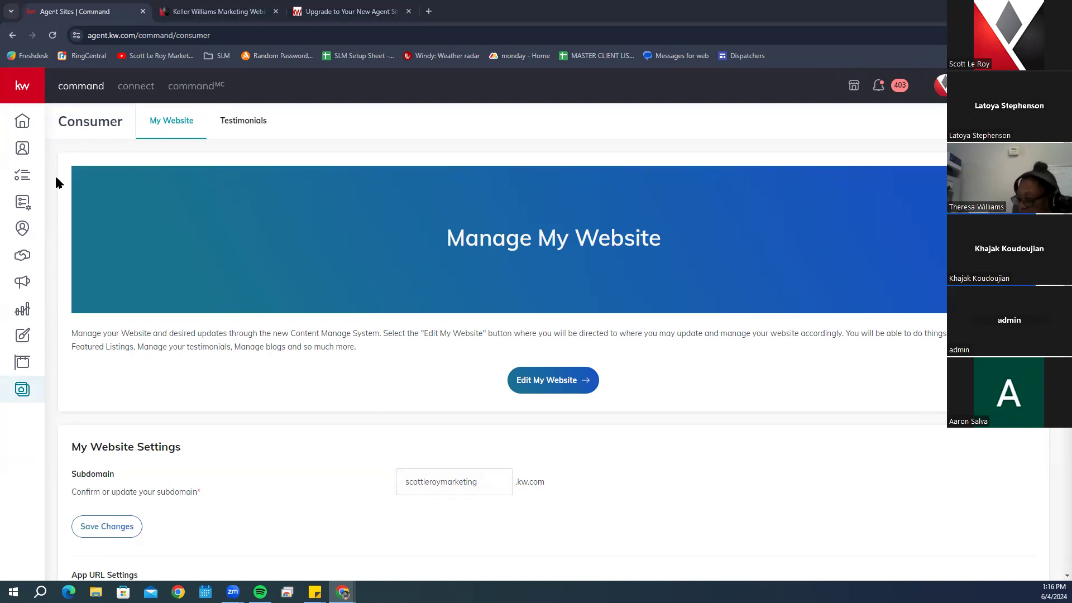
scroll(441, 263, "down", 3)
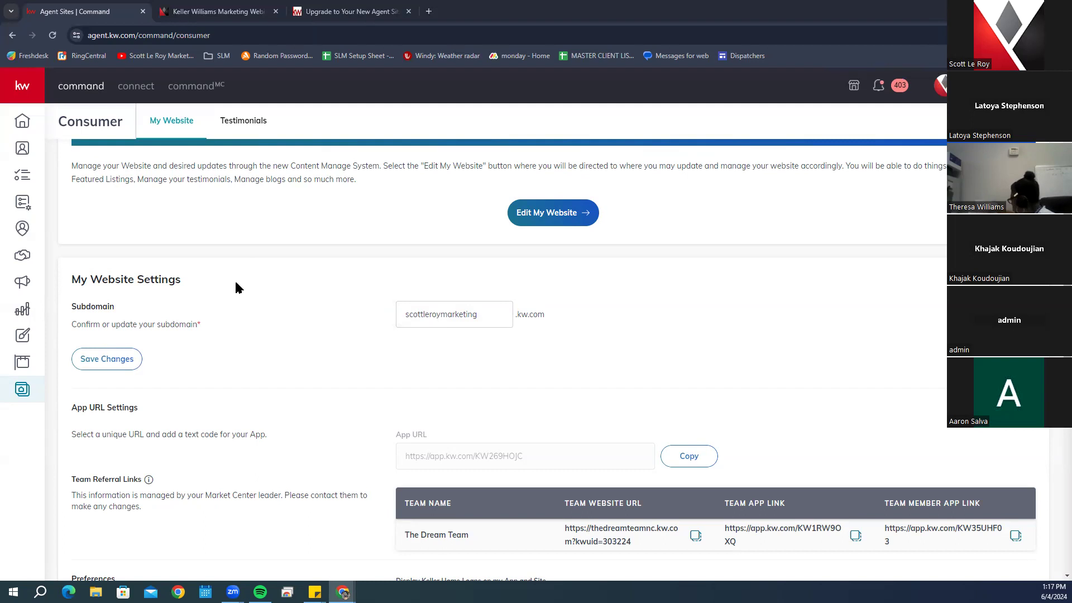
double_click(429, 313)
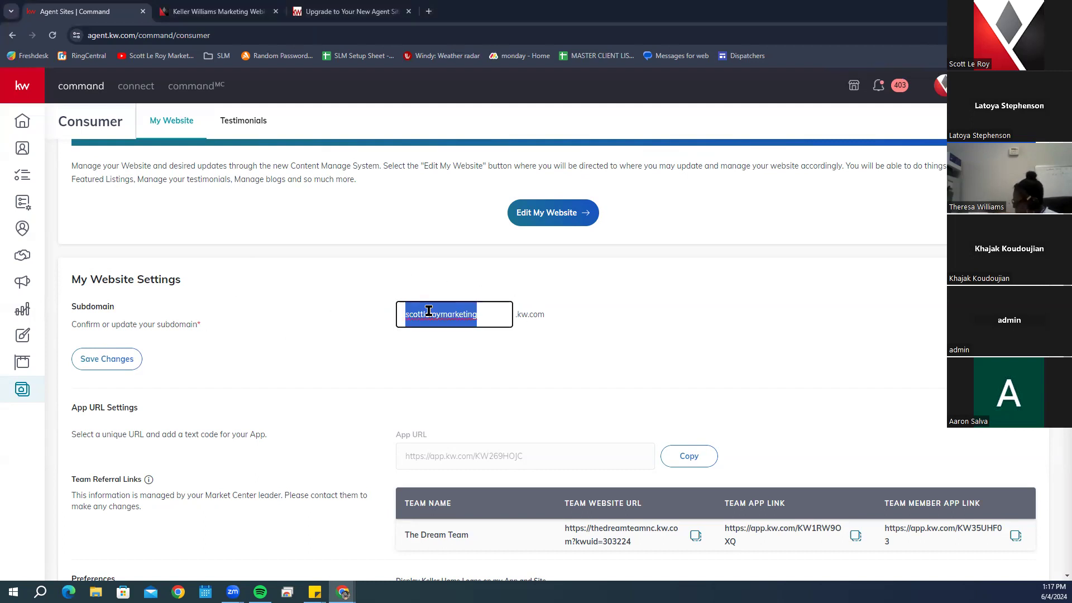
left_click(580, 315)
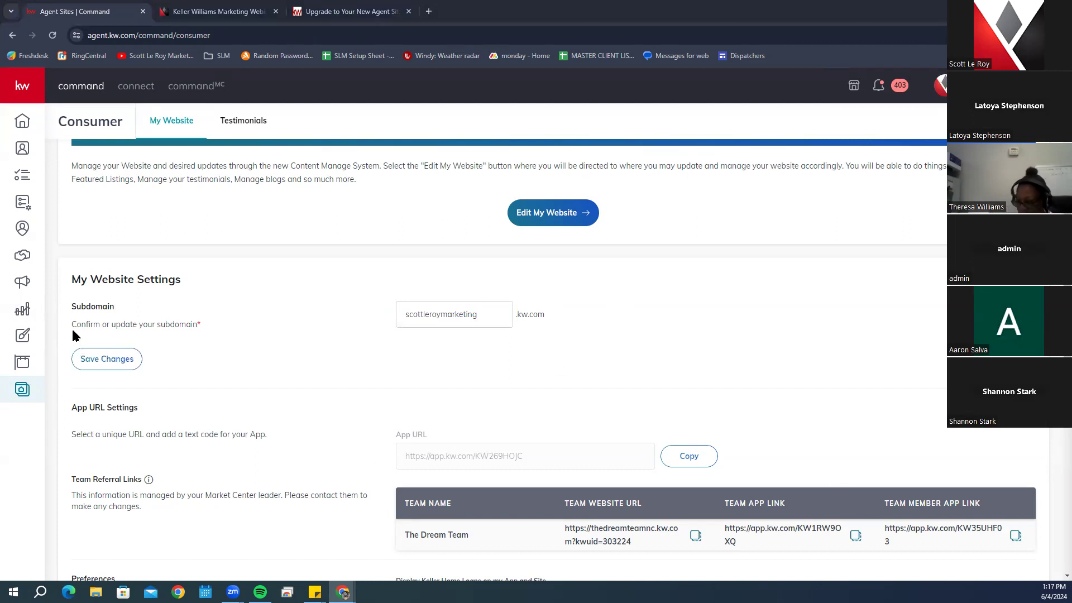
scroll(117, 379, "down", 2)
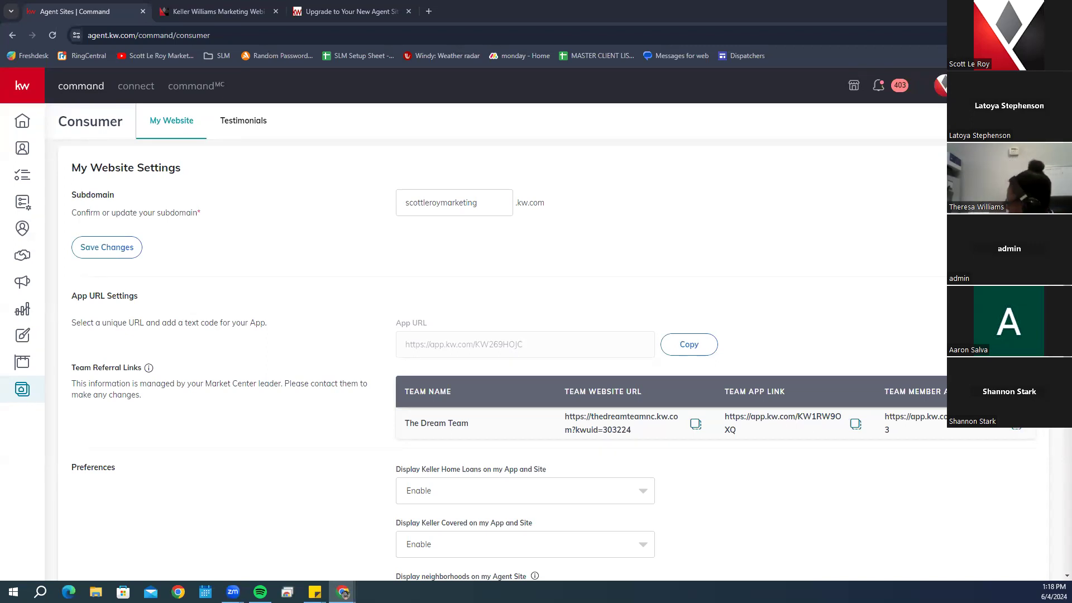
scroll(422, 316, "up", 1)
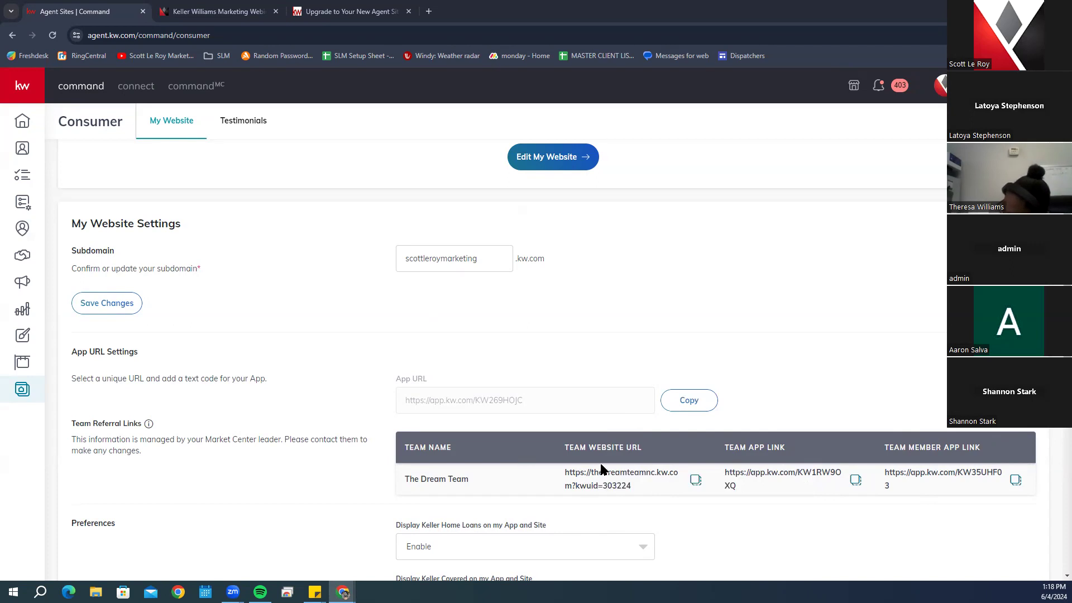
scroll(642, 441, "down", 3)
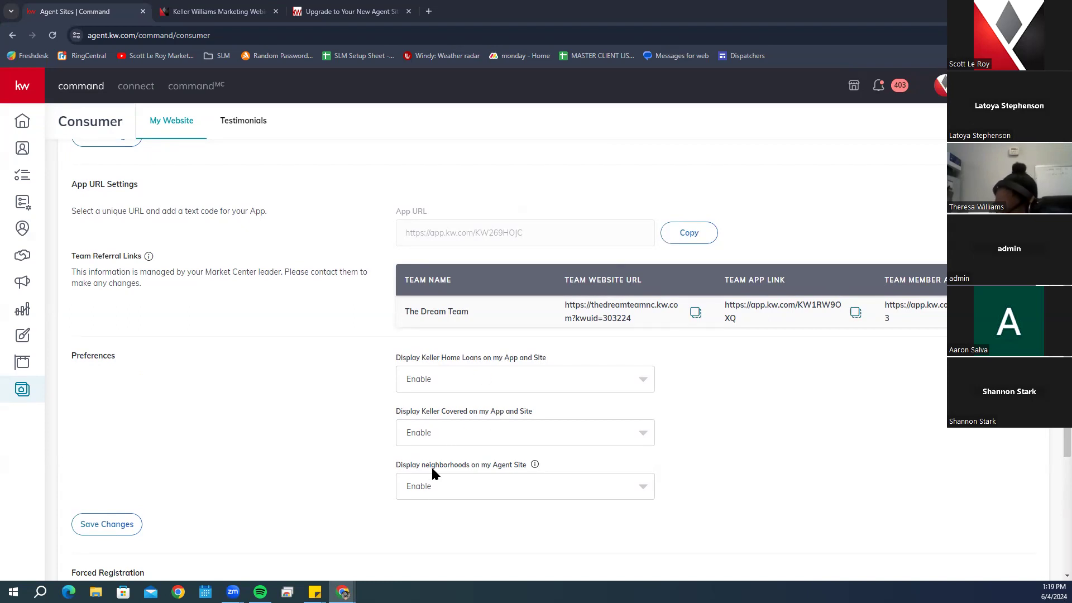
scroll(858, 461, "down", 3)
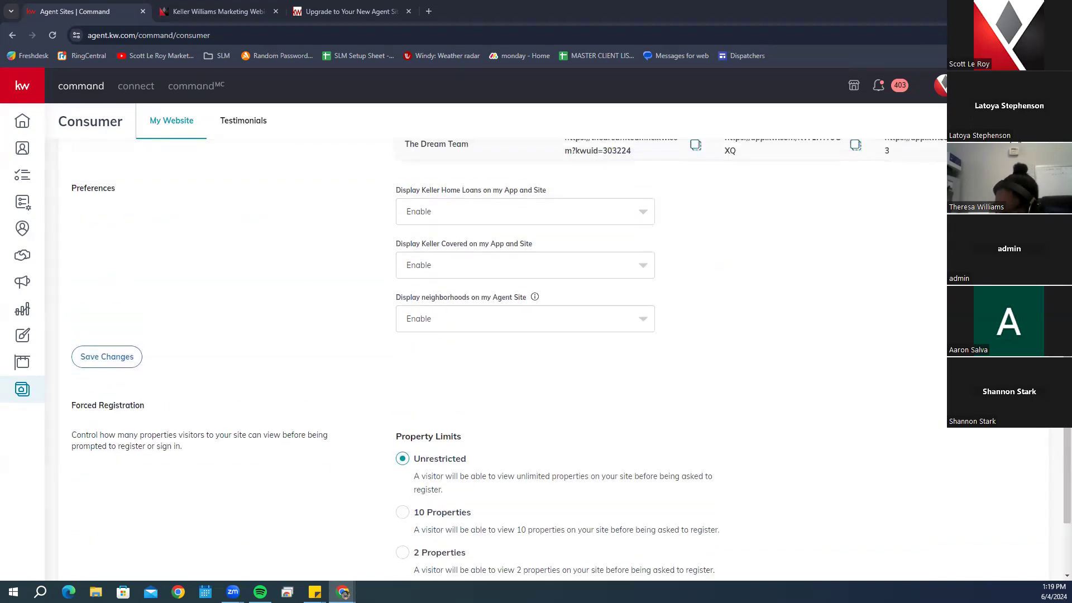
scroll(421, 410, "down", 1)
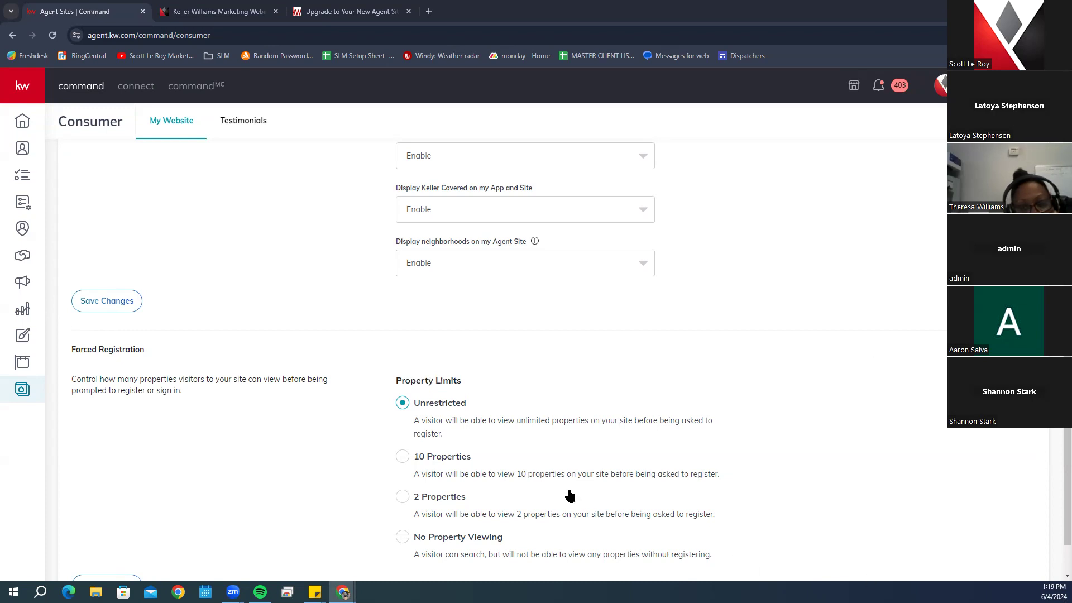
scroll(454, 445, "down", 2)
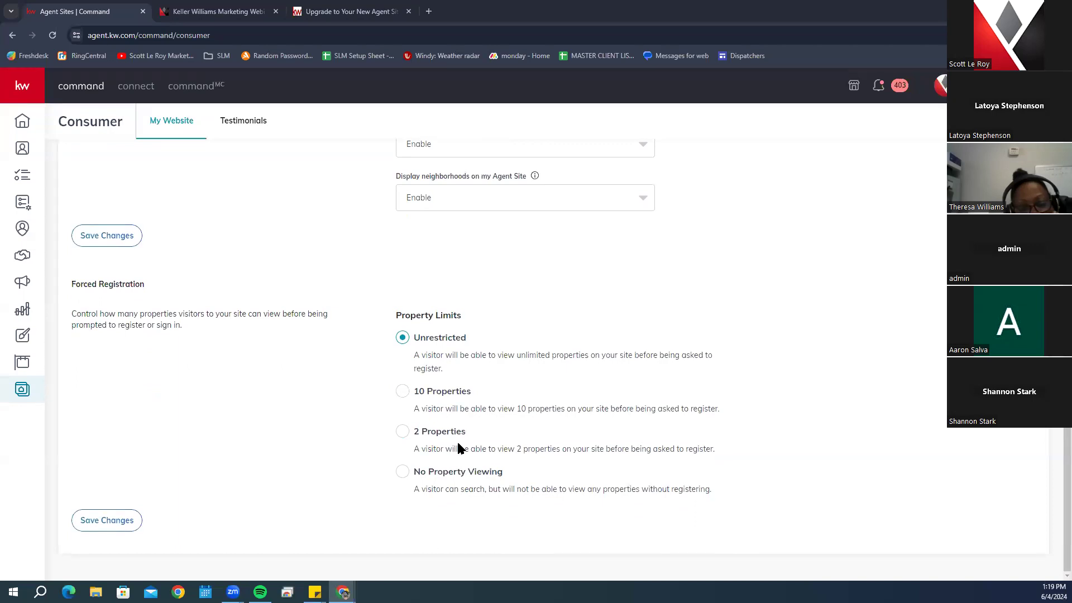
scroll(458, 445, "up", 1)
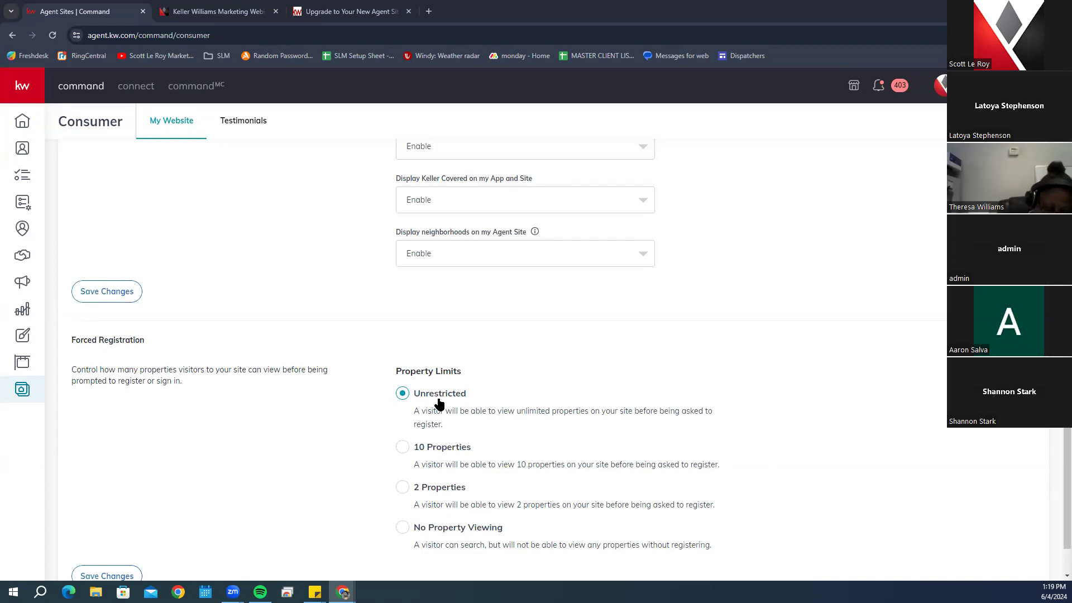
scroll(439, 403, "down", 1)
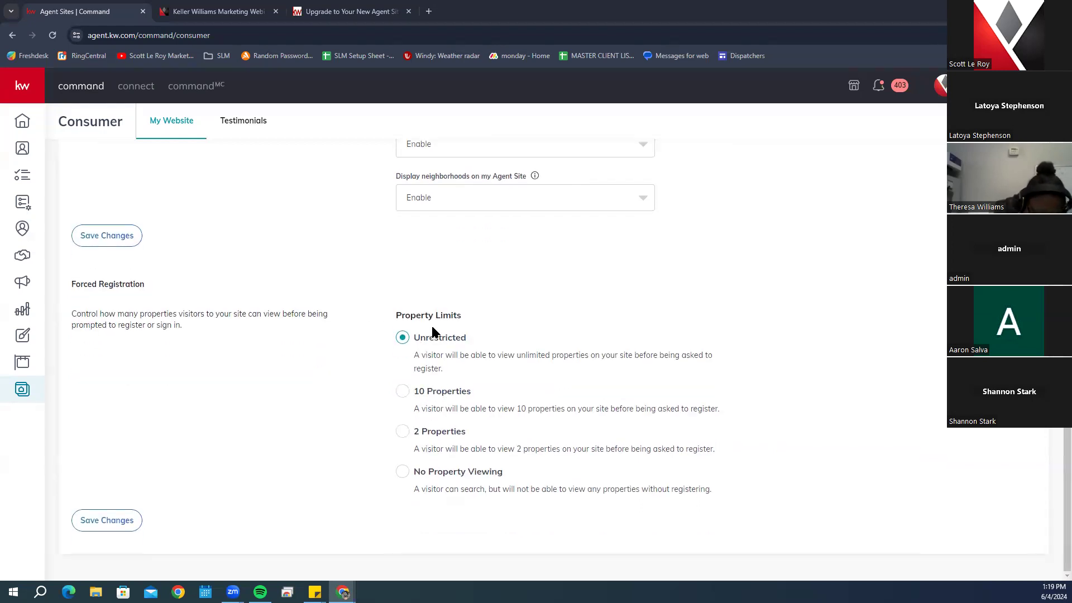
scroll(432, 328, "up", 1)
scroll(433, 329, "down", 1)
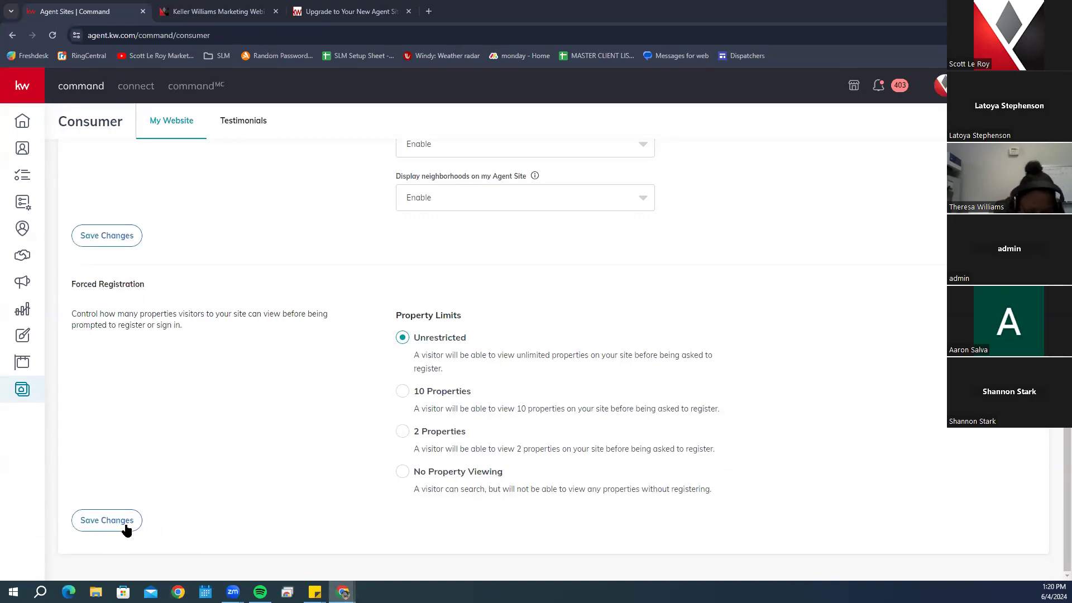
scroll(144, 327, "up", 4)
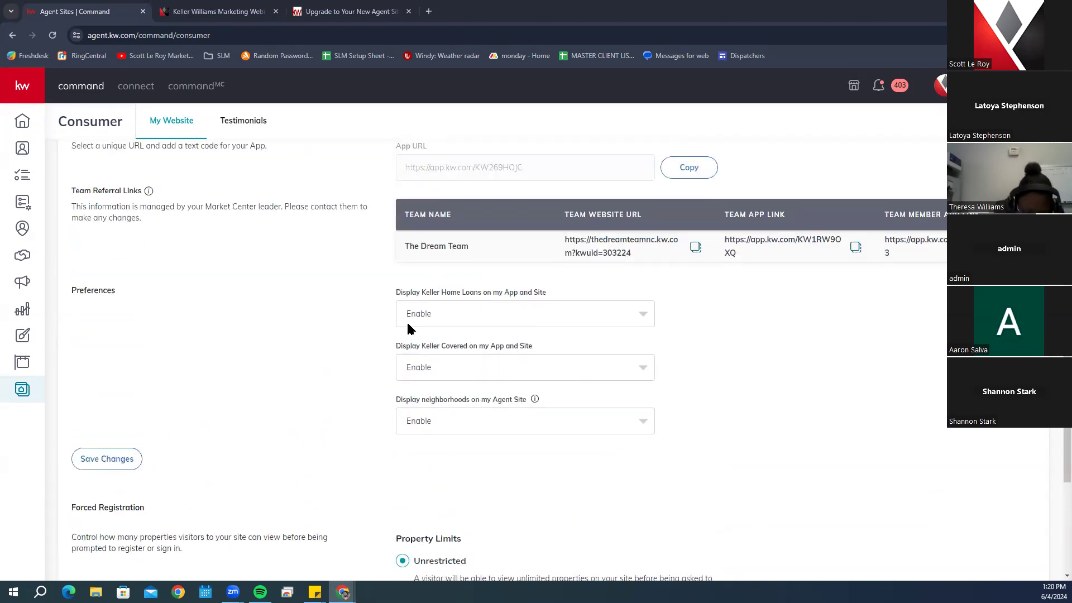
scroll(606, 349, "up", 8)
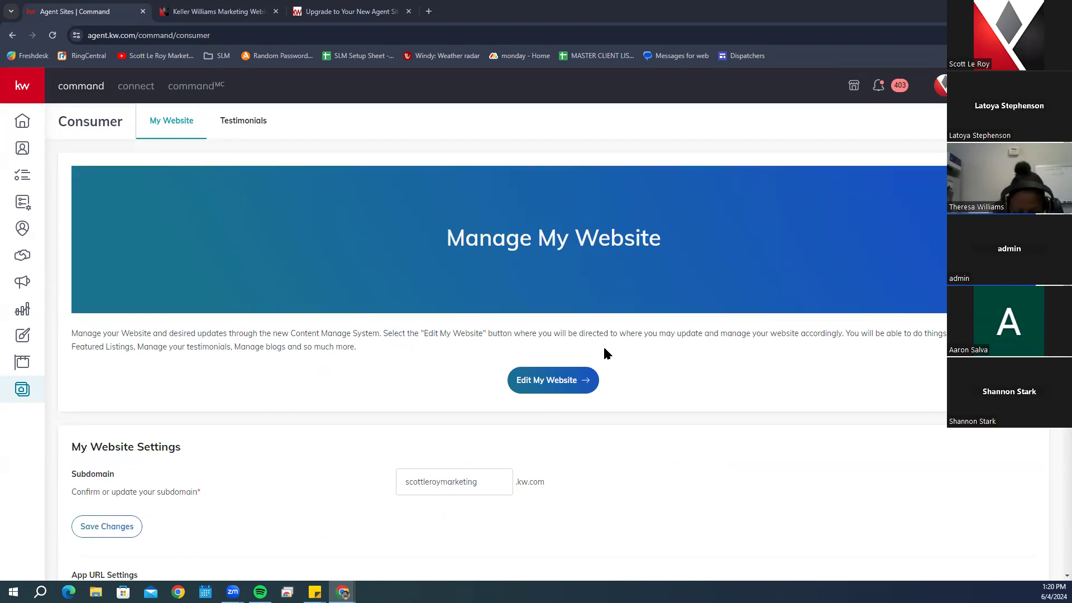
left_click(541, 387)
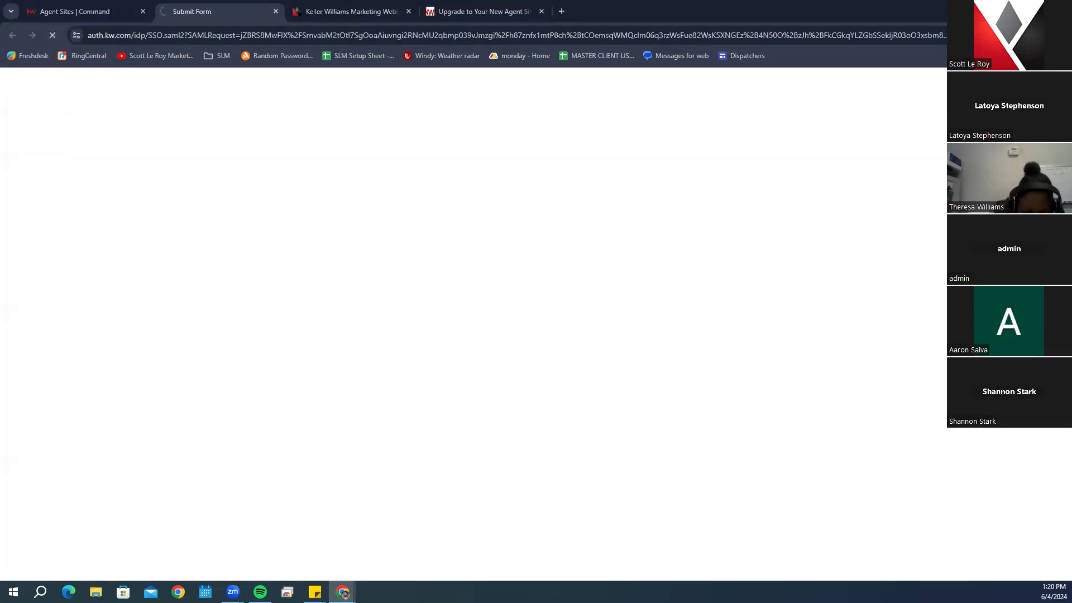
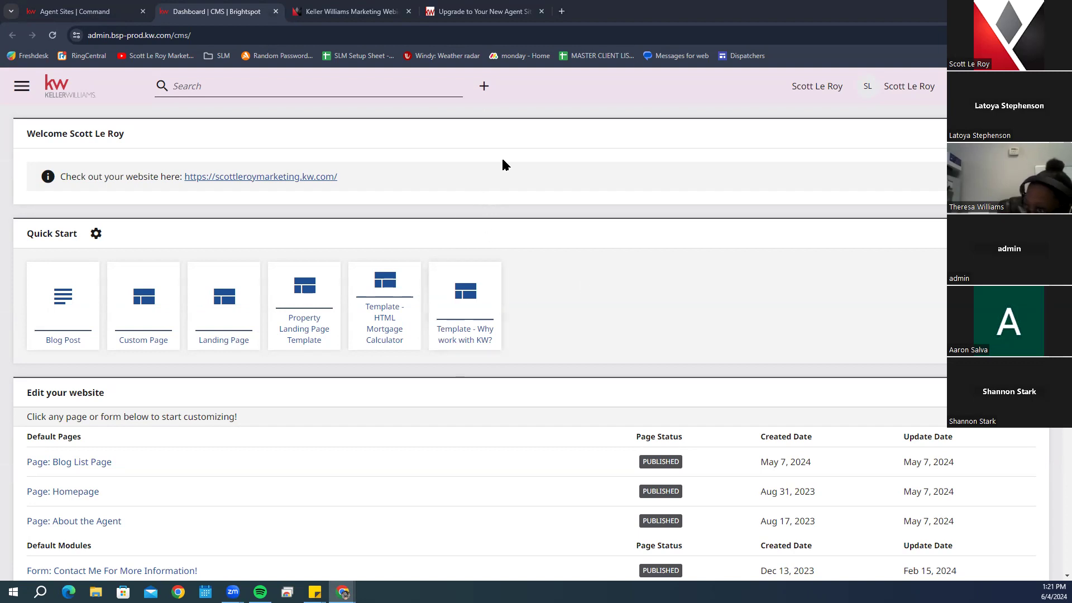
Start a new blog post with the headline 'Blog Post', then head back to the dashboard
left_click(807, 90)
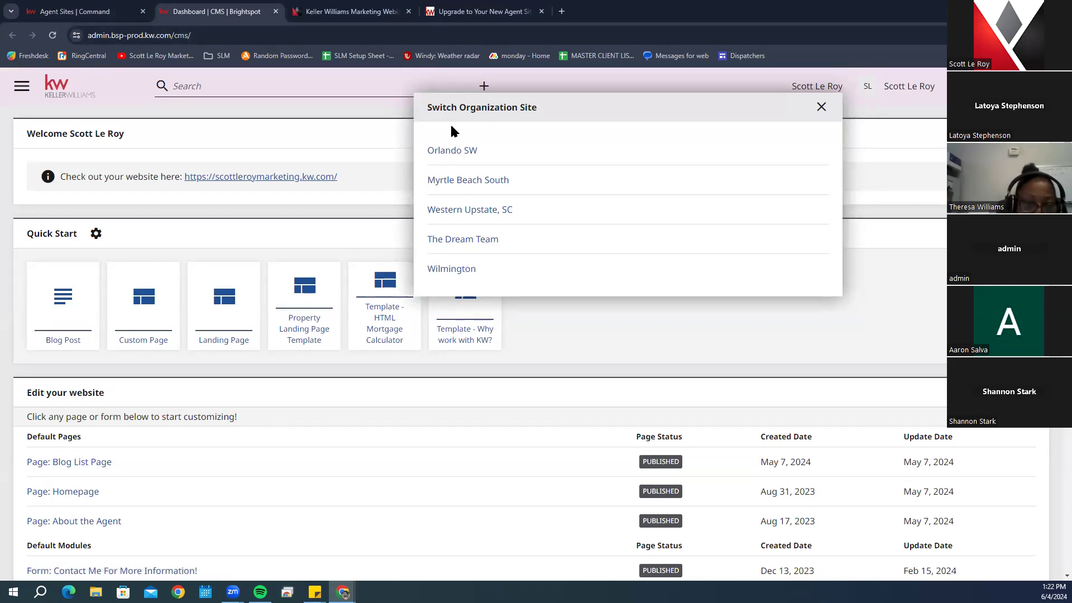
left_click(329, 123)
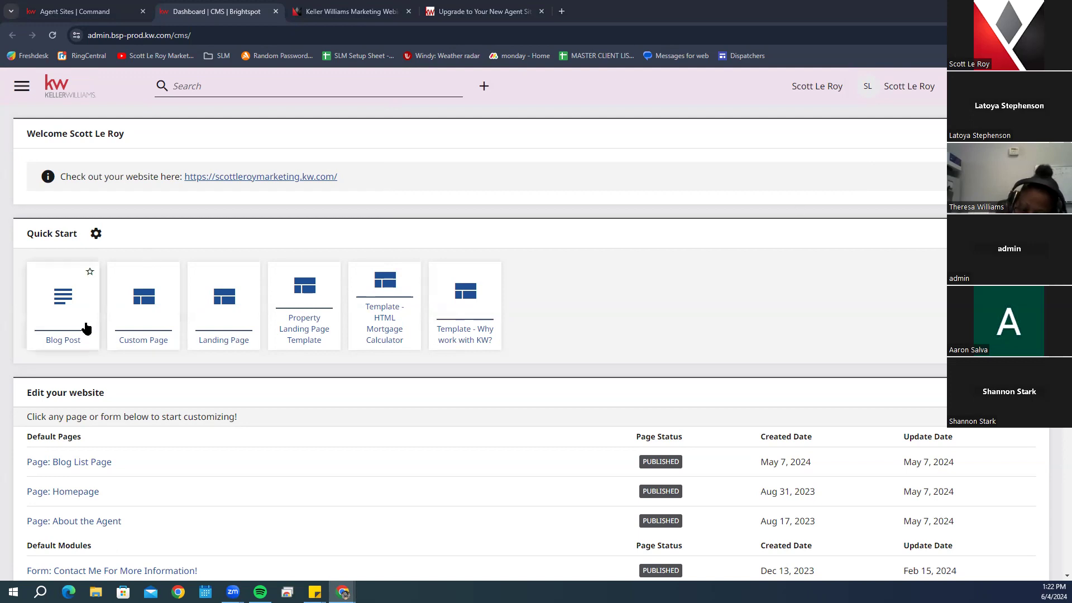
left_click(81, 300)
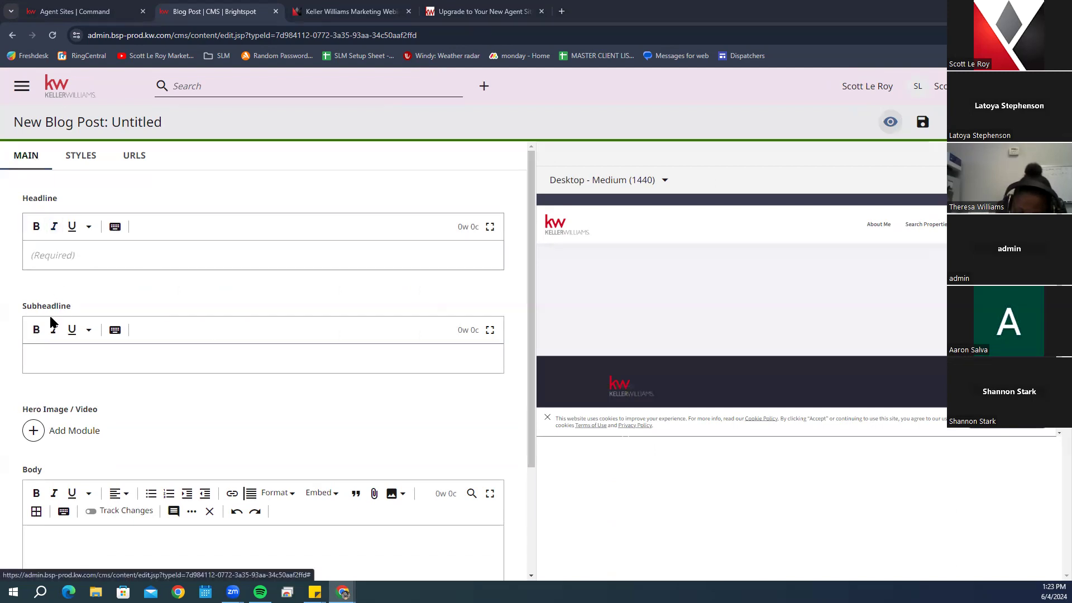
left_click(58, 256)
type("Bl")
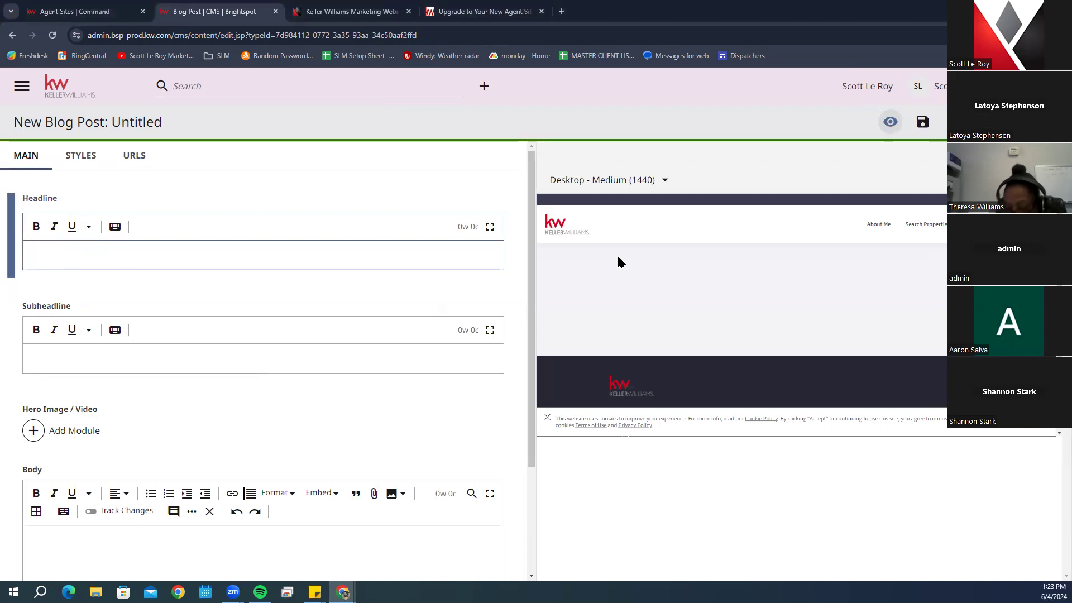
type("og P")
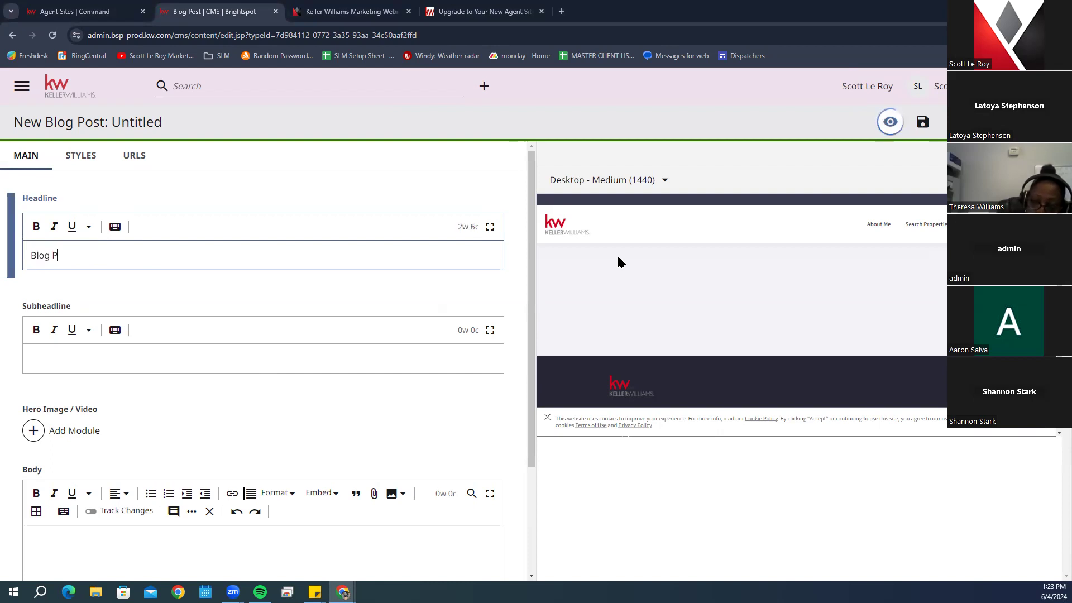
type("ost")
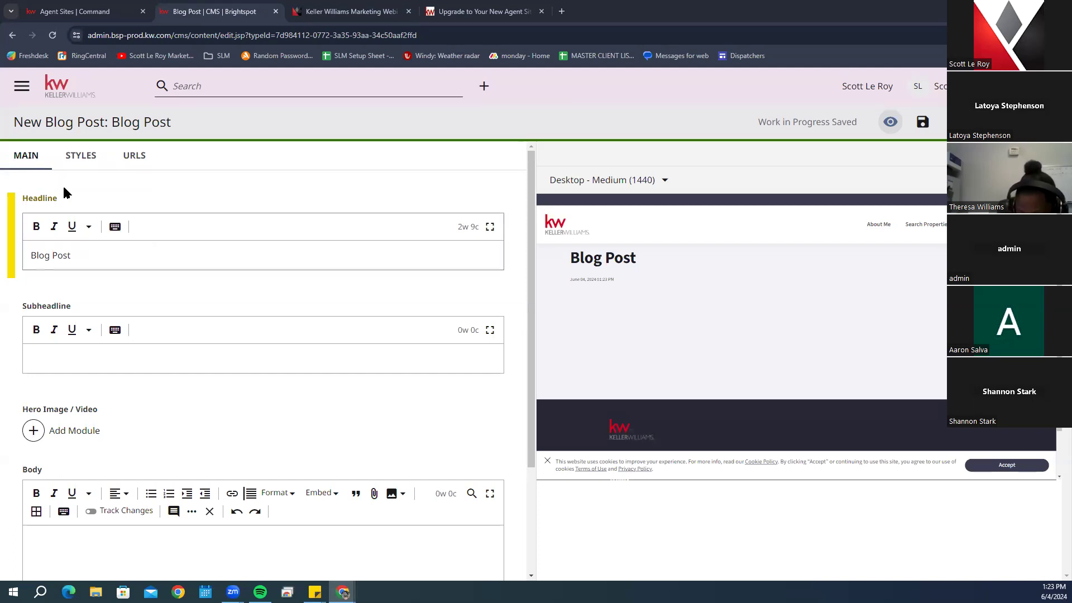
left_click(71, 89)
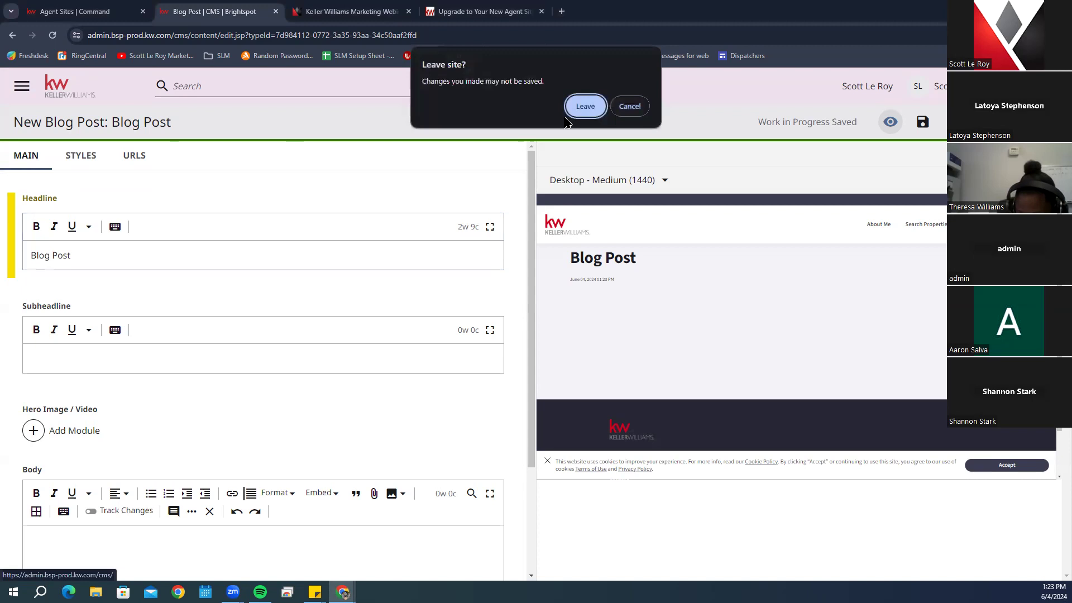
Confirm leaving the unsaved post, open the Blog List Page, and clear its restored changes
left_click(586, 106)
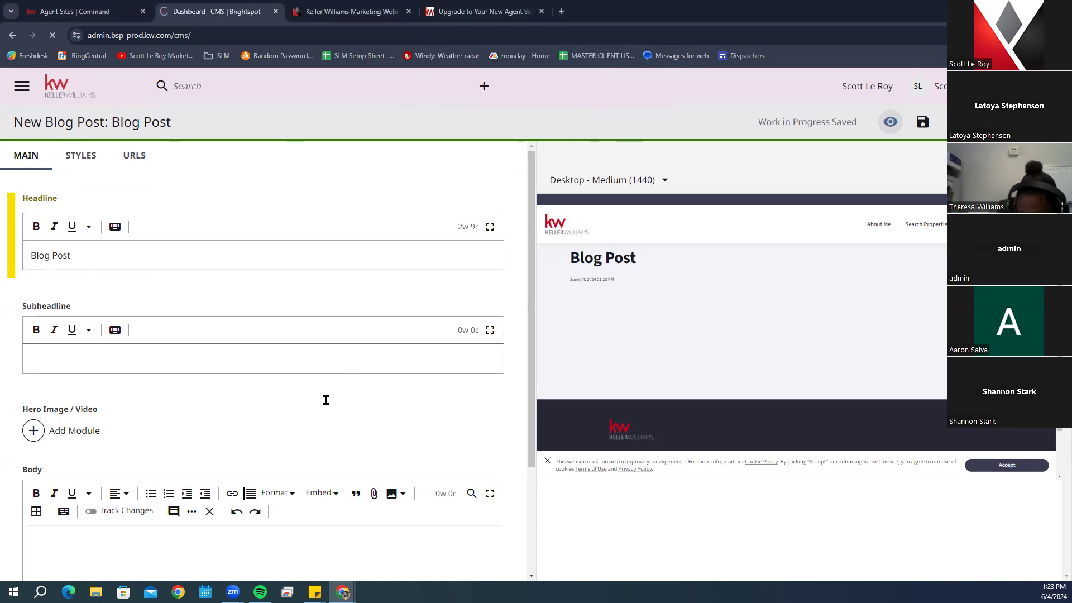
scroll(310, 350, "down", 1)
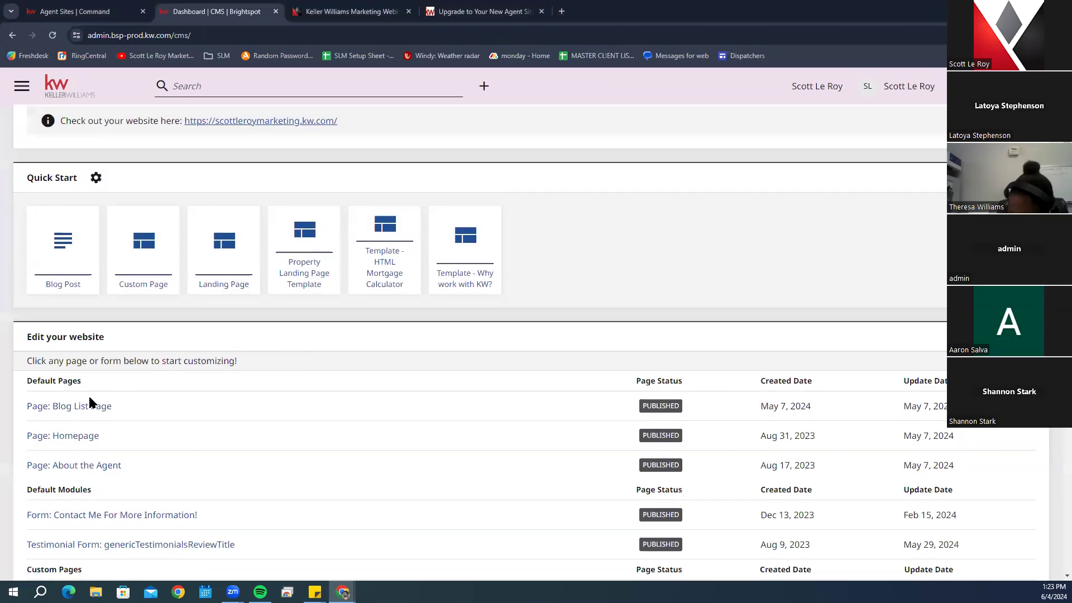
left_click(63, 410)
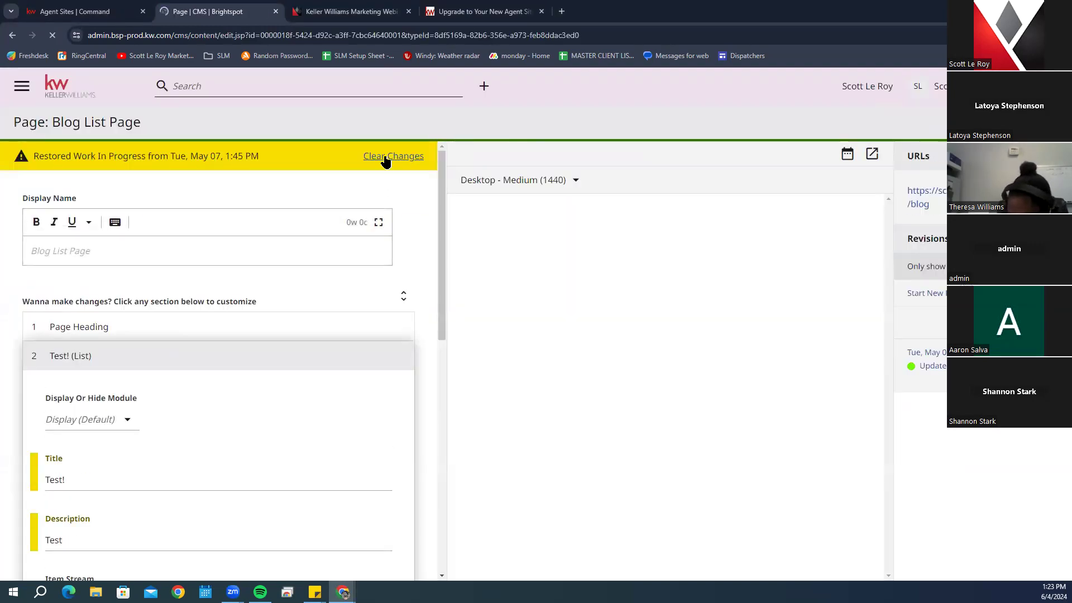
left_click(385, 158)
key("Escape")
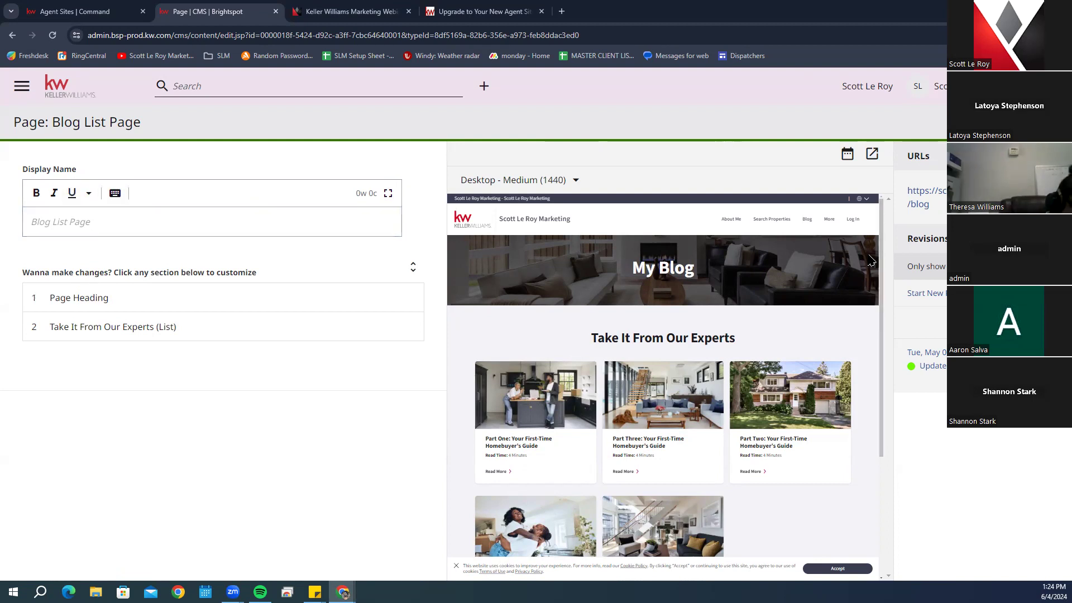
Preview the Part One article and inspect the Page Heading section settings
left_click(572, 389)
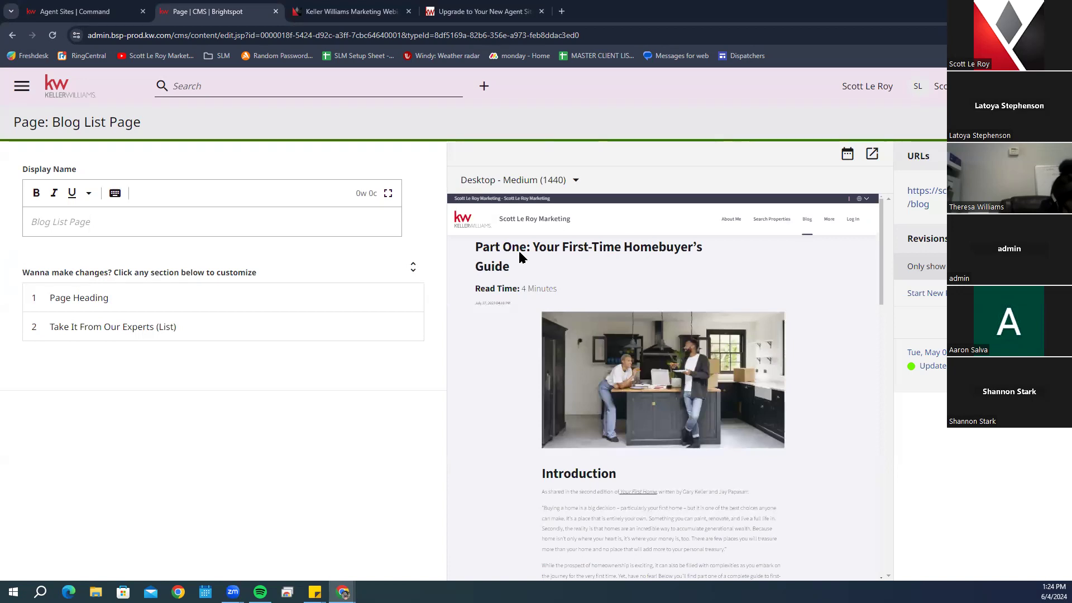
scroll(691, 260, "down", 8)
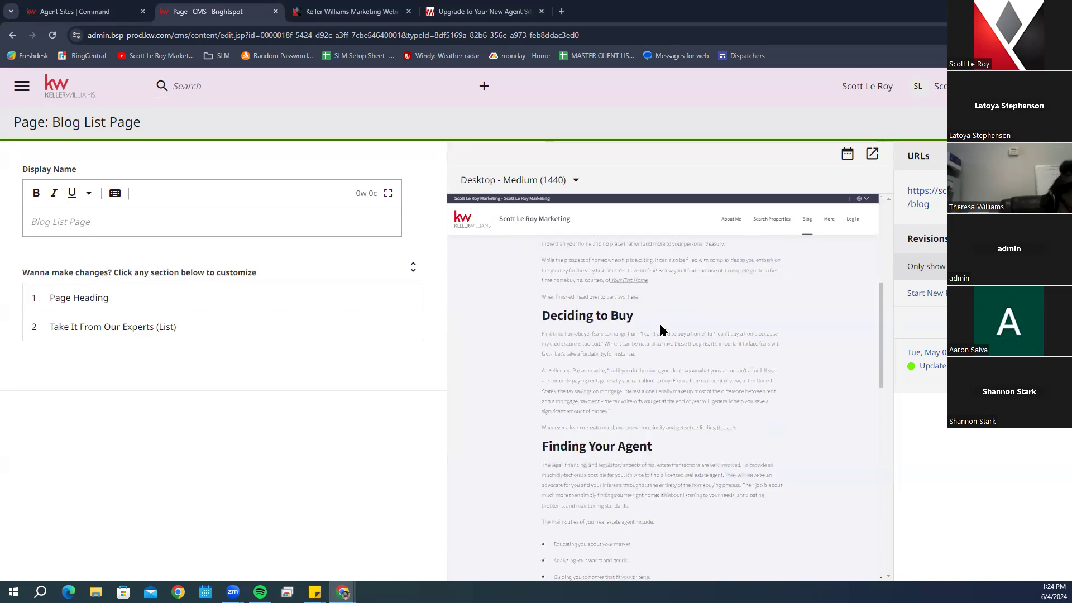
scroll(592, 317, "up", 5)
left_click(120, 300)
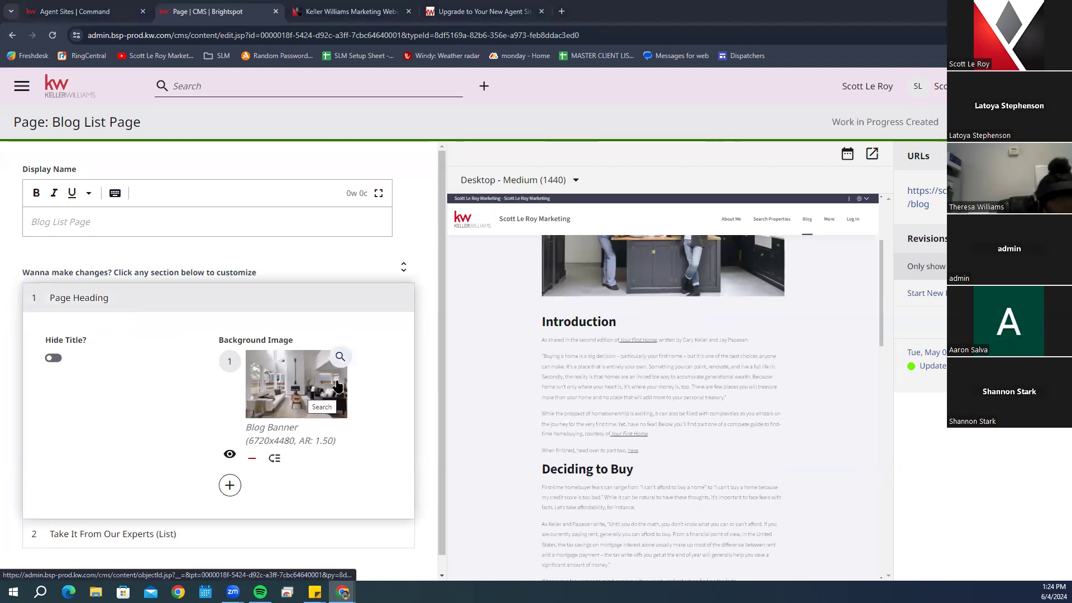
scroll(646, 356, "up", 3)
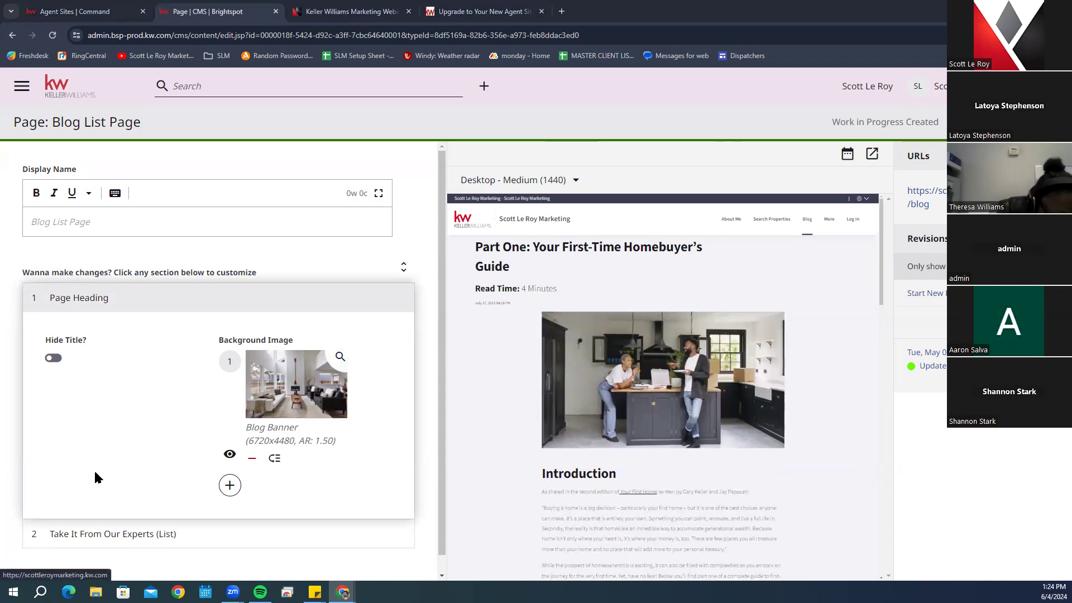
scroll(276, 362, "down", 1)
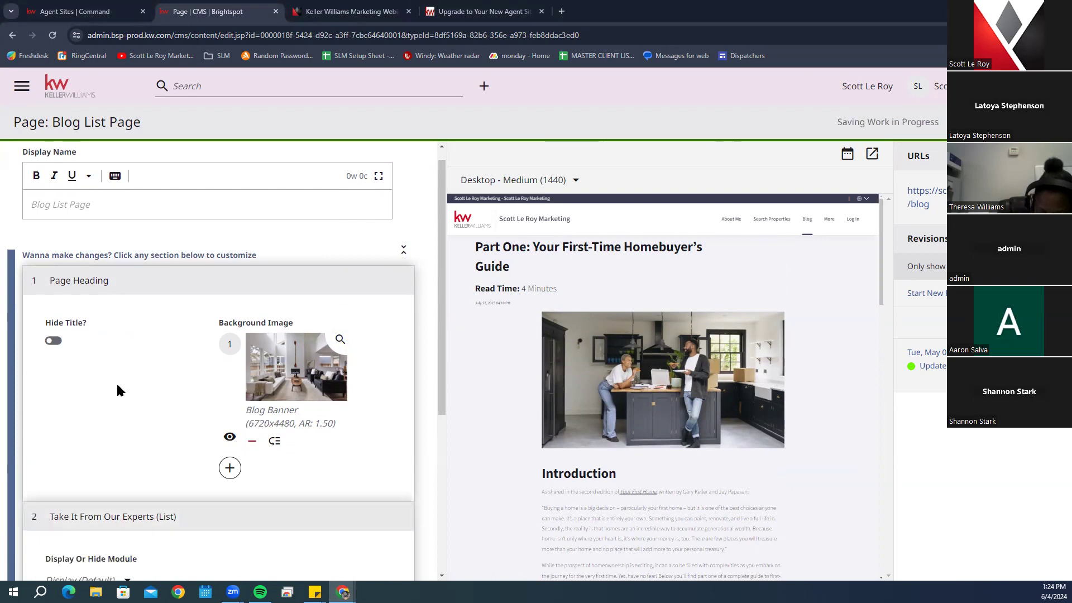
left_click(78, 280)
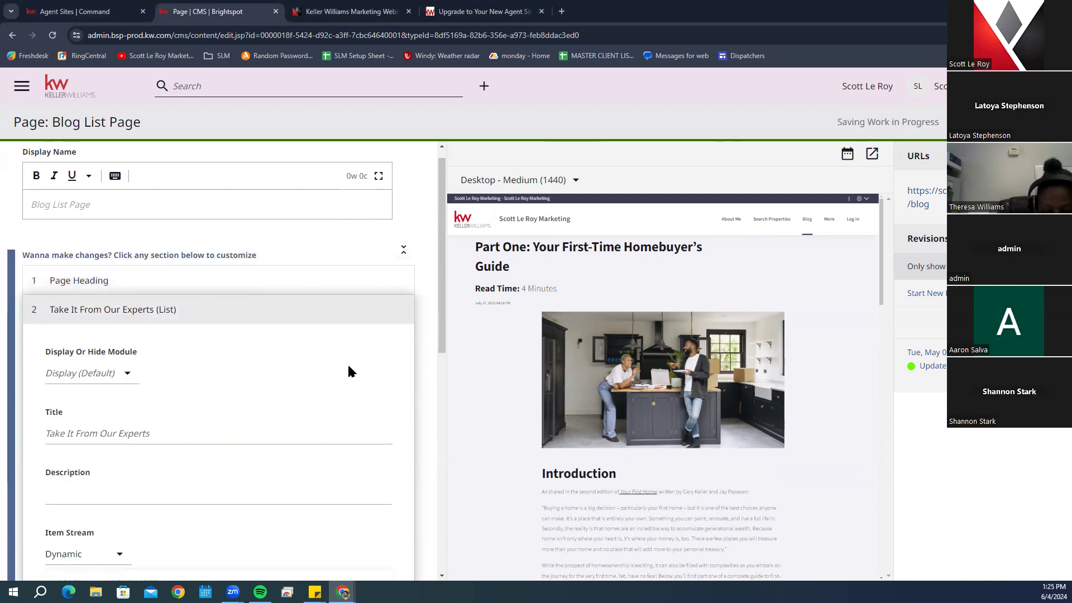
Move Part Three below Part Two in Featured Items and begin adding another item
scroll(336, 369, "down", 4)
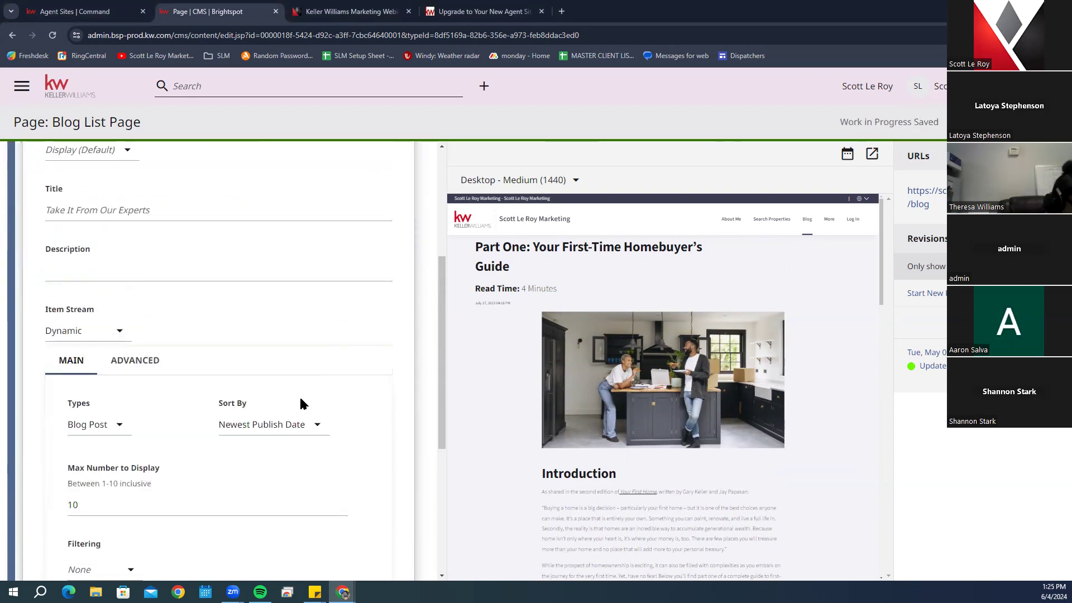
scroll(358, 404, "down", 1)
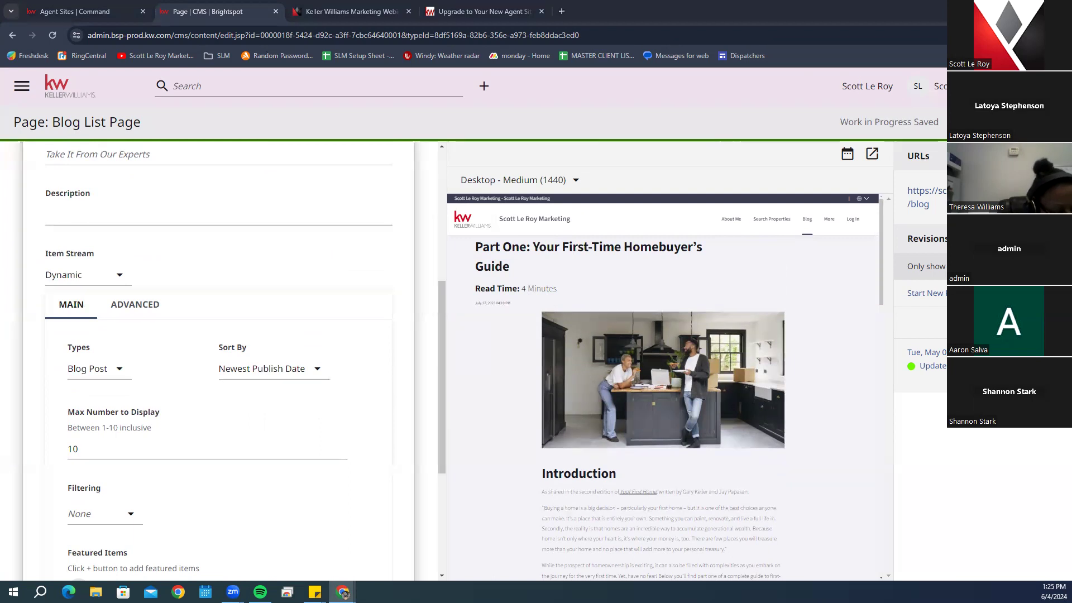
scroll(329, 469, "down", 5)
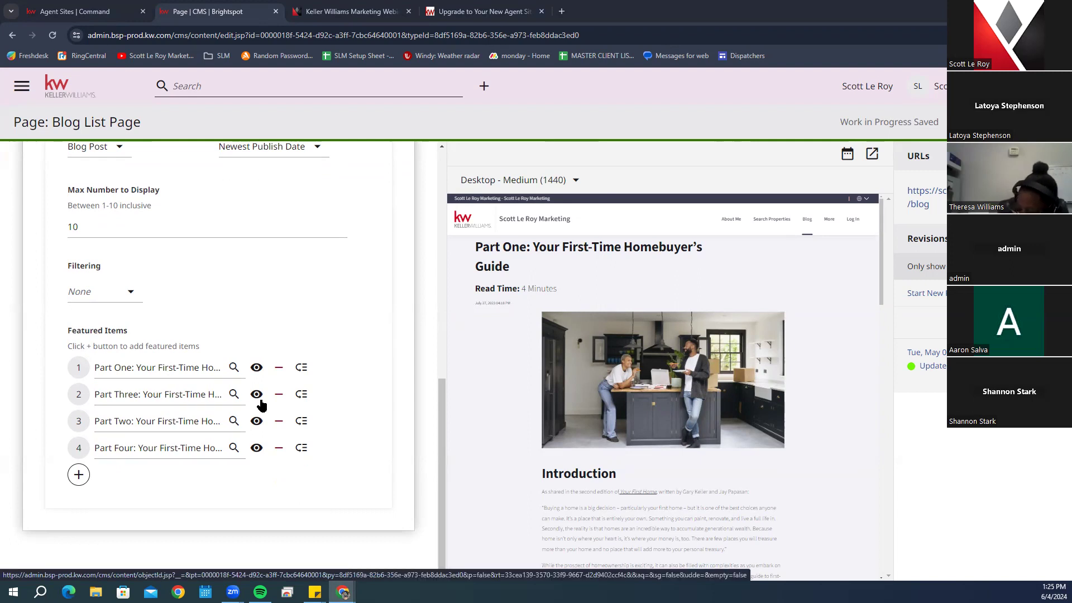
left_click_drag(160, 397, 163, 422)
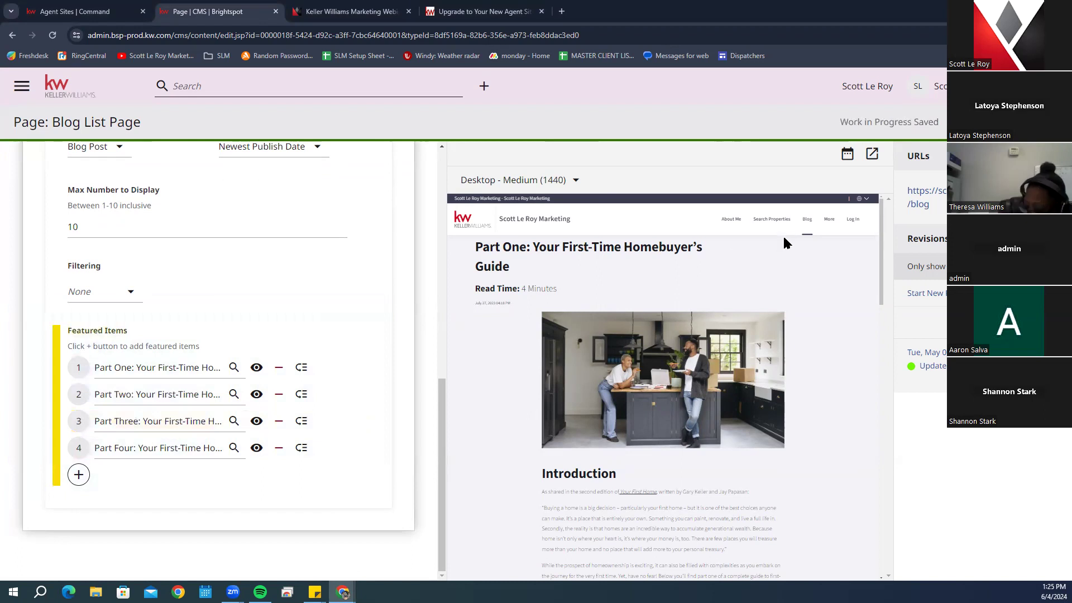
scroll(735, 324, "down", 3)
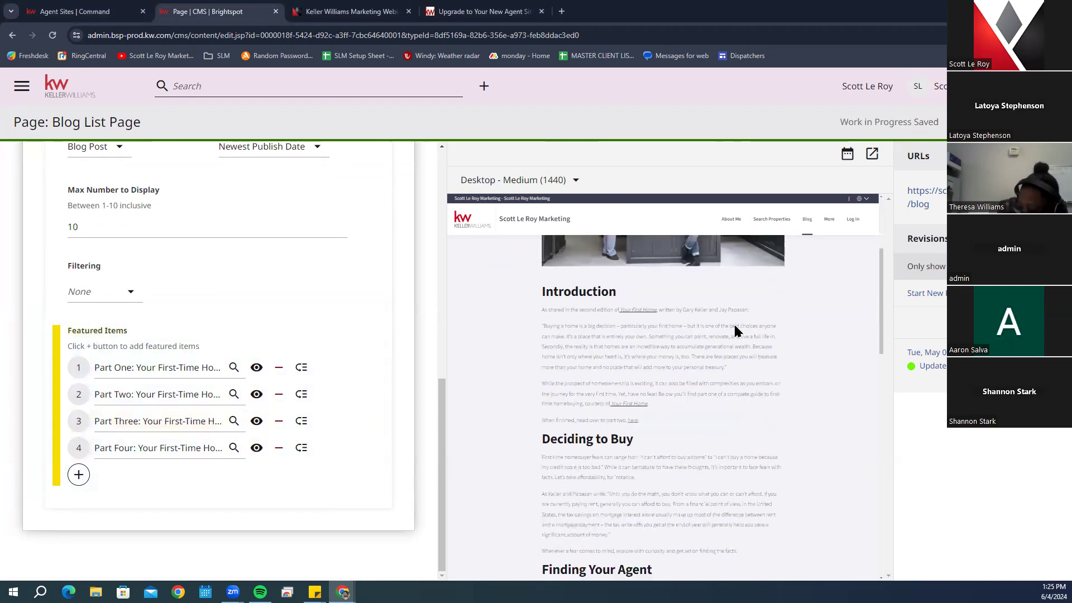
left_click(475, 224)
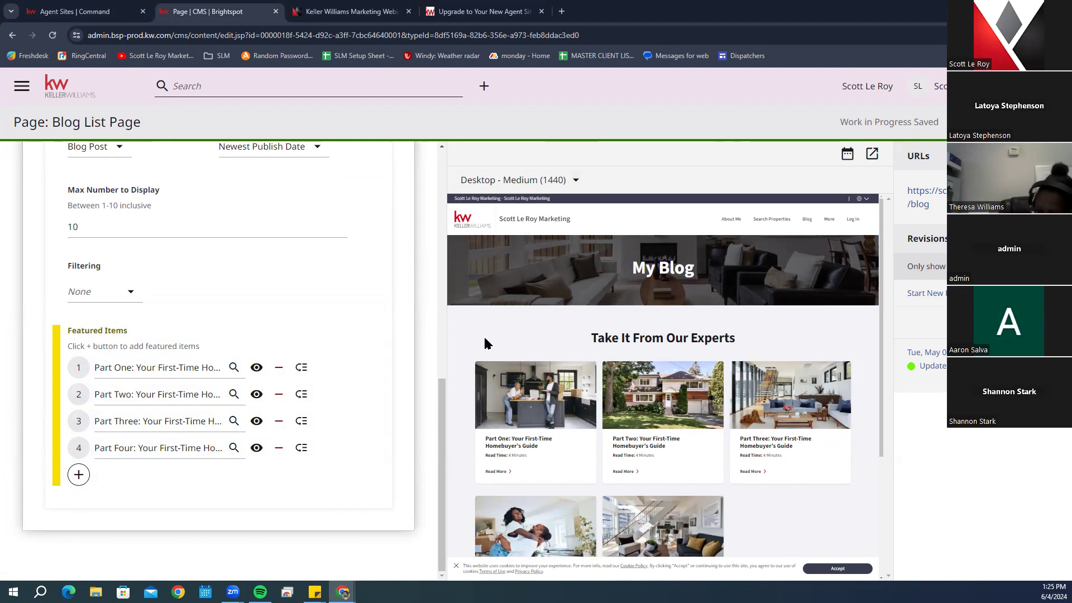
left_click(125, 372)
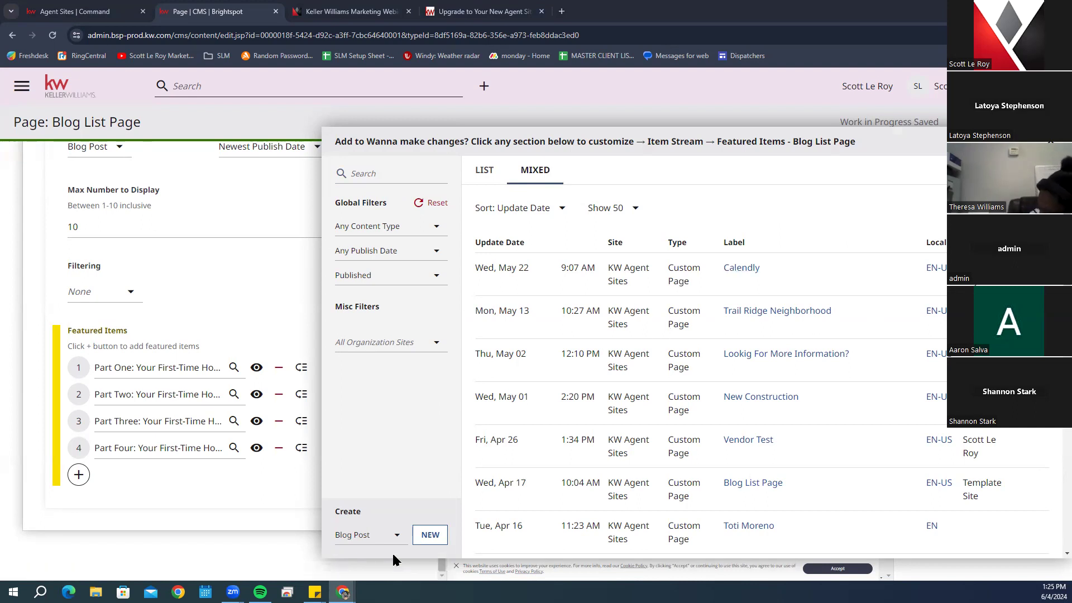
Create a new Blog Post item for the featured list
left_click(383, 539)
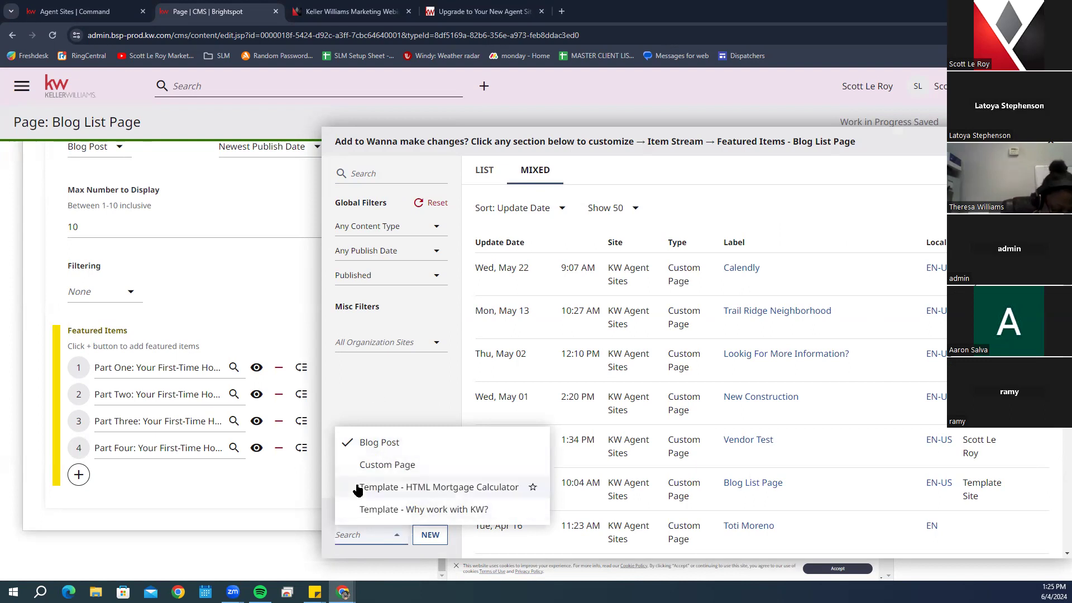
left_click(382, 376)
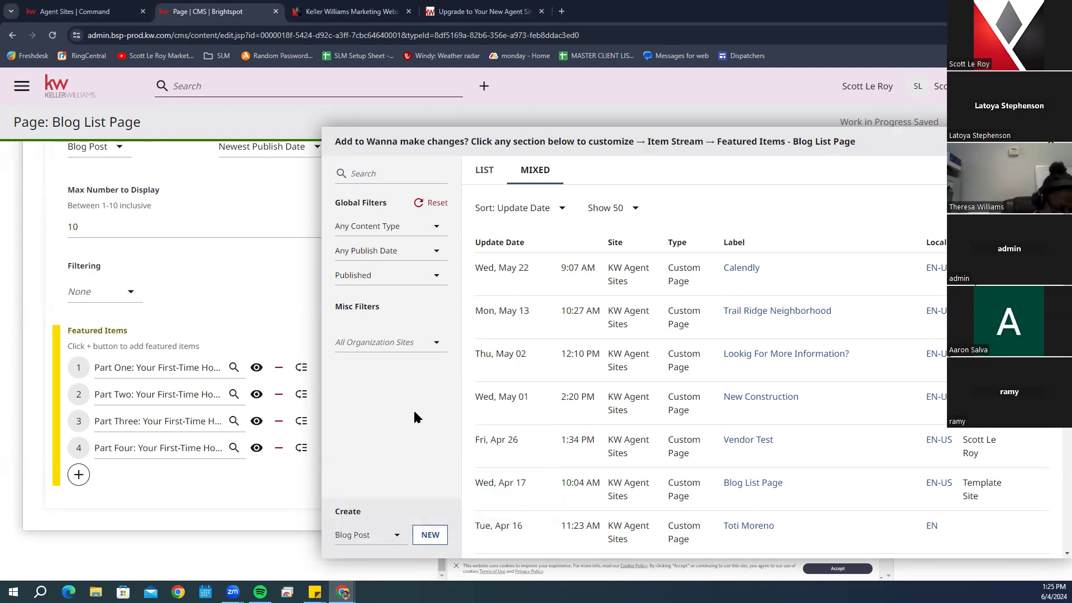
left_click(428, 535)
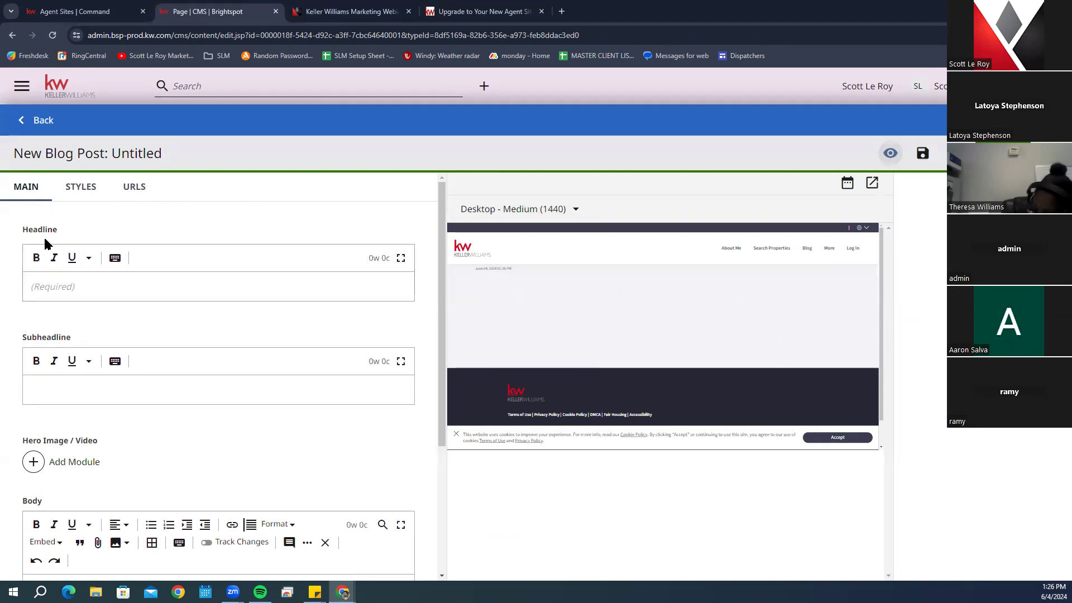
Enter the headline 'Blog' and bring up the Hero Image / Video module choices
left_click(82, 289)
type("Blog Post")
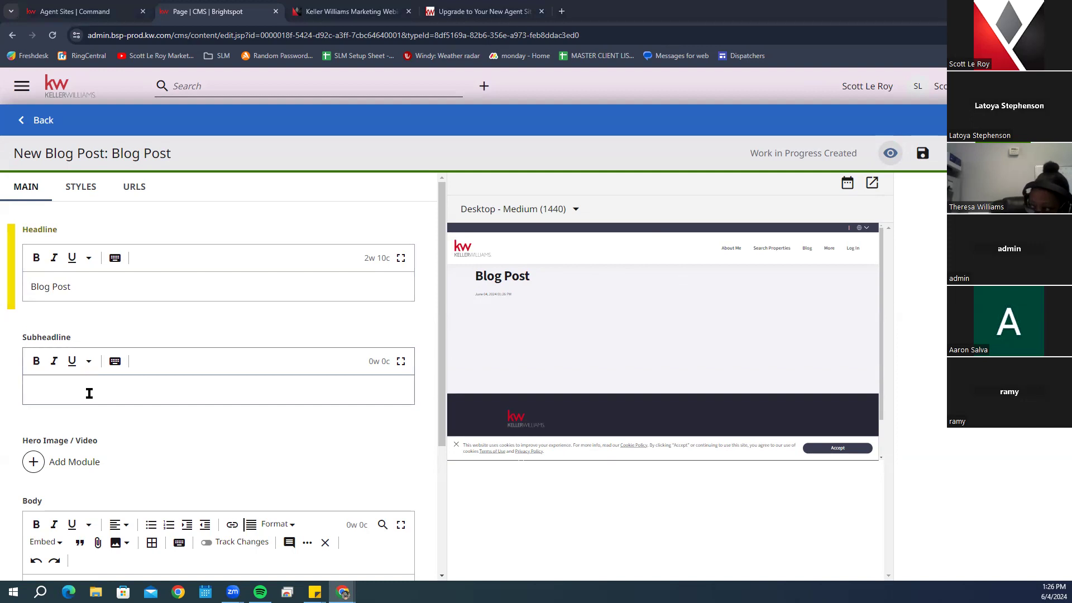
scroll(112, 415, "down", 2)
scroll(112, 418, "up", 1)
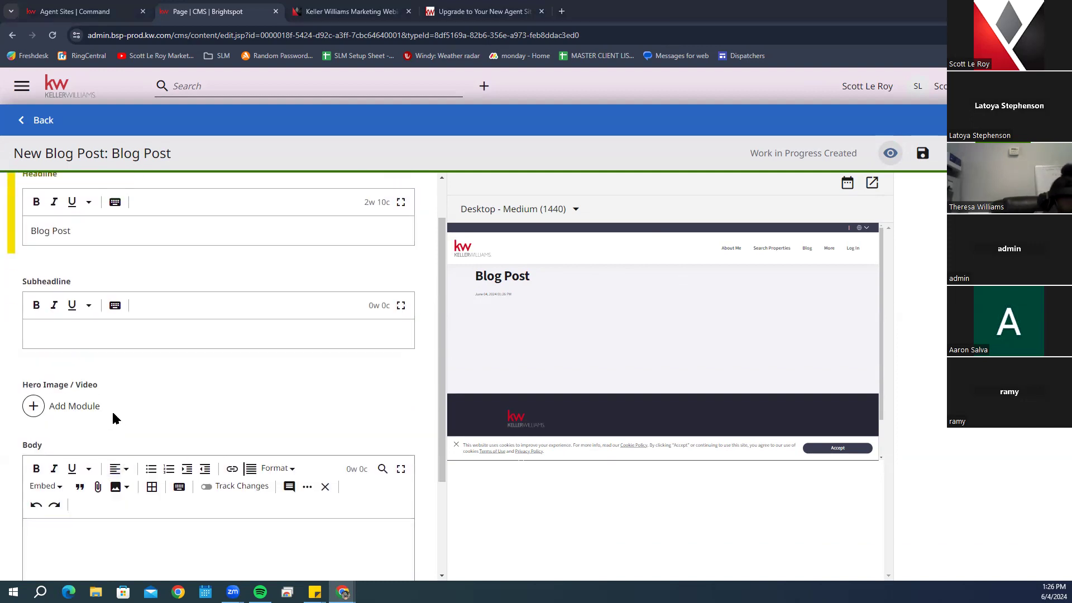
left_click(34, 406)
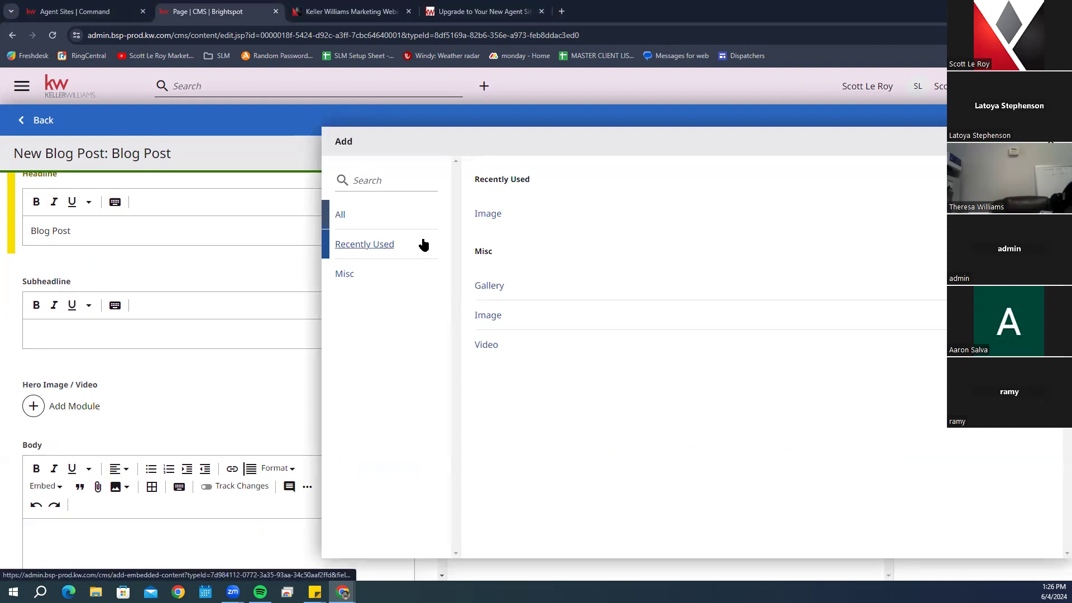
Add an Image module to the hero slot holding the skyline photo
left_click(485, 218)
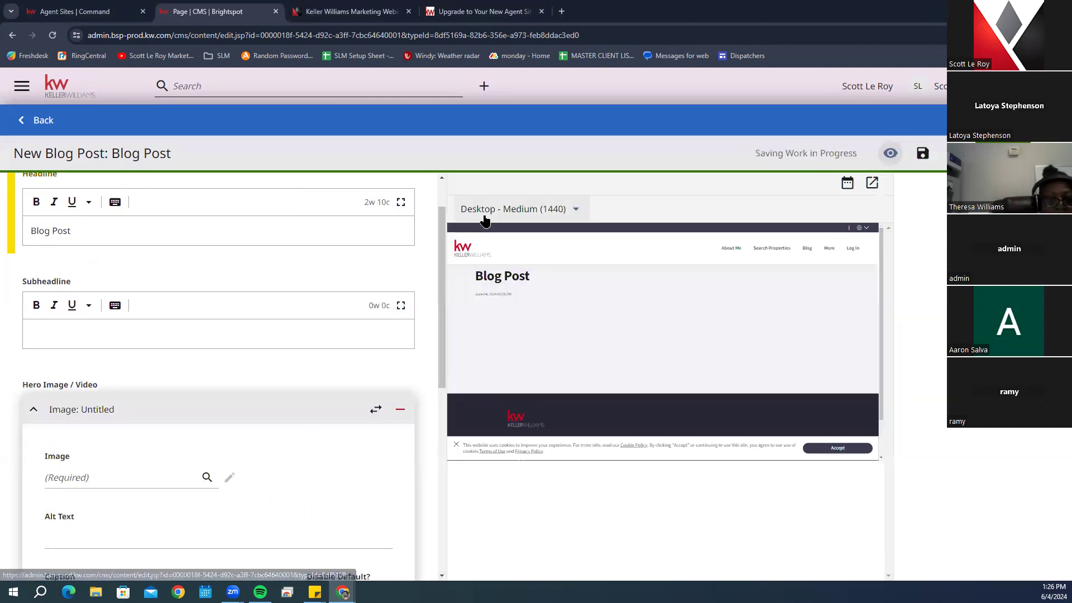
left_click(100, 481)
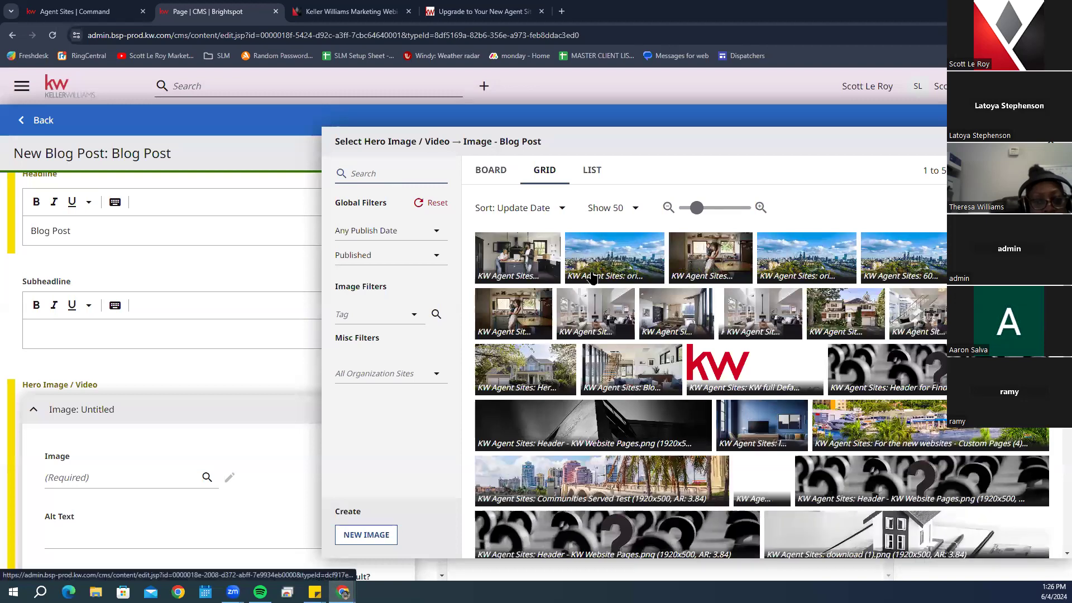
left_click(616, 262)
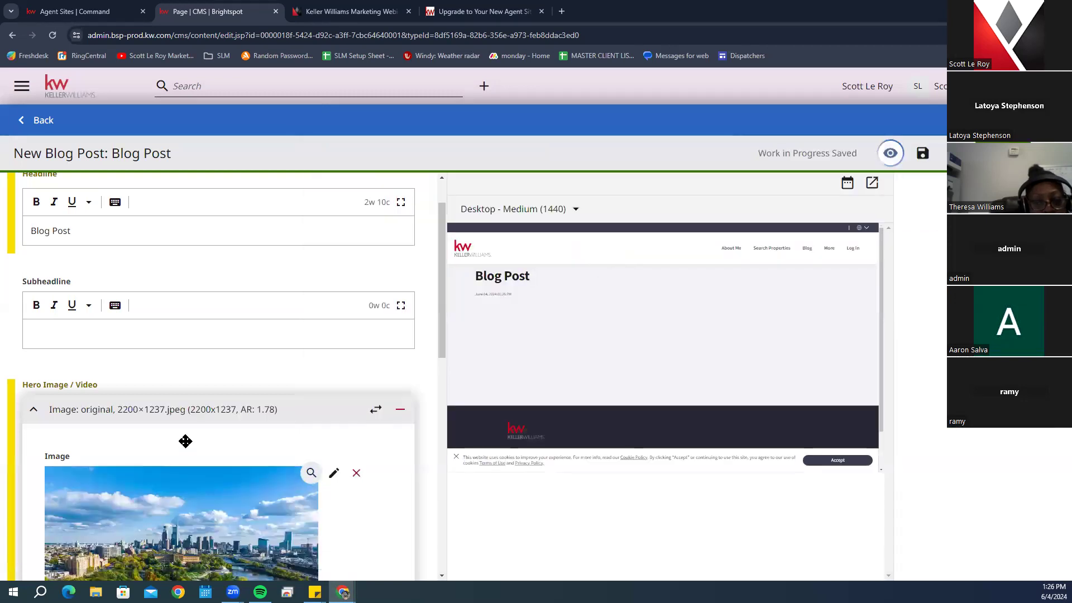
scroll(185, 441, "down", 5)
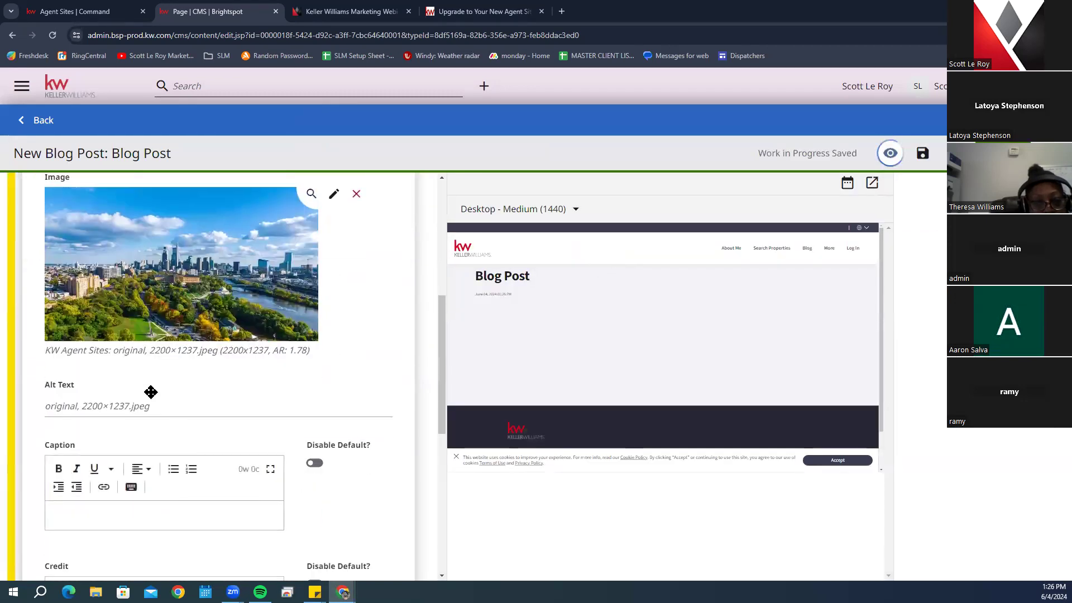
scroll(167, 380, "up", 2)
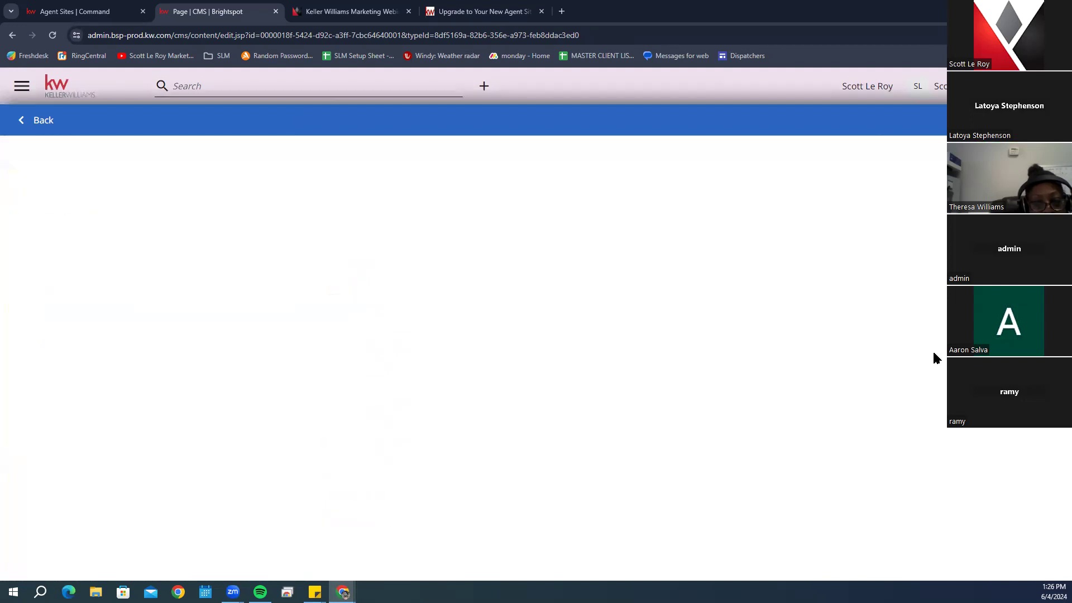
left_click(34, 123)
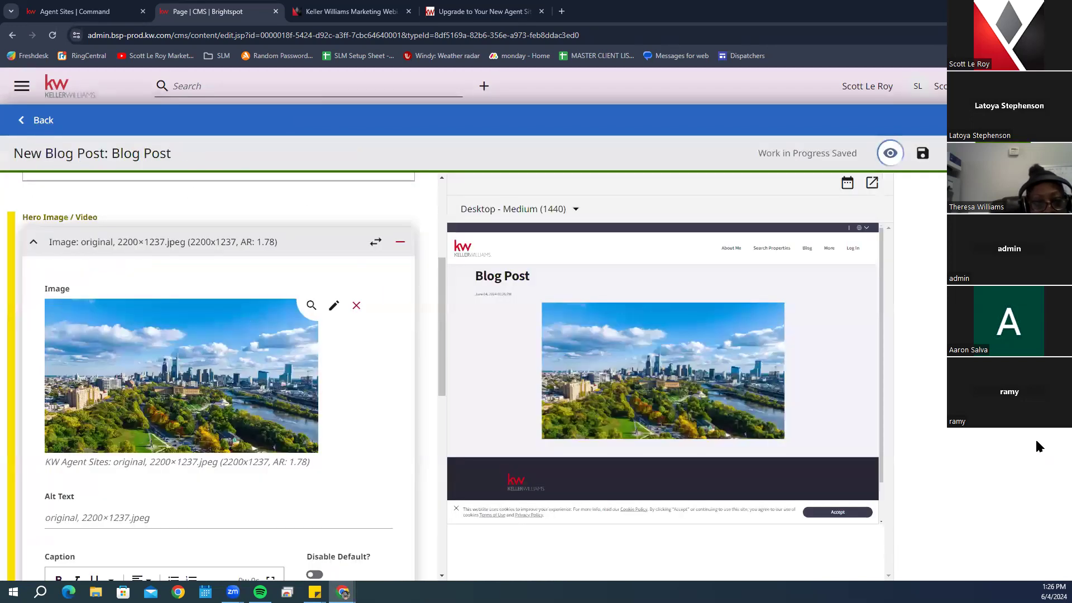
Remove the skyline photo and bring up module choices to replace the hero image
left_click(357, 307)
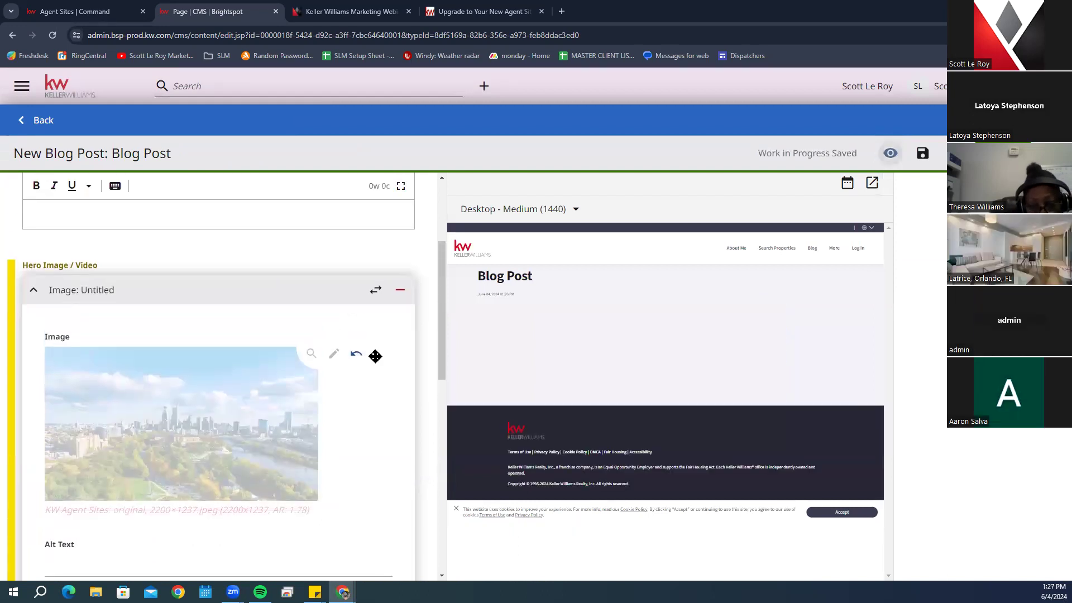
scroll(376, 357, "down", 4)
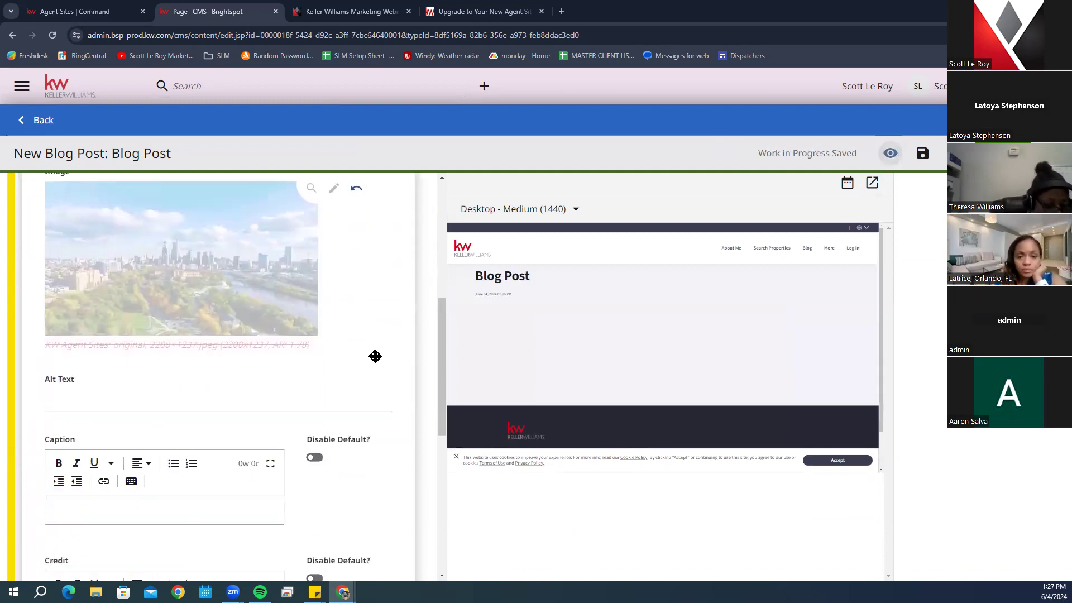
scroll(376, 356, "up", 7)
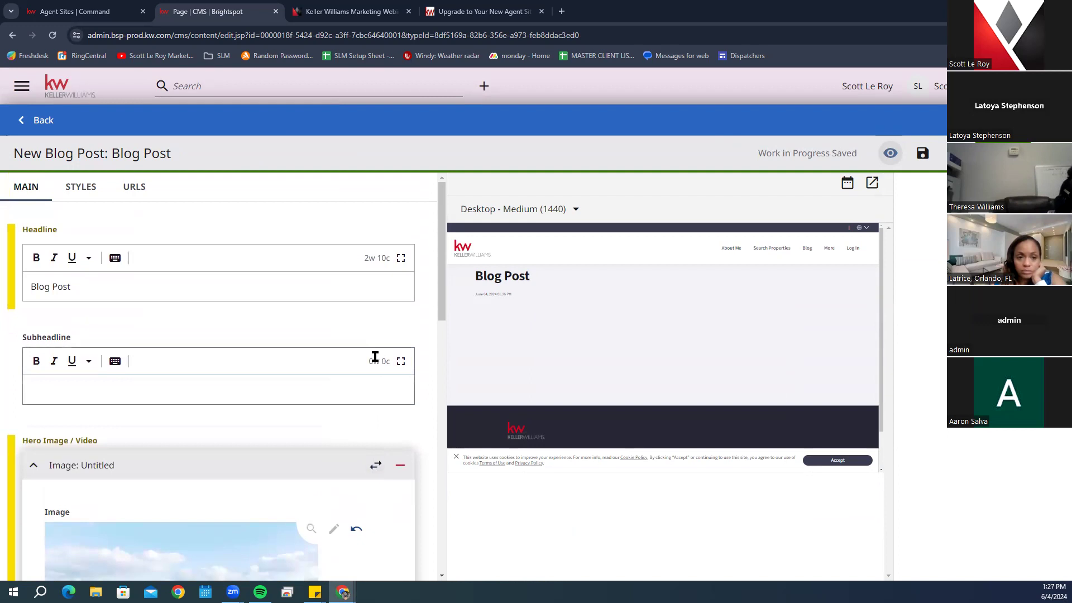
scroll(210, 299, "down", 3)
left_click(65, 296)
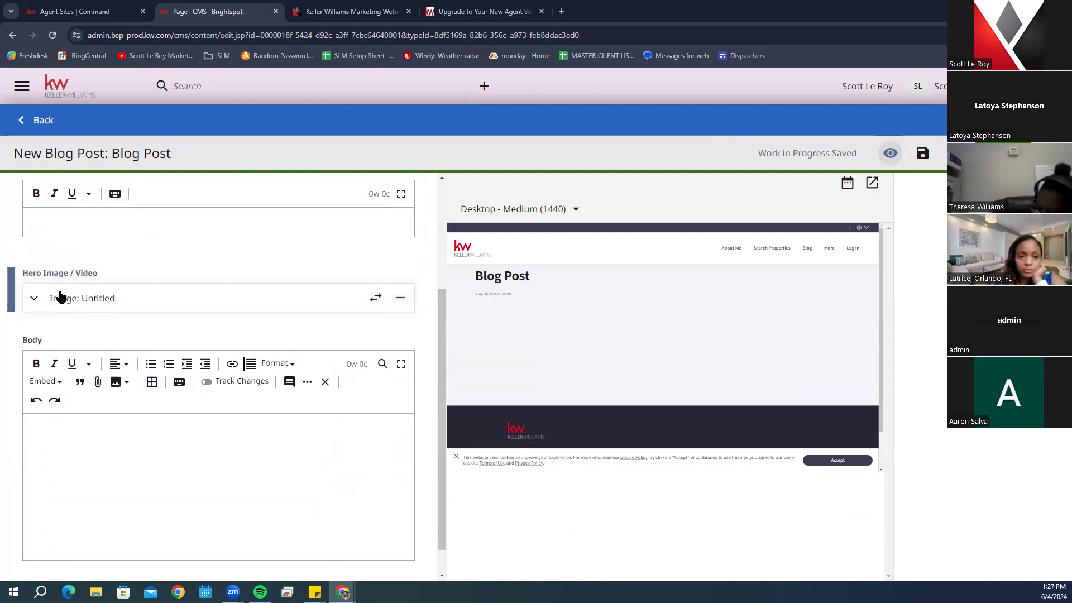
left_click(61, 296)
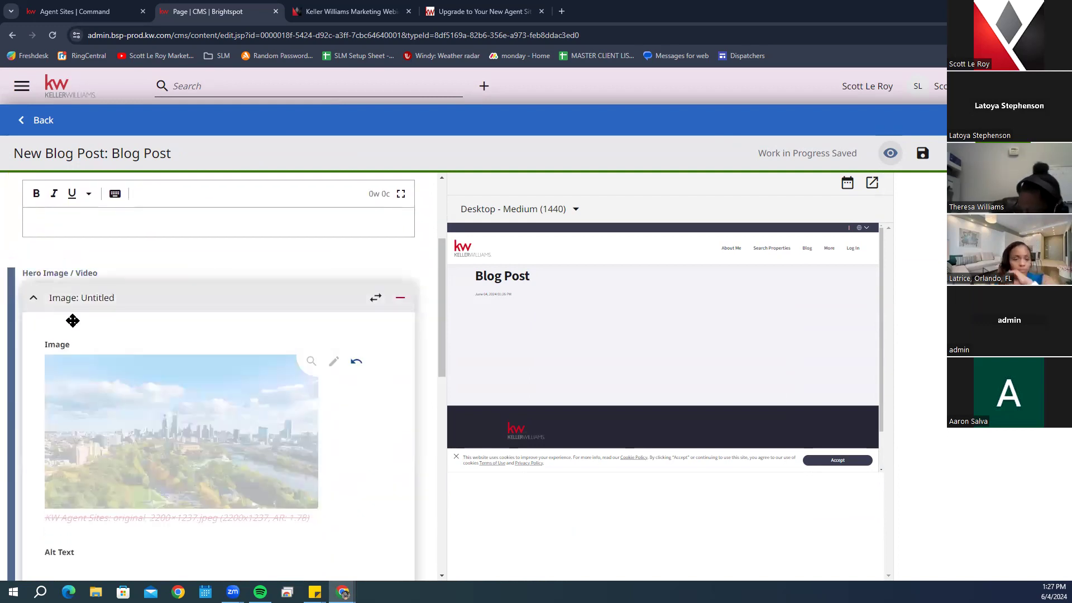
scroll(259, 400, "down", 6)
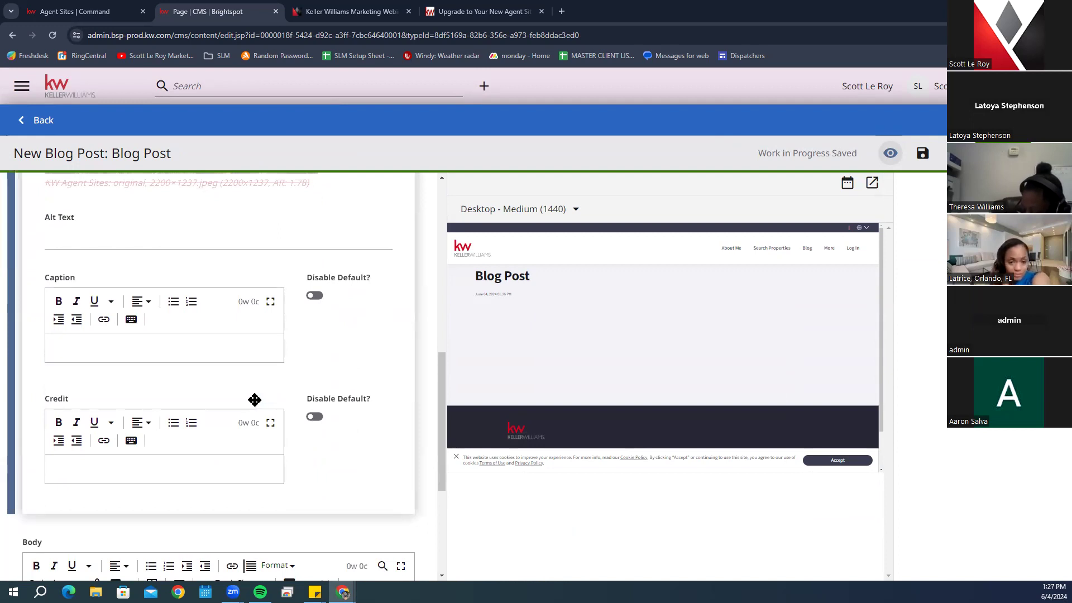
scroll(255, 399, "down", 1)
scroll(258, 400, "up", 8)
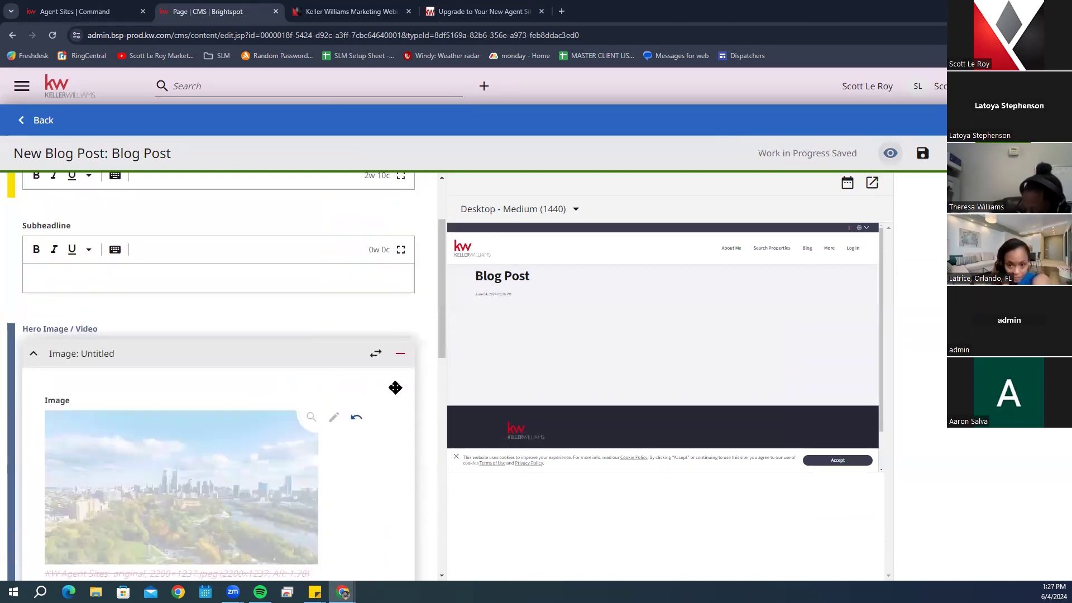
left_click(375, 354)
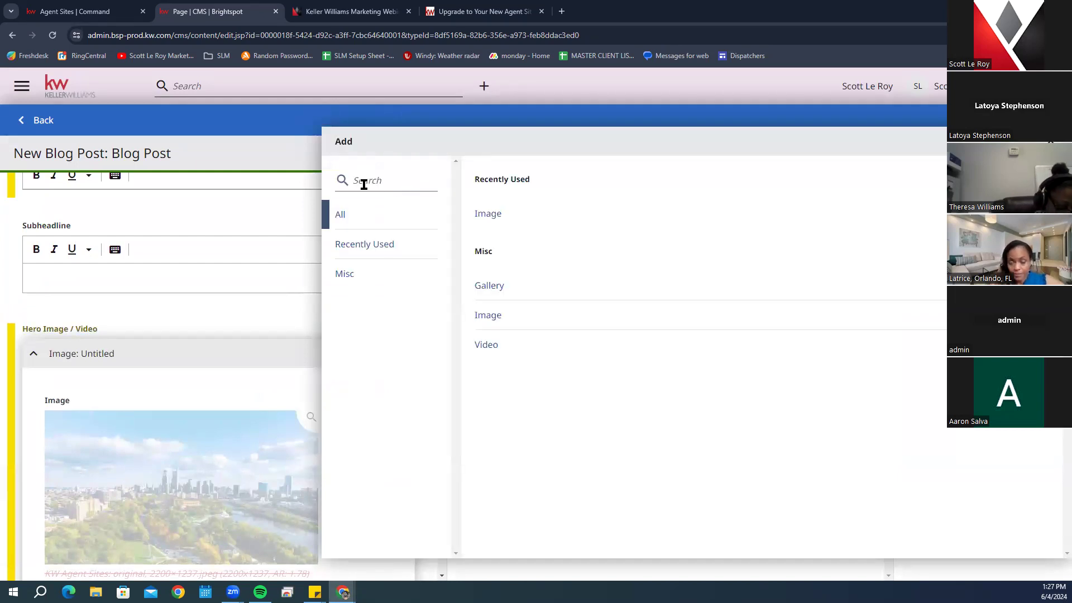
Replace the hero with a fresh Image module set to the skyline photo (2200×1237)
left_click(490, 215)
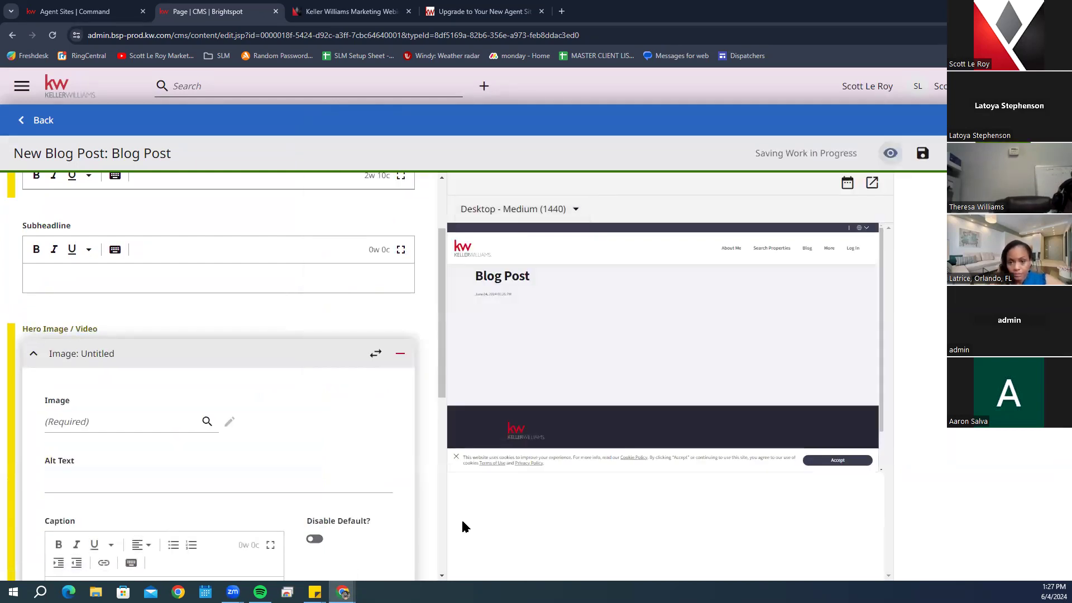
left_click(127, 426)
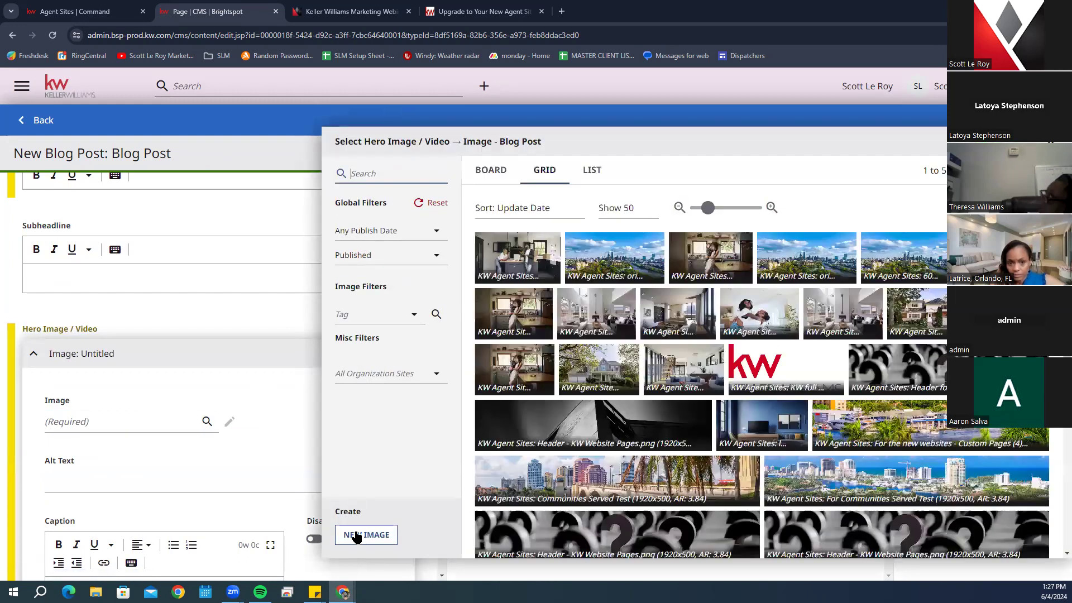
left_click(356, 536)
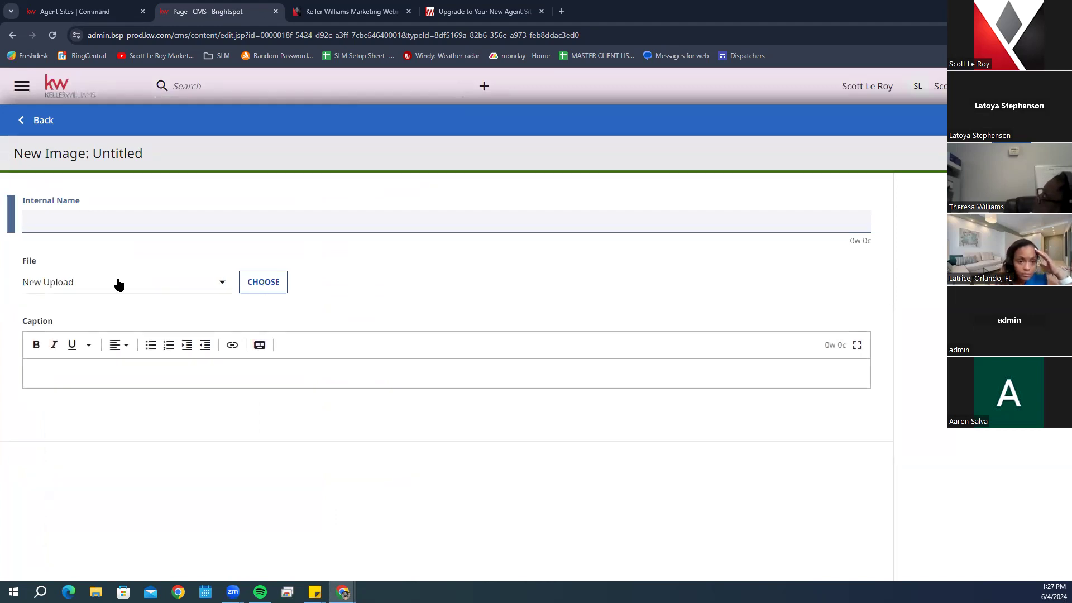
left_click(37, 120)
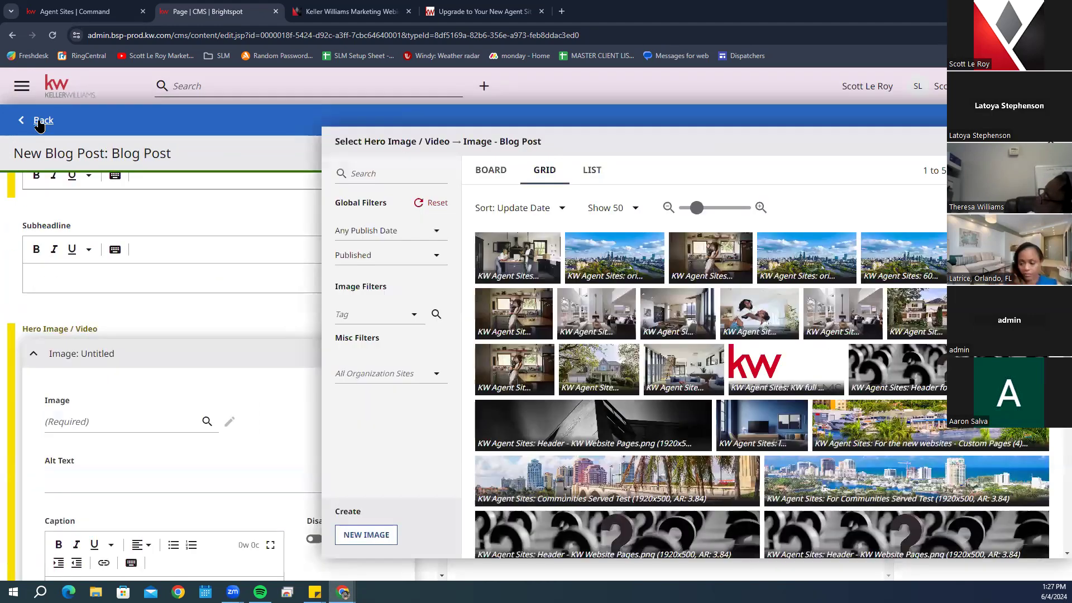
left_click(303, 130)
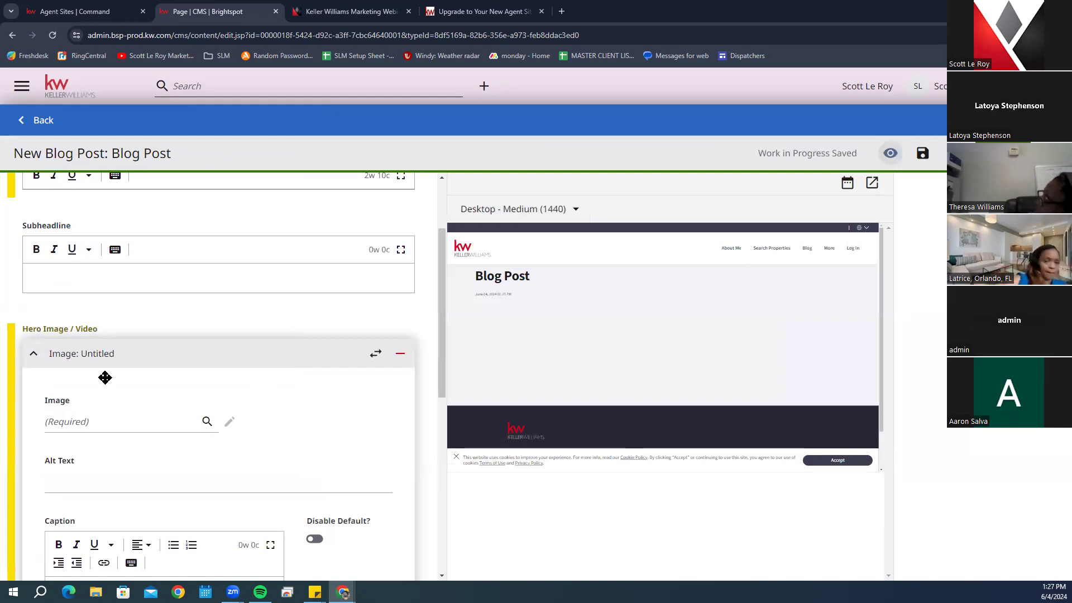
left_click(112, 428)
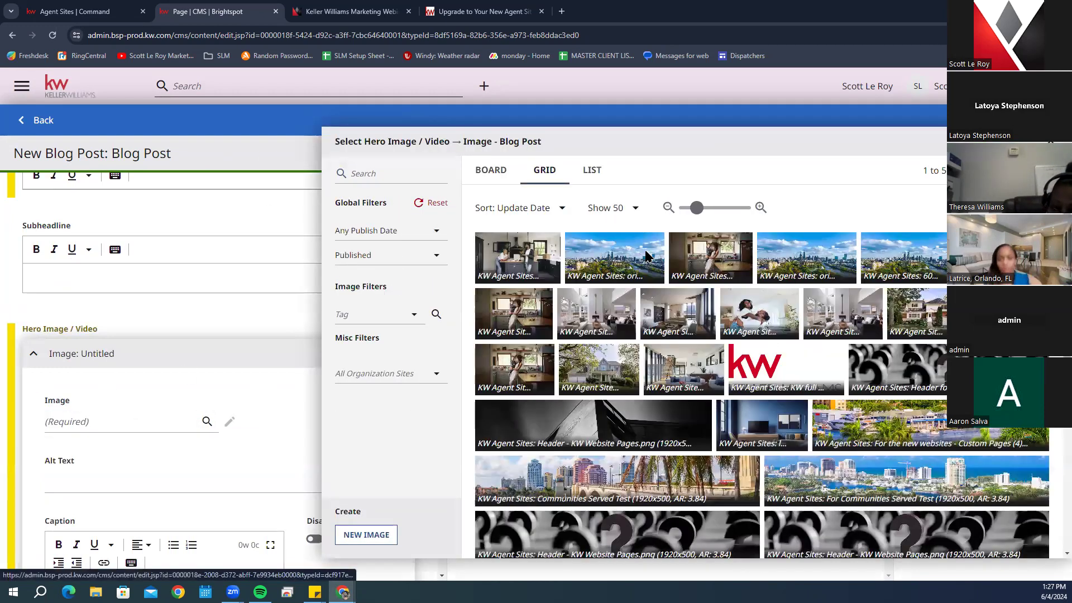
left_click(648, 256)
scroll(283, 379, "down", 6)
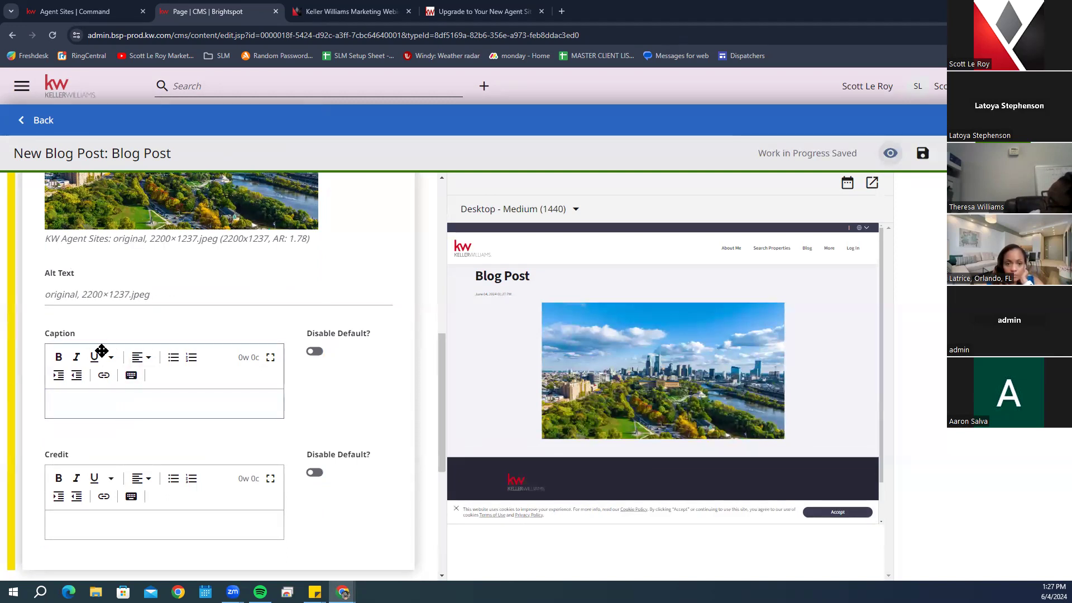
Enter the body text 'This is a test to show' in the empty Body field
scroll(82, 400, "down", 2)
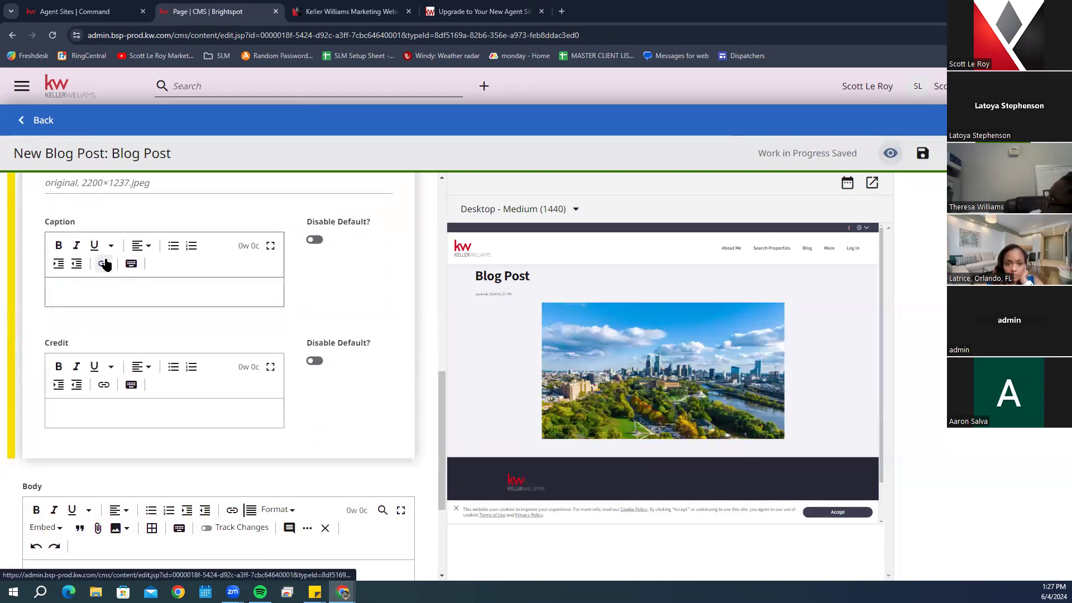
scroll(300, 343, "down", 3)
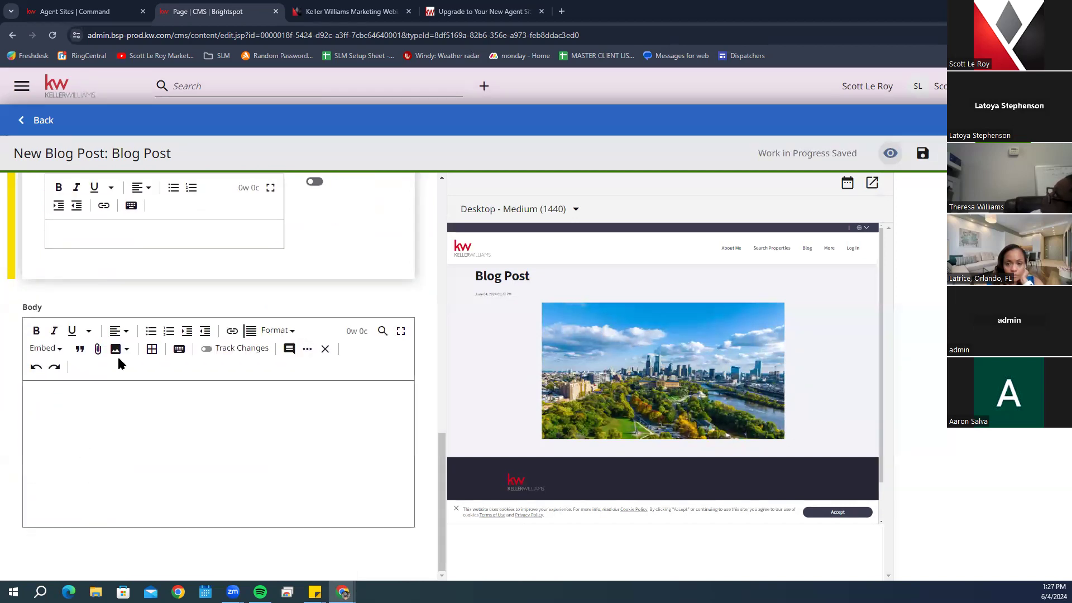
left_click(51, 393)
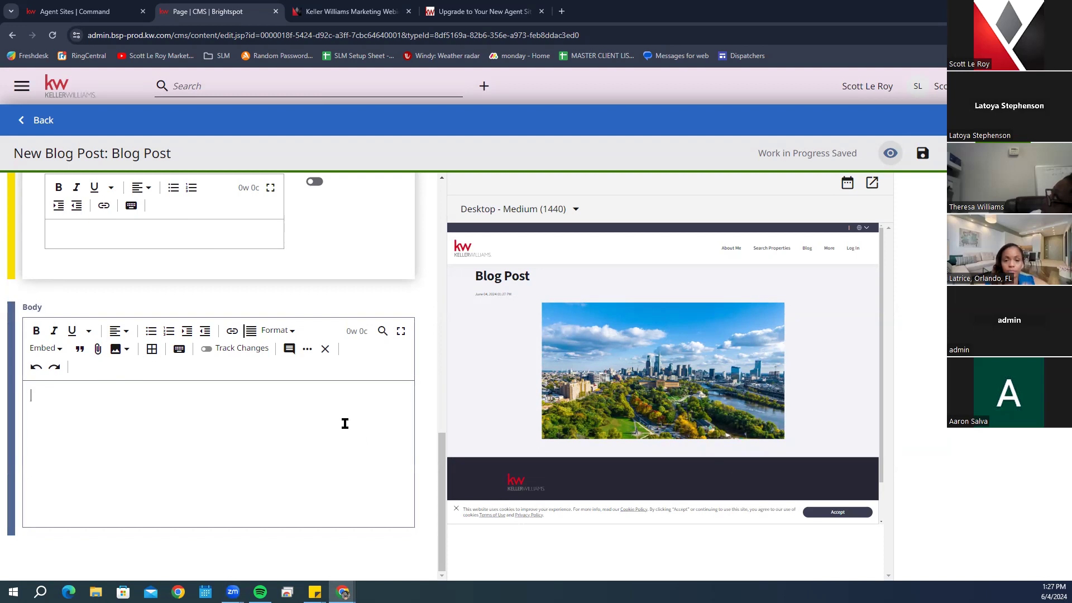
type("his i")
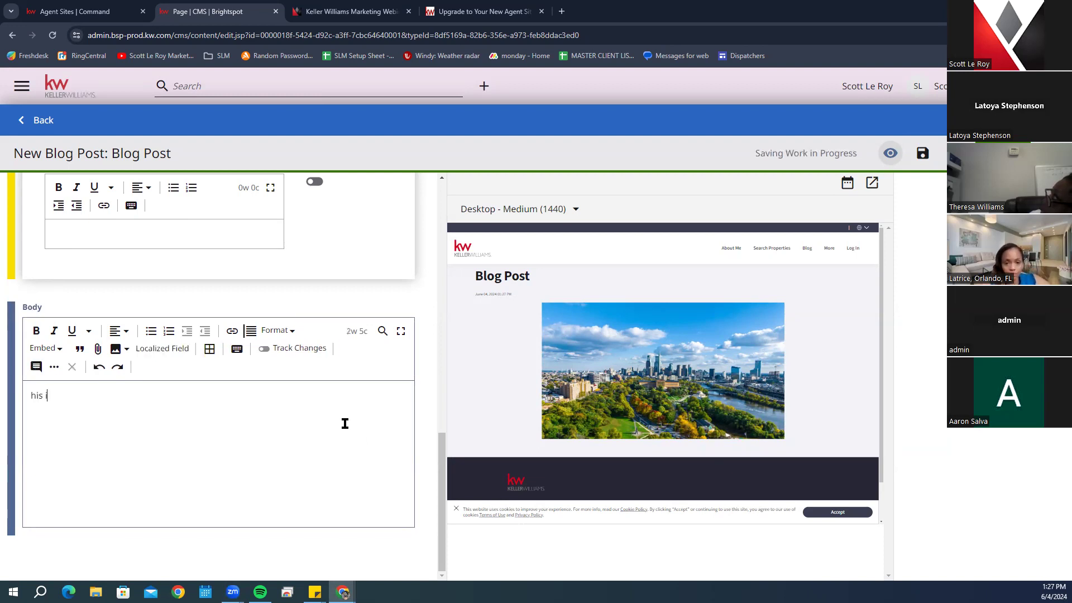
key("BackSpace")
key("BackSpace")
type("THis is ")
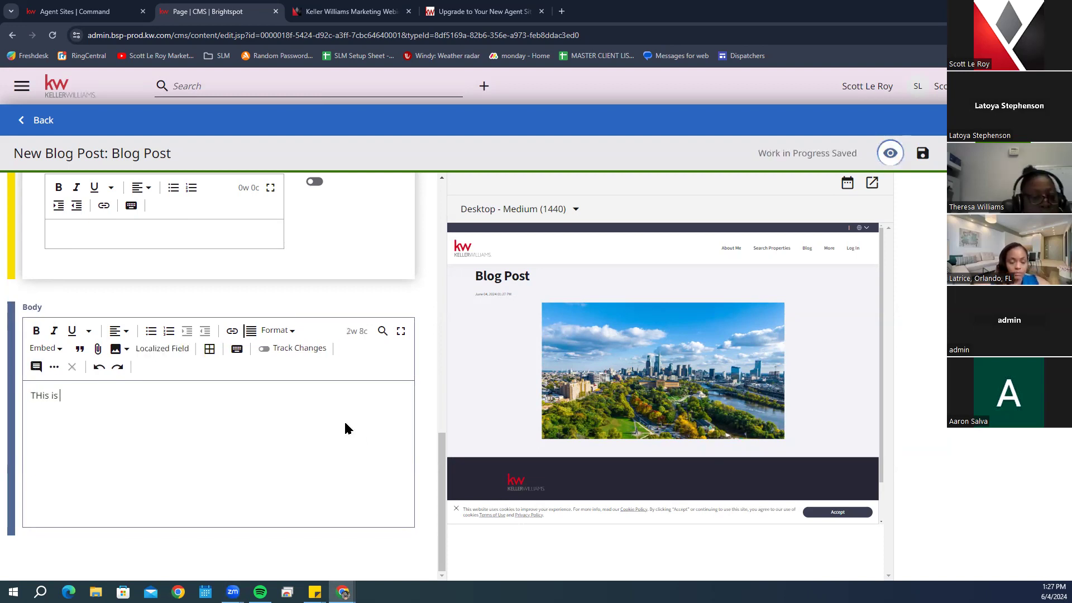
type("a test to")
type("show")
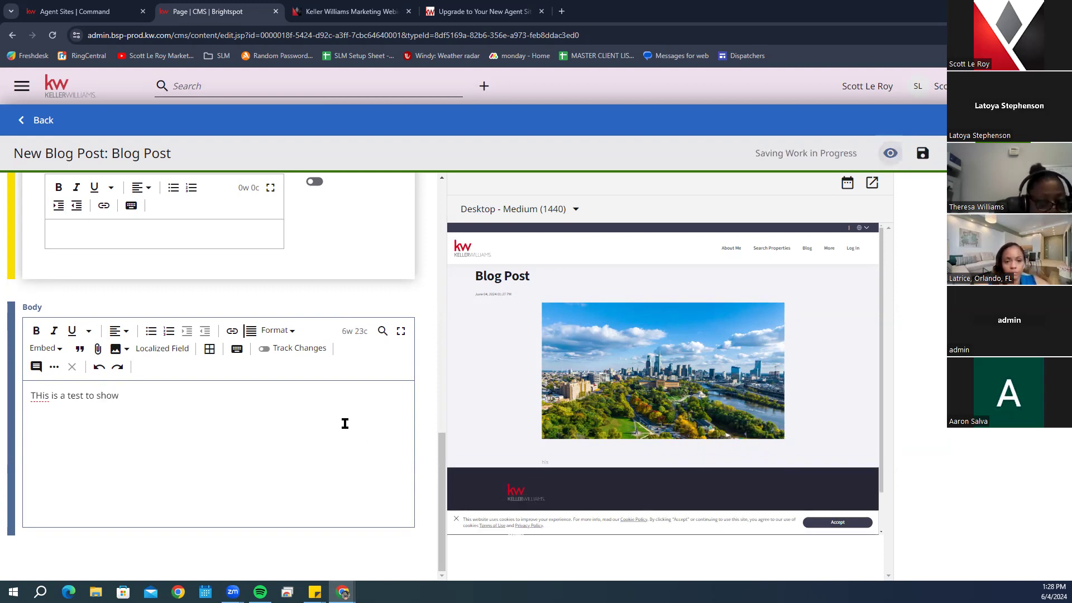
Fix the capitalisation of 'This' and open the shared preview in a new tab
right_click(36, 397)
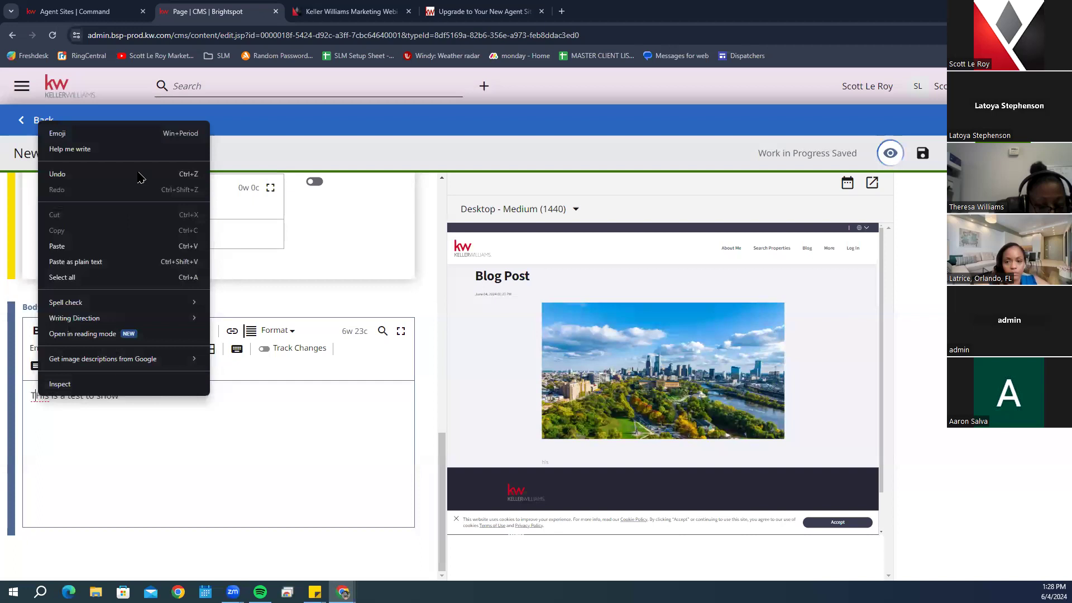
key("Escape")
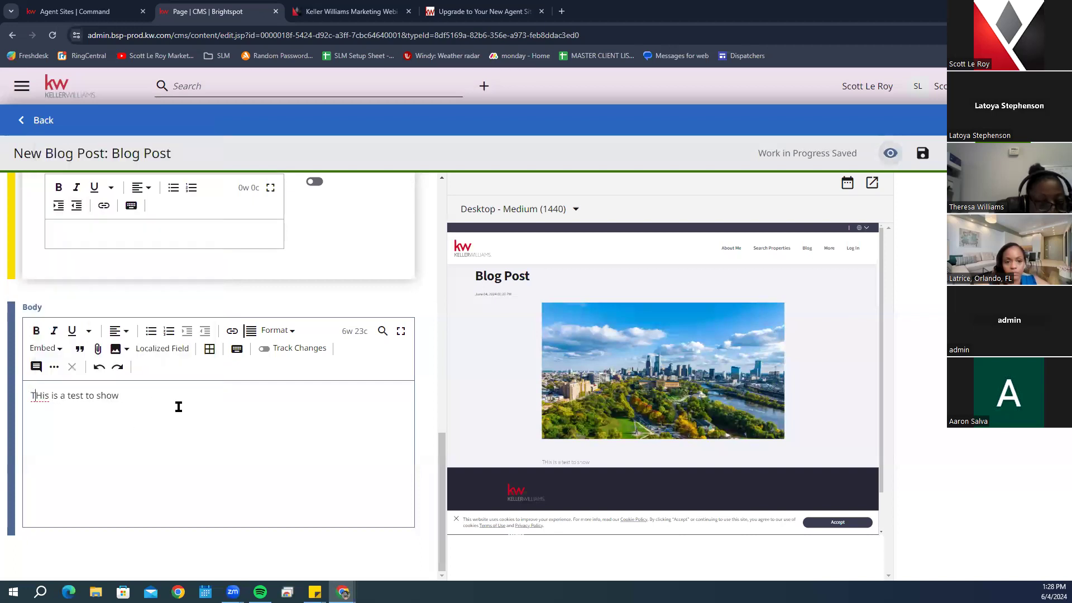
key("BackSpace")
type("h")
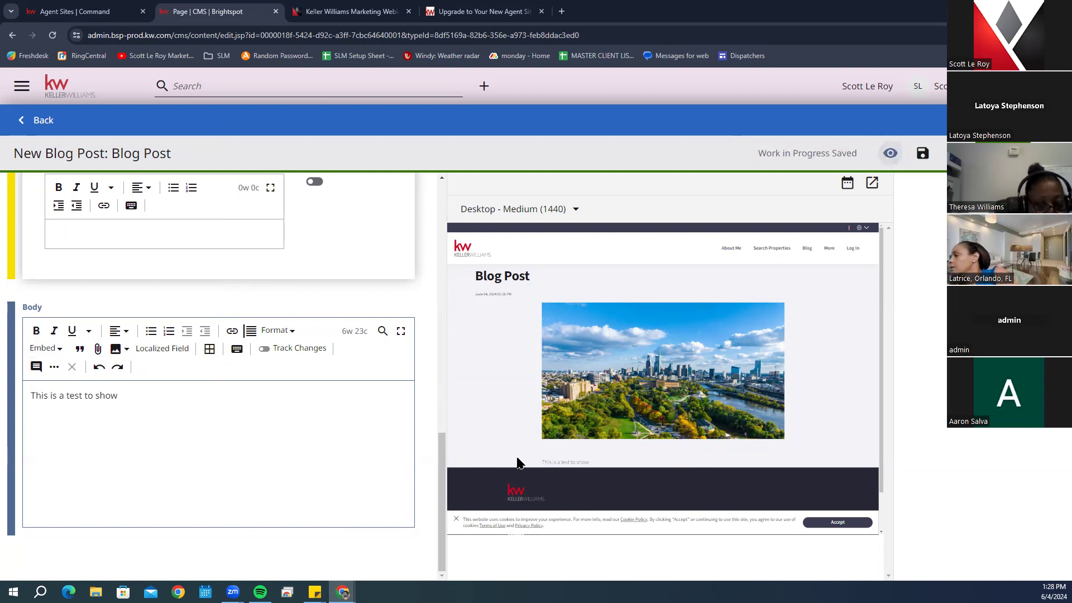
left_click(872, 182)
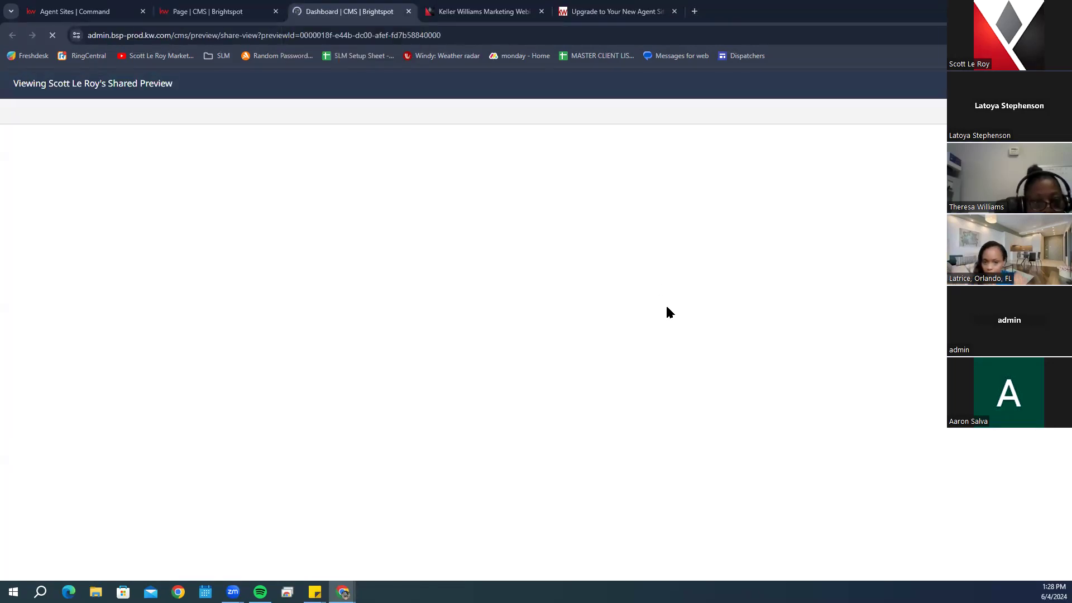
Check the skyline image and body text in the shared preview, then return to the editor tab
scroll(668, 313, "down", 4)
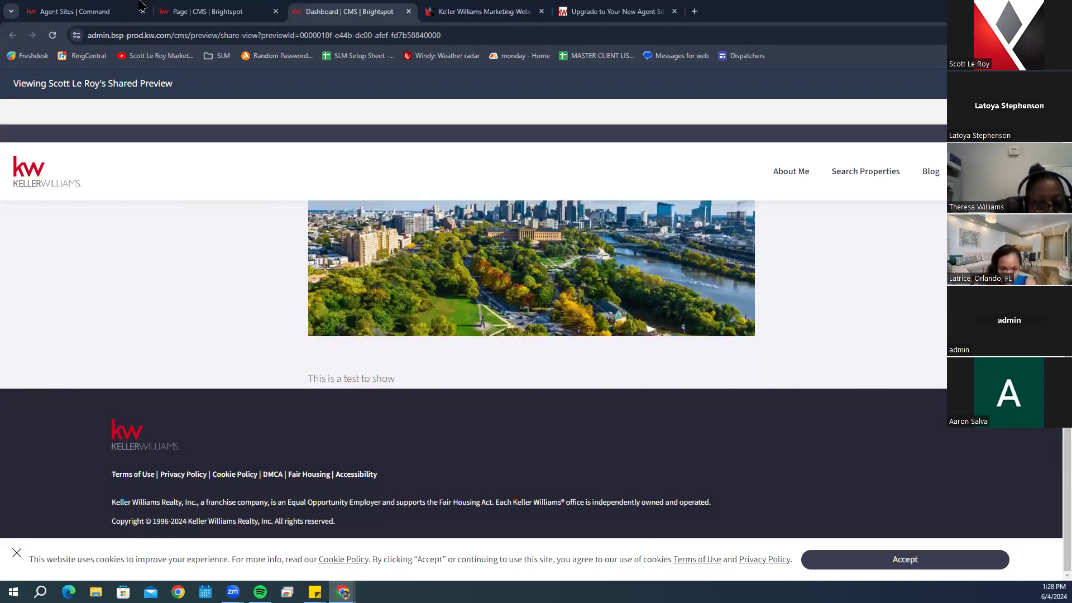
left_click(229, 11)
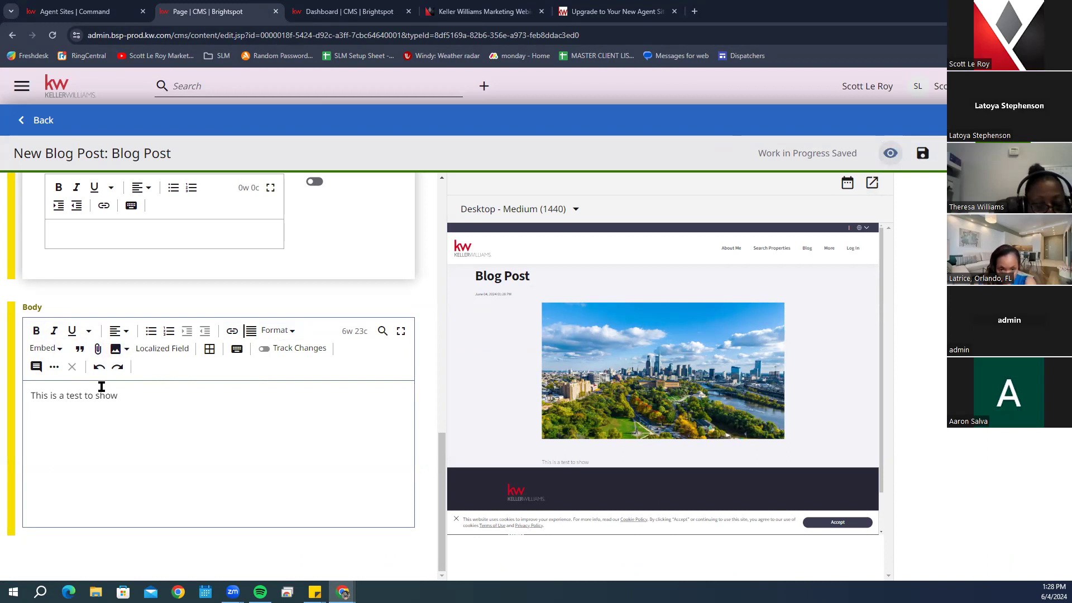
Publish the Blog Post after answering the discard prompt, and return to the Blog List Page editor
scroll(387, 251, "up", 15)
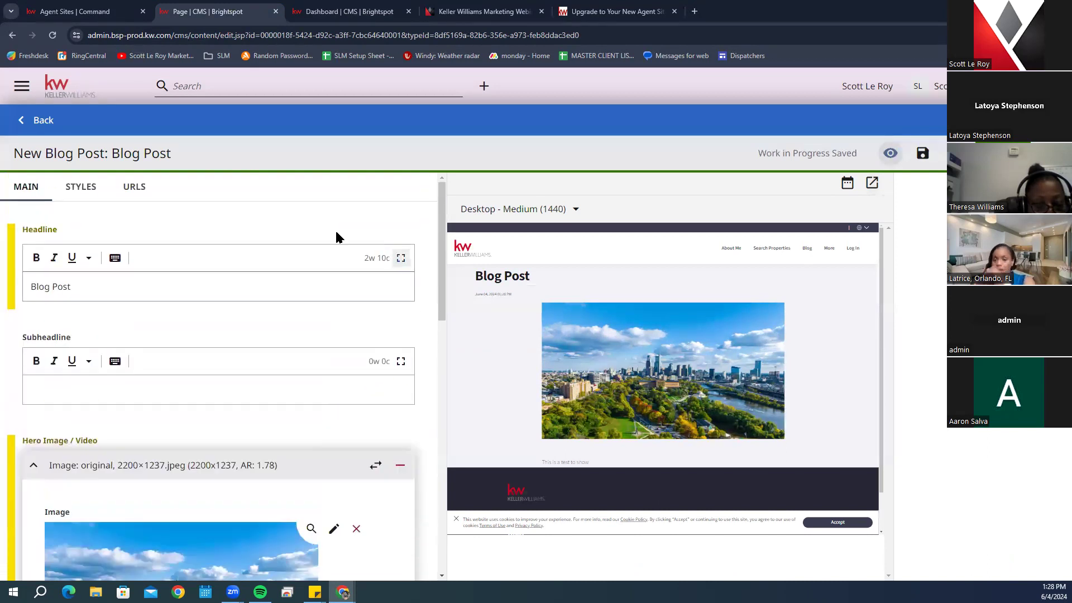
left_click(33, 120)
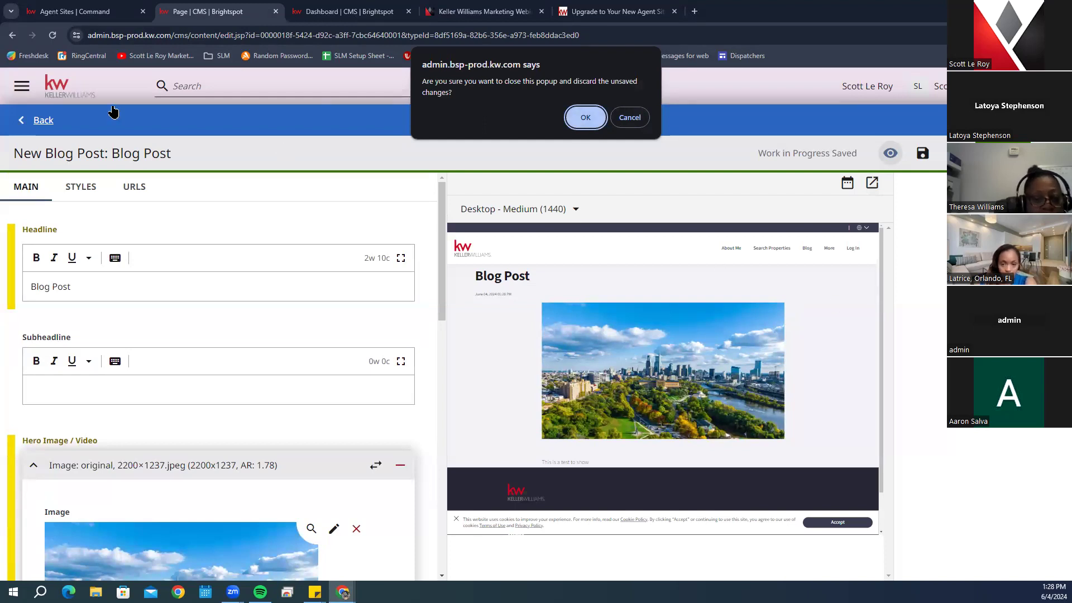
left_click(631, 119)
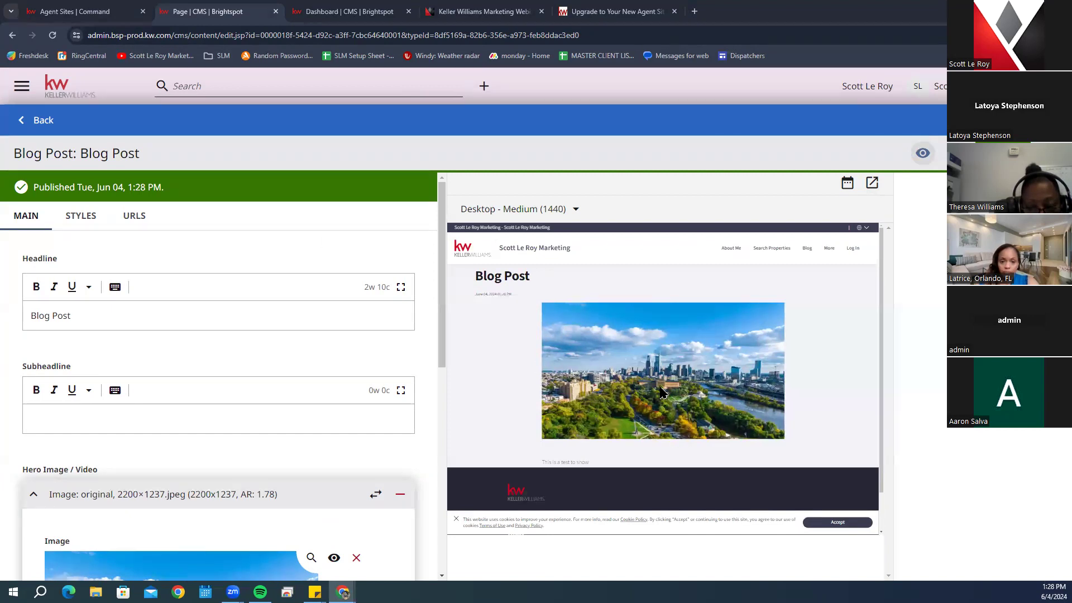
left_click(39, 121)
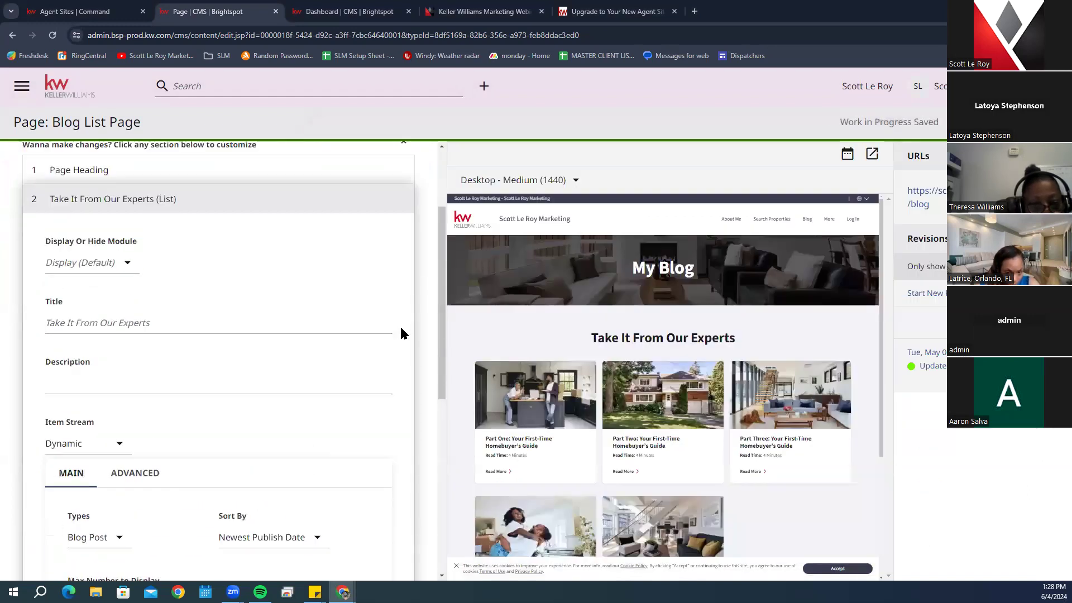
Add the new Blog Post to Featured Items and drag it from fifth to third position
left_click(76, 535)
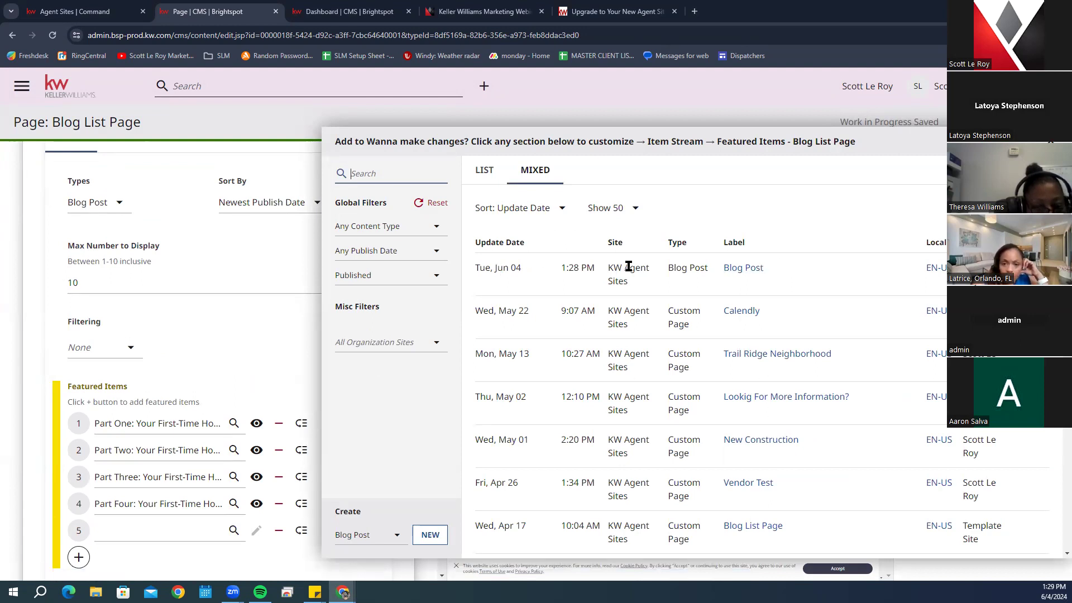
left_click(743, 270)
scroll(421, 437, "down", 2)
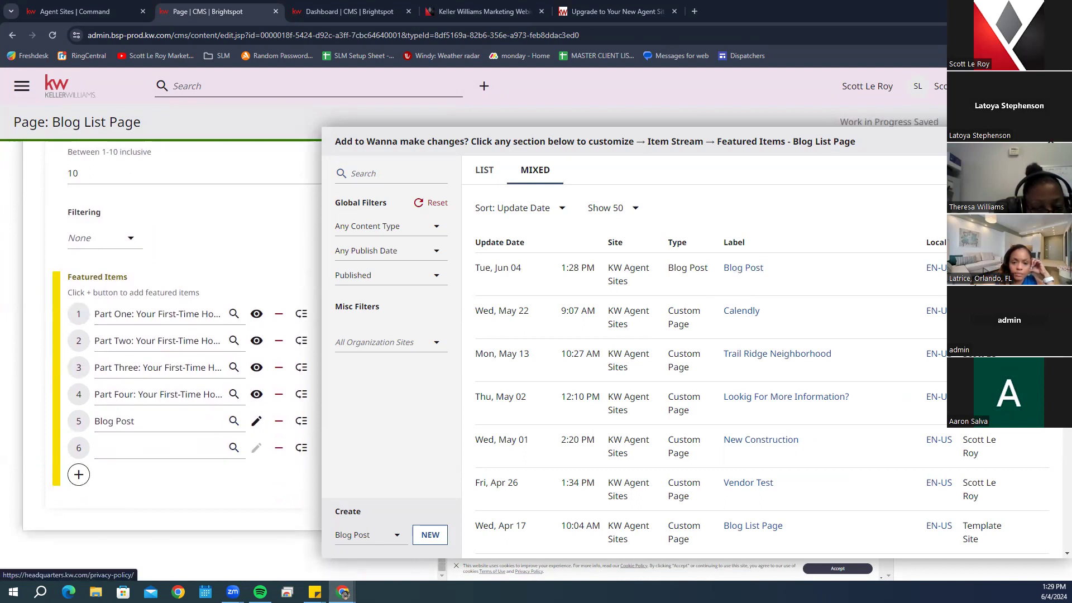
key("Escape")
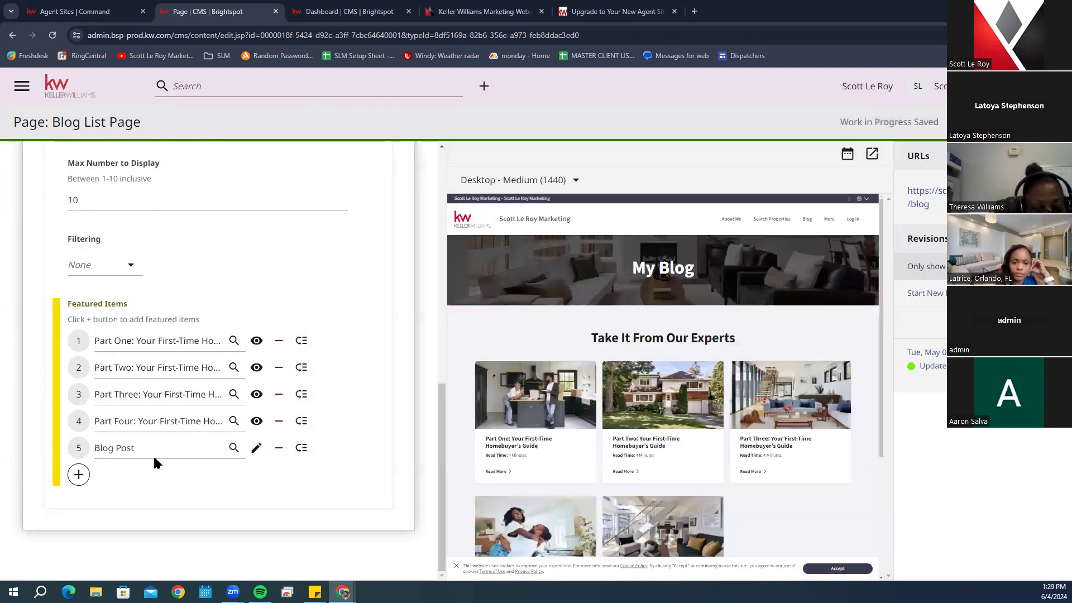
scroll(581, 427, "down", 3)
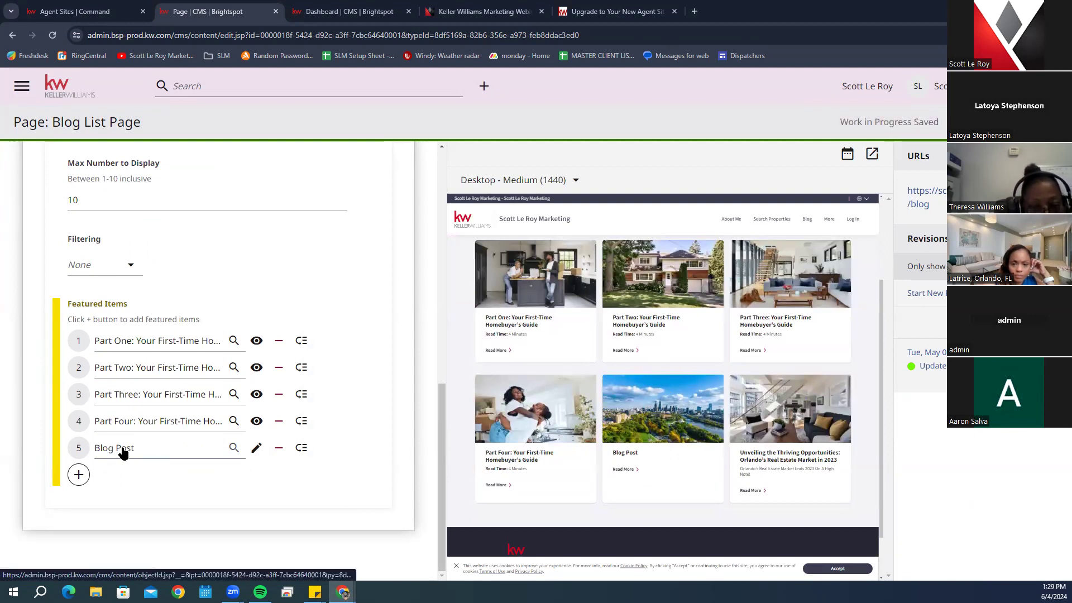
left_click_drag(123, 453, 129, 380)
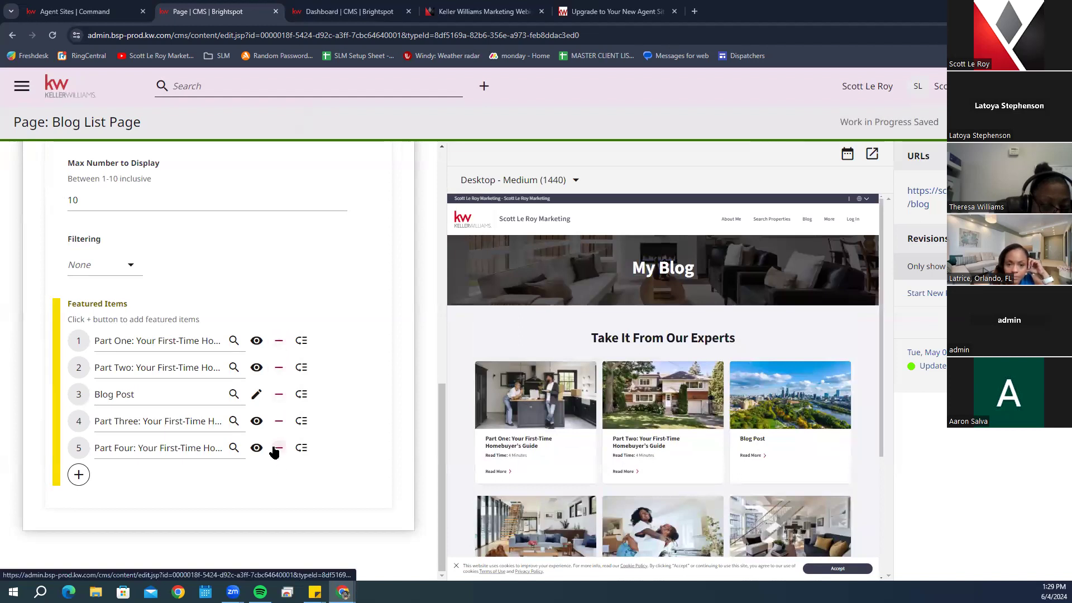
scroll(281, 318, "up", 10)
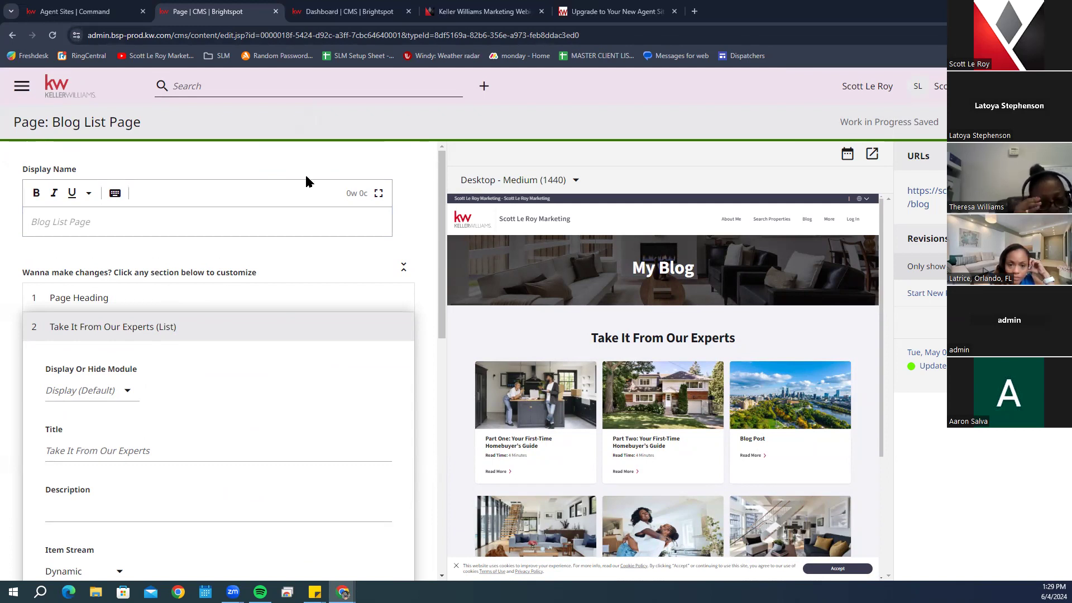
Leave the Blog List Page for the dashboard and open 'Page: Homepage' for editing
left_click(56, 85)
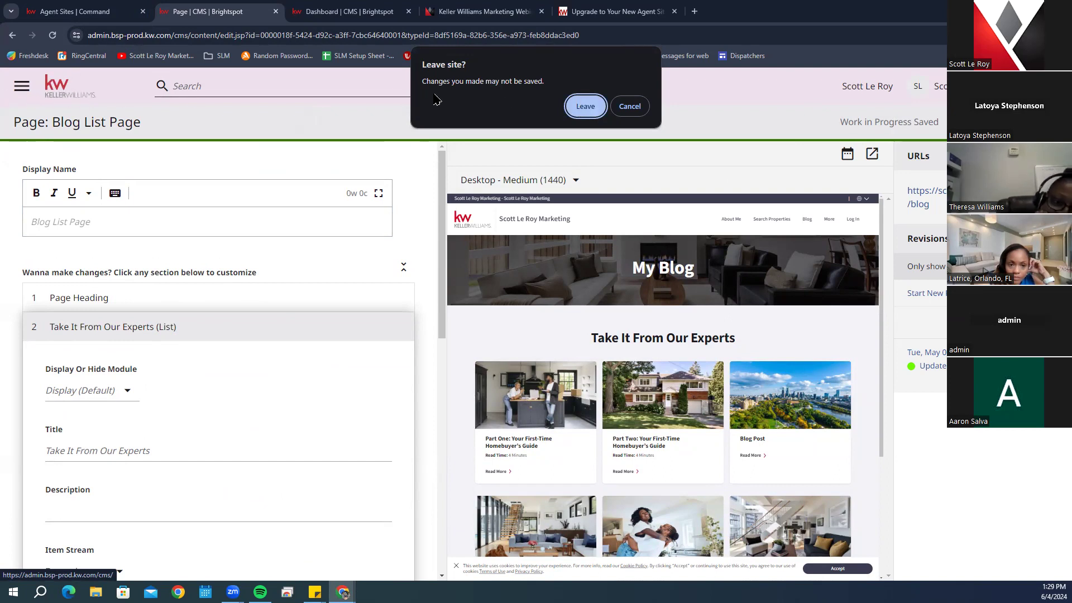
left_click(584, 106)
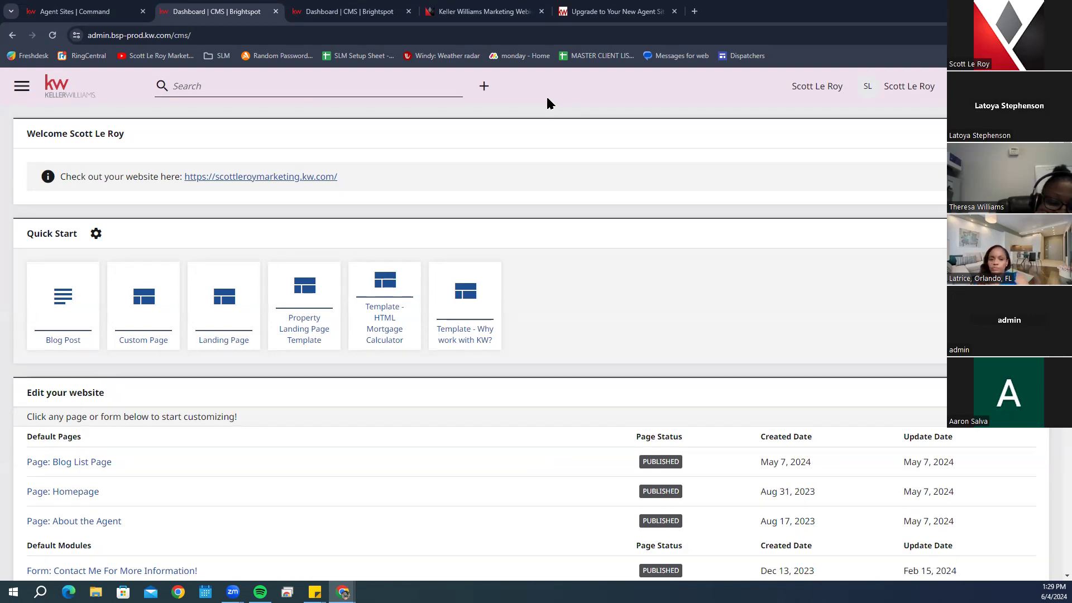
scroll(93, 312, "down", 4)
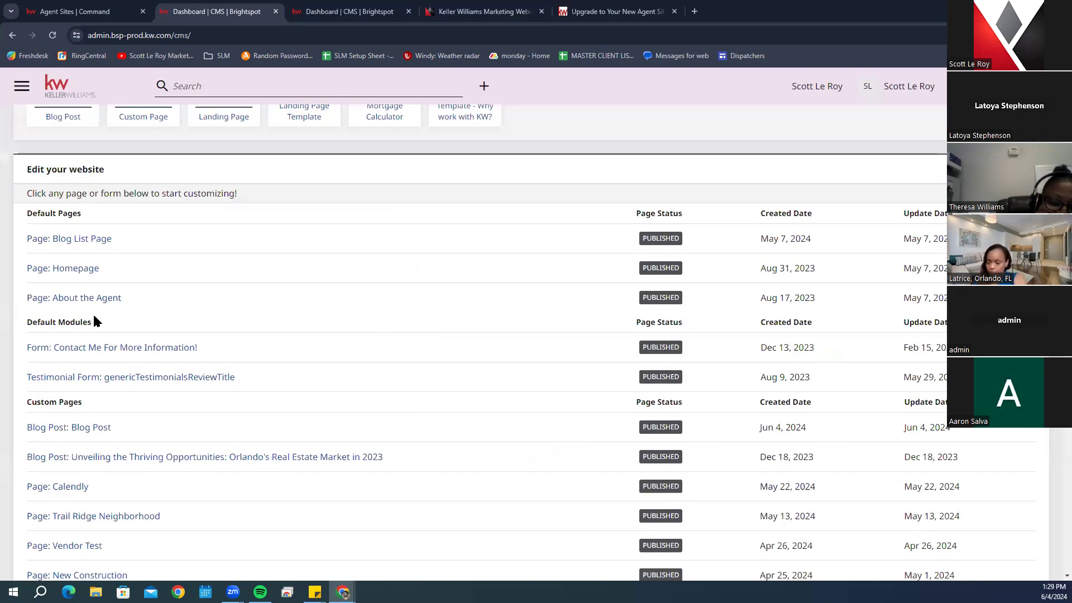
left_click(79, 270)
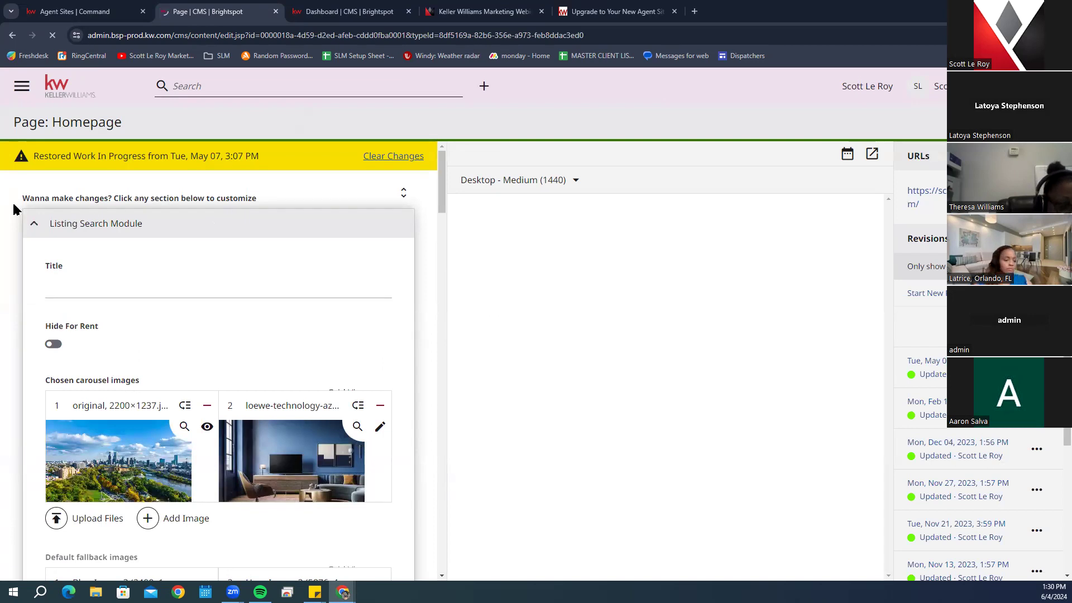
Review the Homepage sections, then discard the restored work in progress and reload
left_click(88, 222)
left_click(134, 257)
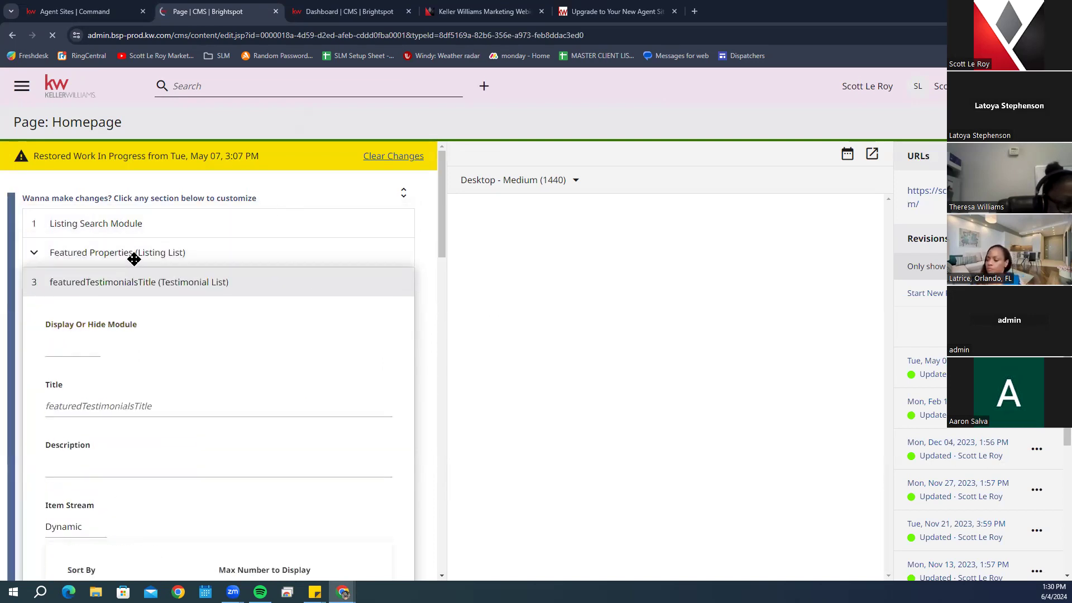
left_click(129, 283)
left_click(119, 322)
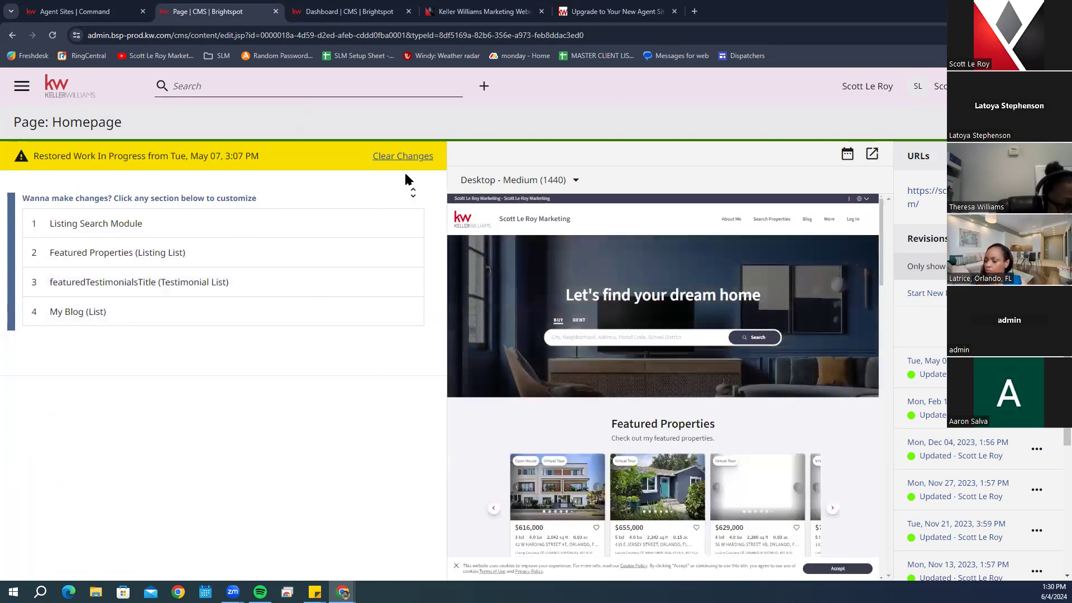
left_click(414, 154)
left_click(584, 107)
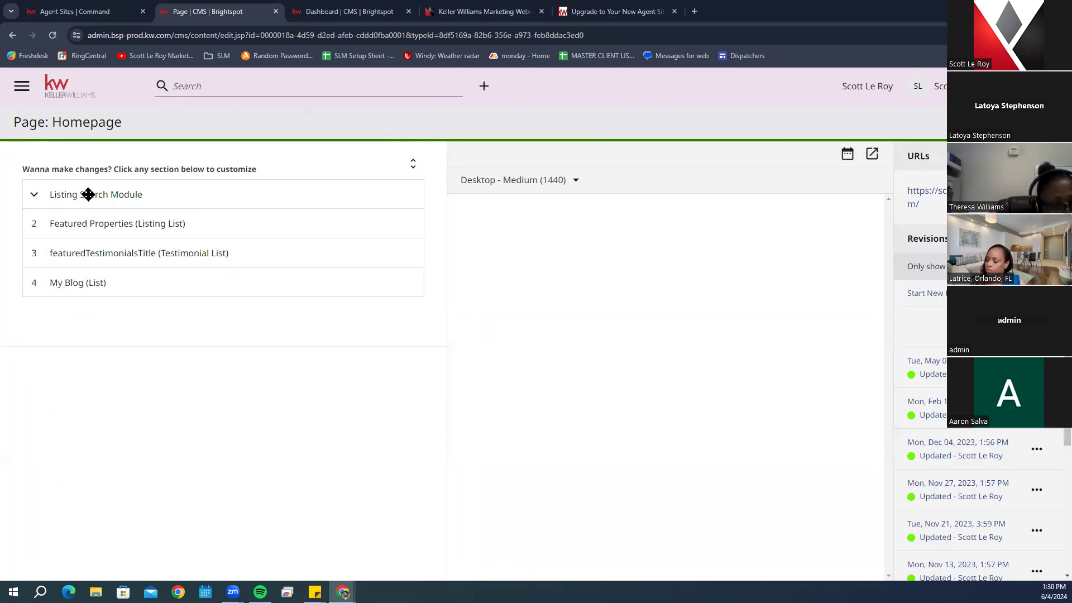
Expand the Listing Search Module to review its two carousel and three fallback images
left_click(105, 194)
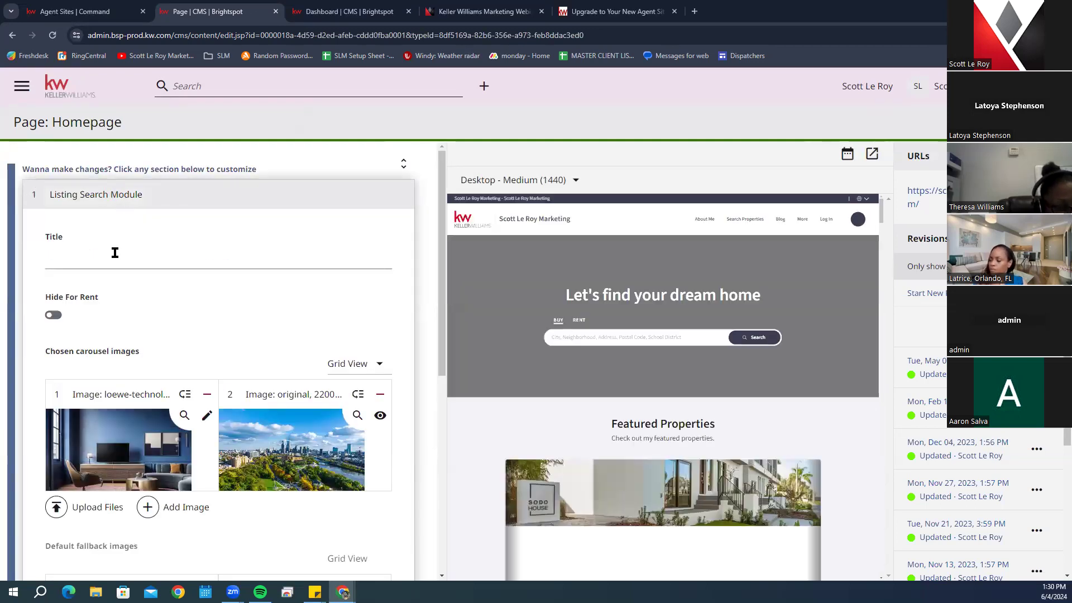
scroll(715, 338, "down", 3)
scroll(323, 414, "down", 6)
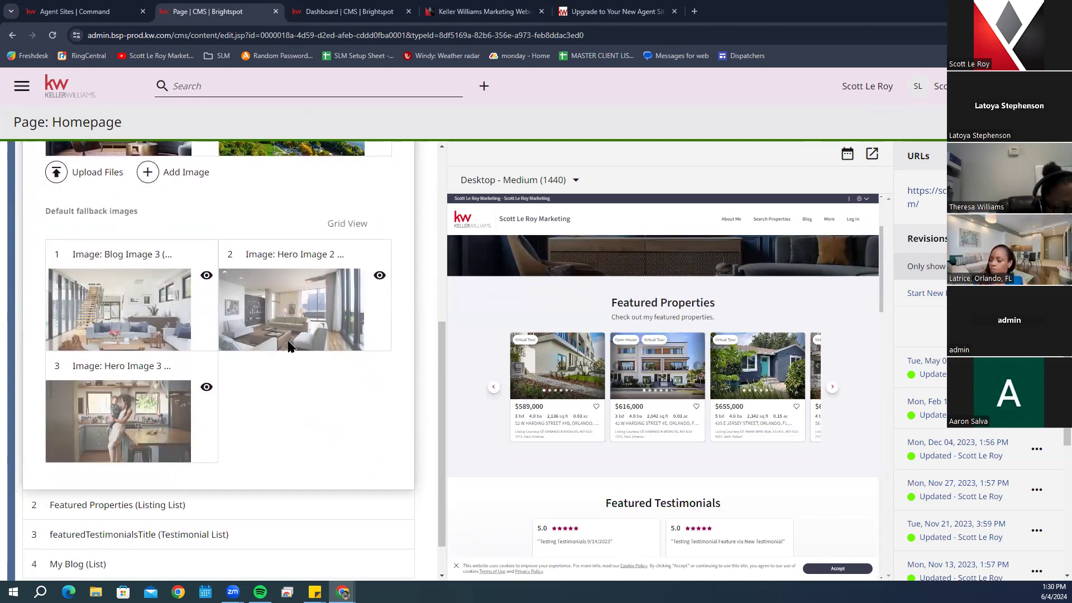
scroll(289, 346, "down", 1)
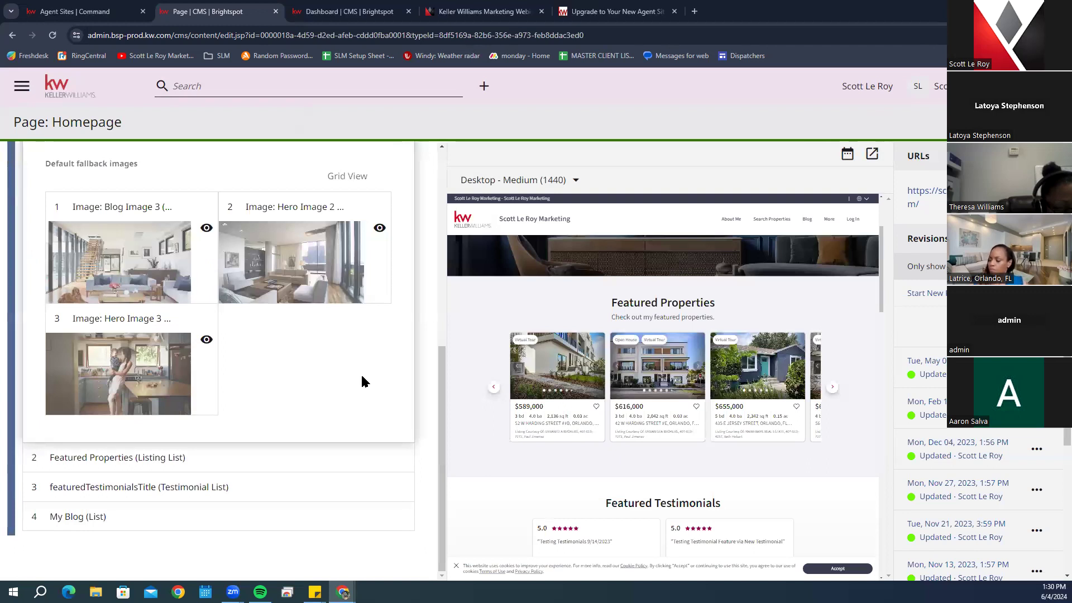
scroll(779, 336, "up", 2)
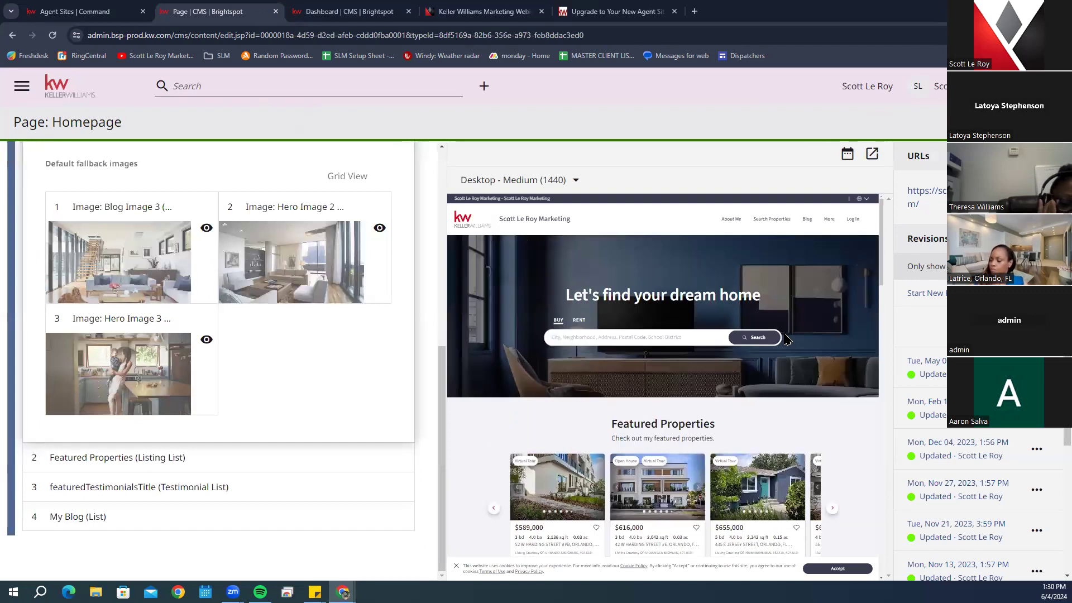
scroll(326, 293, "up", 3)
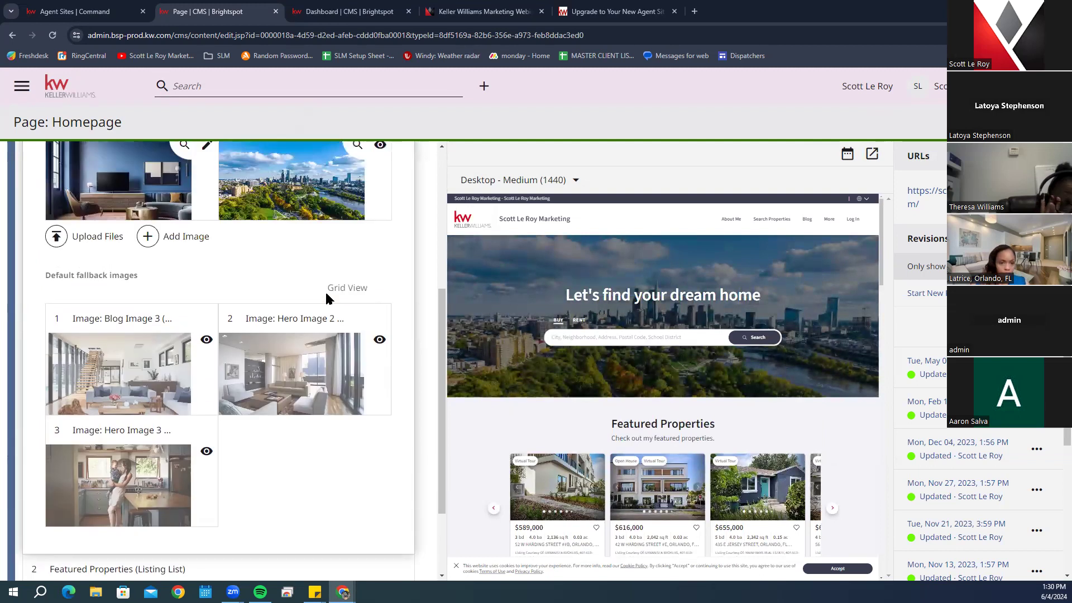
scroll(326, 295, "up", 3)
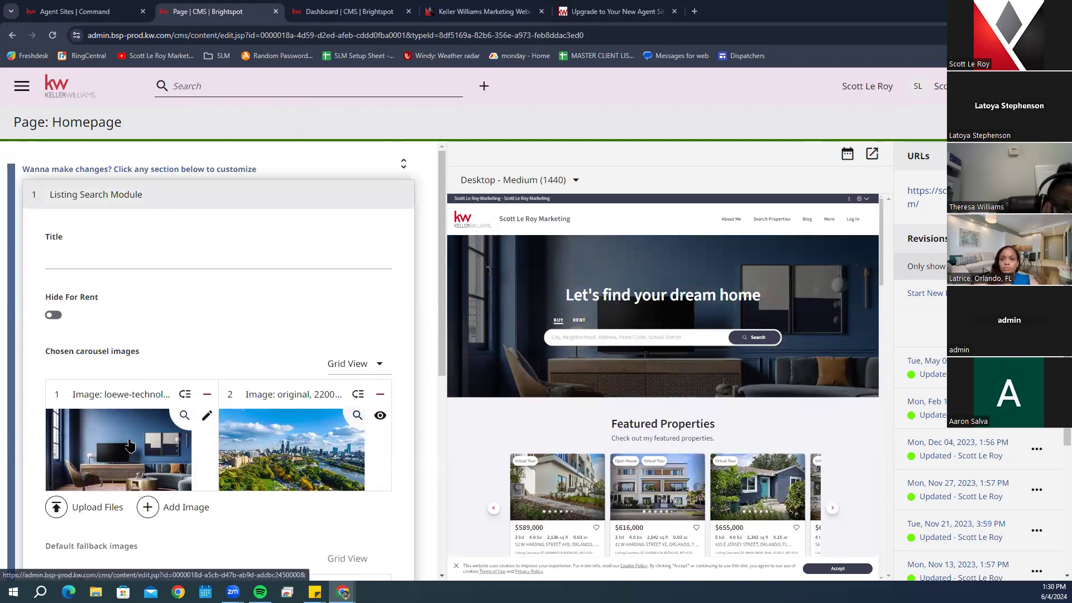
Cancel the carousel image upload and add a third, empty Untitled carousel image slot
left_click(85, 510)
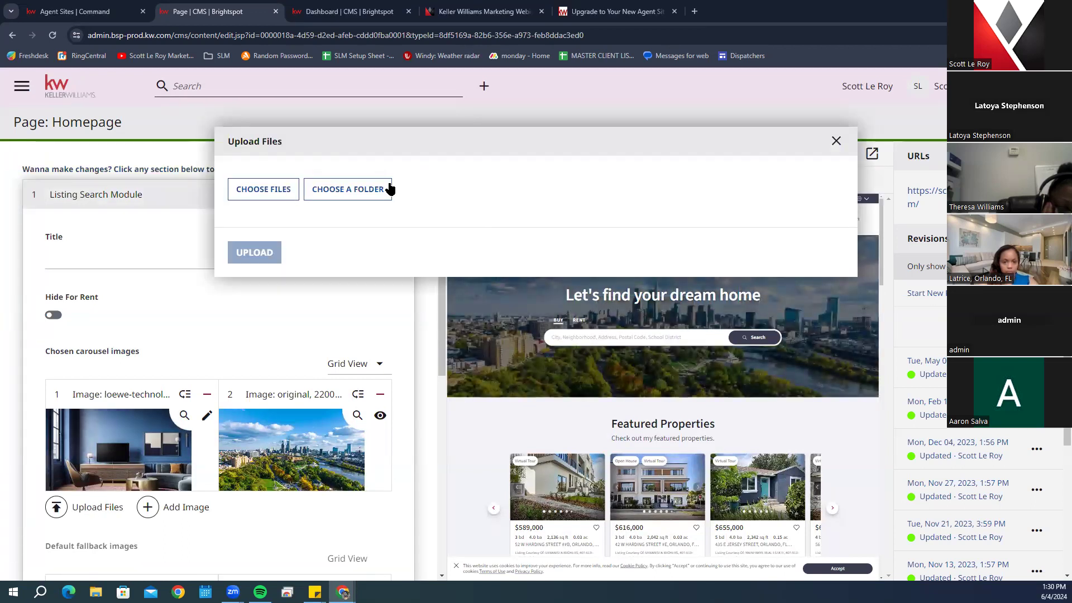
left_click(835, 142)
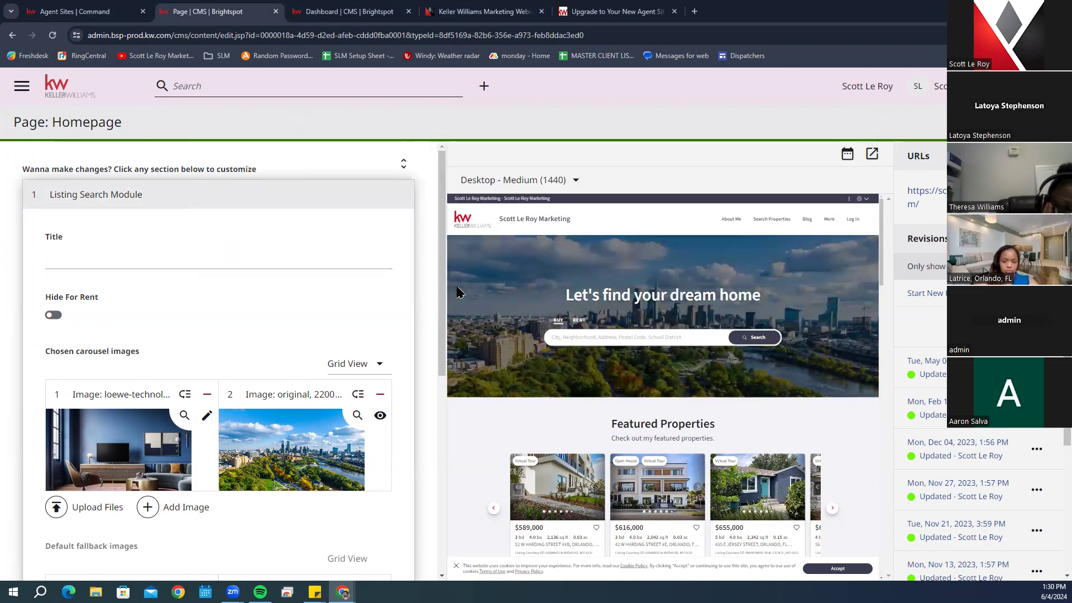
left_click(190, 507)
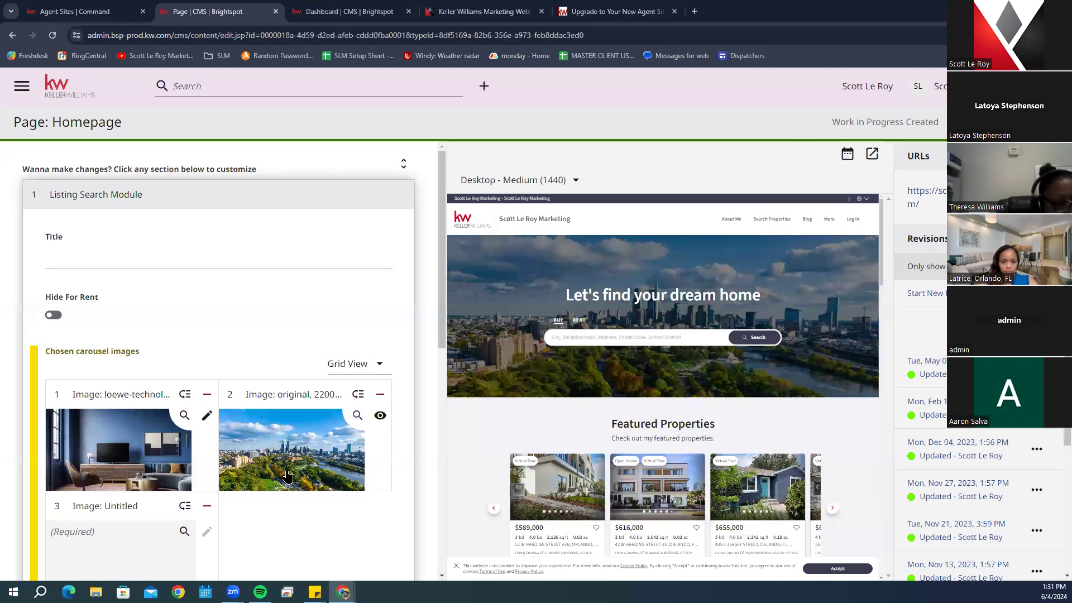
Review the carousel and fallback images, then collapse the Listing Search Module
scroll(230, 390, "down", 4)
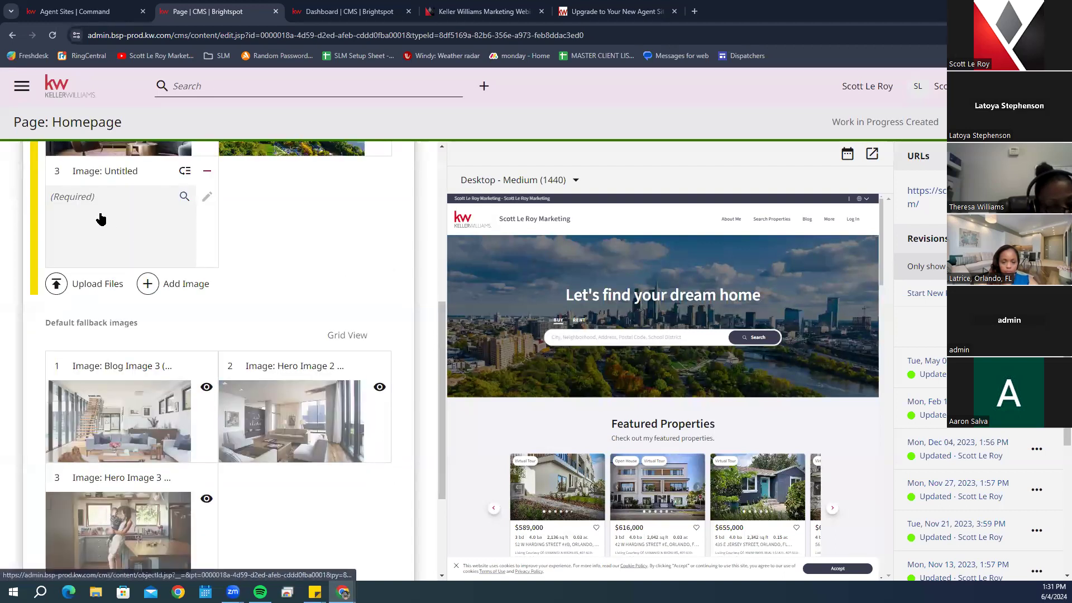
scroll(271, 257, "up", 2)
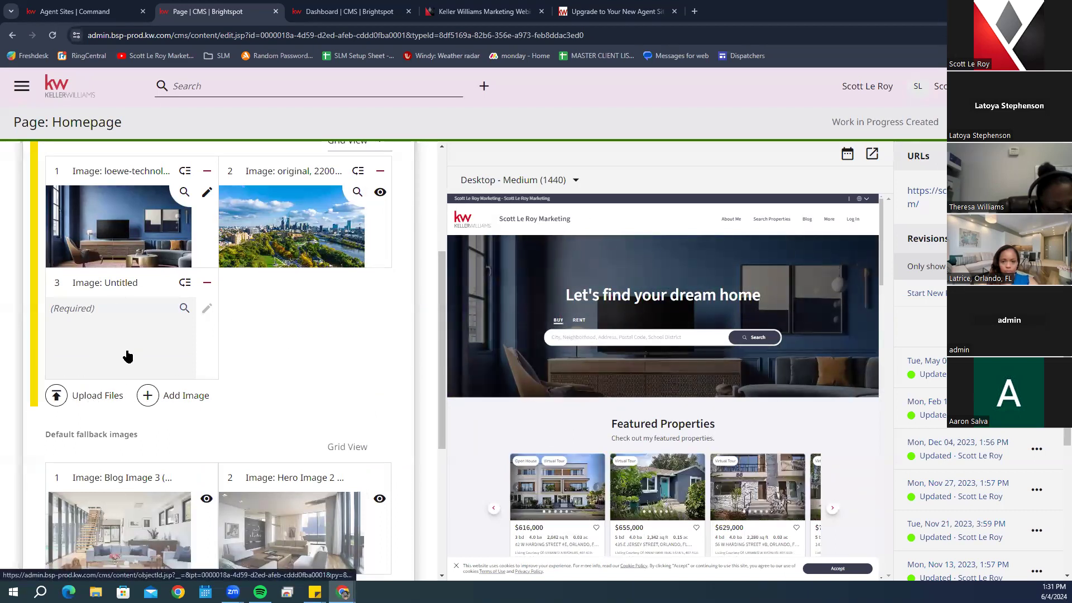
scroll(270, 364, "down", 4)
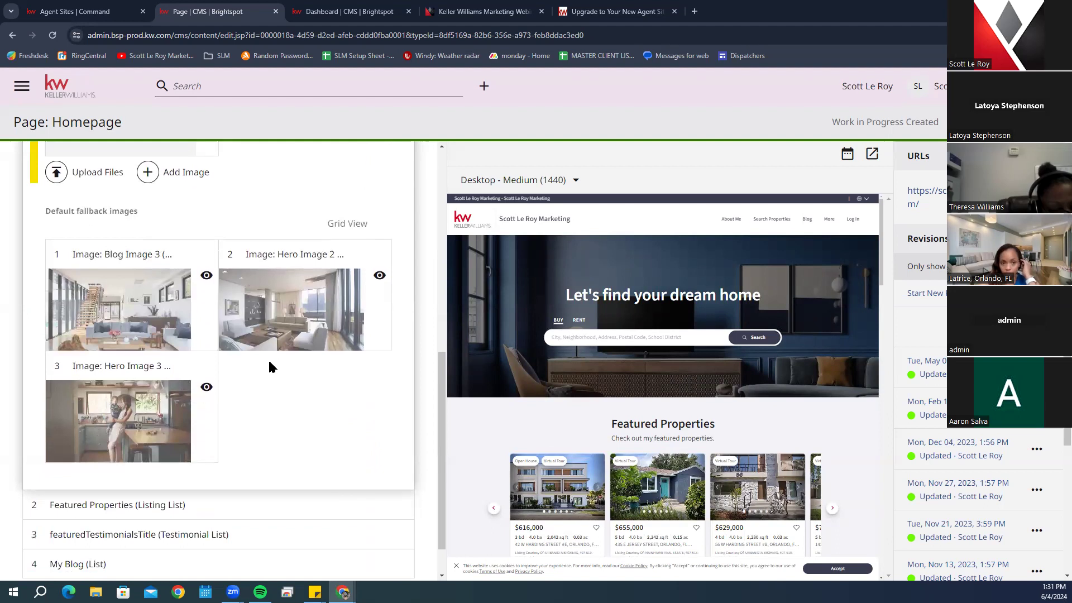
mouse_move(179, 375)
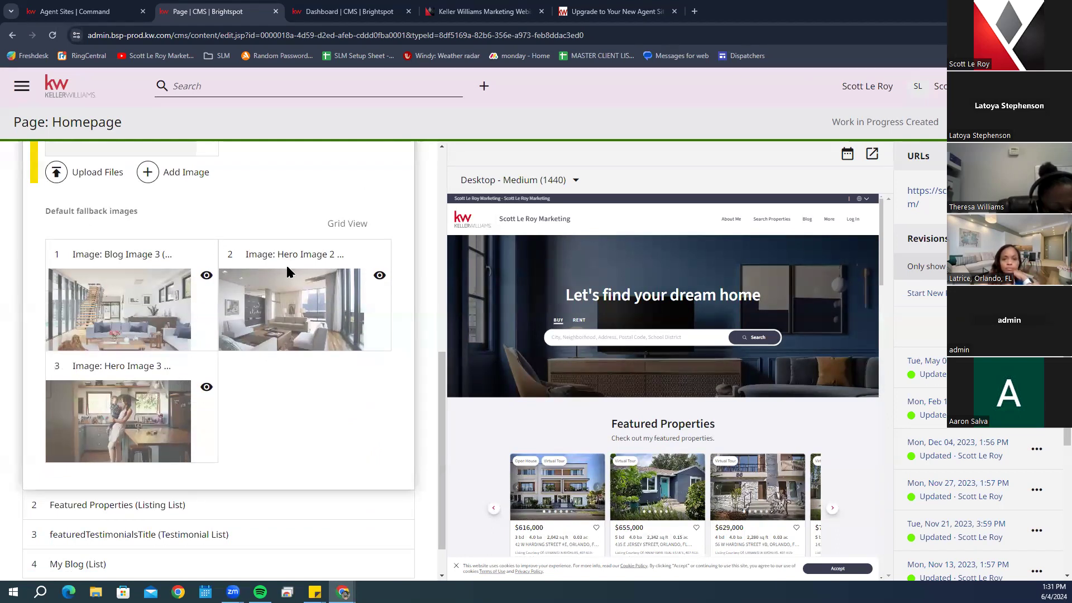
scroll(291, 375, "up", 1)
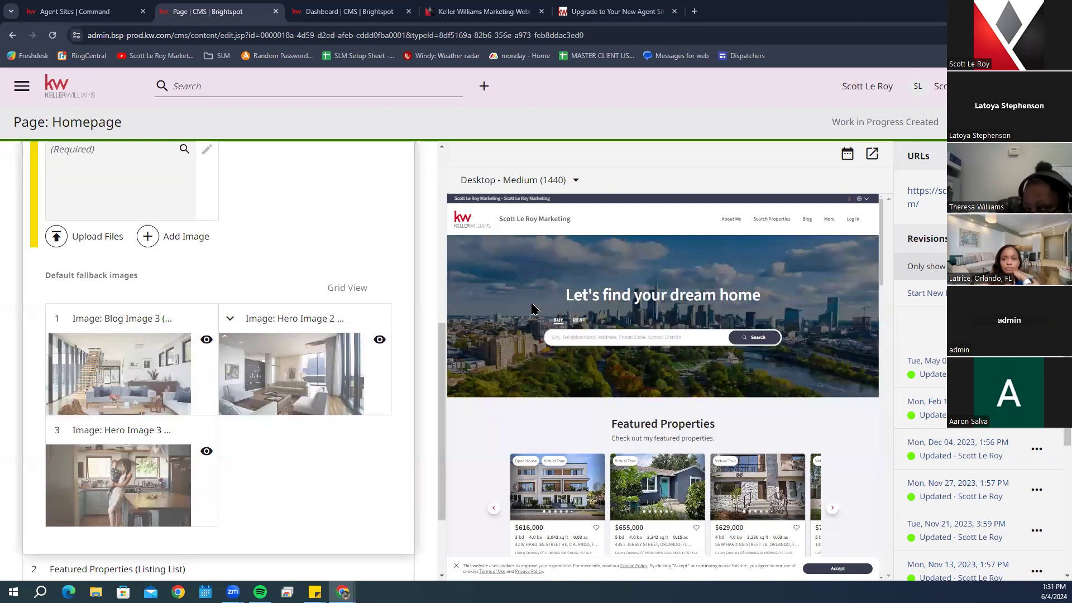
scroll(209, 248, "down", 2)
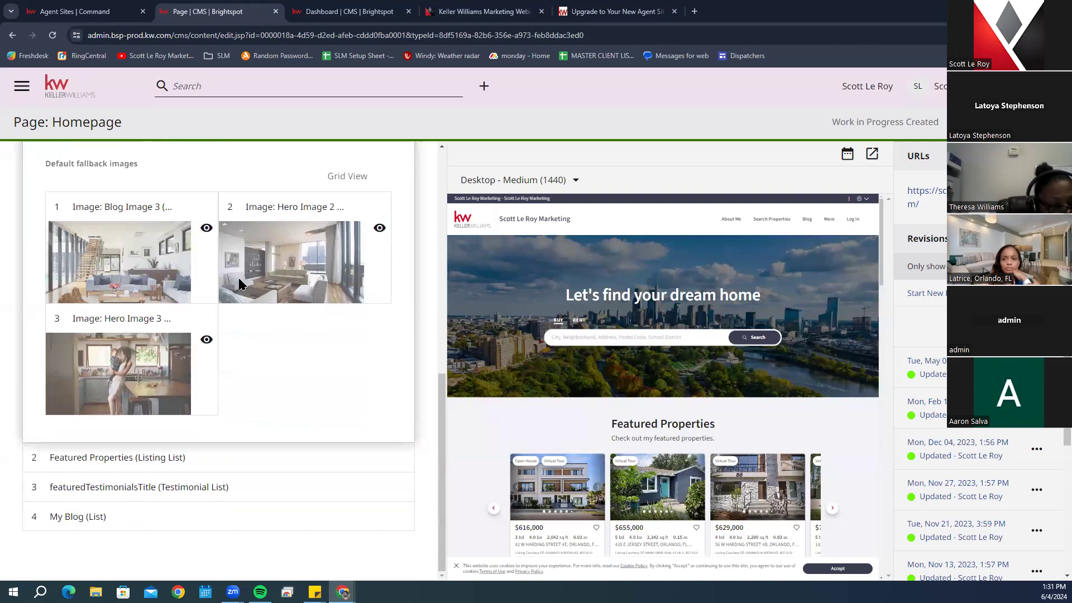
scroll(239, 285, "up", 1)
scroll(359, 235, "up", 1)
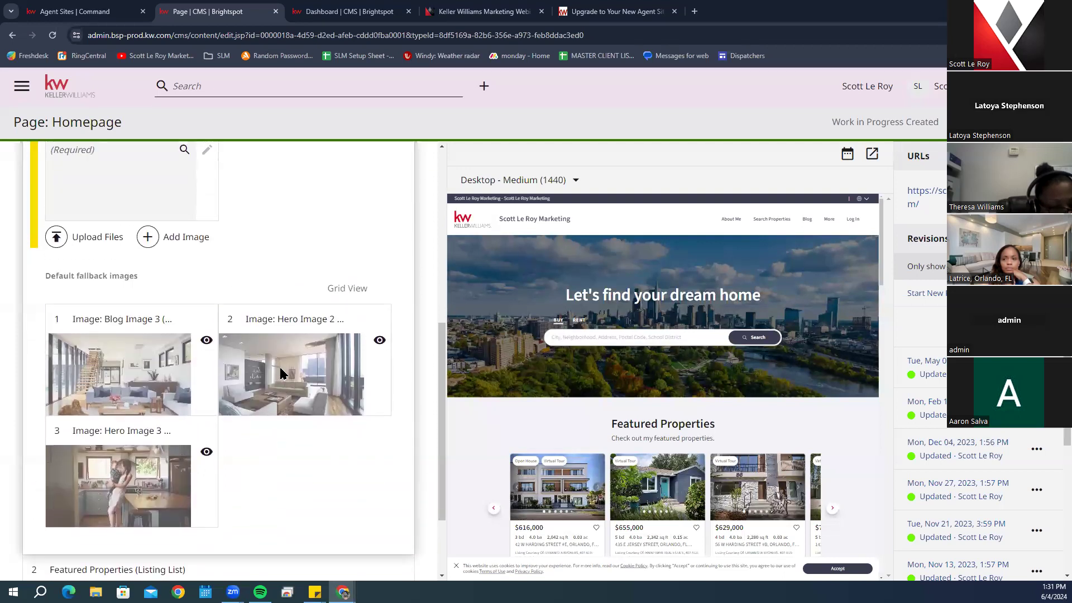
scroll(240, 313, "up", 5)
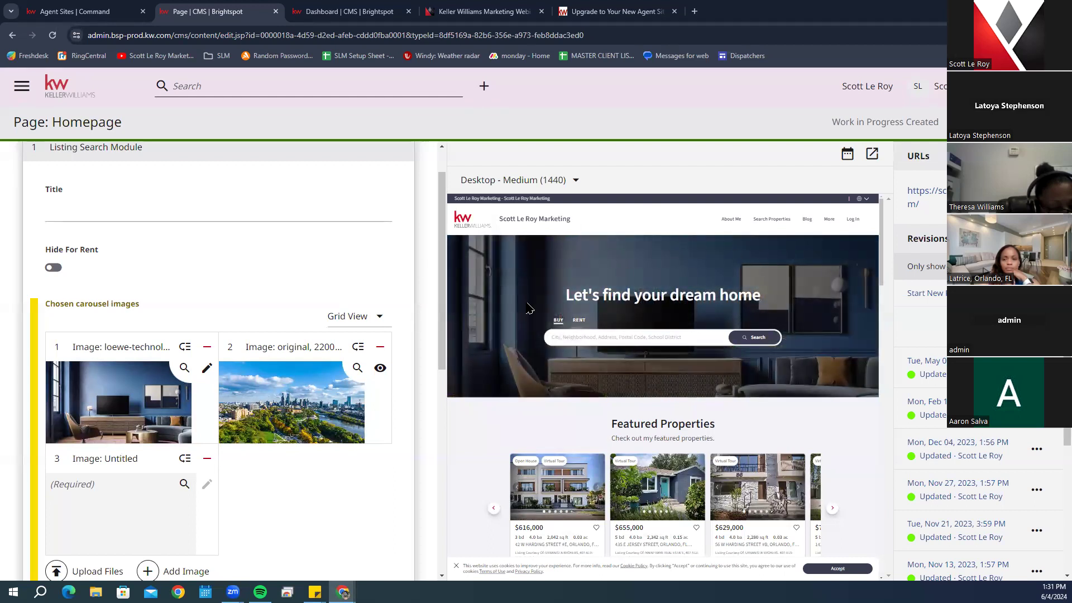
scroll(311, 383, "up", 1)
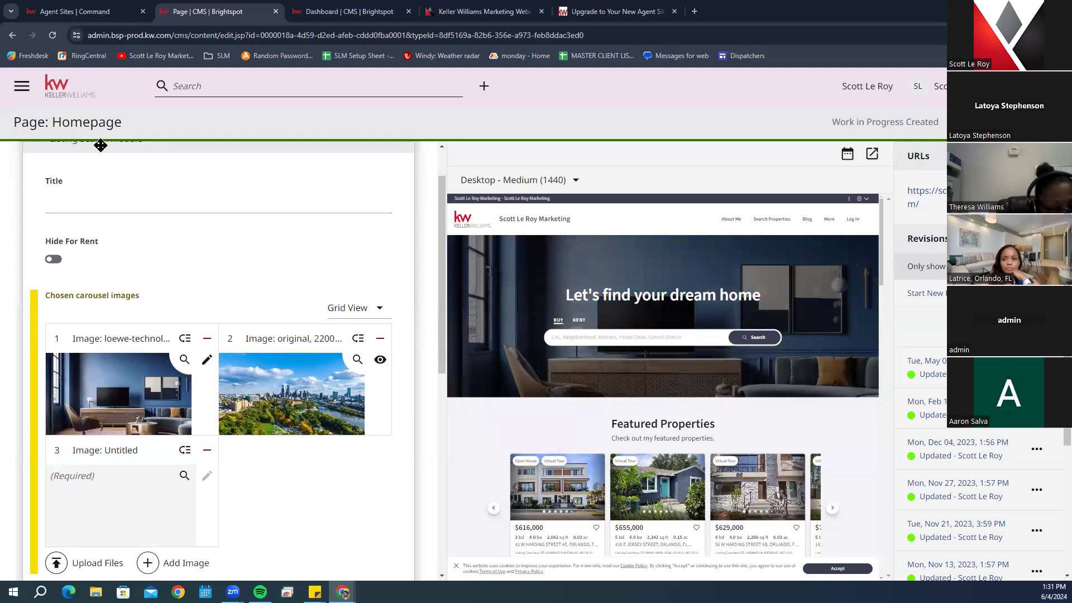
left_click(66, 193)
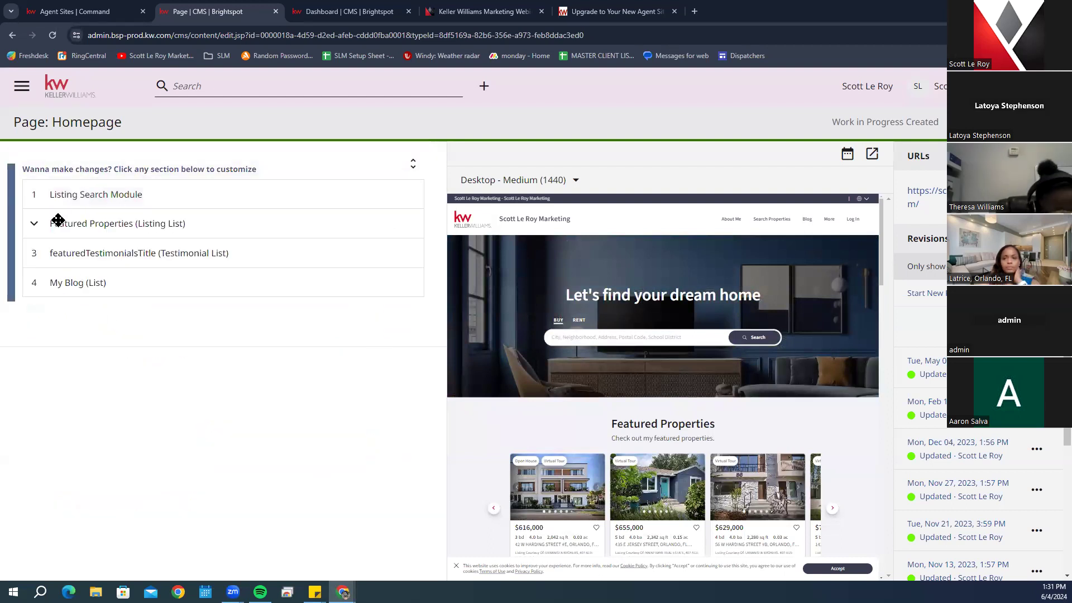
Expand Featured Properties, leaving Display Or Hide Module at Display (Default)
left_click(118, 226)
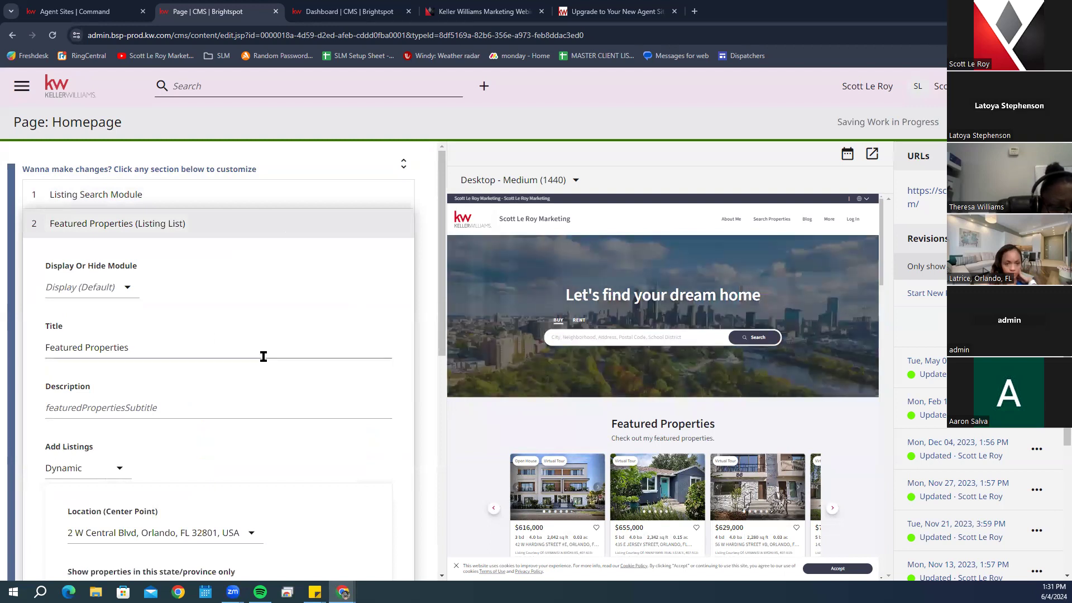
left_click(126, 294)
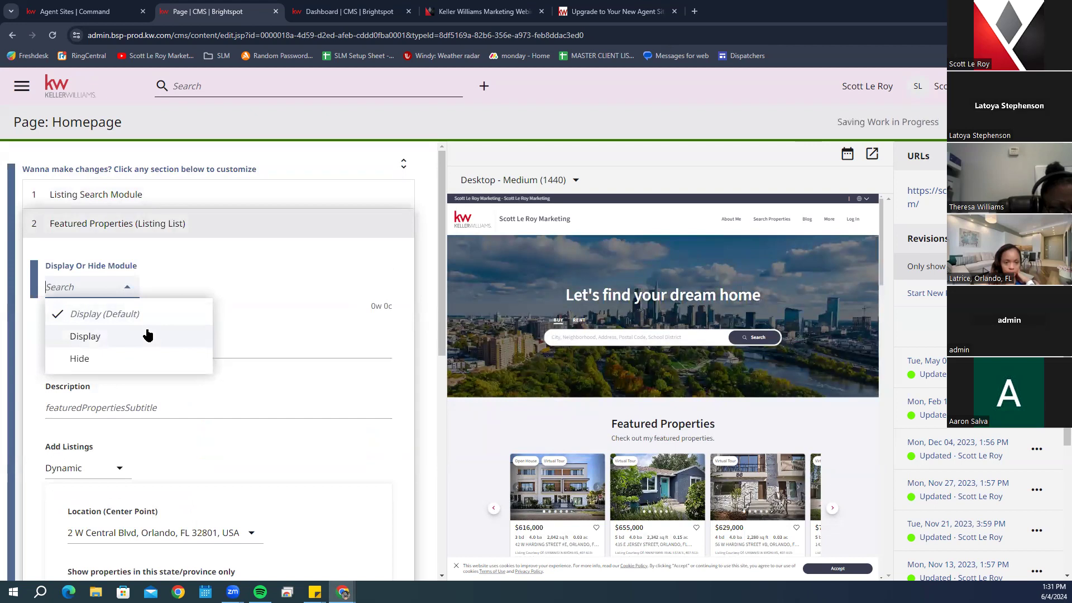
left_click(208, 274)
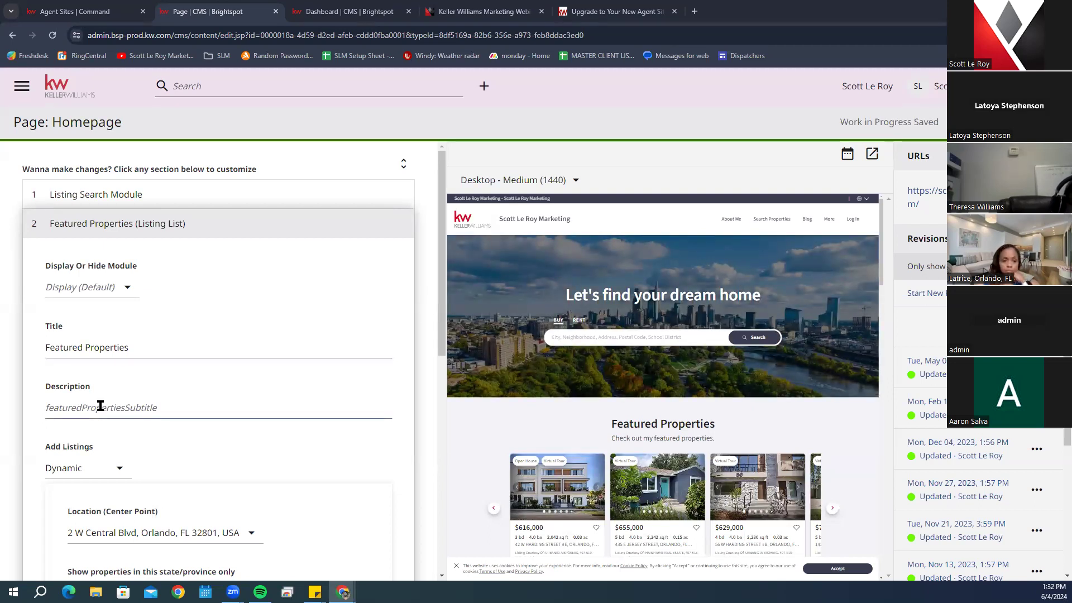
scroll(101, 405, "down", 2)
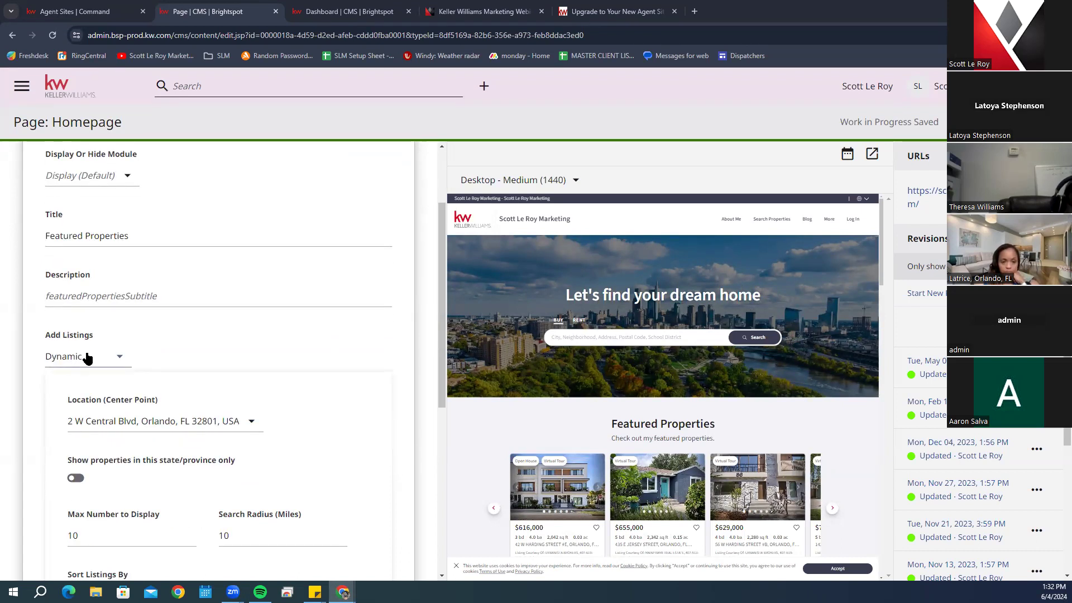
left_click(86, 353)
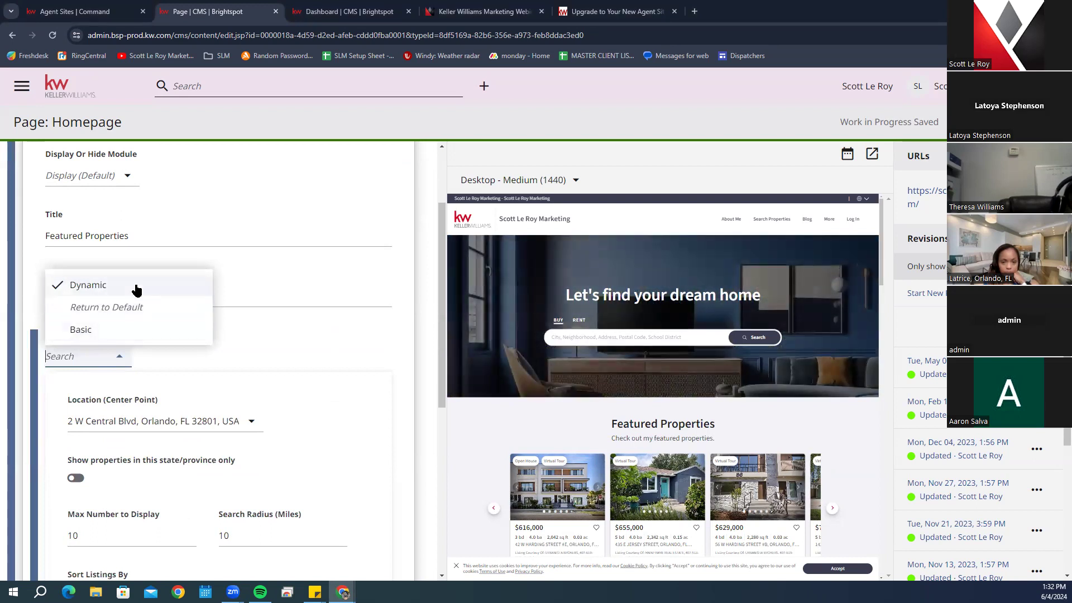
left_click(121, 329)
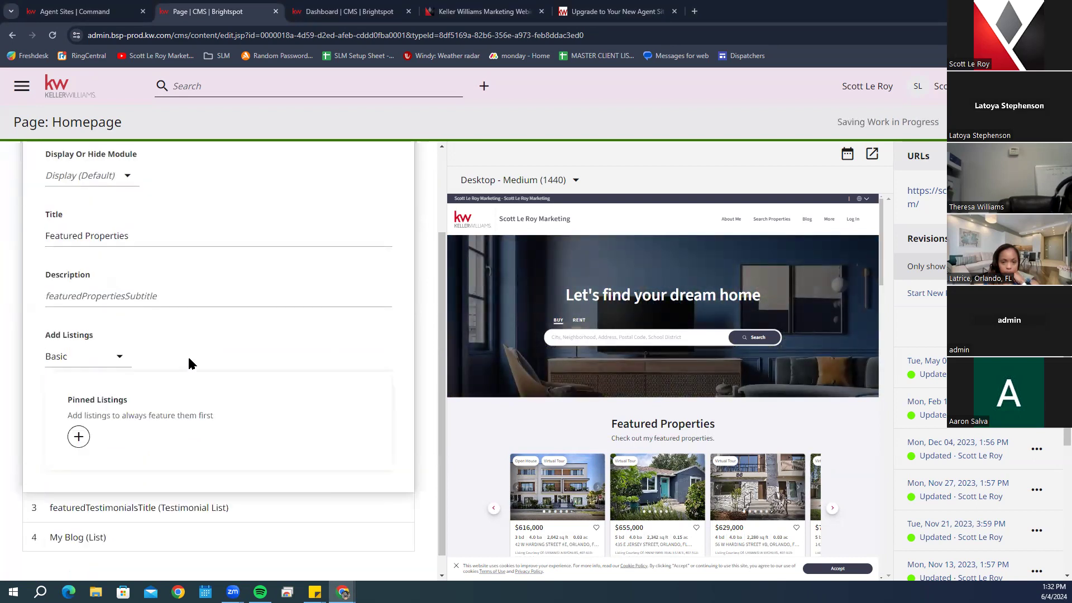
scroll(182, 364, "down", 1)
left_click(70, 415)
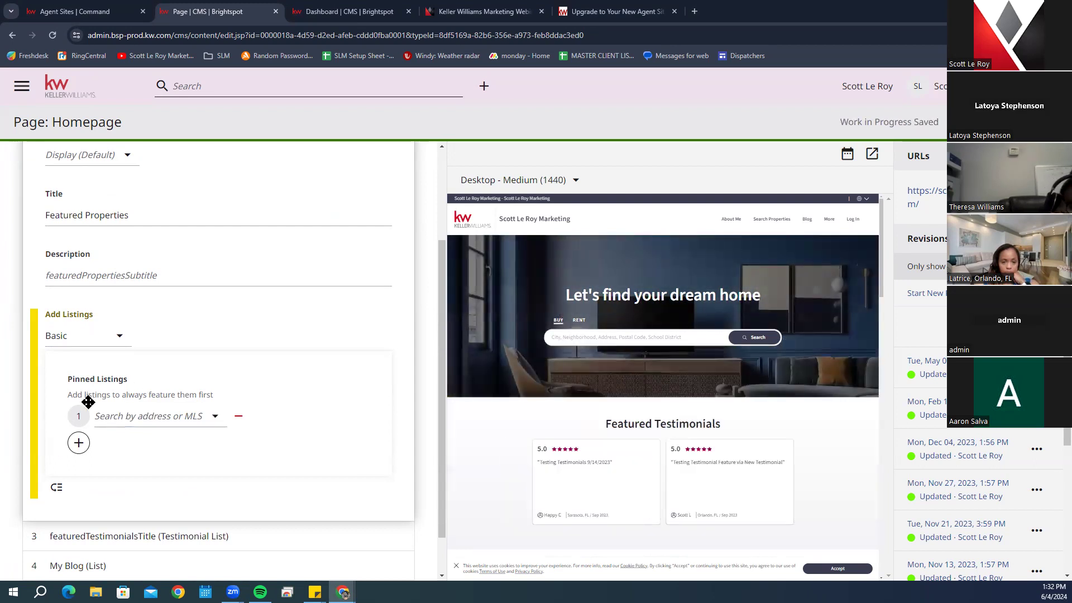
left_click(93, 334)
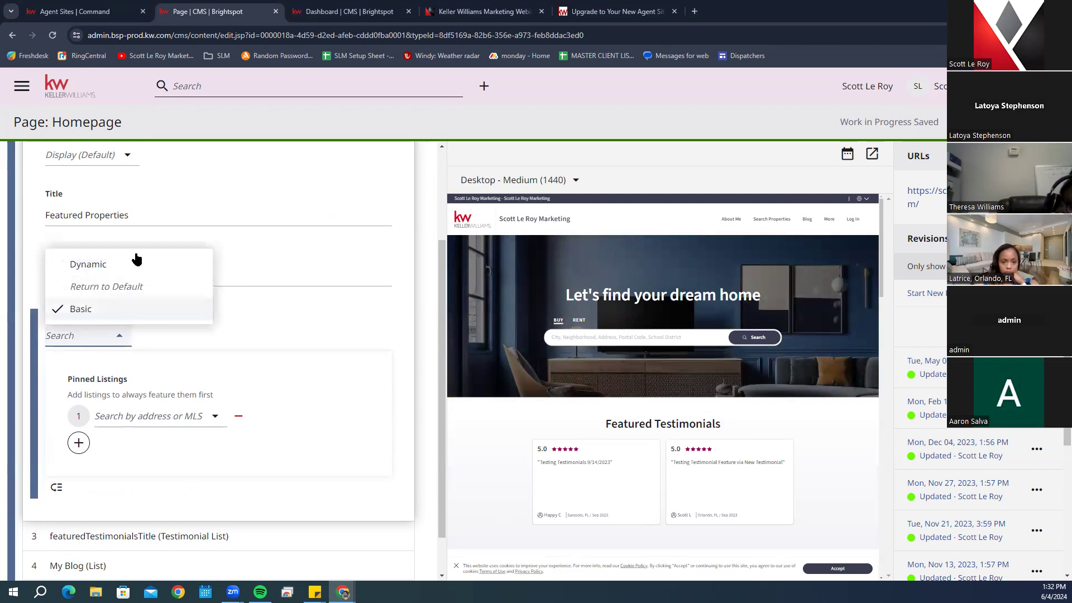
left_click(125, 266)
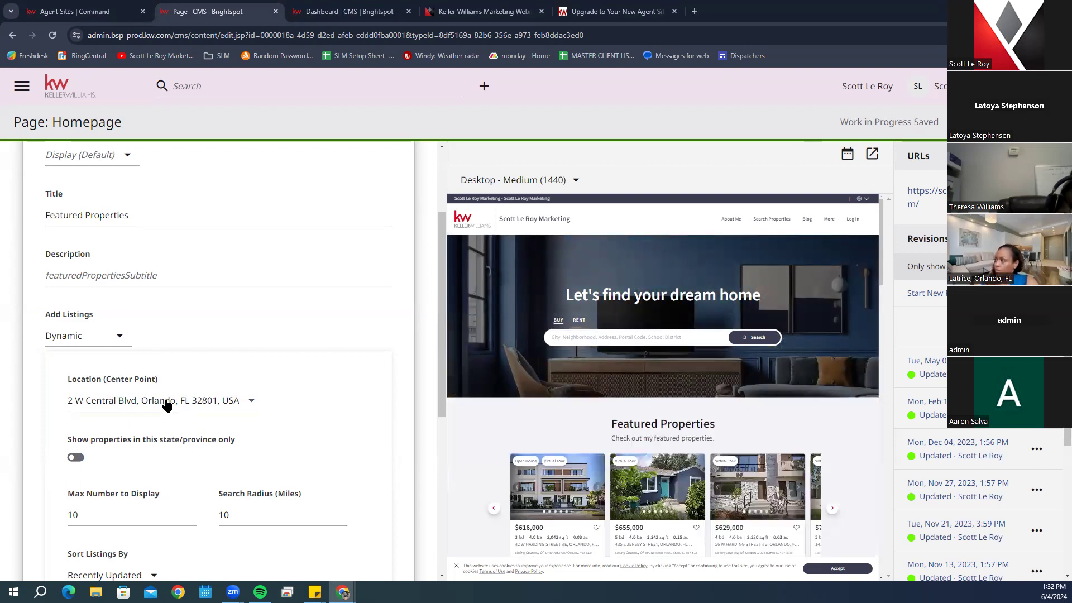
Add an empty Pinned Listings slot to Featured Properties without choosing a property
scroll(166, 405, "down", 1)
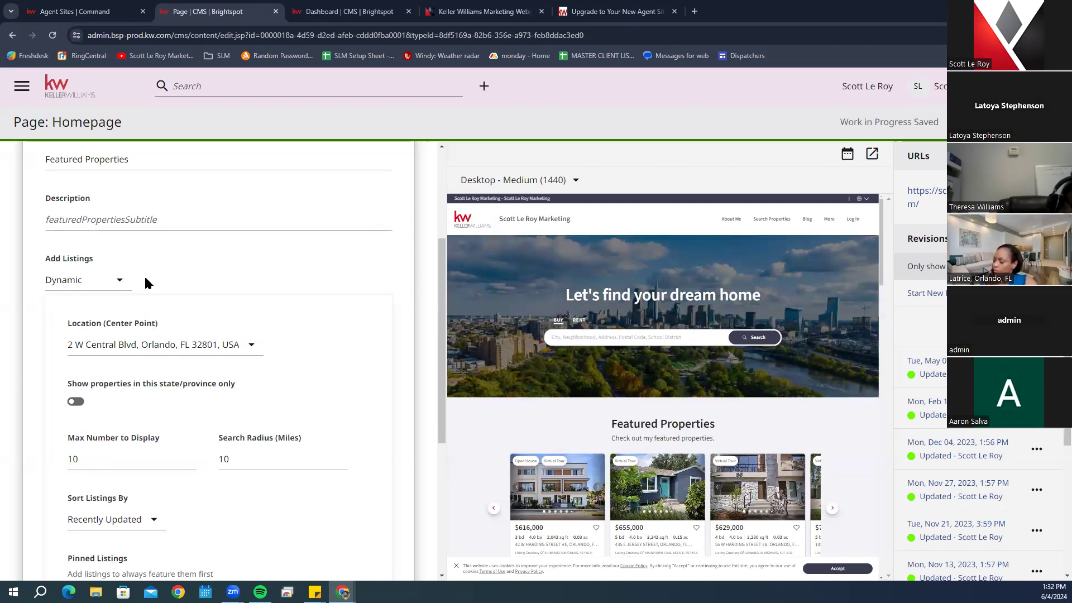
scroll(145, 279, "down", 2)
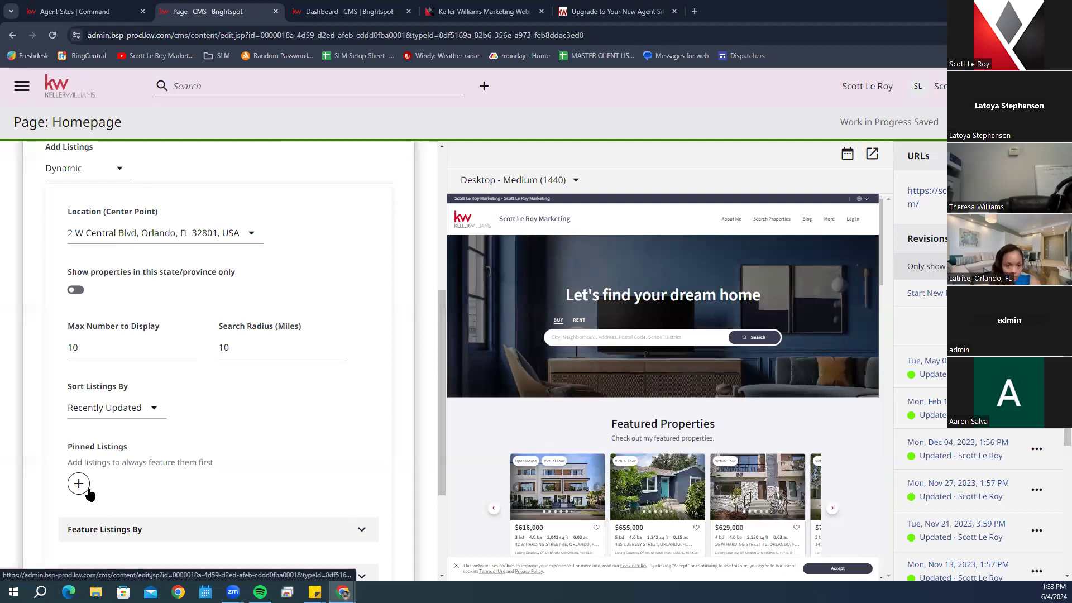
scroll(100, 475, "down", 2)
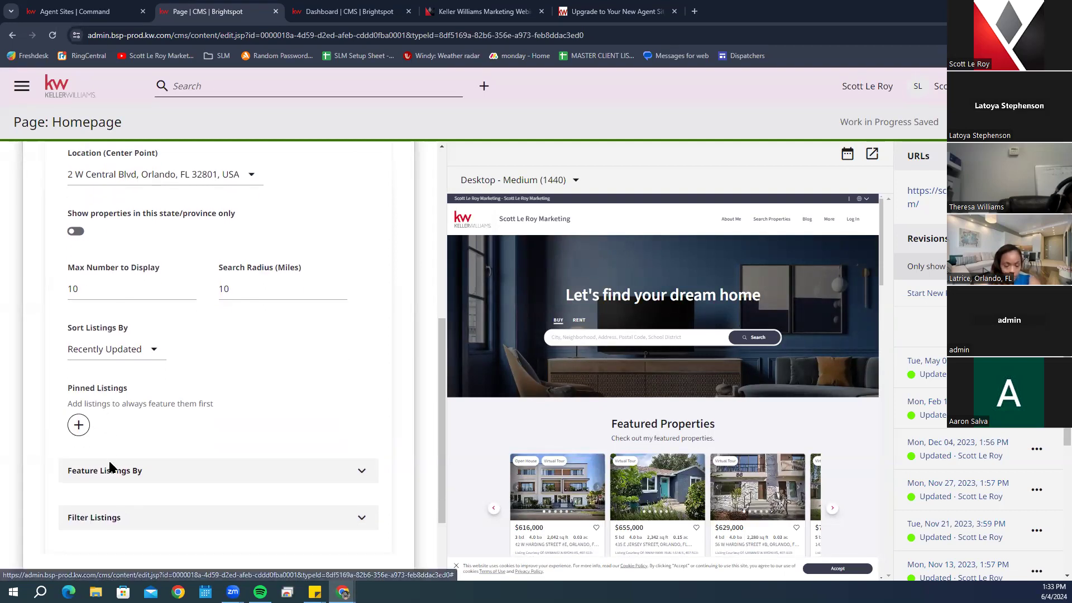
left_click(79, 372)
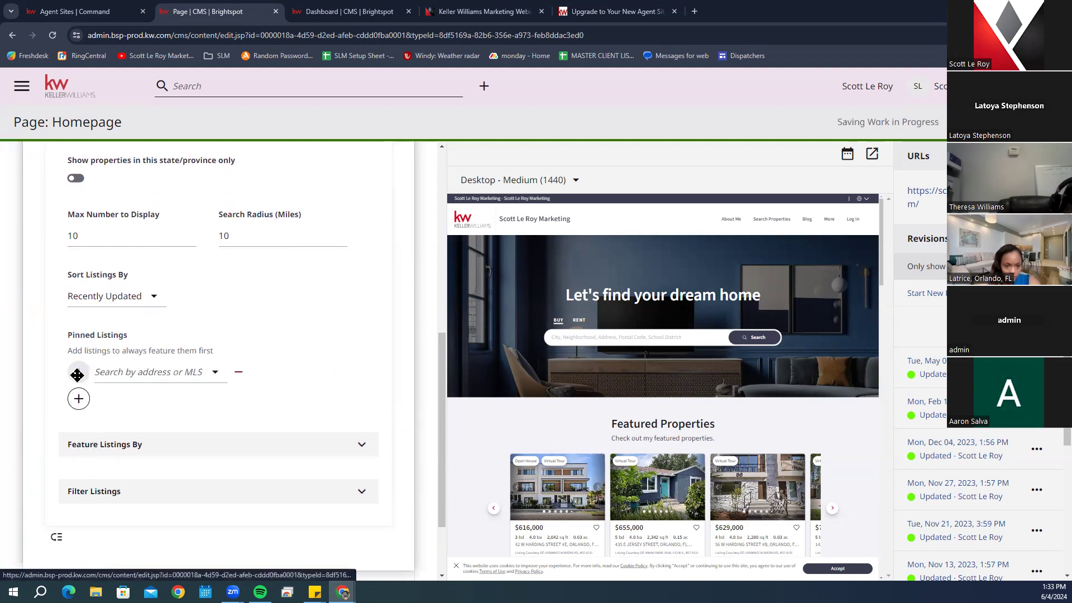
left_click(135, 379)
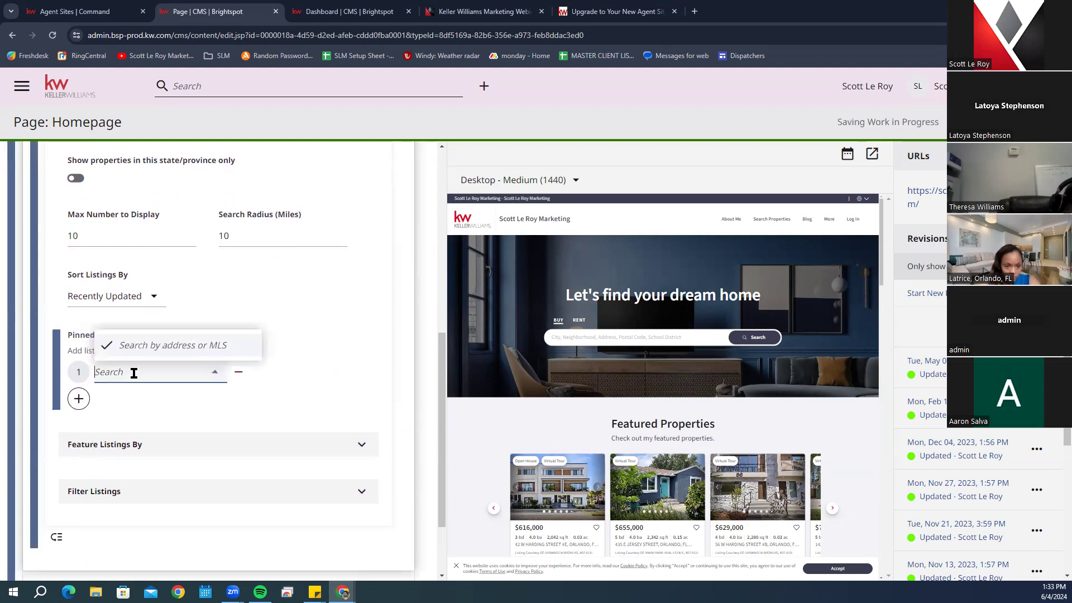
left_click(269, 306)
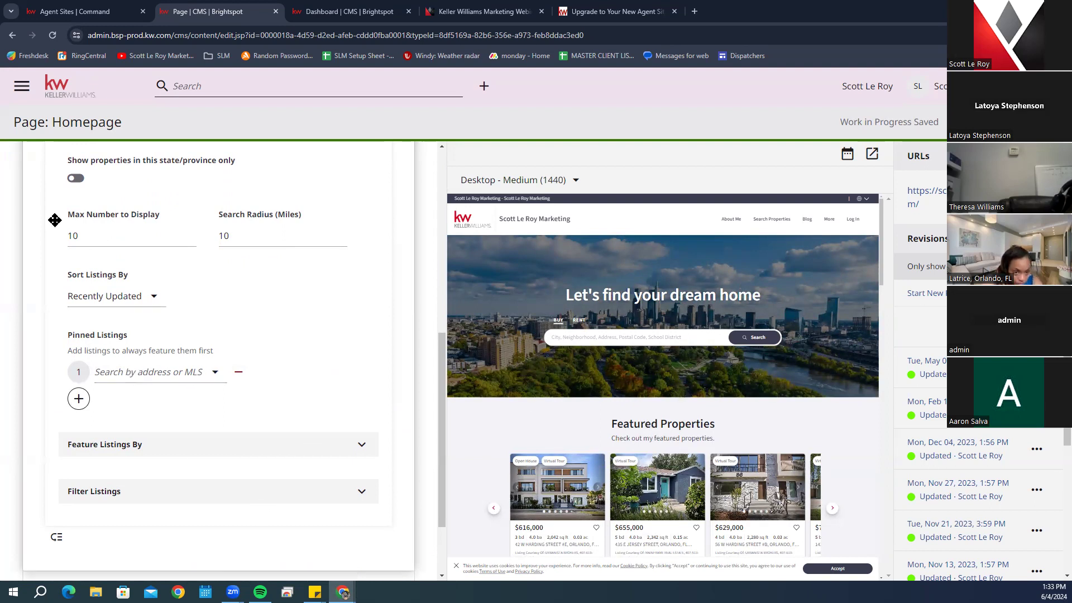
scroll(191, 240, "up", 3)
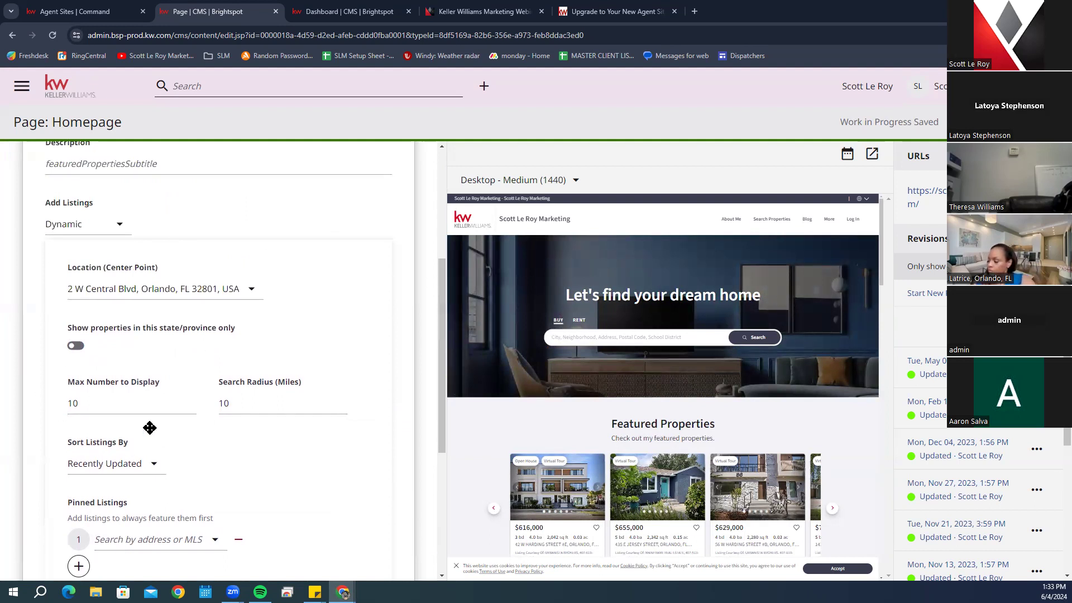
scroll(151, 425, "down", 5)
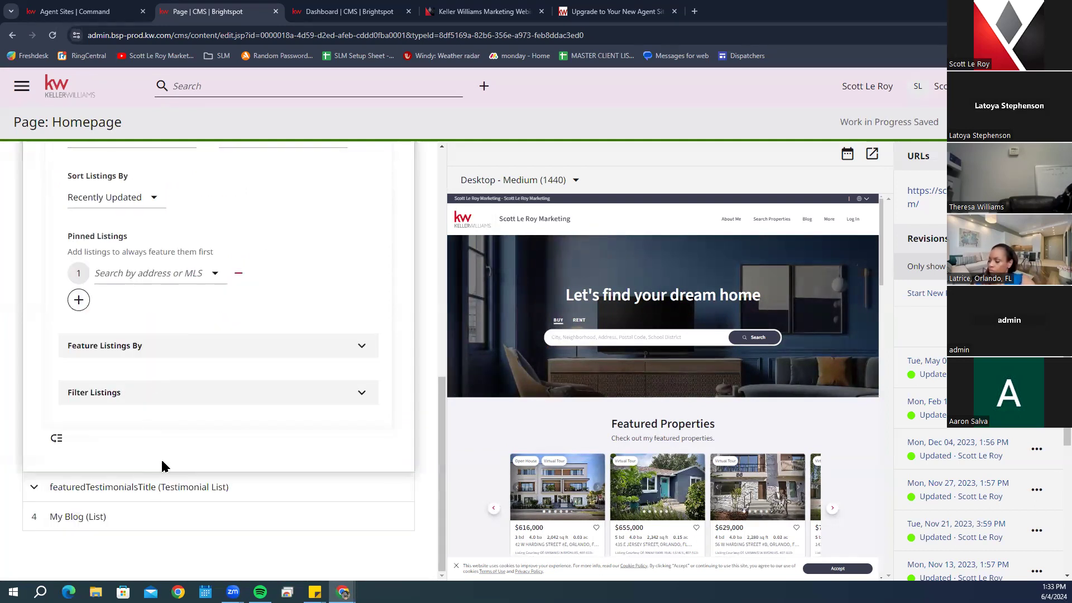
Review the Feature Listings By and Filter Listings options, then collapse Featured Properties
left_click(362, 346)
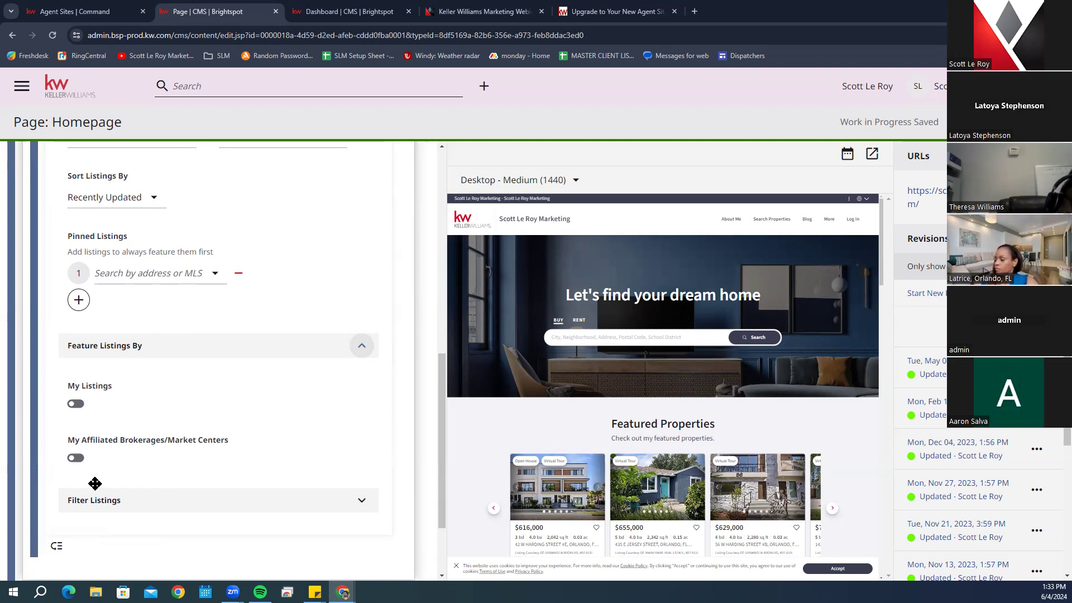
left_click(358, 348)
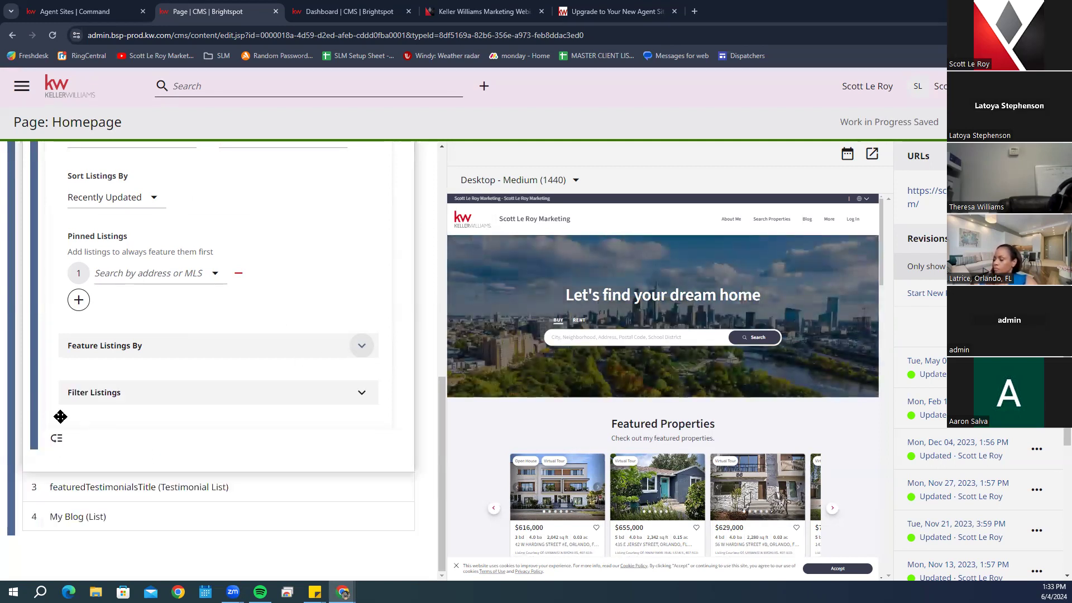
left_click(241, 399)
scroll(241, 408, "down", 4)
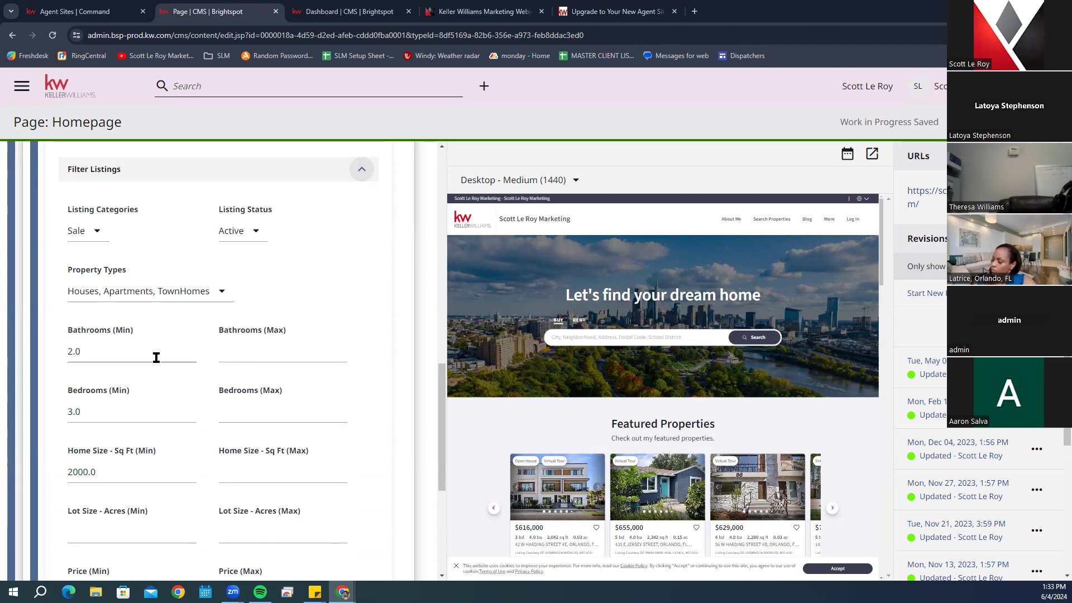
scroll(362, 243, "up", 4)
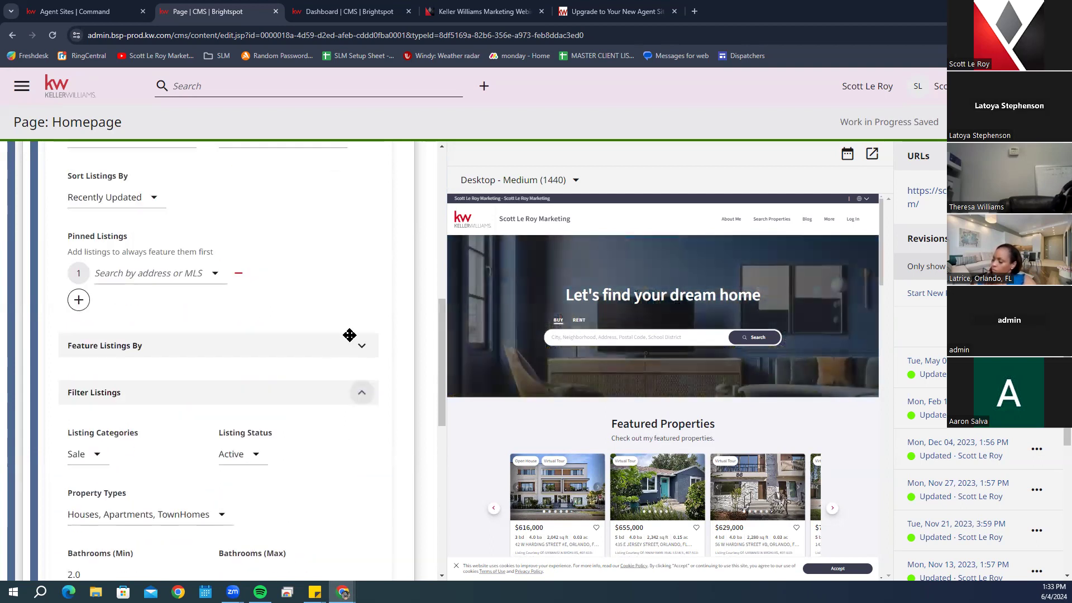
left_click(363, 394)
scroll(218, 240, "up", 4)
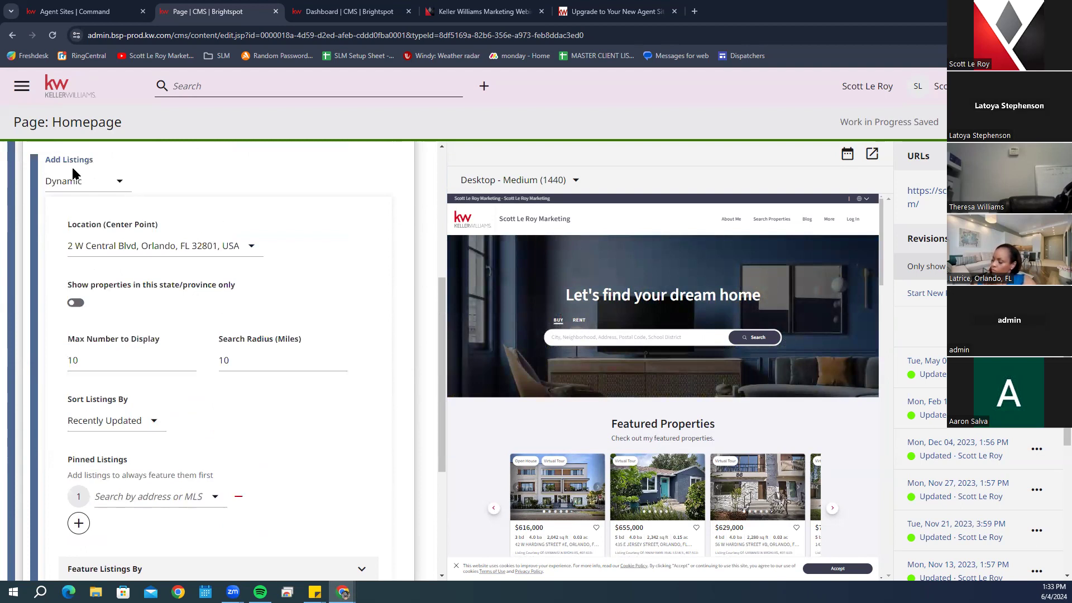
scroll(168, 234, "up", 4)
left_click(92, 163)
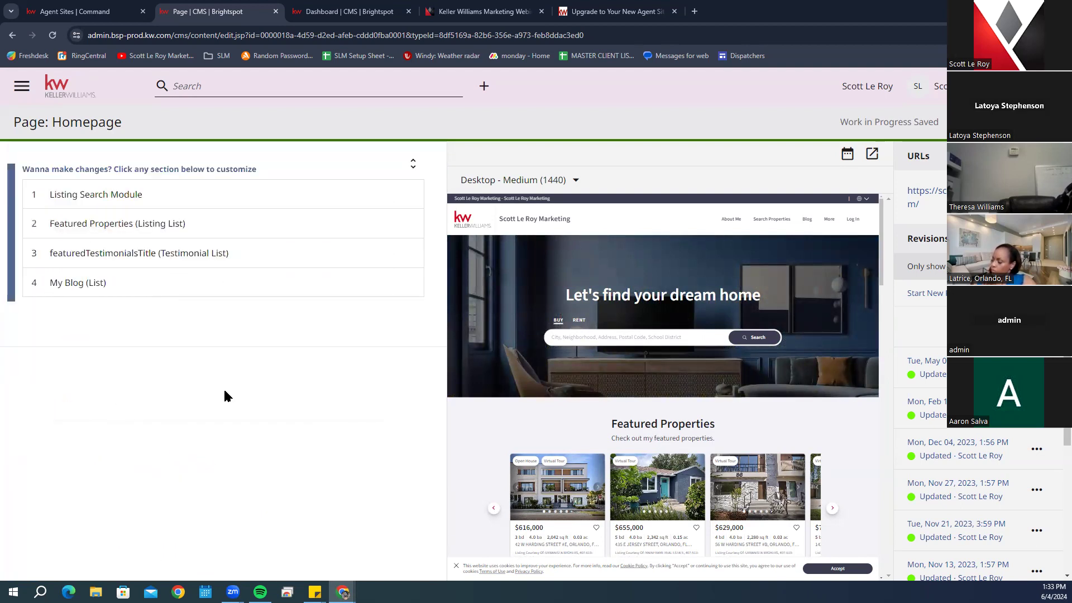
Expand the featuredTestimonialsTitle Testimonial List and set its Item Stream to Basic
left_click(106, 259)
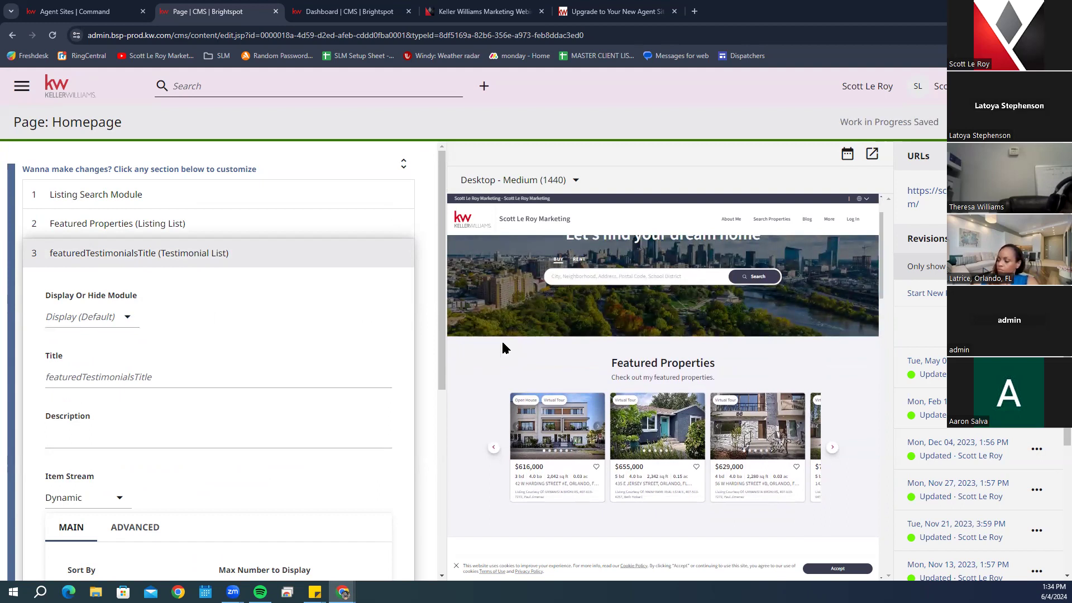
scroll(502, 340, "down", 2)
scroll(136, 363, "down", 4)
scroll(69, 243, "up", 2)
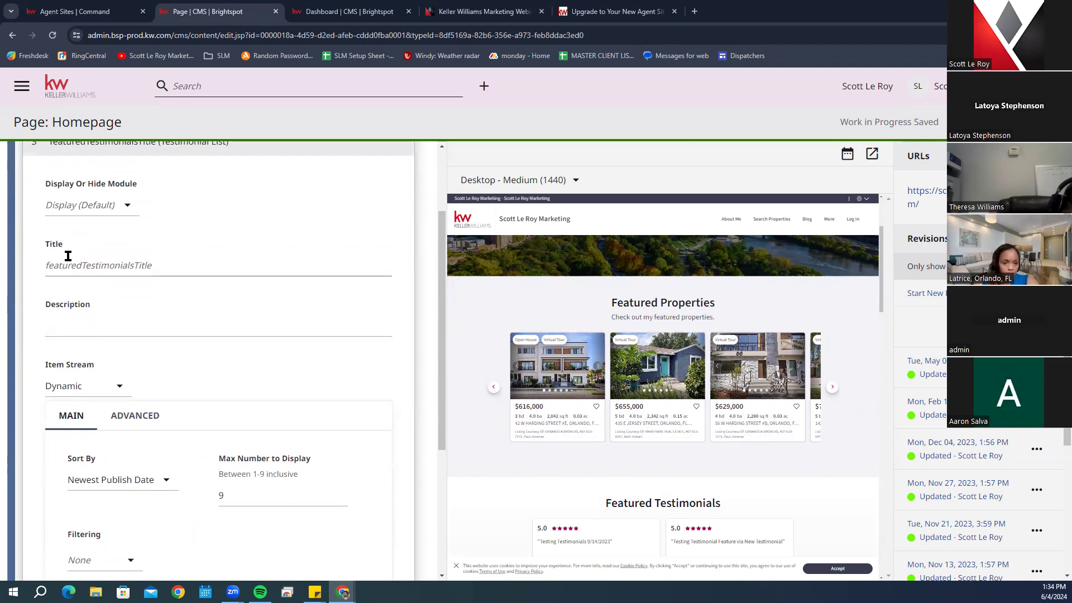
scroll(141, 270, "up", 2)
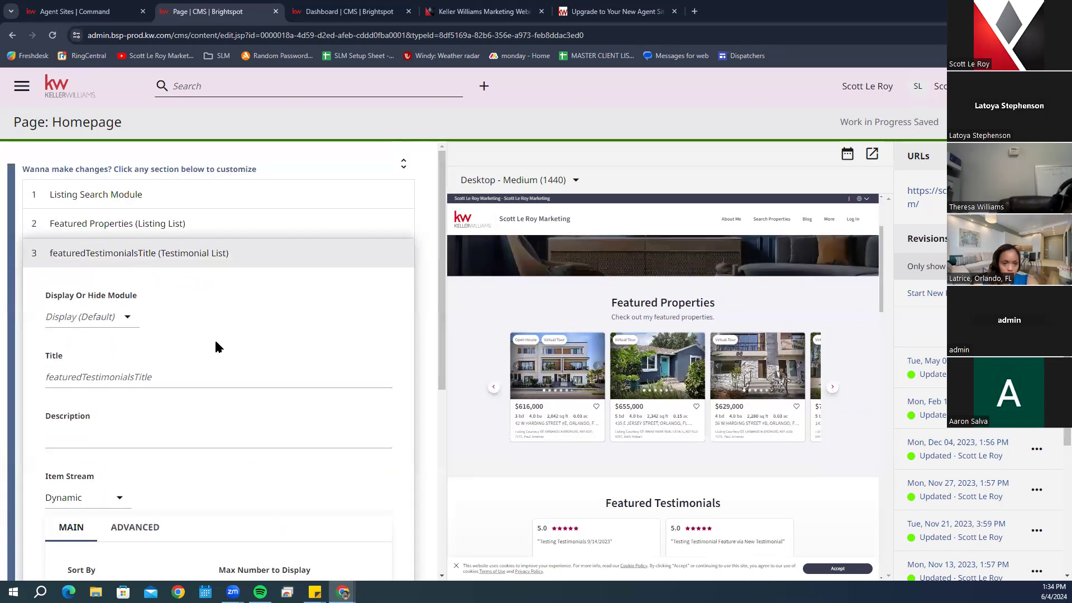
scroll(167, 387, "down", 5)
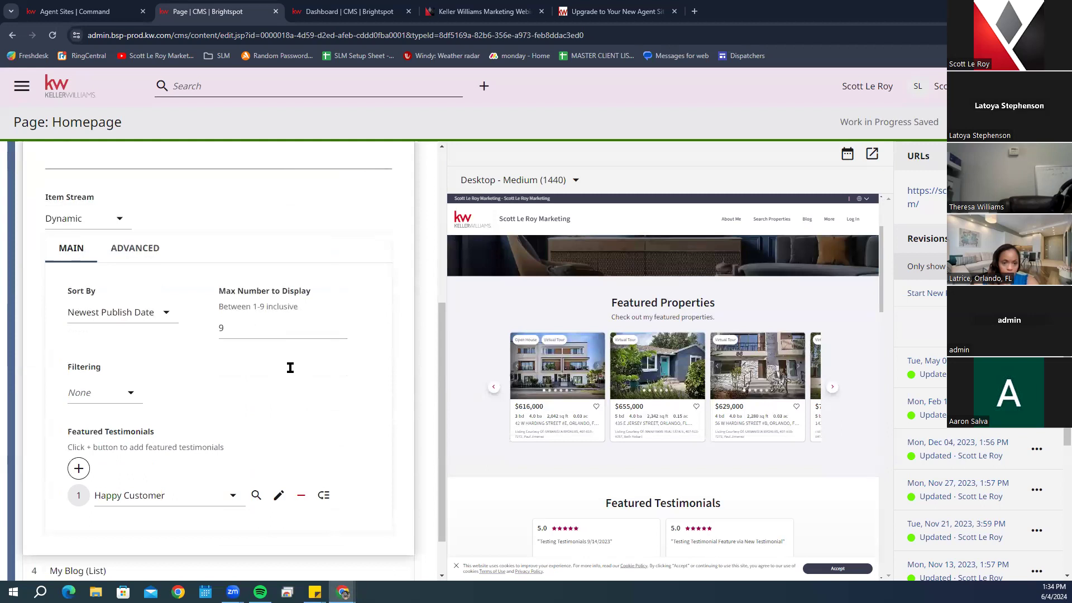
left_click(113, 219)
left_click(113, 289)
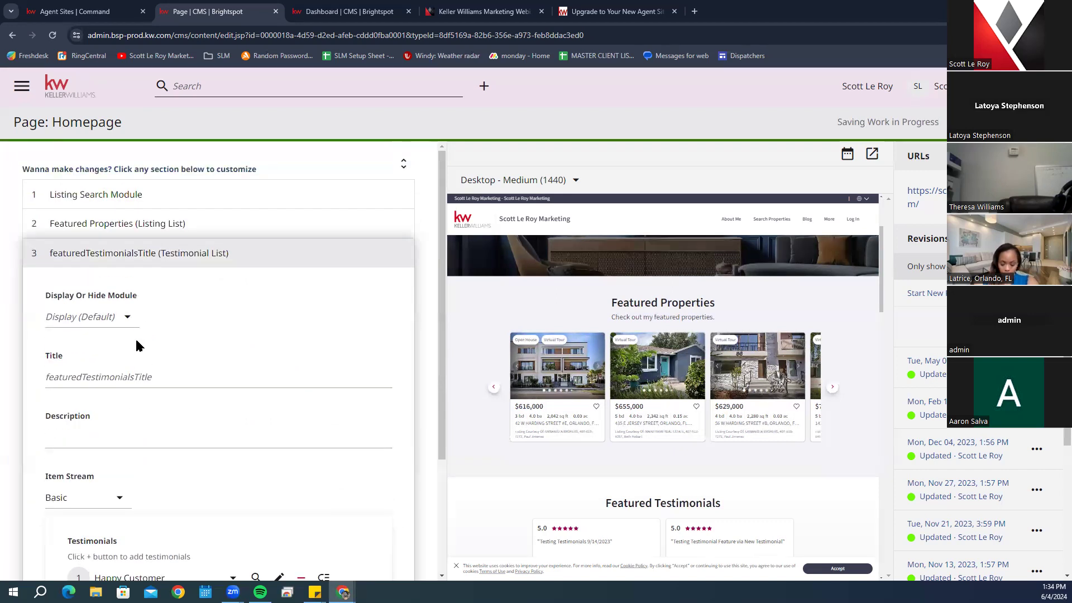
scroll(162, 336, "down", 2)
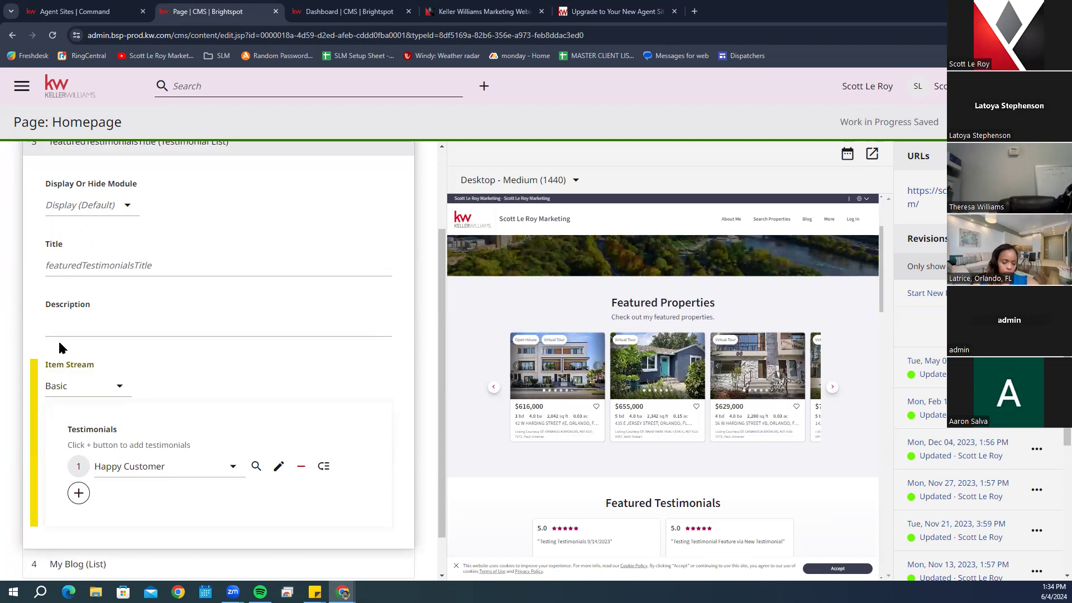
left_click(147, 466)
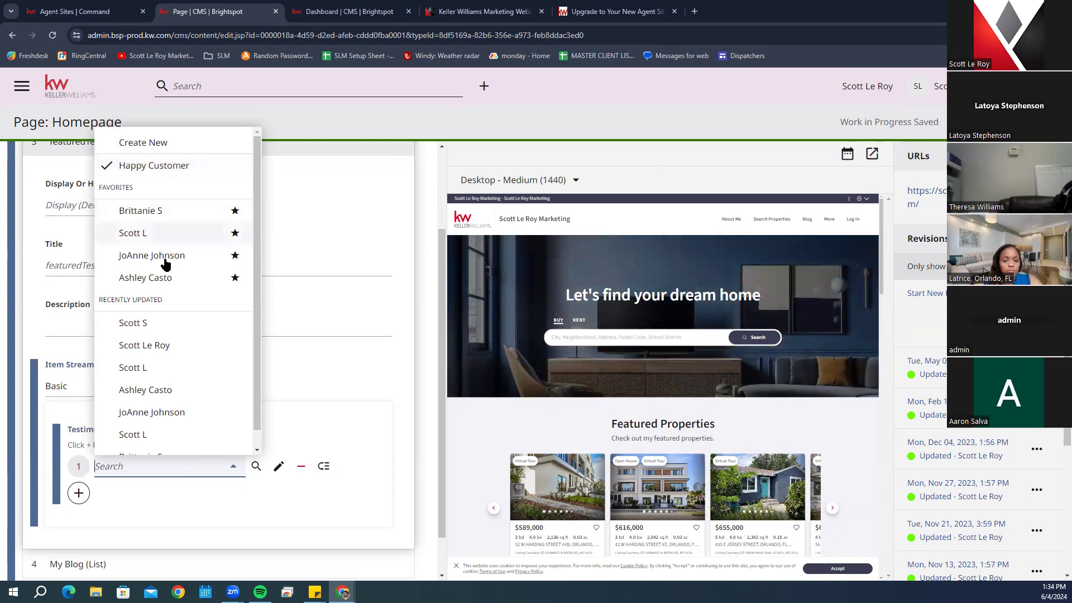
Replace the first testimonial and add a second testimonial to the list
scroll(206, 388, "down", 1)
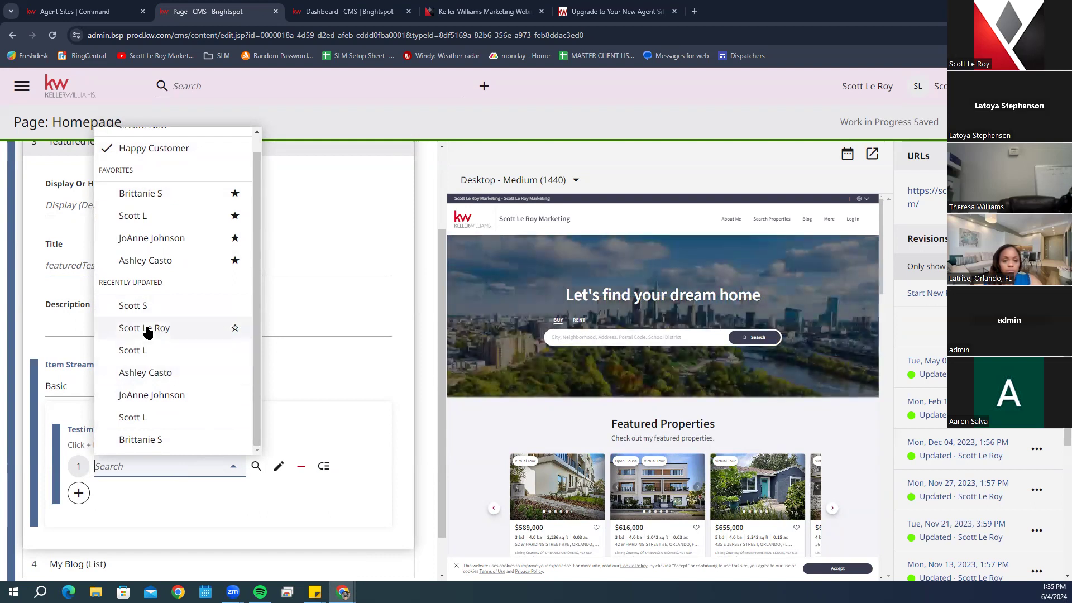
left_click(147, 327)
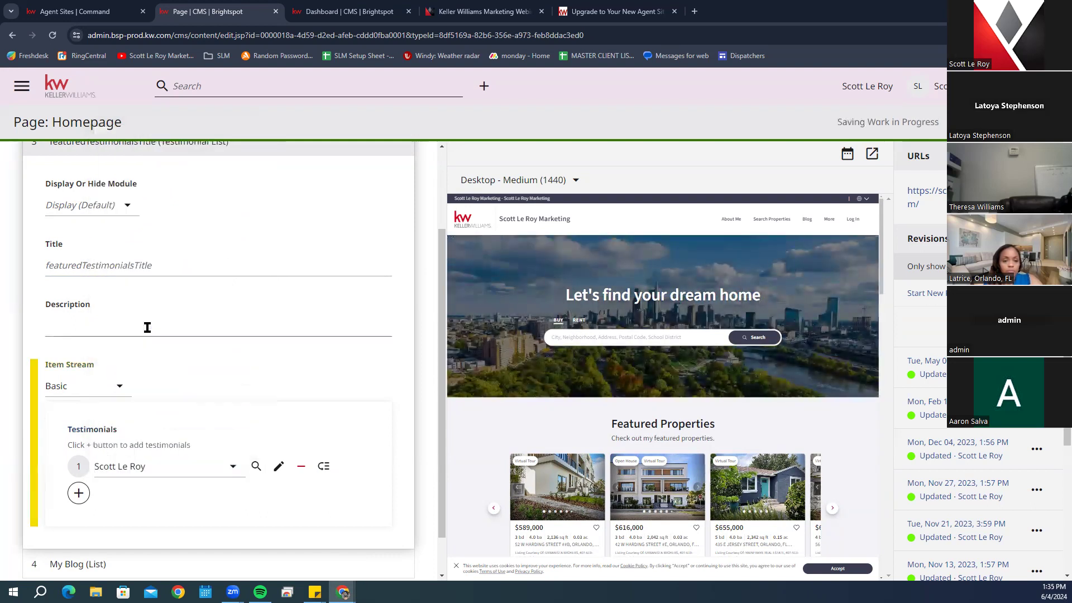
left_click(78, 493)
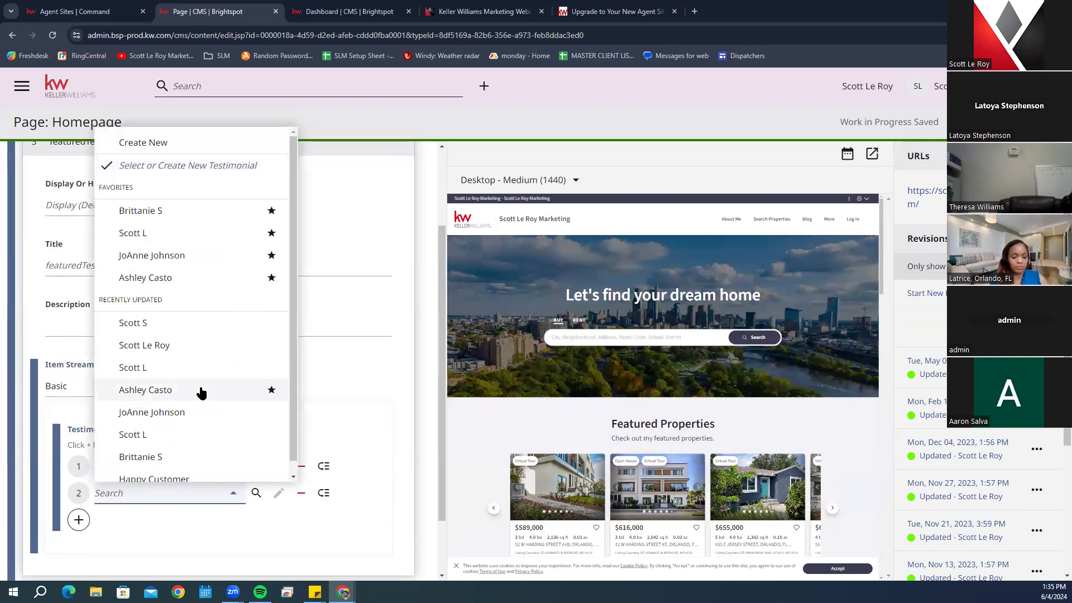
scroll(201, 391, "down", 1)
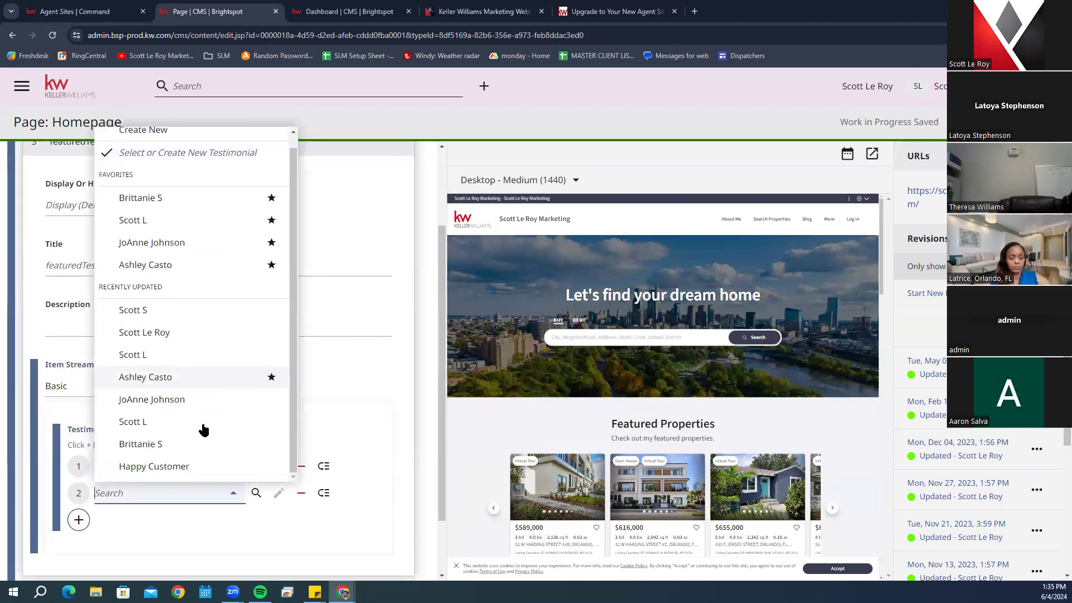
left_click(170, 450)
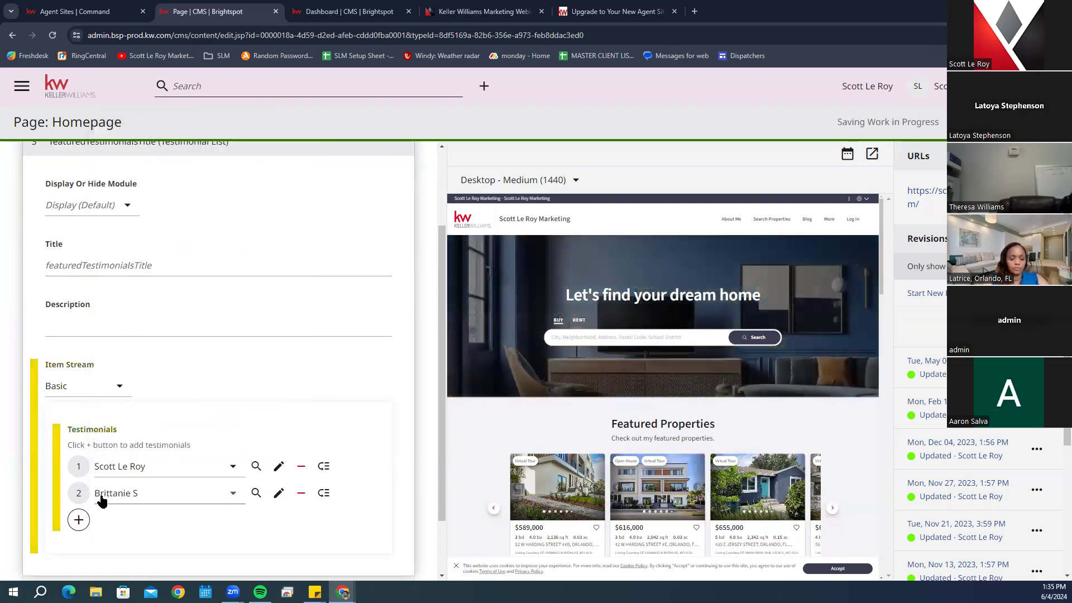
Add a third testimonial slot and pick its testimonial
scroll(677, 430, "down", 6)
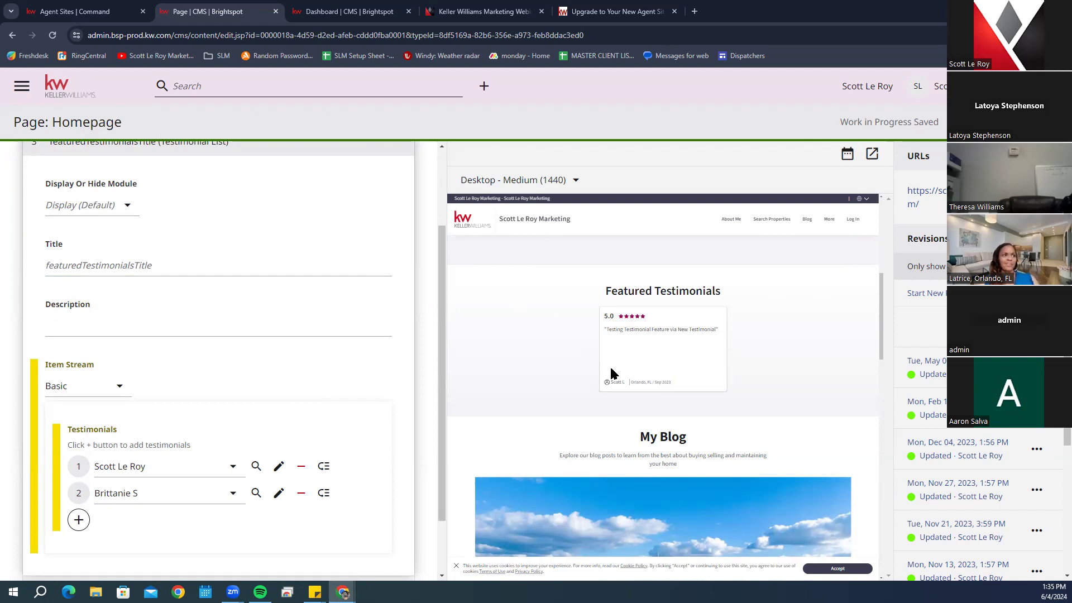
scroll(682, 517, "down", 5)
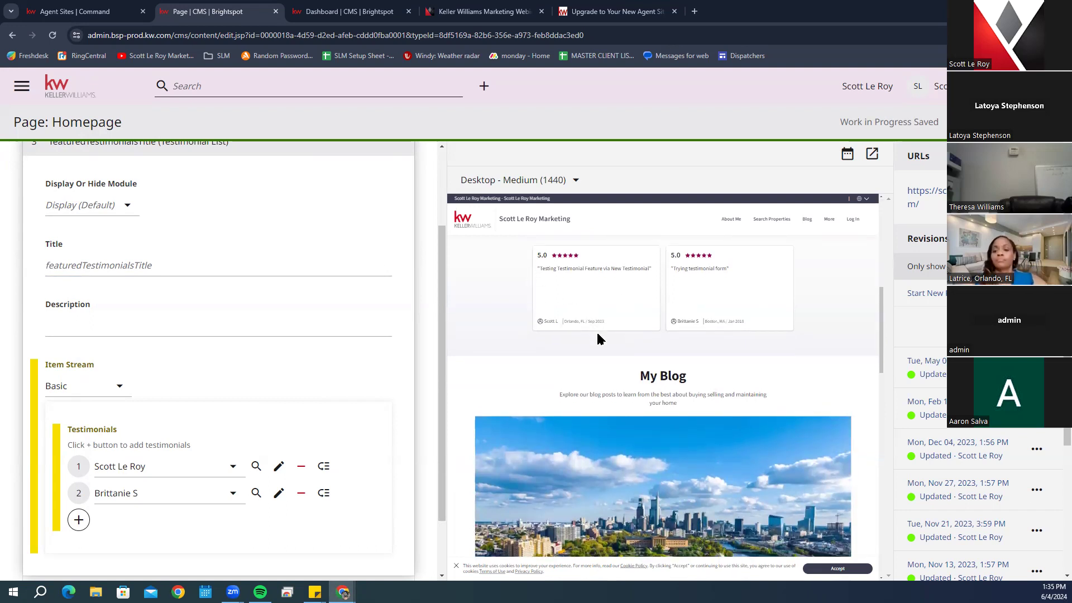
scroll(597, 330, "up", 1)
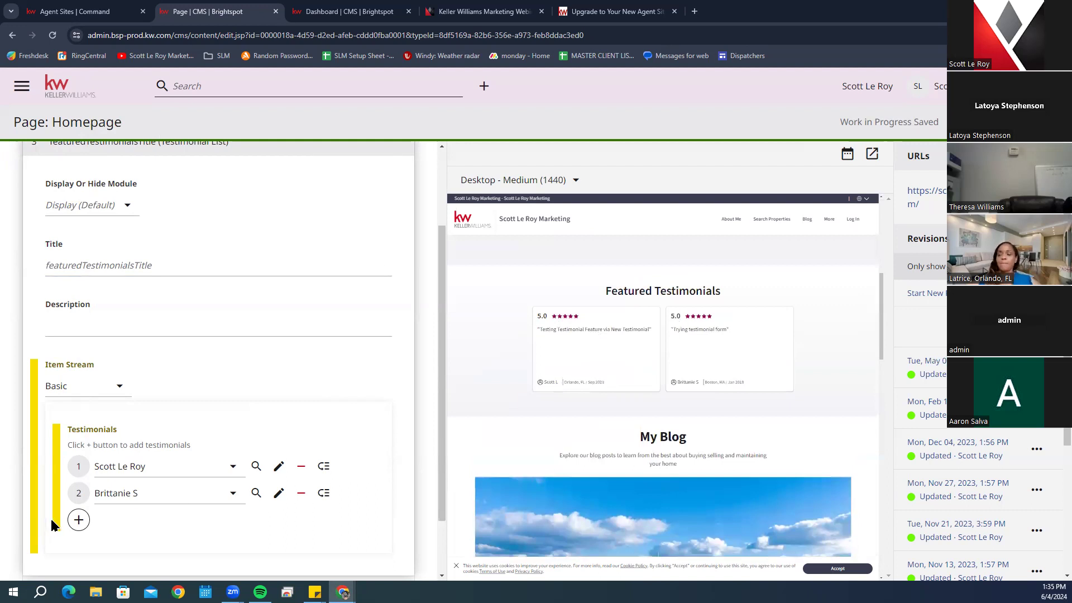
left_click(78, 520)
scroll(112, 475, "down", 2)
left_click(153, 421)
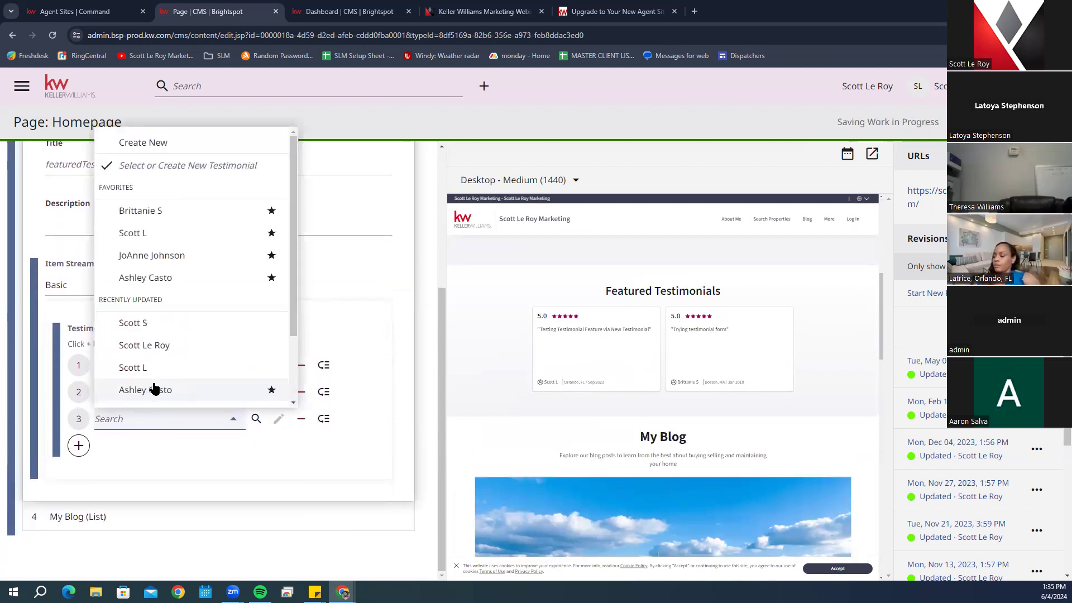
scroll(185, 335, "down", 3)
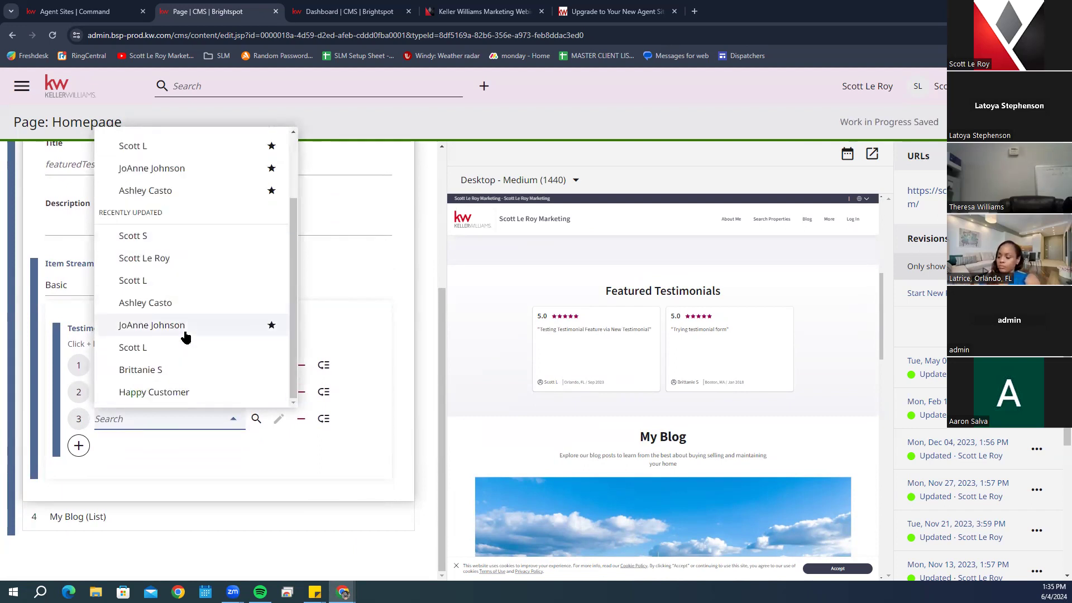
left_click(179, 241)
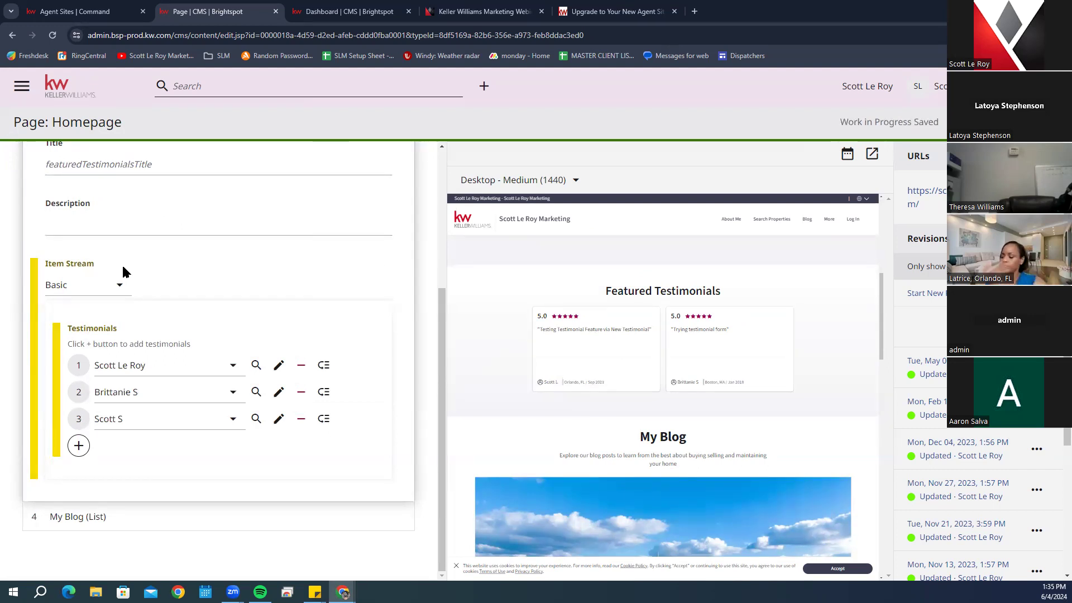
left_click(117, 286)
Set the testimonials Item Stream back to Dynamic, keeping Filtering at None
left_click(118, 317)
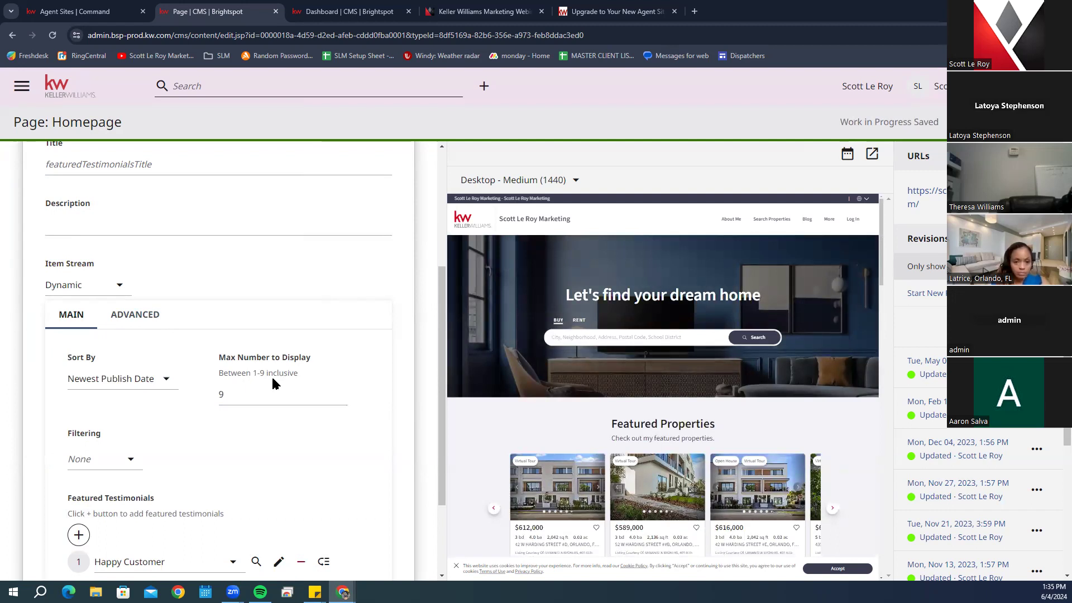
scroll(273, 385, "down", 2)
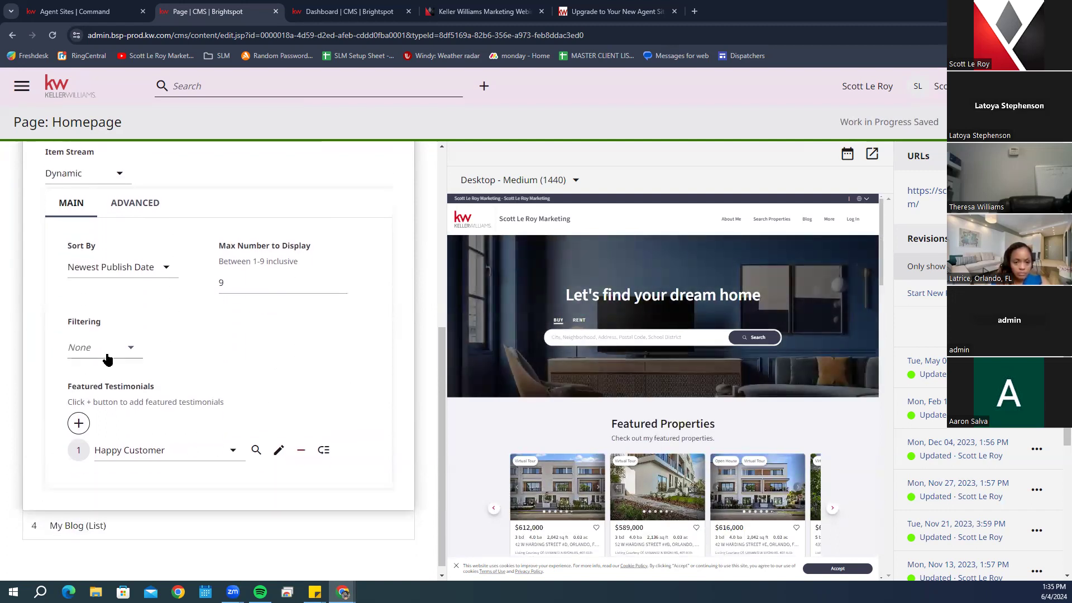
left_click(108, 360)
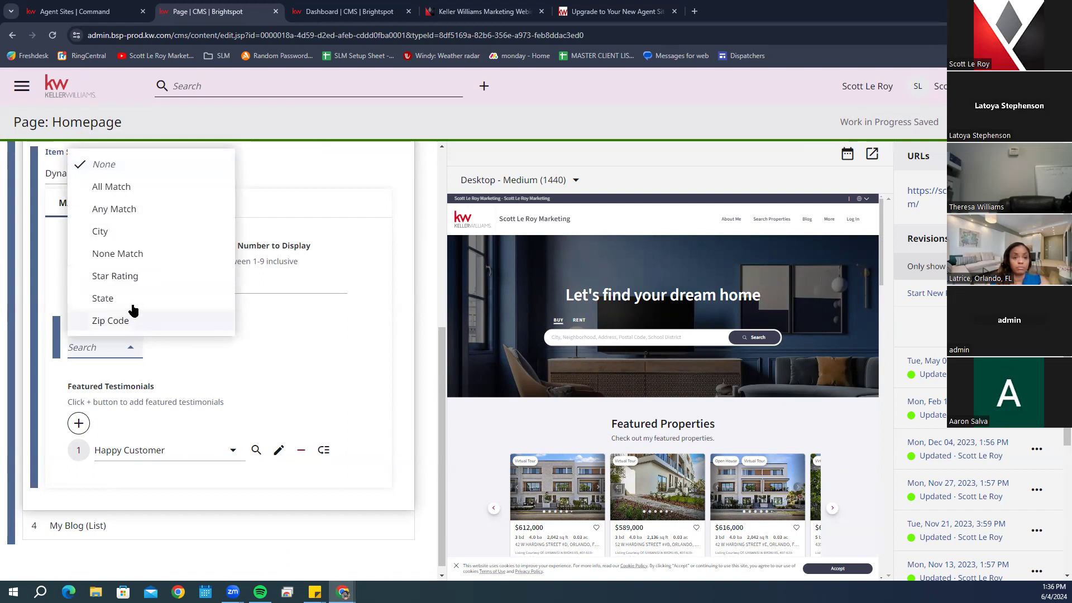
left_click(314, 365)
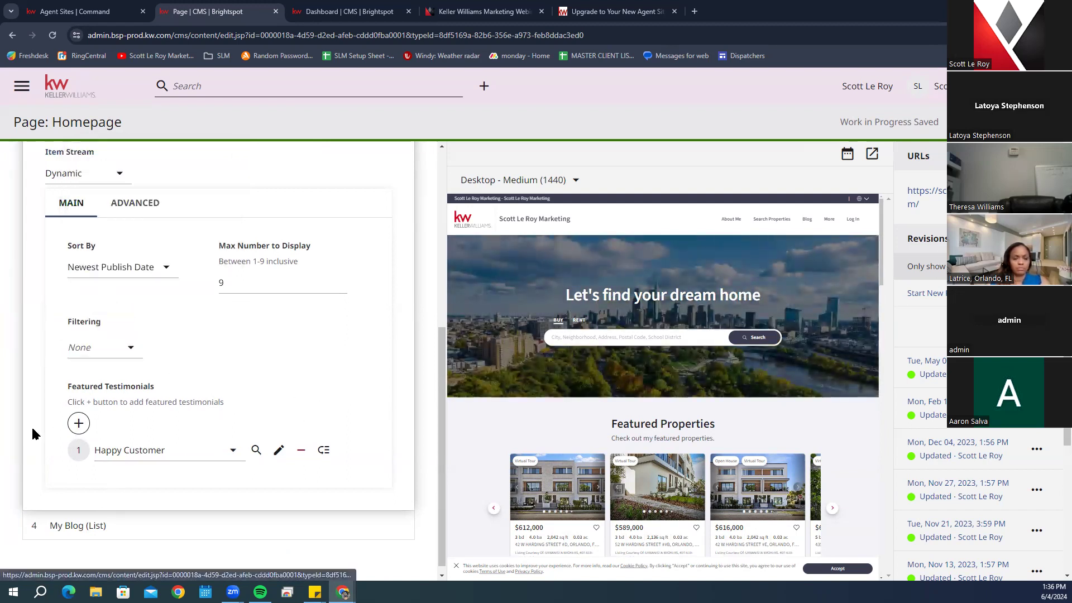
Add an empty Featured Testimonials slot, then collapse the testimonials section
left_click(78, 423)
left_click(202, 450)
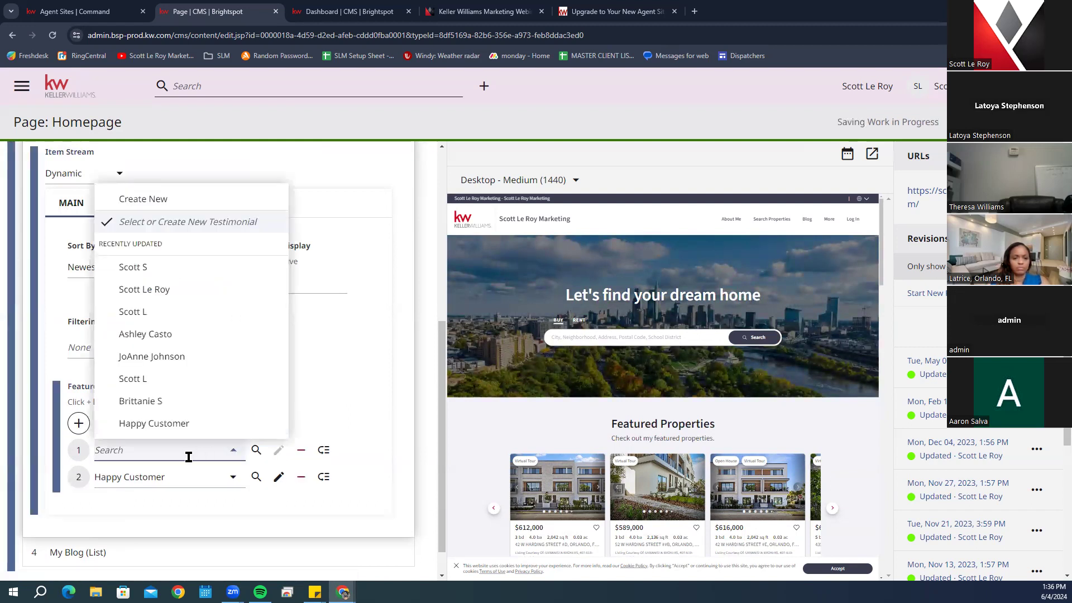
scroll(239, 313, "down", 2)
left_click(390, 372)
scroll(390, 372, "down", 1)
scroll(389, 372, "up", 7)
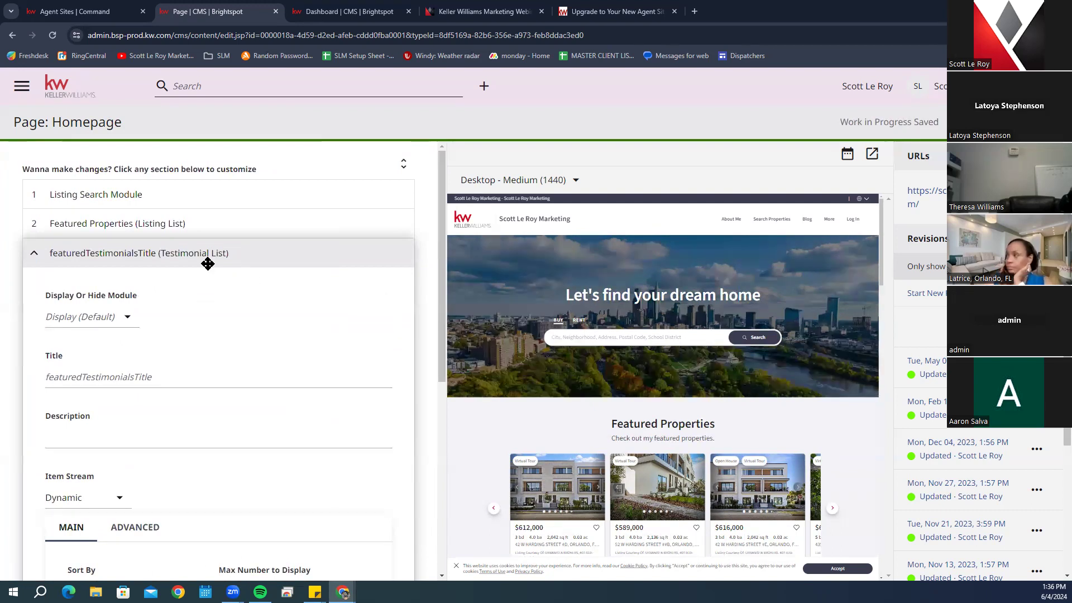
left_click(208, 263)
Expand My Blog (List) and check its maximum of 4 blog posts
left_click(104, 285)
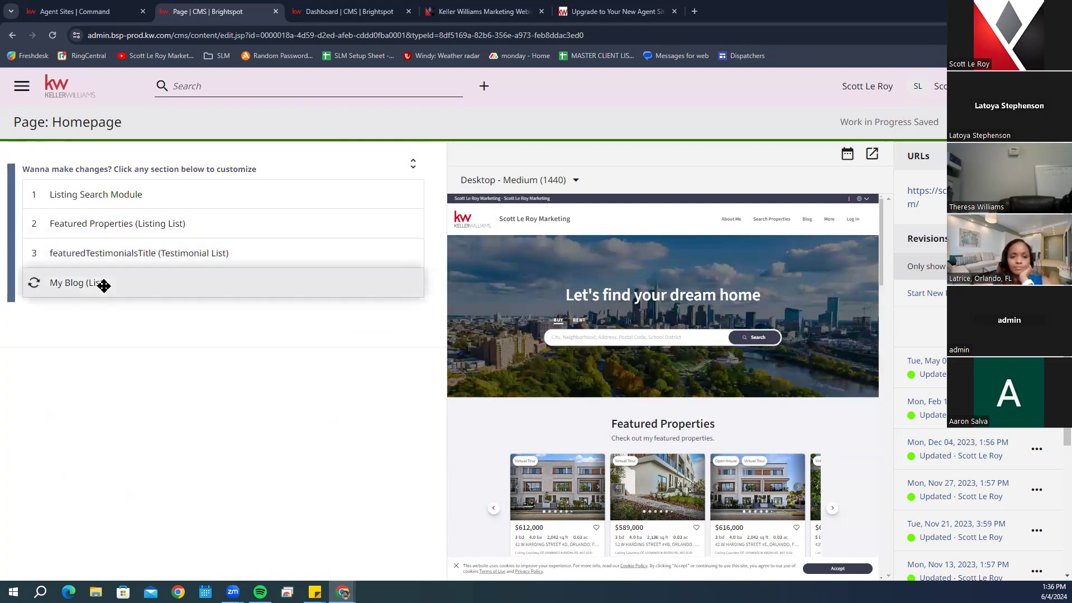
scroll(115, 448, "down", 6)
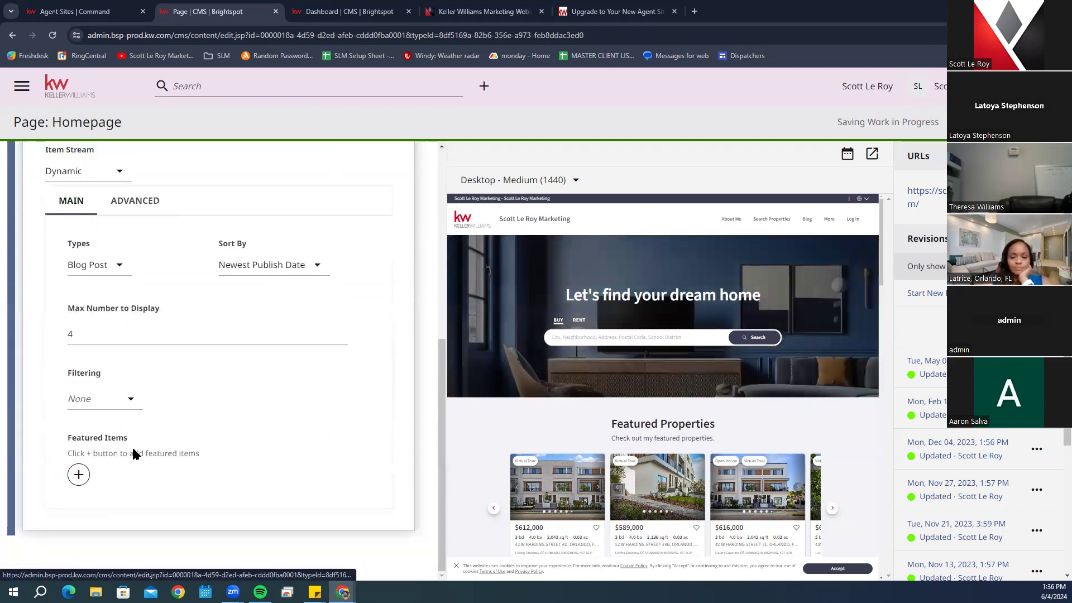
scroll(610, 459, "down", 3)
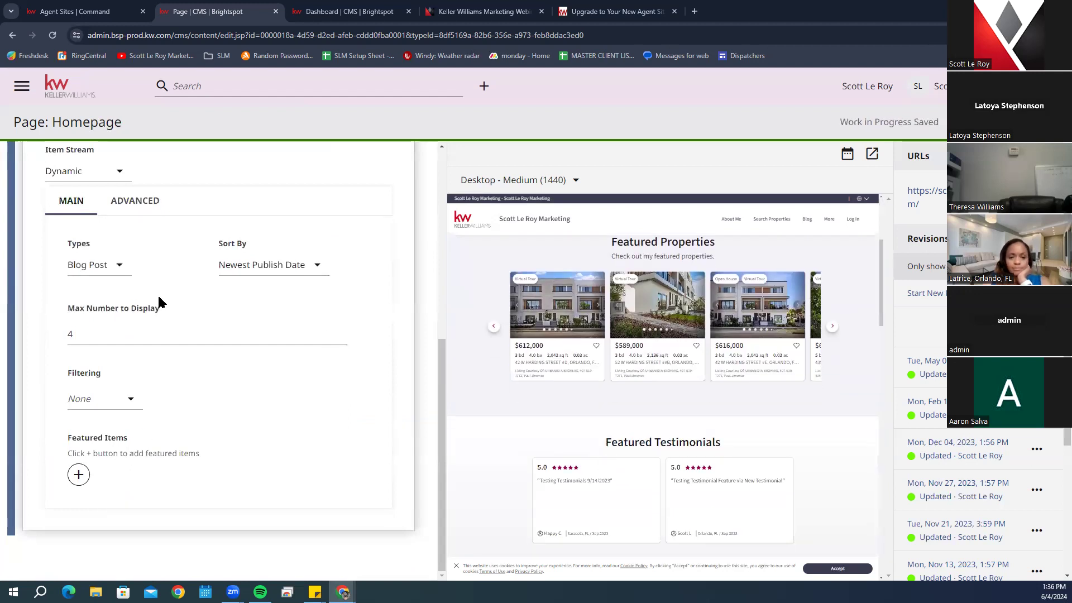
left_click(122, 335)
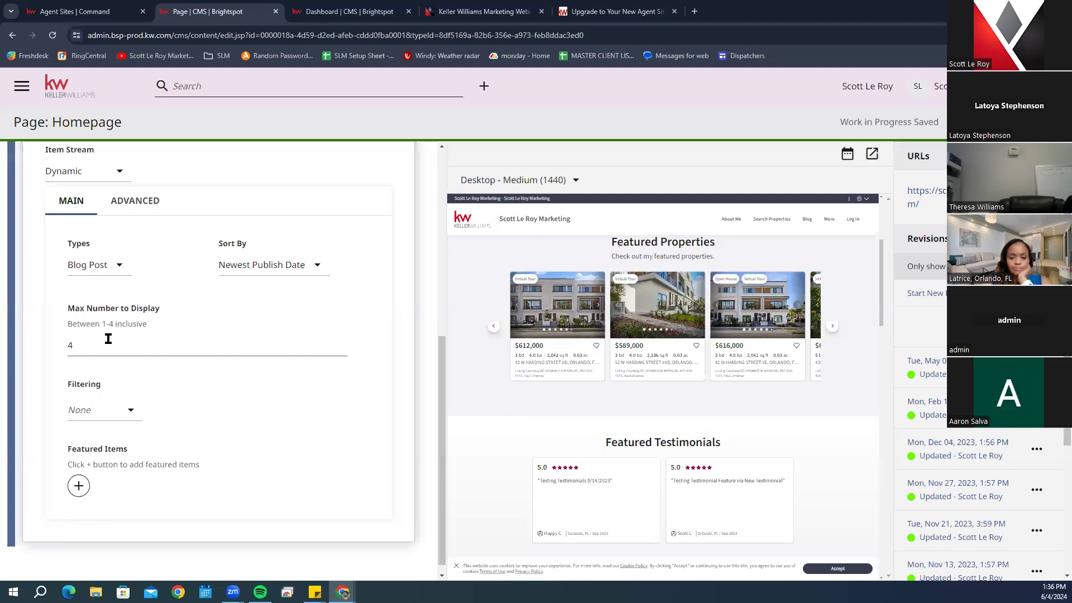
left_click(108, 339)
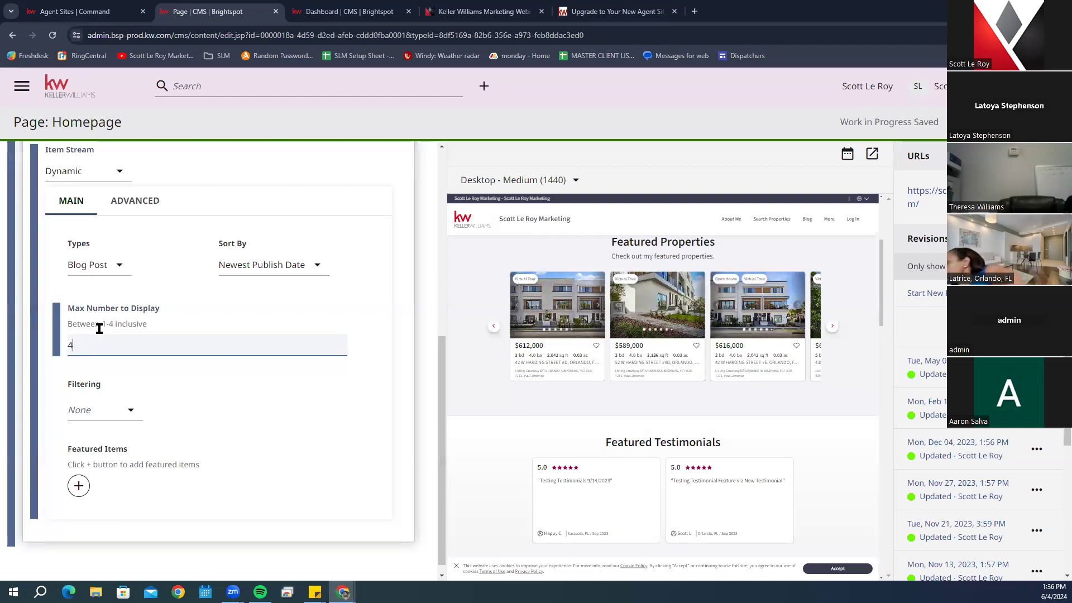
Add an empty Featured Items slot to My Blog, then collapse the section
left_click(79, 486)
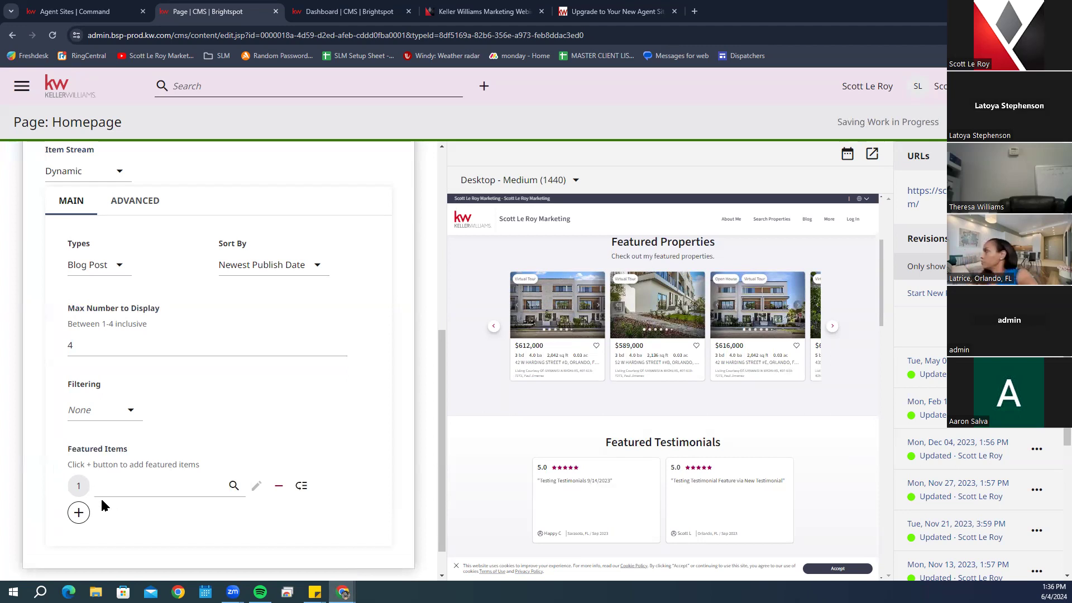
left_click(128, 485)
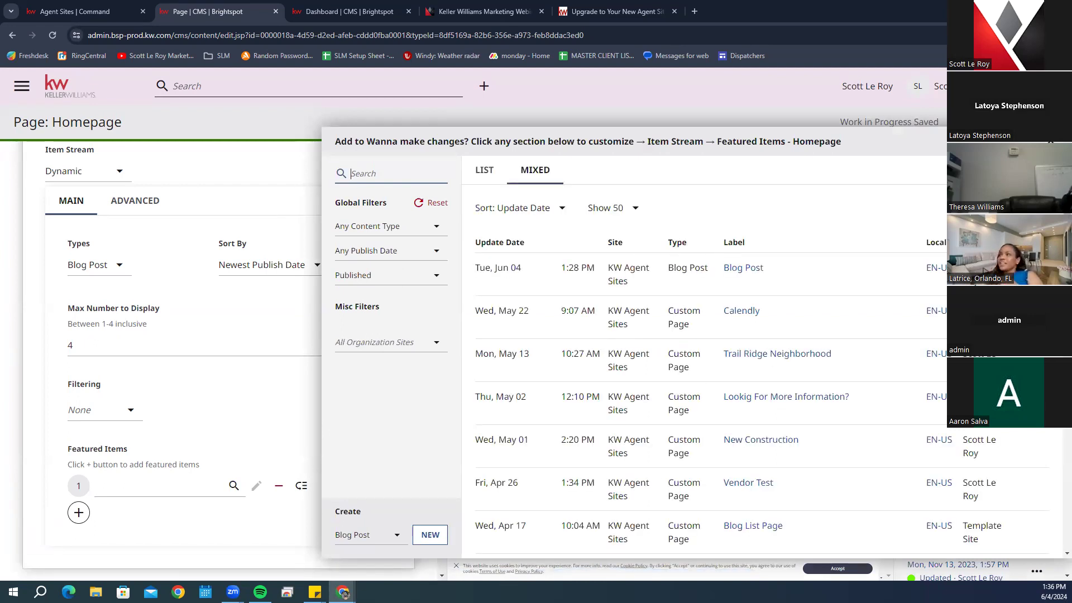
left_click(189, 550)
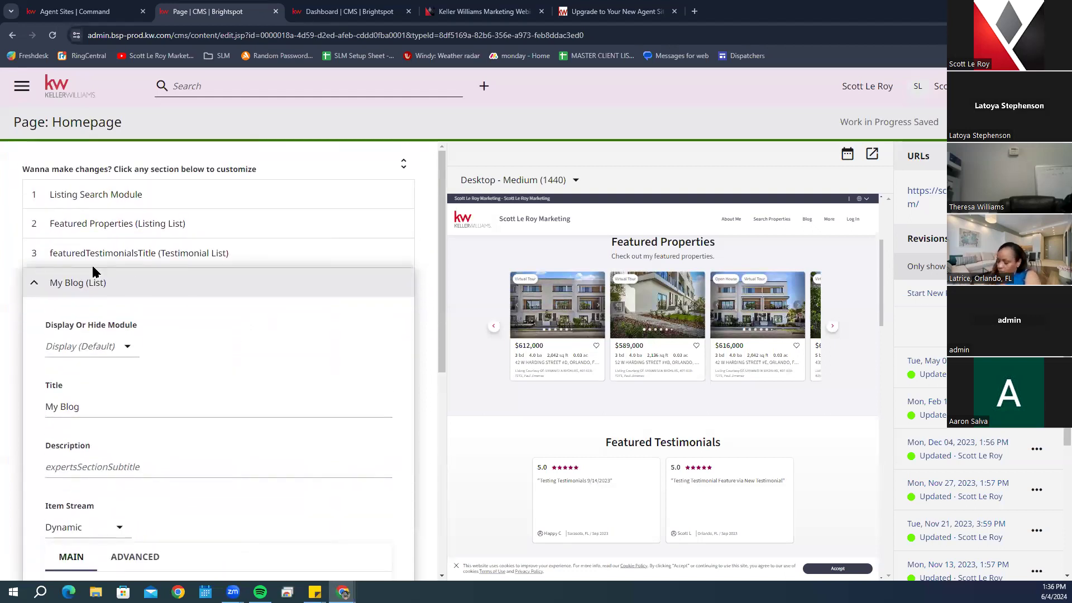
left_click(70, 282)
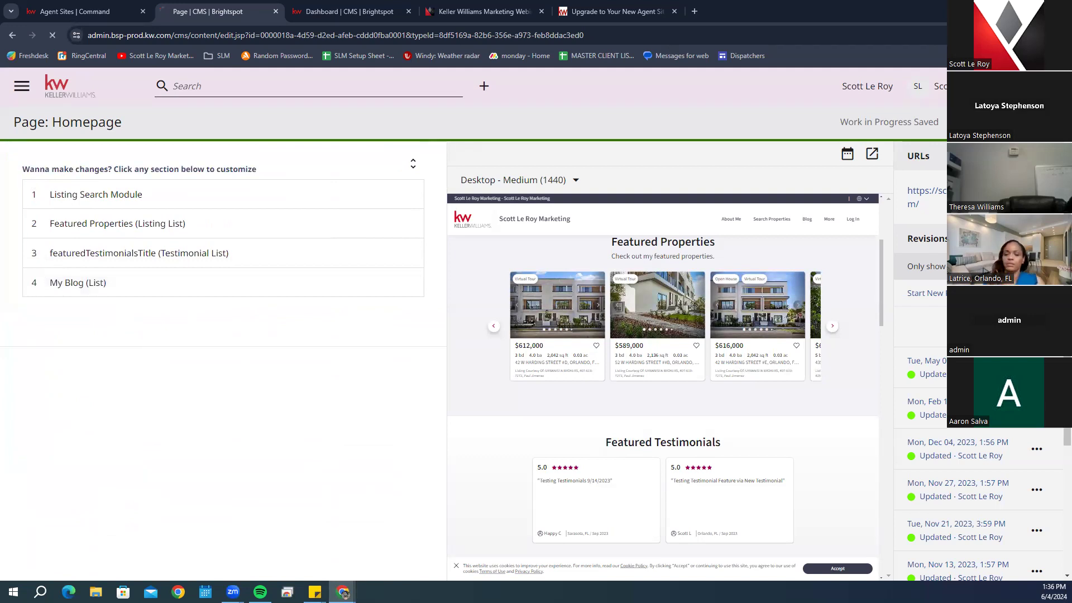
Fill the Listing Search Module's untitled carousel image with the city skyline image and save the homepage
key("F5")
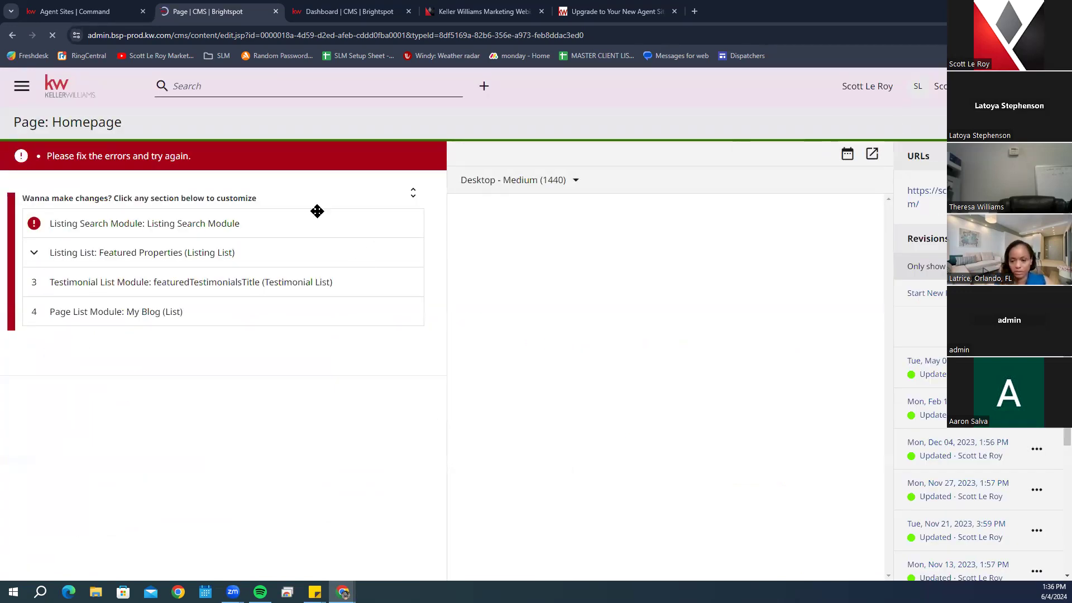
left_click(161, 223)
scroll(177, 419, "down", 3)
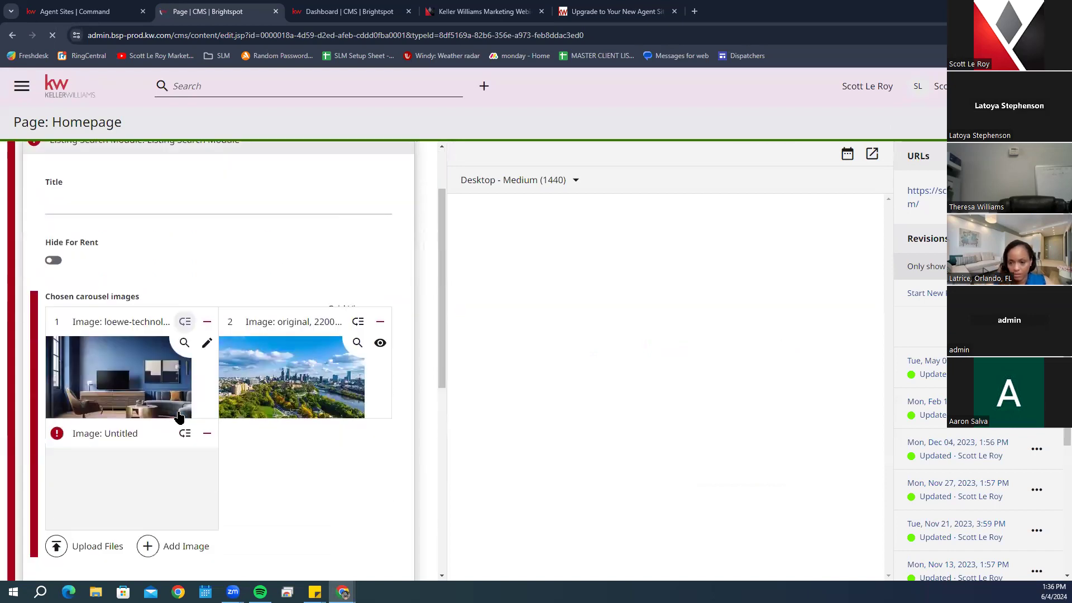
left_click(105, 351)
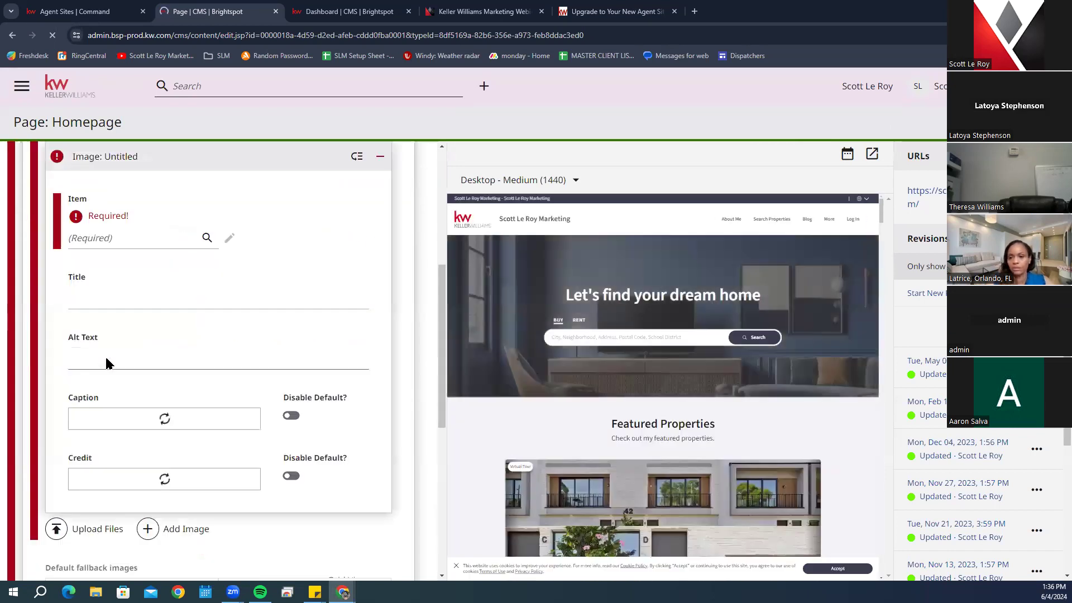
left_click(133, 237)
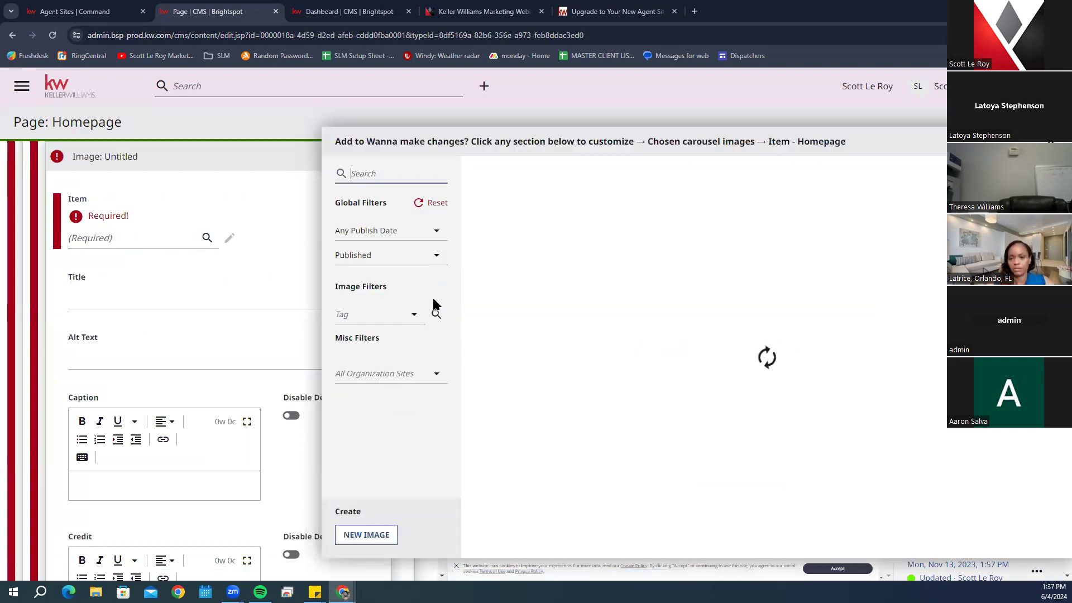
left_click(635, 249)
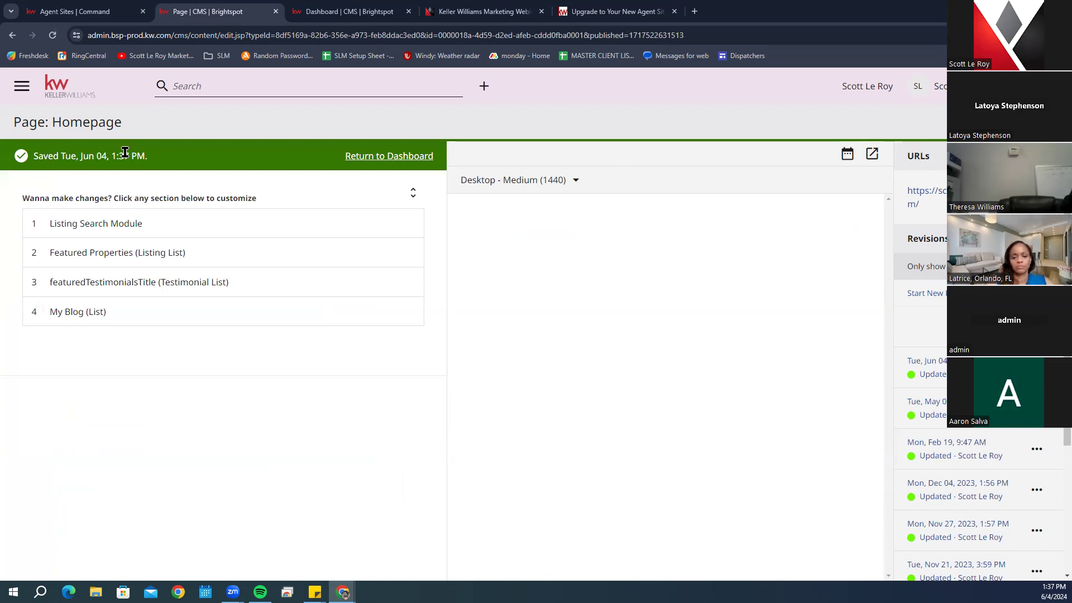
left_click(401, 156)
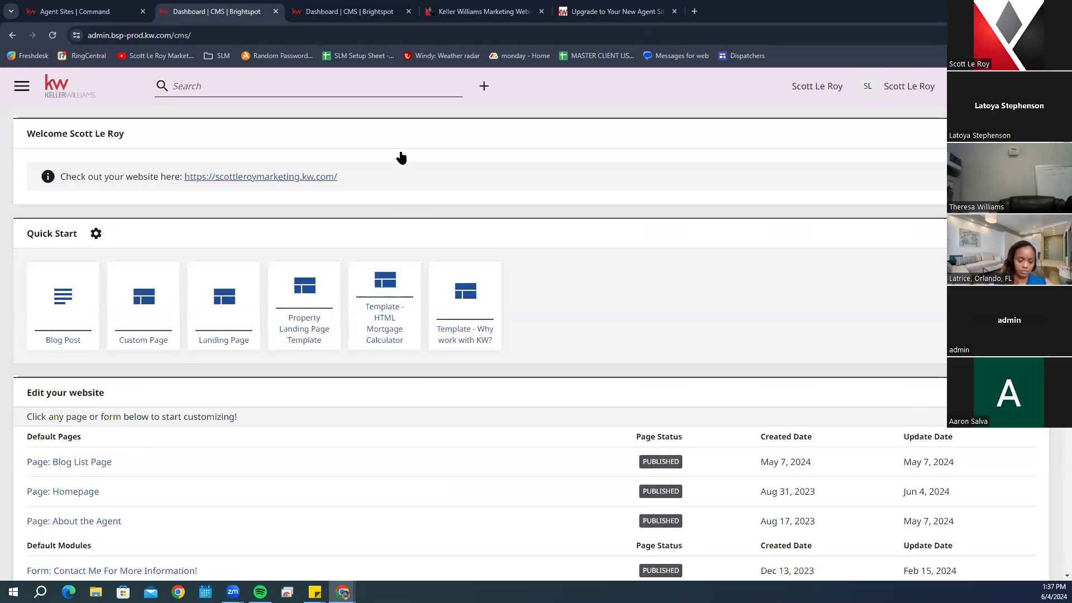
Scroll the dashboard's Edit your website list down to Page: About the Agent
scroll(376, 295, "down", 1)
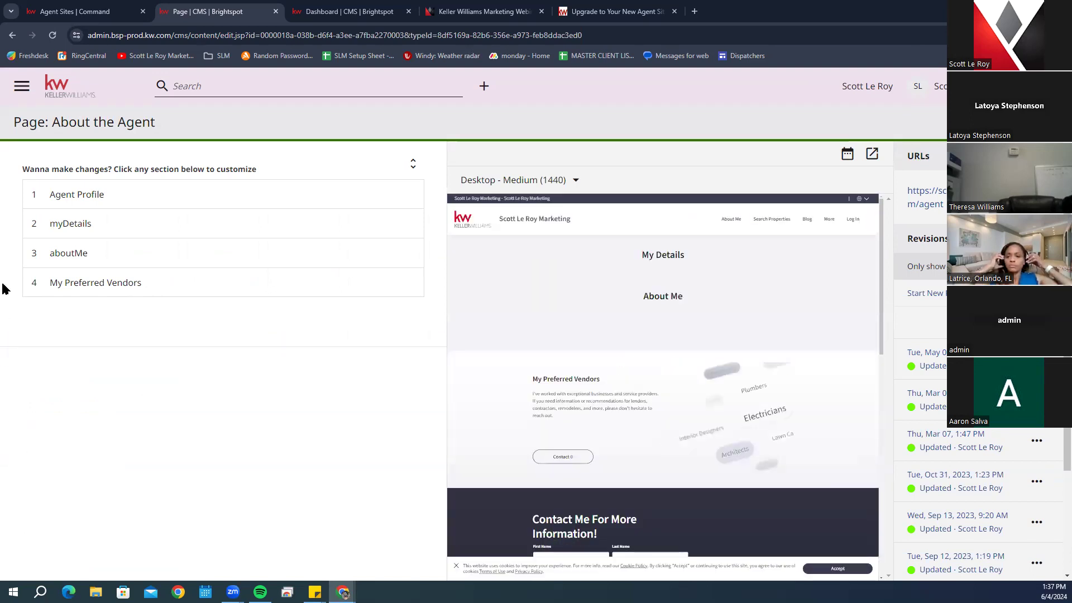
Switch the Agent Profile module to Display, then return it to Hide
left_click(110, 193)
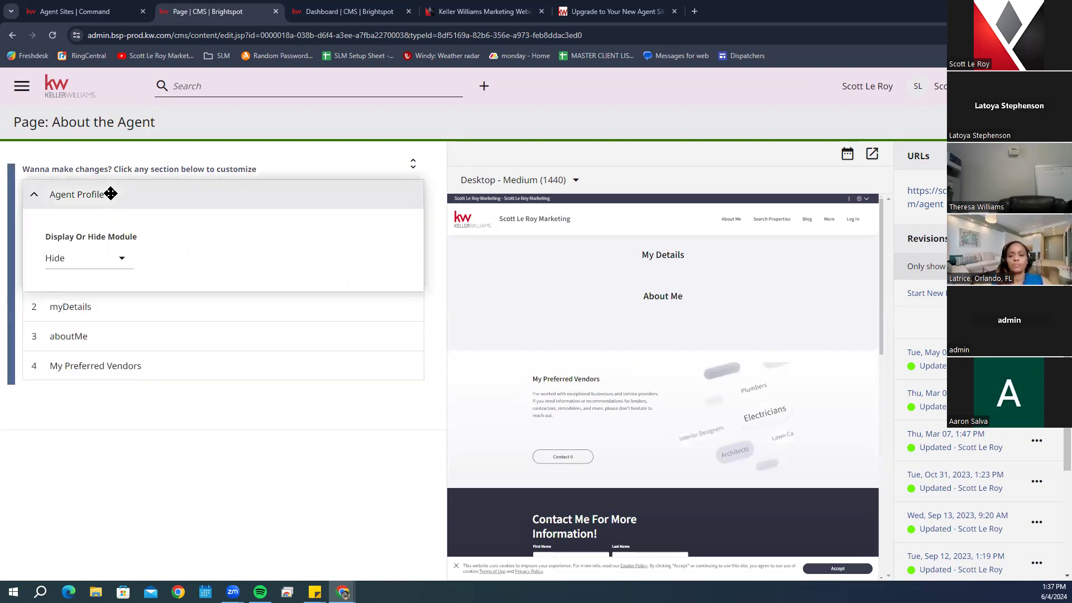
left_click(115, 260)
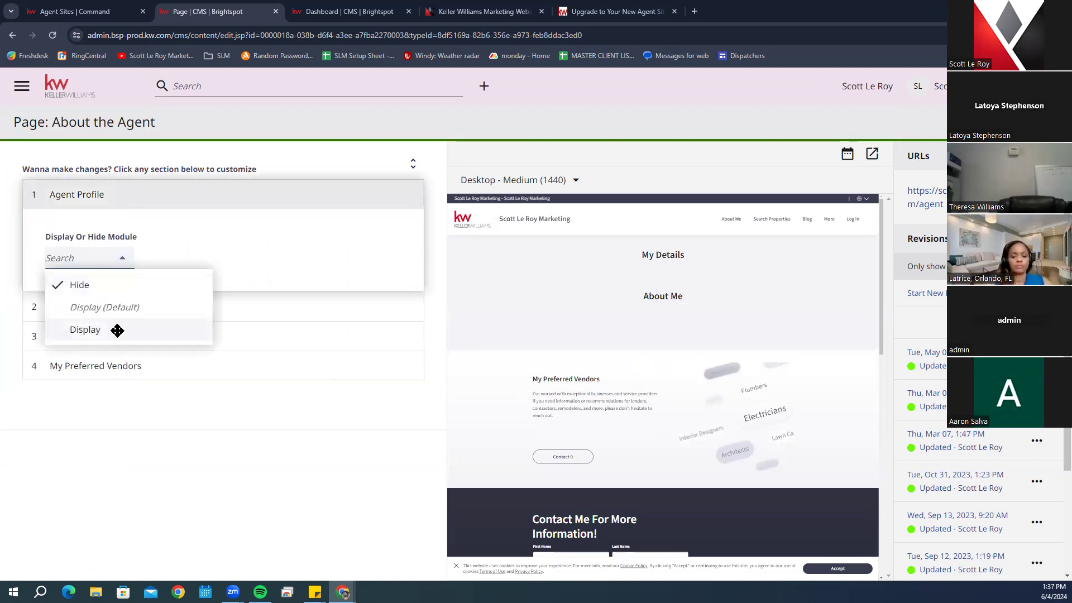
left_click(90, 330)
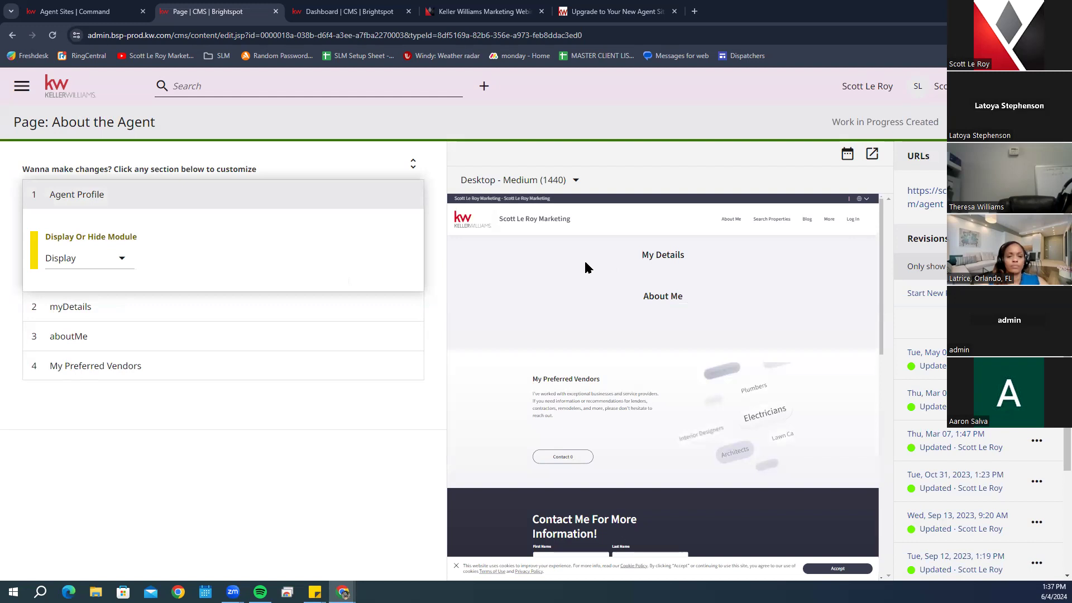
left_click(112, 259)
left_click(80, 285)
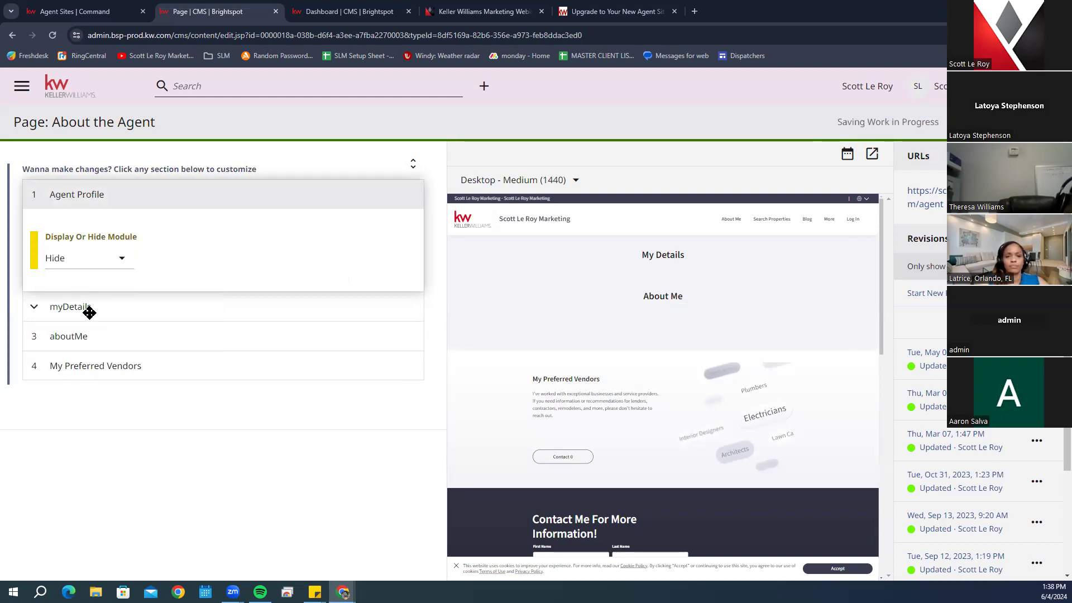
Expand the myDetails and aboutMe modules, keeping aboutMe set to Display
left_click(86, 307)
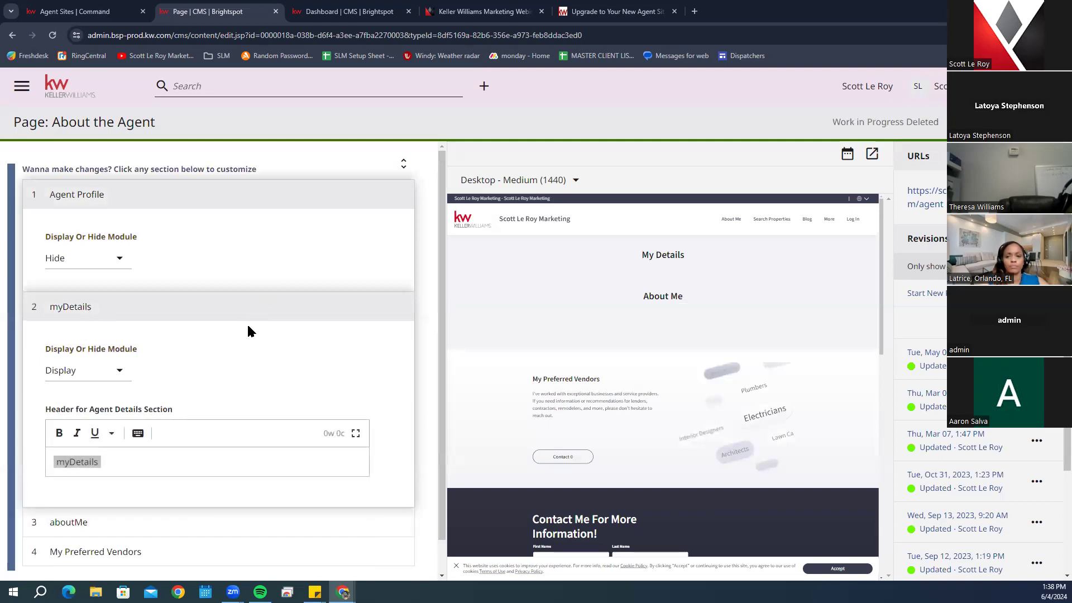
scroll(246, 323, "down", 1)
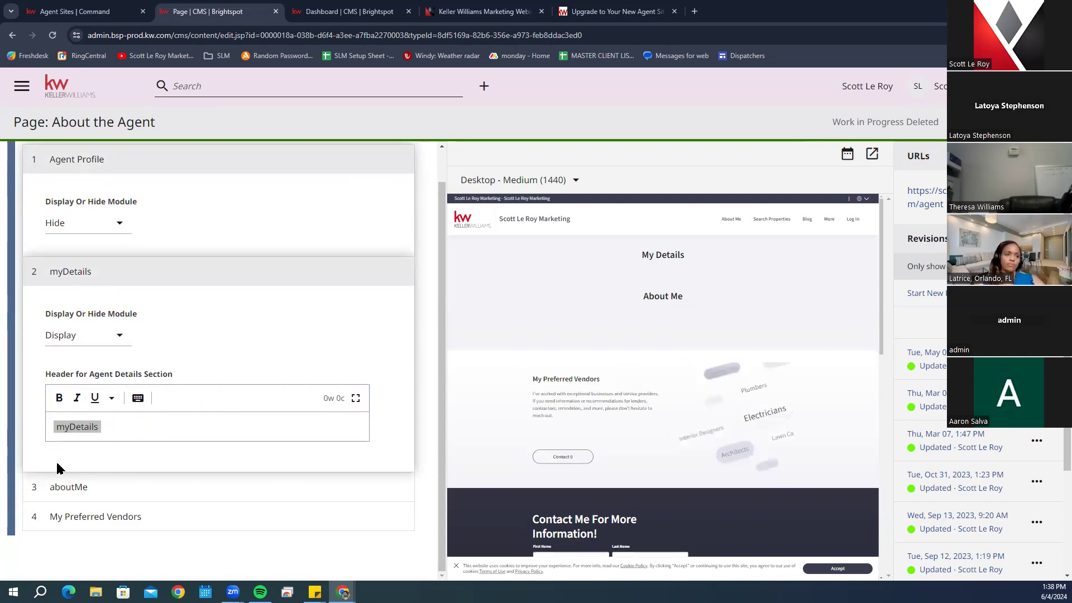
left_click(70, 494)
scroll(126, 376, "down", 3)
left_click(114, 365)
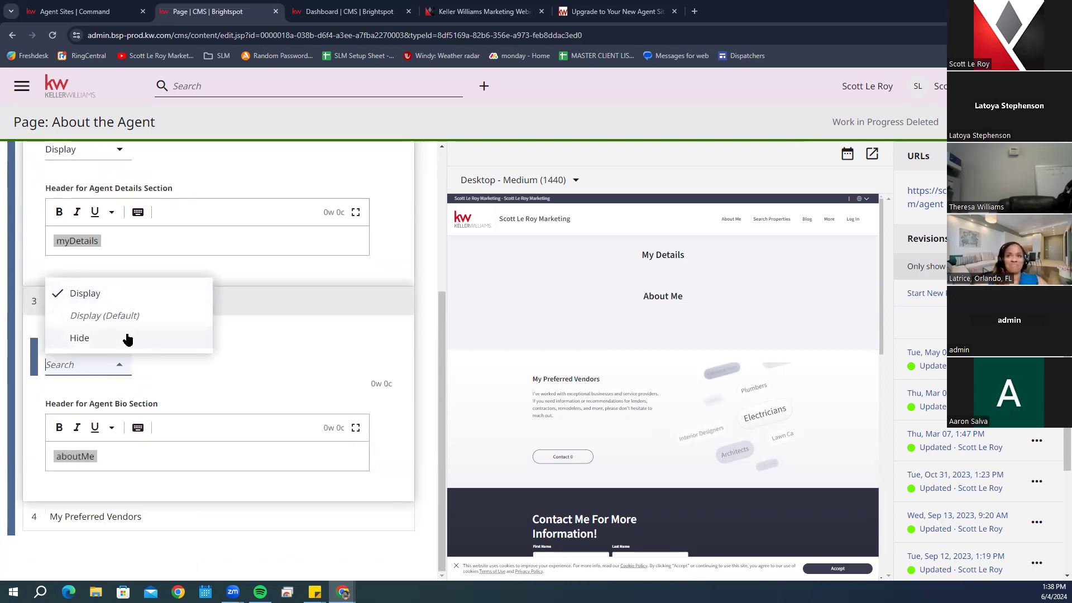
left_click(131, 292)
Expand the My Preferred Vendors module to view its settings
scroll(235, 363, "up", 2)
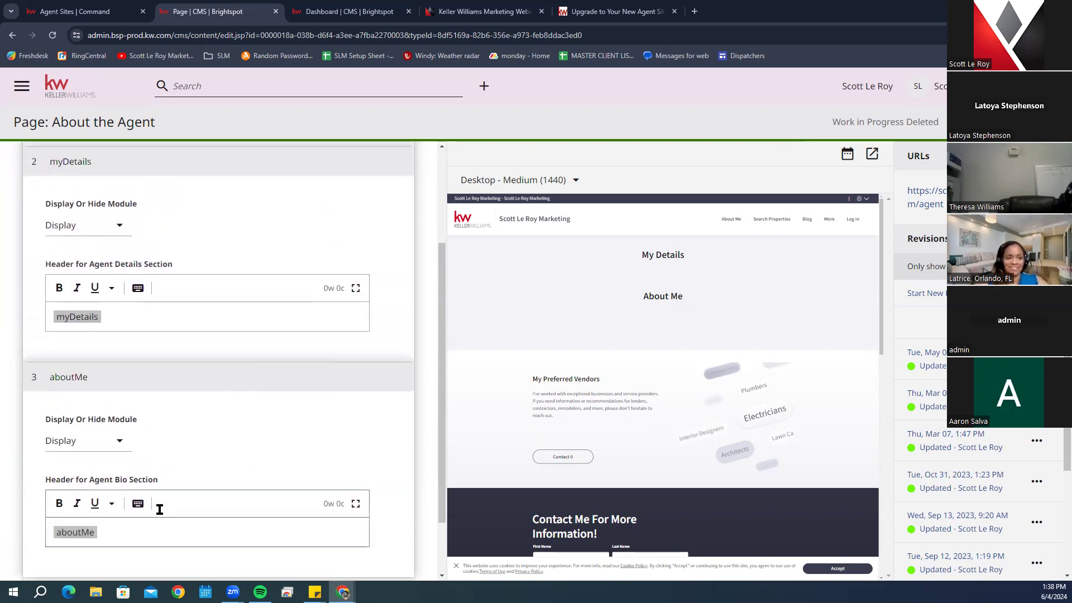
scroll(106, 536, "down", 2)
left_click(96, 516)
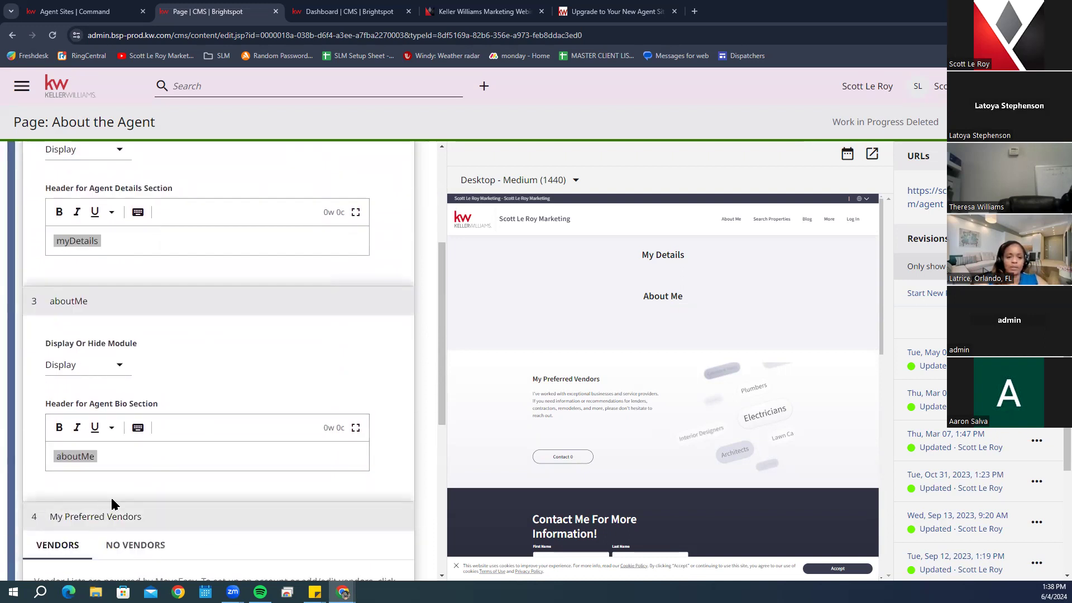
scroll(84, 473, "down", 6)
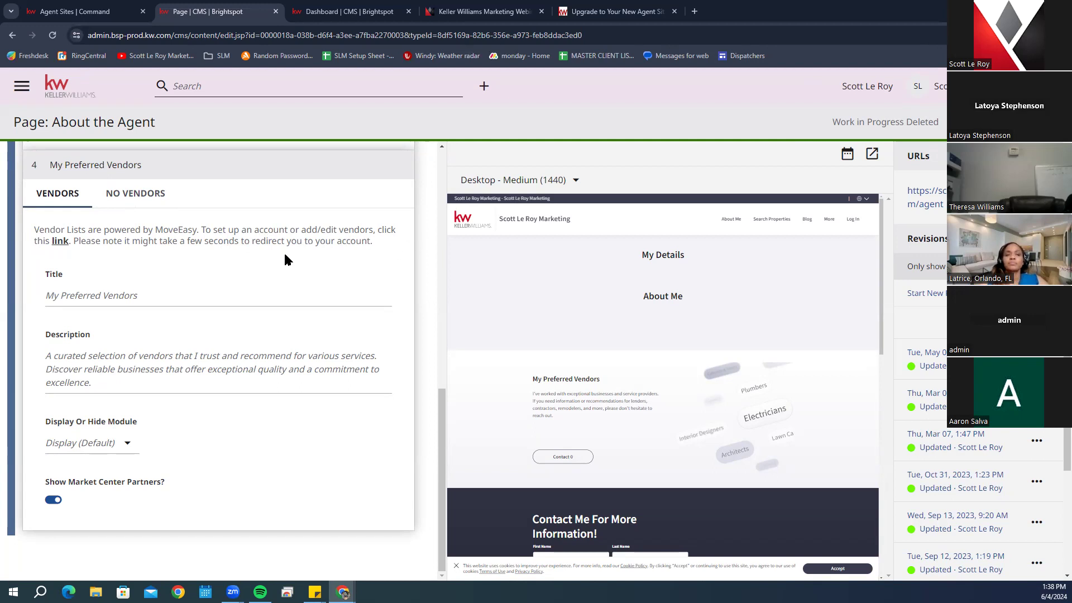
Open the My Preferred Vendors setup link in a new tab, allowing the blocked MoveEasy pop-up
left_click(56, 244)
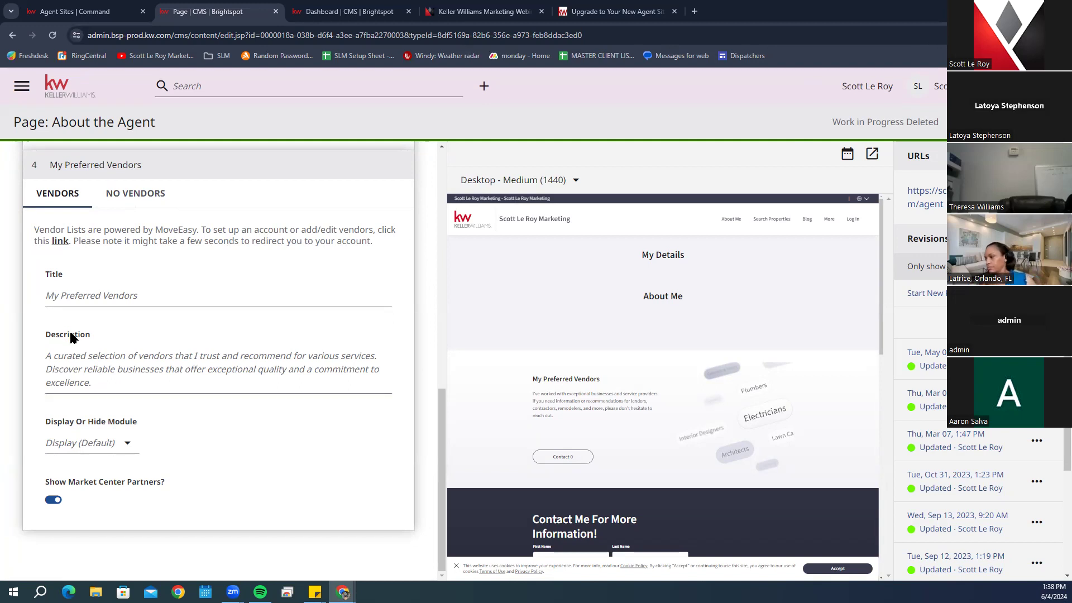
right_click(62, 246)
left_click(88, 257)
left_click(514, 8)
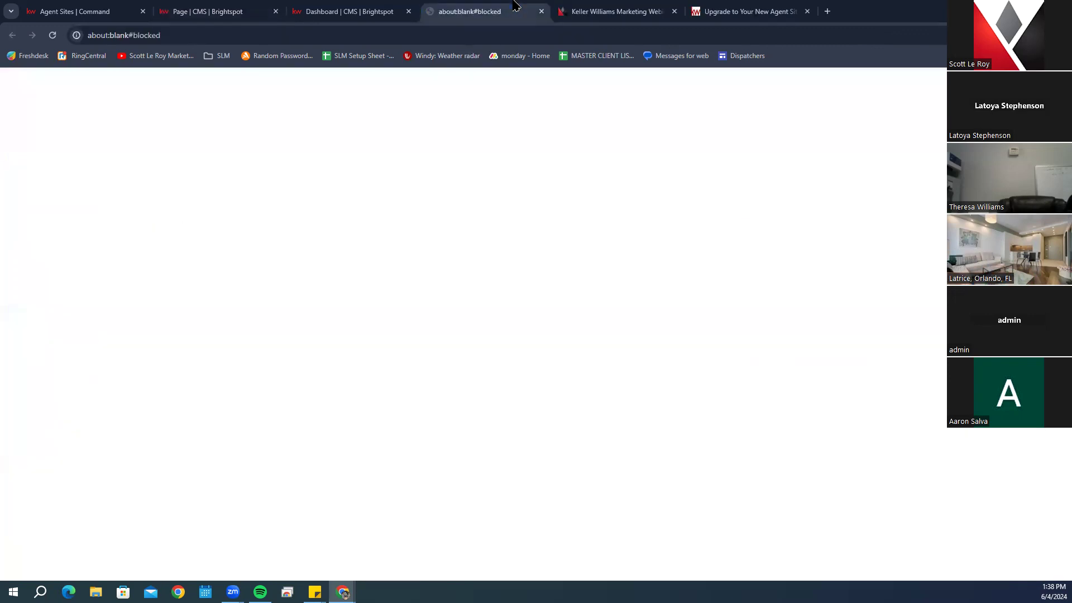
left_click(541, 12)
left_click(212, 11)
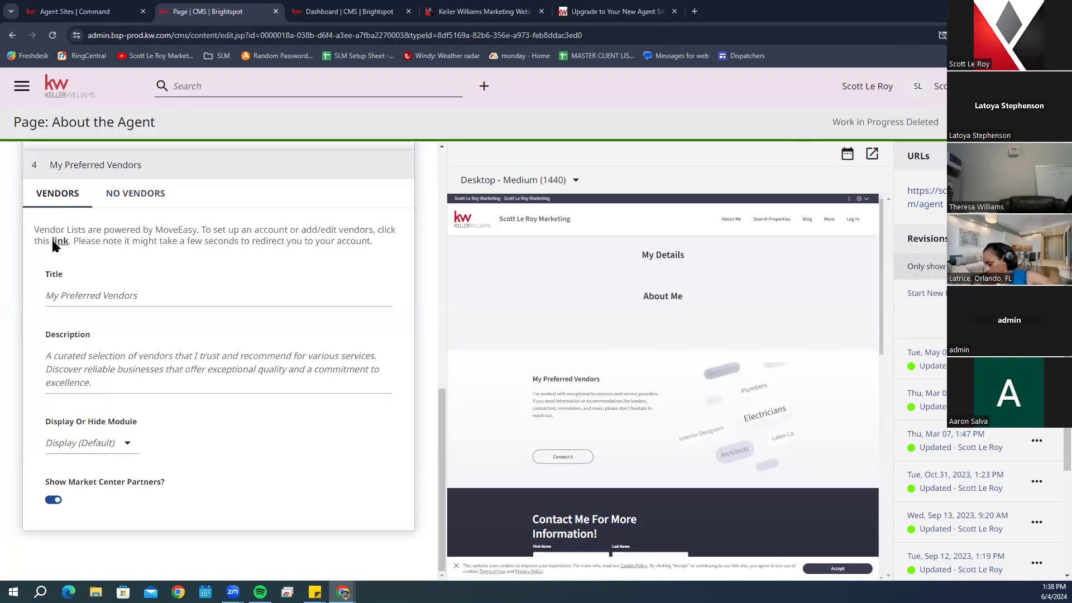
left_click(943, 35)
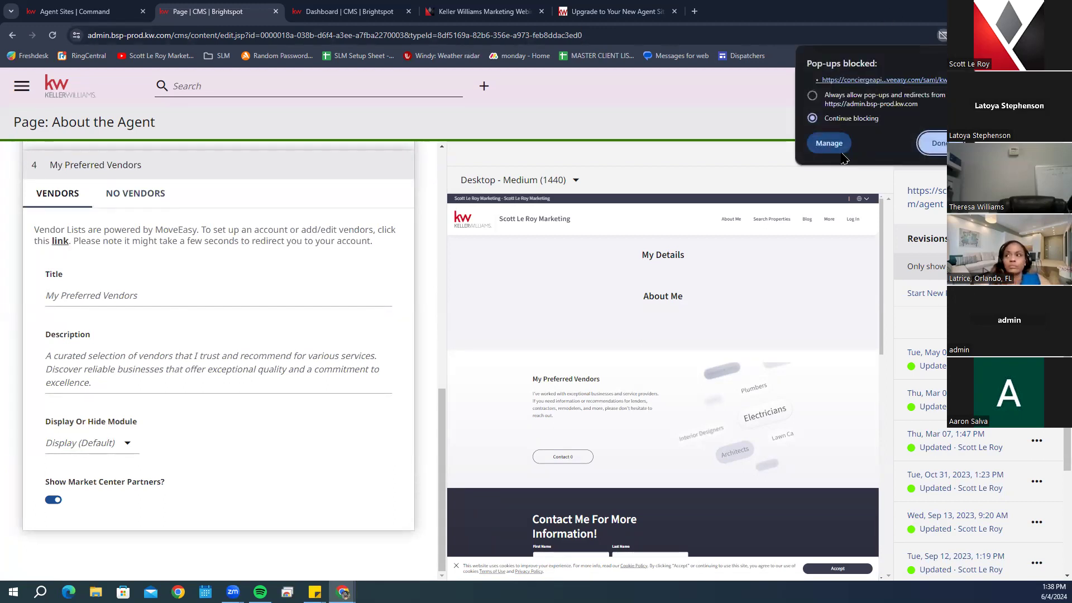
left_click(882, 80)
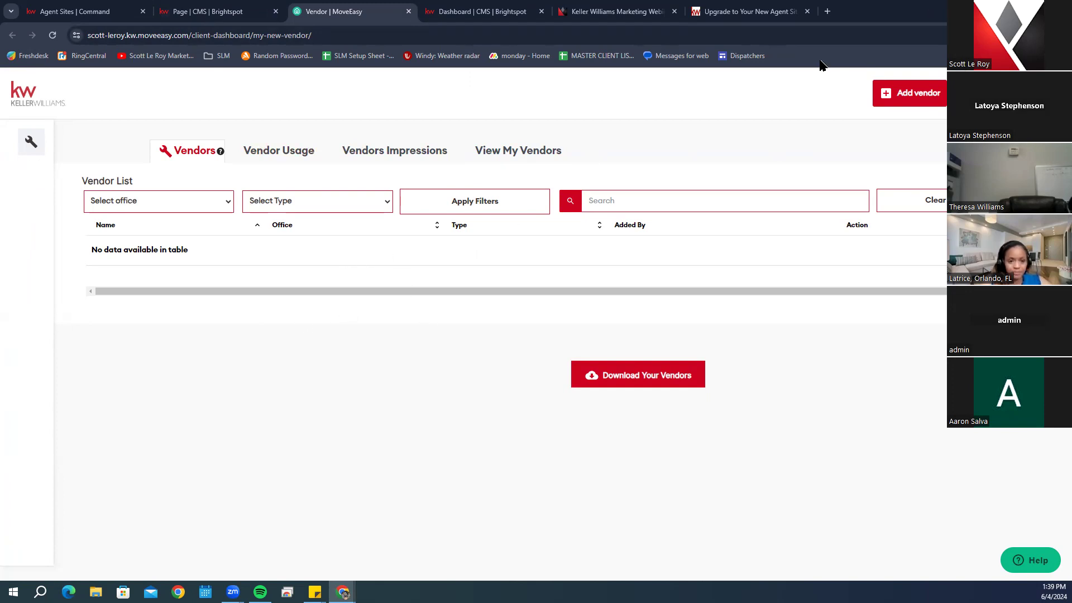
Start a new MoveEasy vendor and choose Appraiser as its Vendor Type
left_click(927, 97)
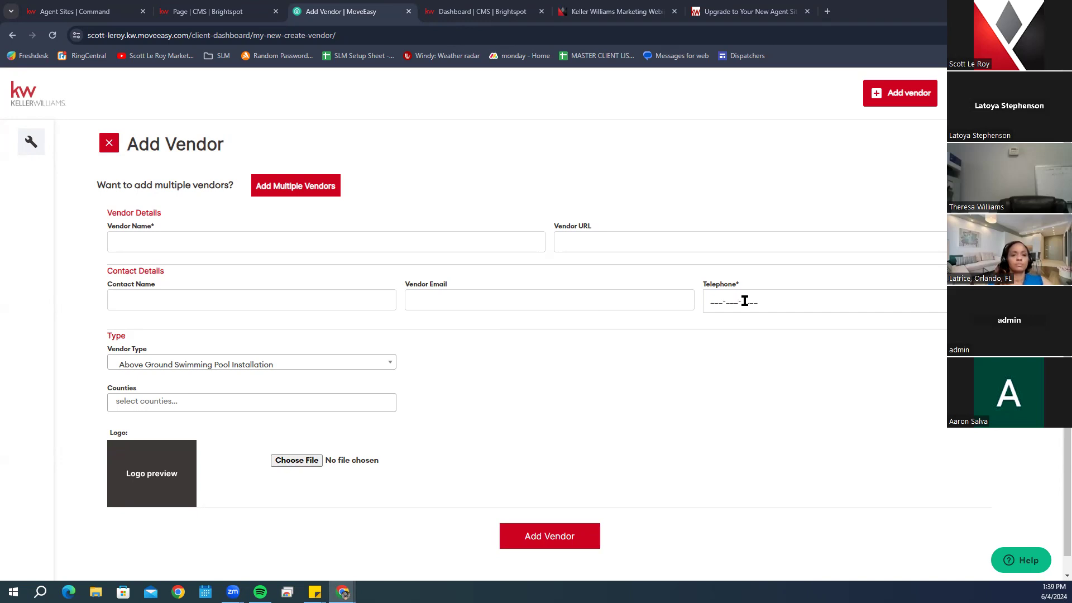
left_click(241, 363)
scroll(220, 430, "down", 2)
left_click(210, 441)
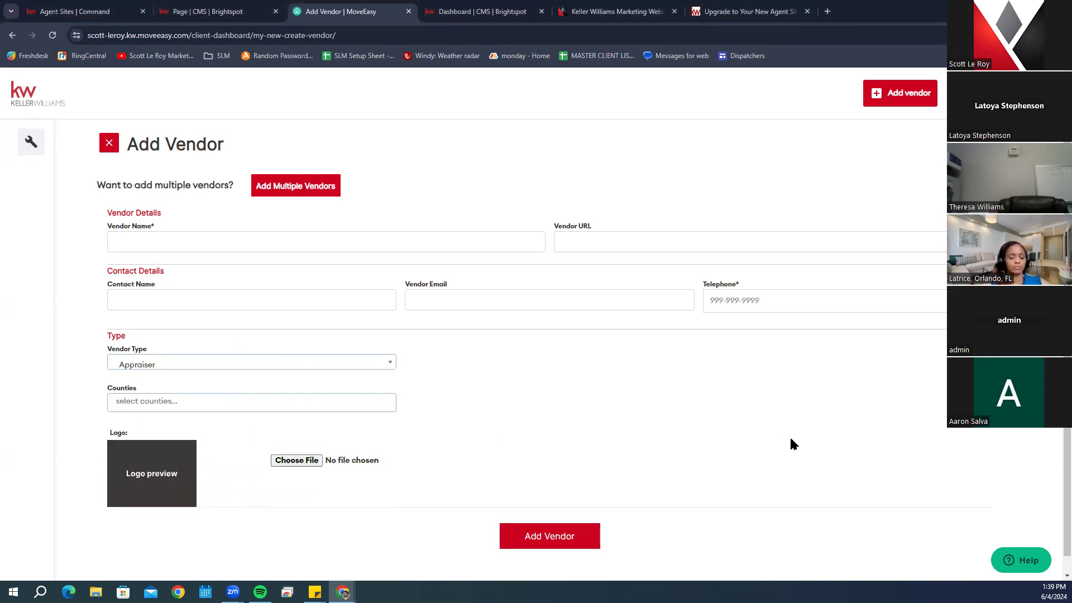
left_click(299, 404)
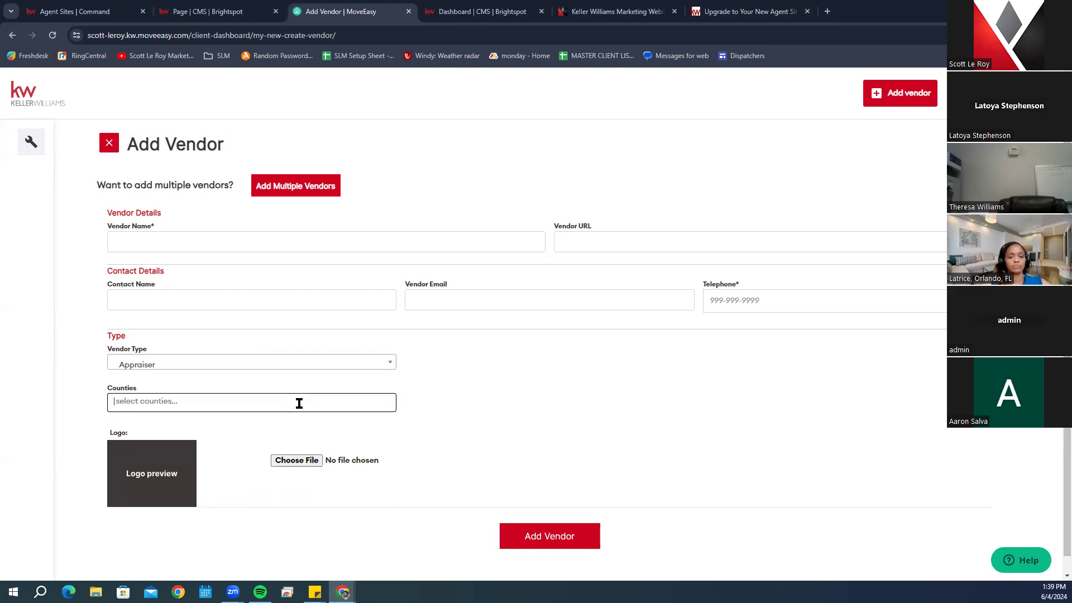
left_click(485, 390)
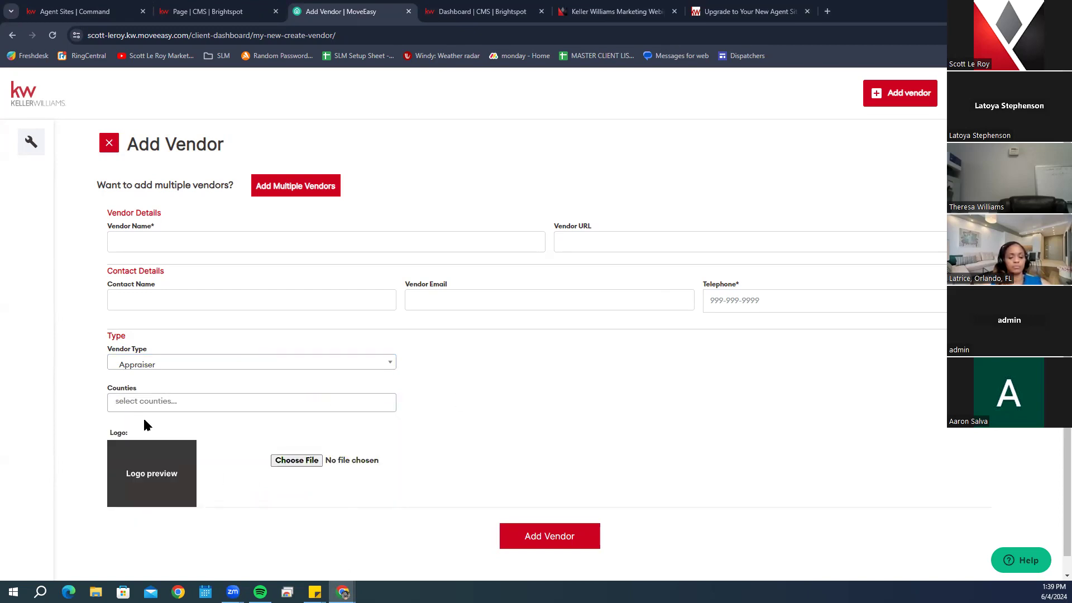
scroll(140, 446, "down", 1)
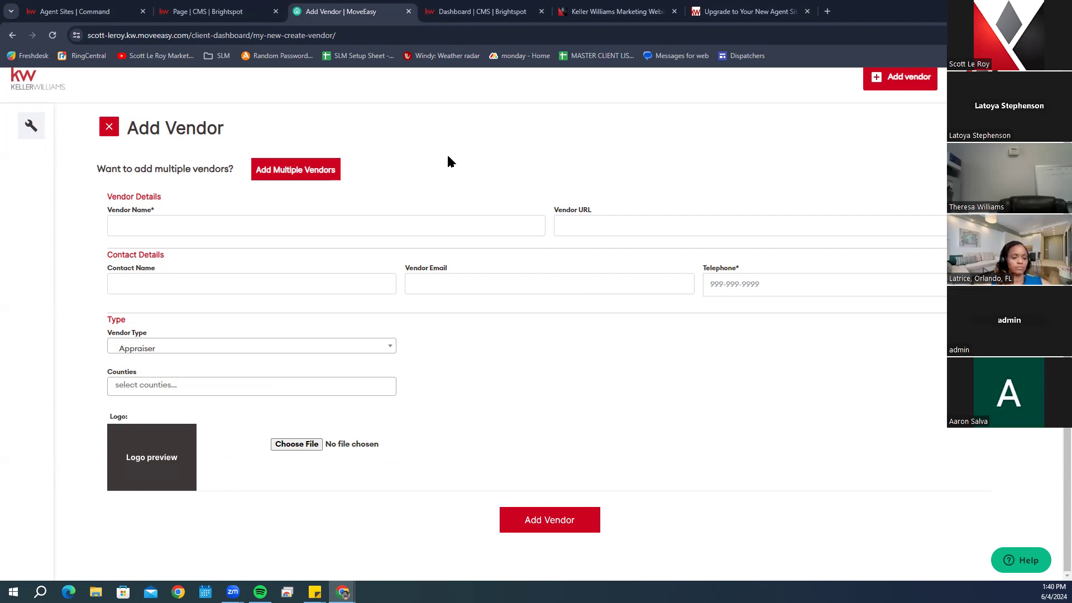
Close the MoveEasy tab, reload the About the Agent editor and return to the dashboard
left_click(408, 12)
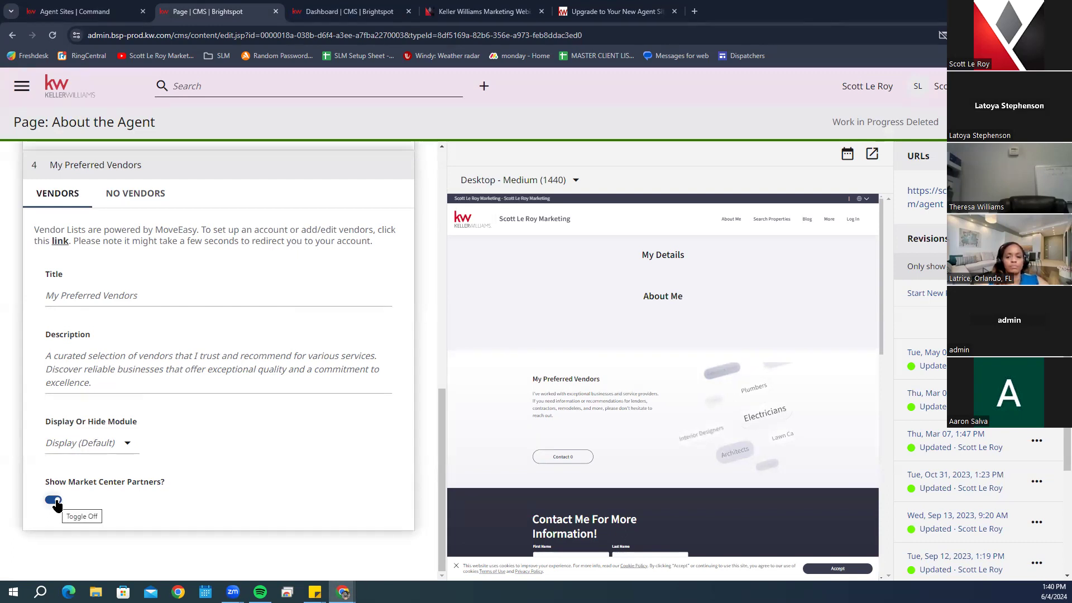
scroll(101, 514, "up", 2)
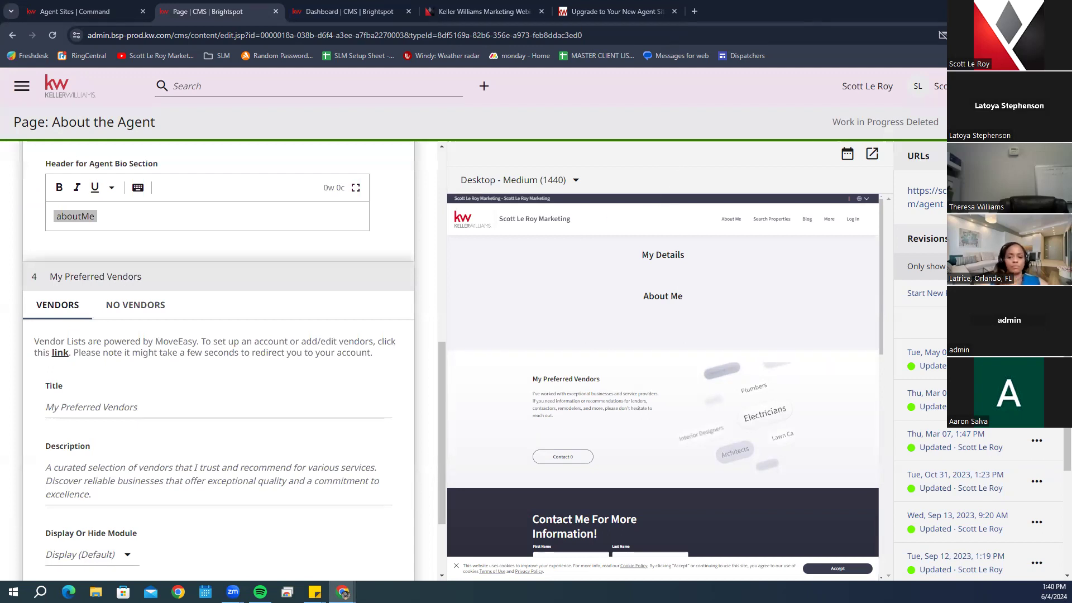
key("F5")
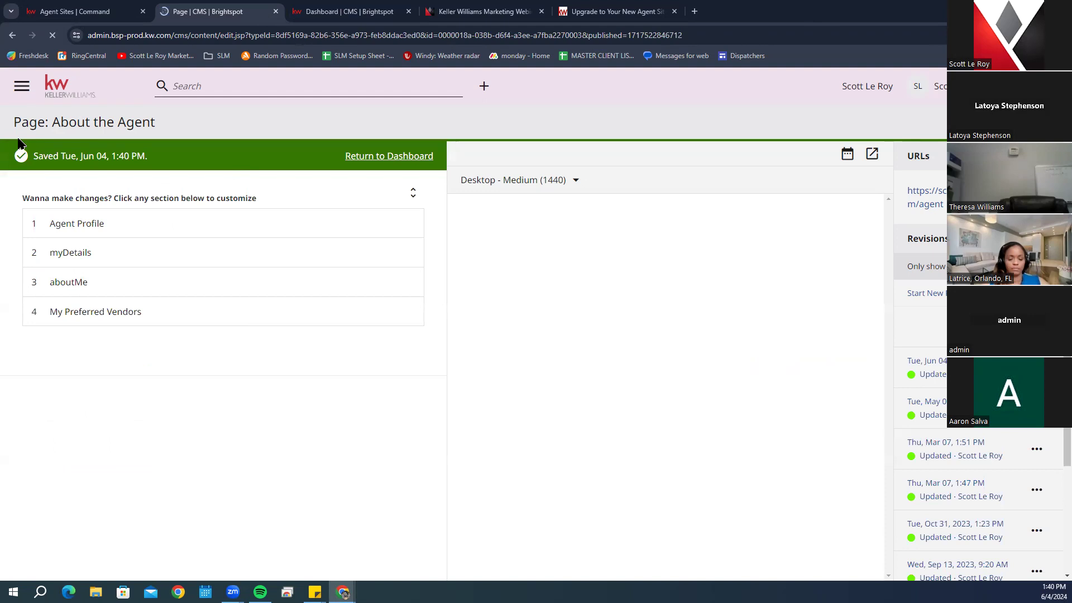
left_click(360, 160)
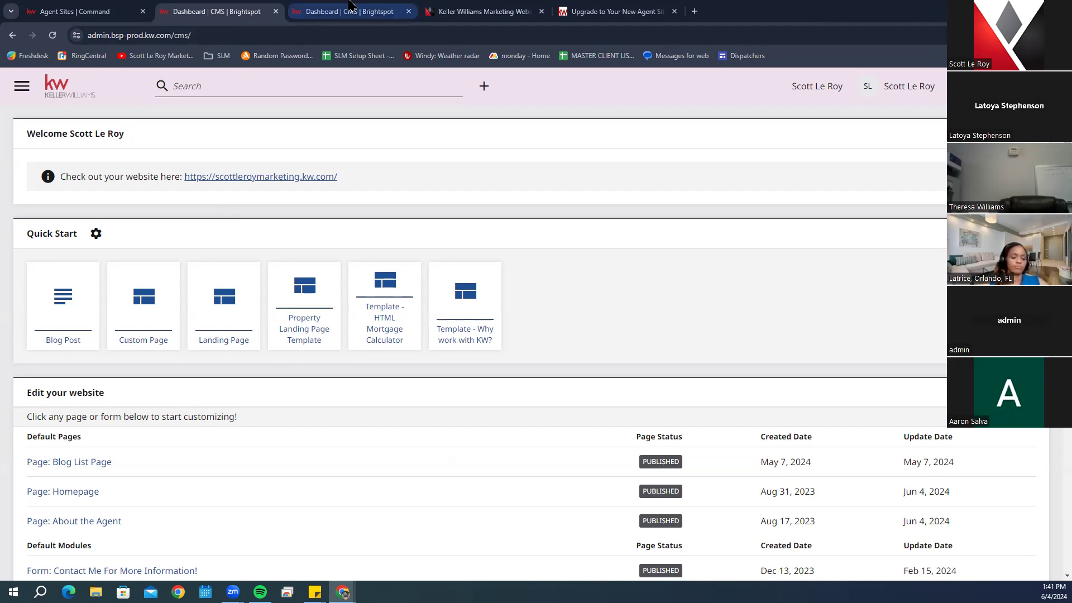
Close the shared preview and open the Keller Williams agent website in a new tab
left_click(337, 15)
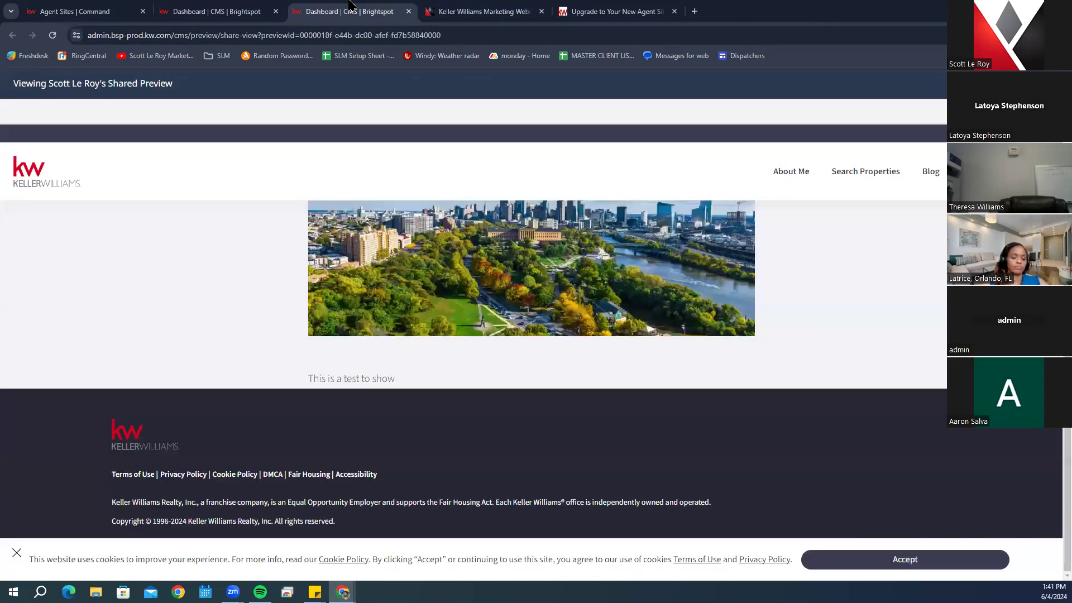
left_click(408, 12)
left_click(204, 11)
right_click(263, 176)
left_click(311, 182)
left_click(347, 11)
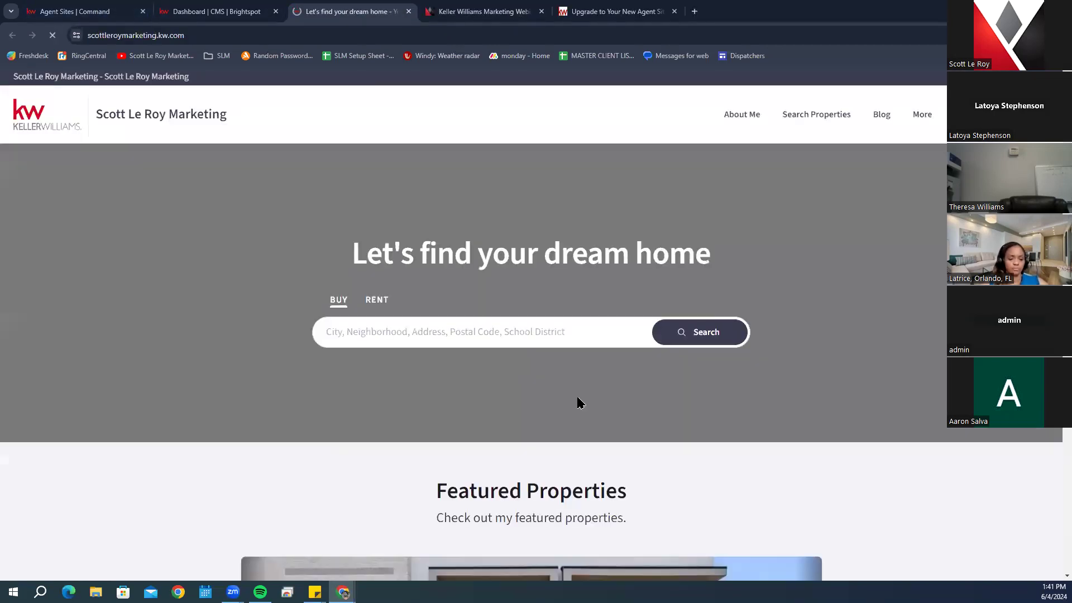
Browse the featured properties and view the 42 W Harding Street #E listing
left_click(519, 329)
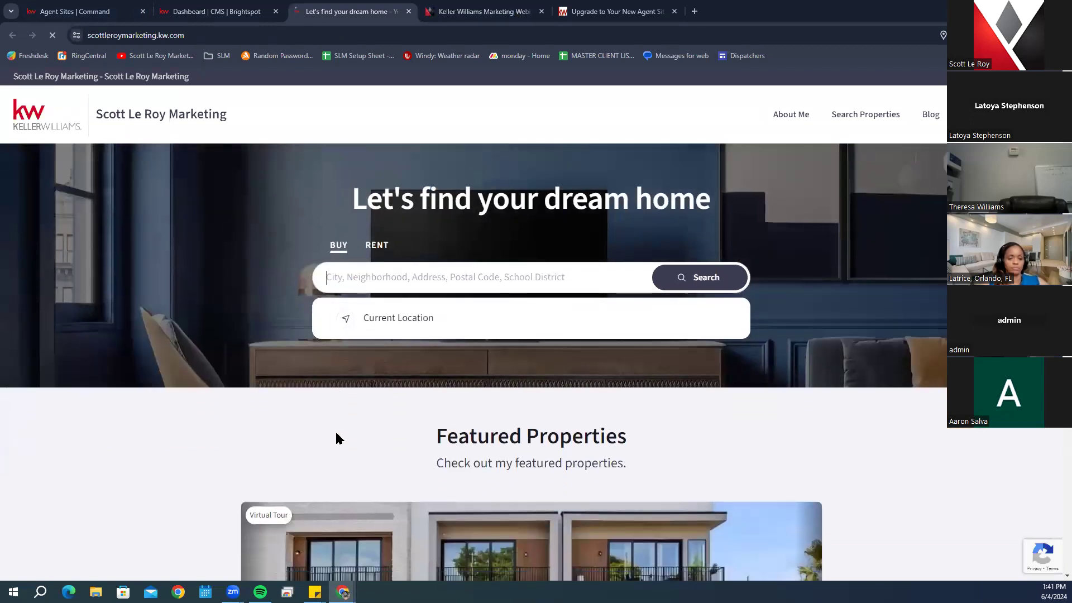
left_click(239, 275)
scroll(269, 312, "down", 10)
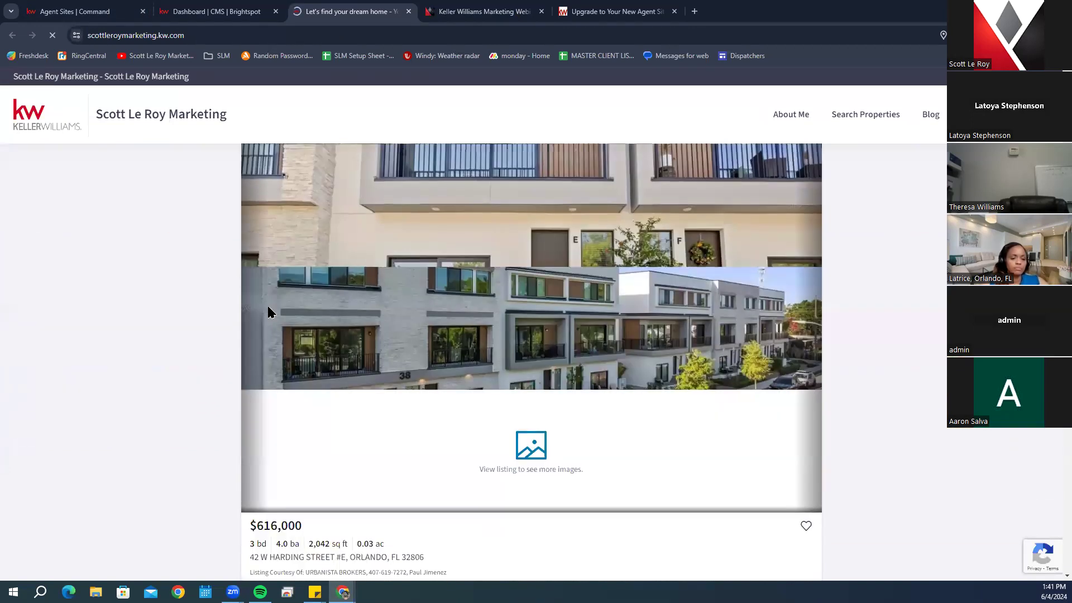
scroll(276, 303, "up", 10)
scroll(282, 324, "down", 8)
scroll(450, 395, "down", 10)
scroll(617, 340, "up", 4)
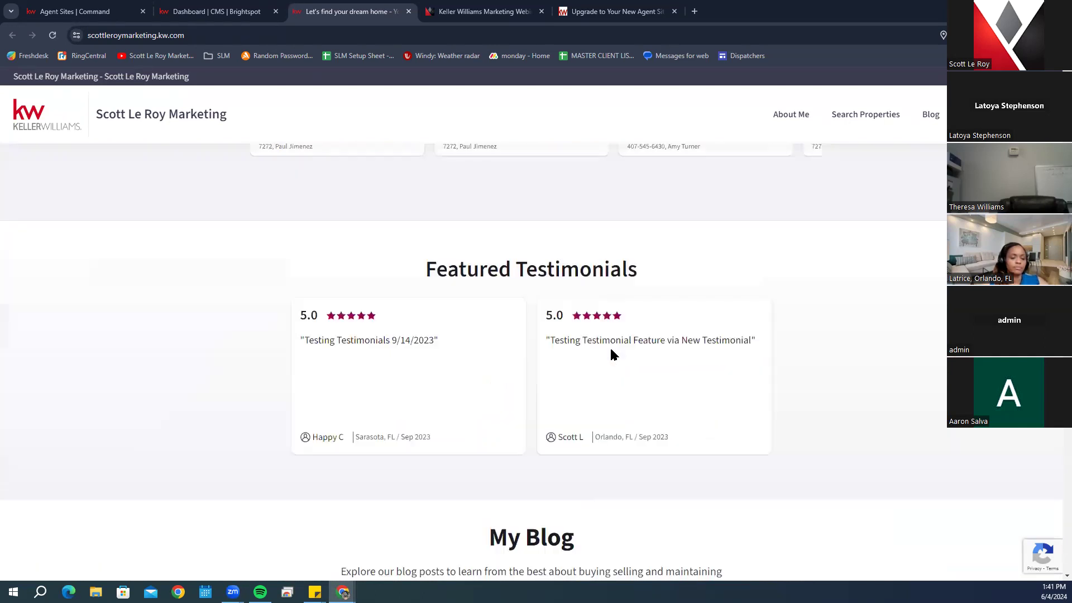
scroll(611, 352, "up", 8)
scroll(340, 300, "down", 4)
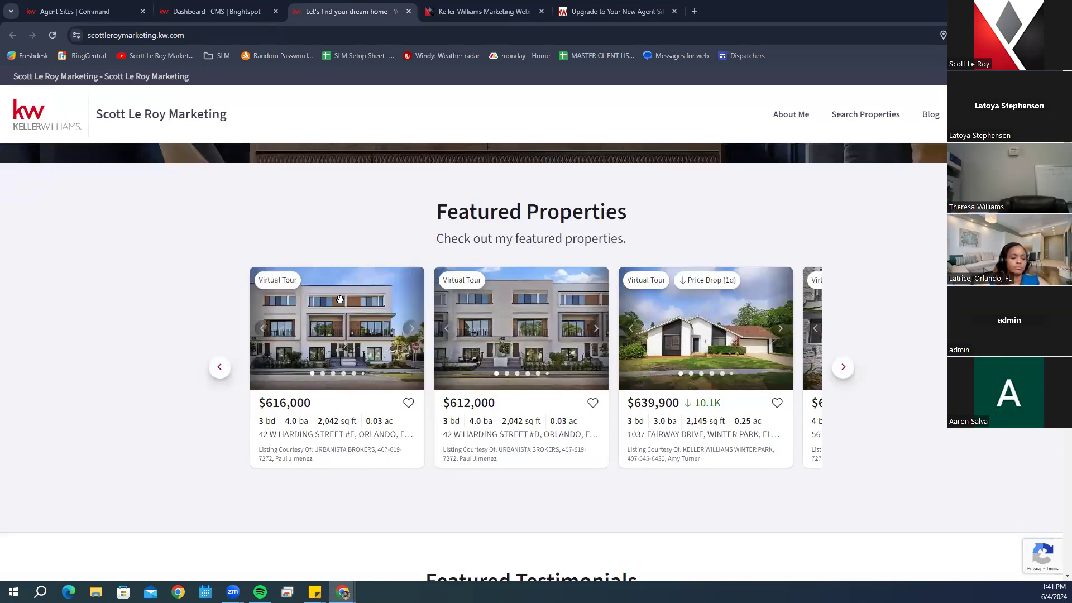
left_click(340, 300)
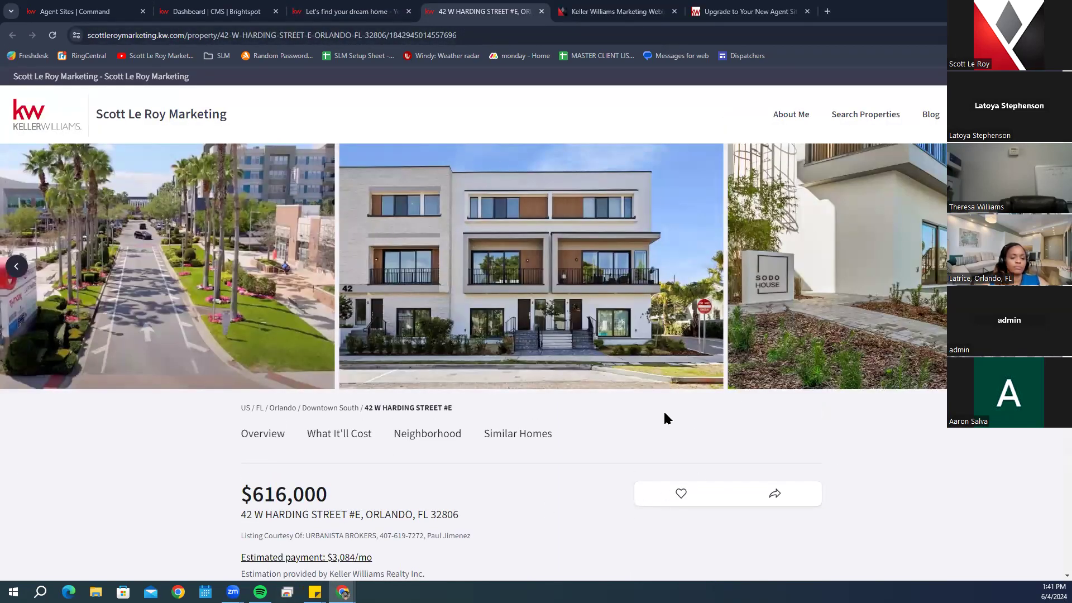
scroll(665, 418, "down", 8)
scroll(519, 397, "up", 8)
left_click(202, 7)
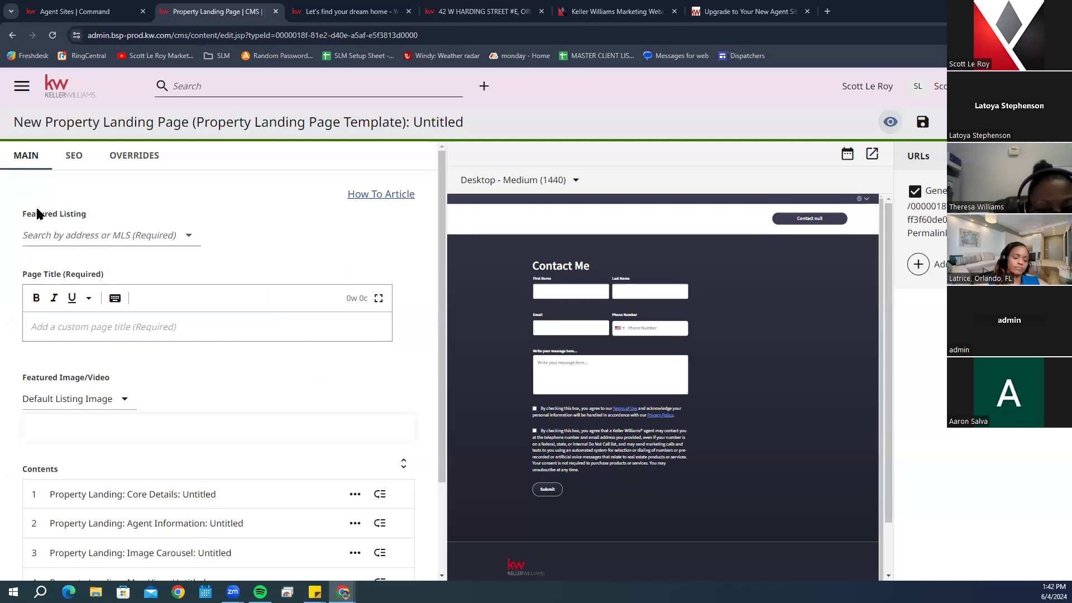
left_click(72, 239)
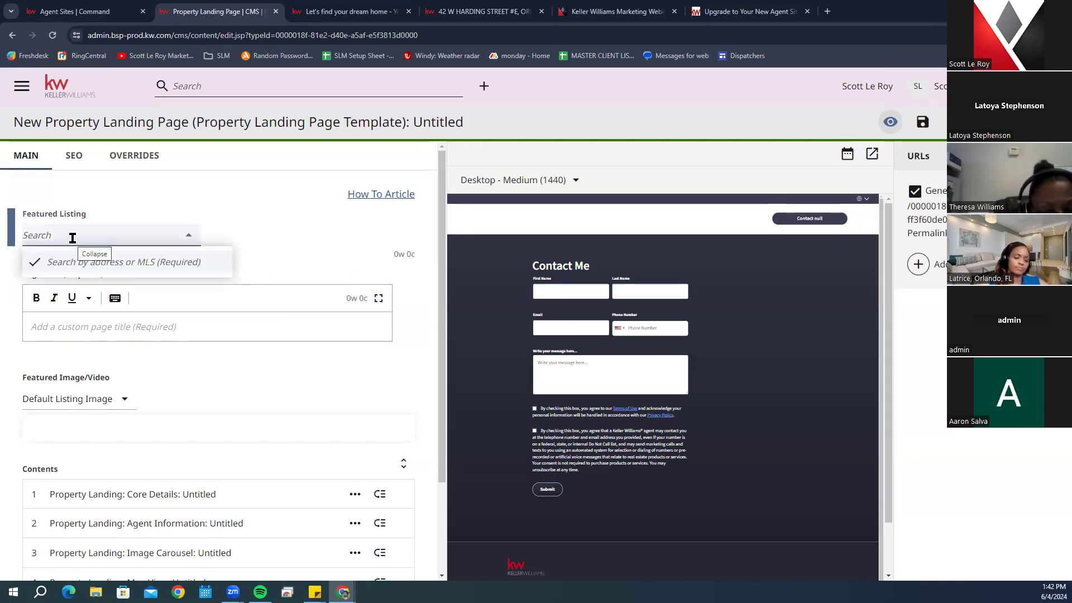
type("92")
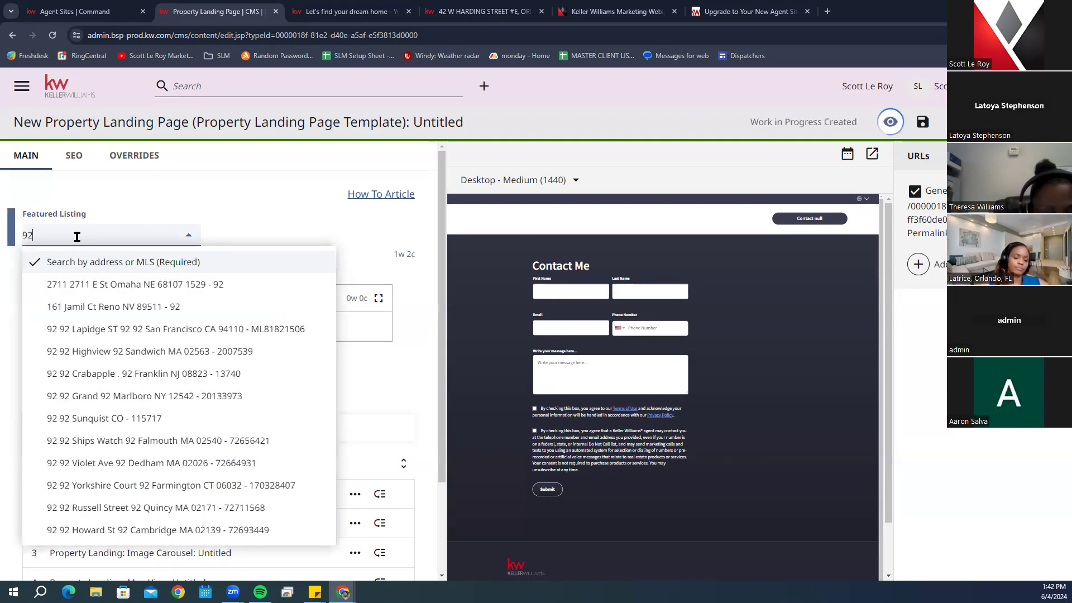
left_click(96, 331)
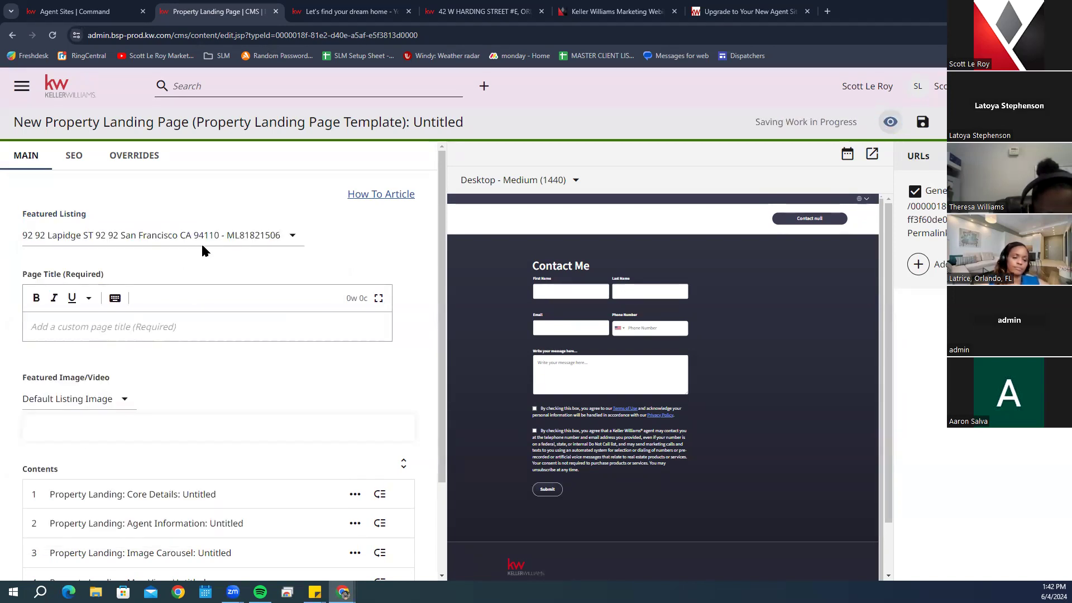
left_click(143, 333)
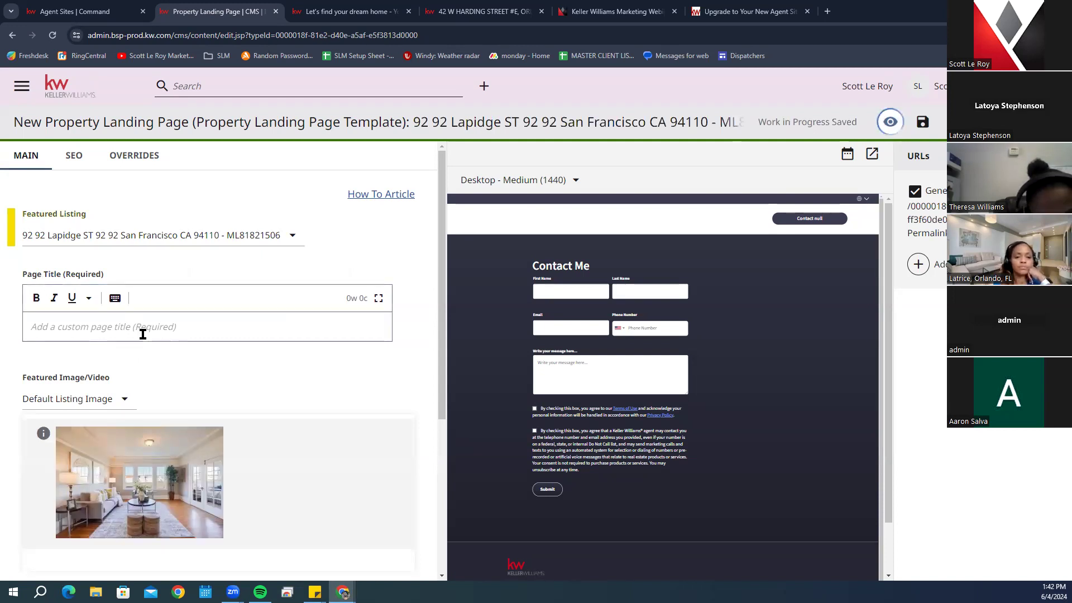
Title the landing page 'Check It Out'
left_click(152, 329)
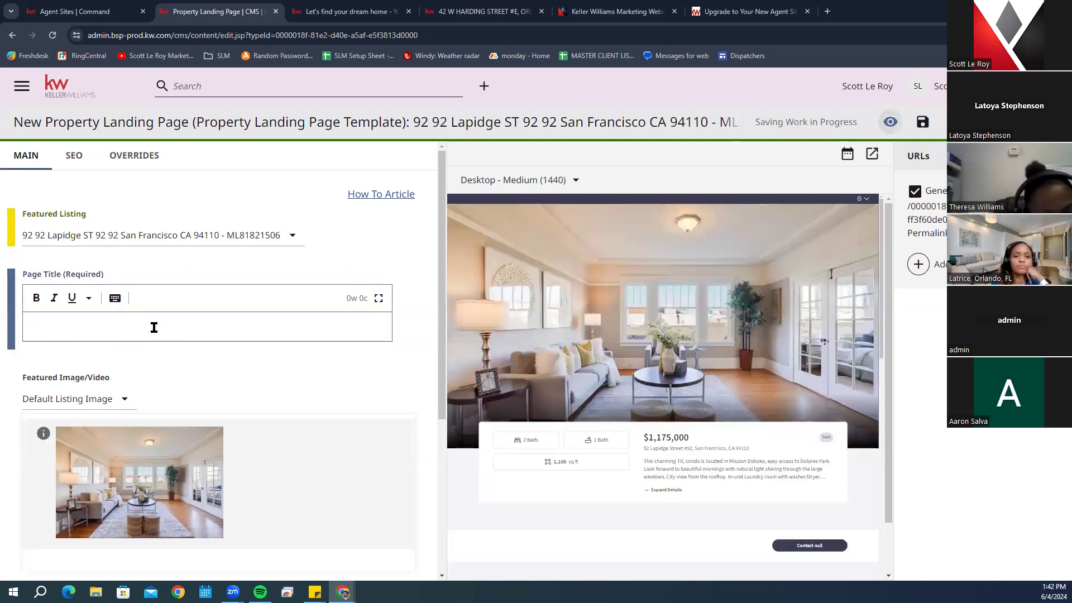
type("Check It O")
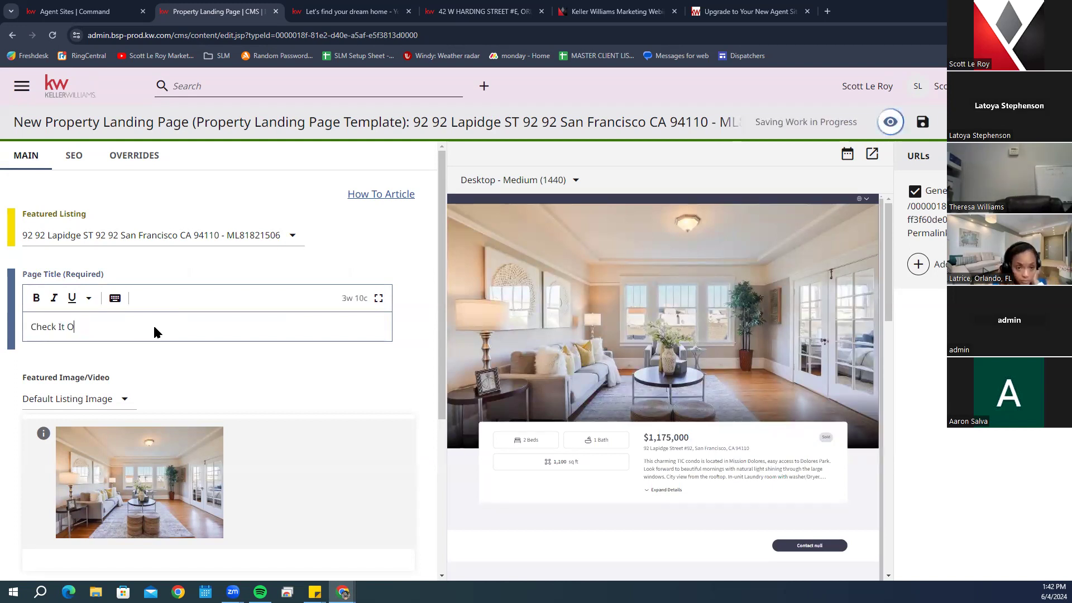
type("ut")
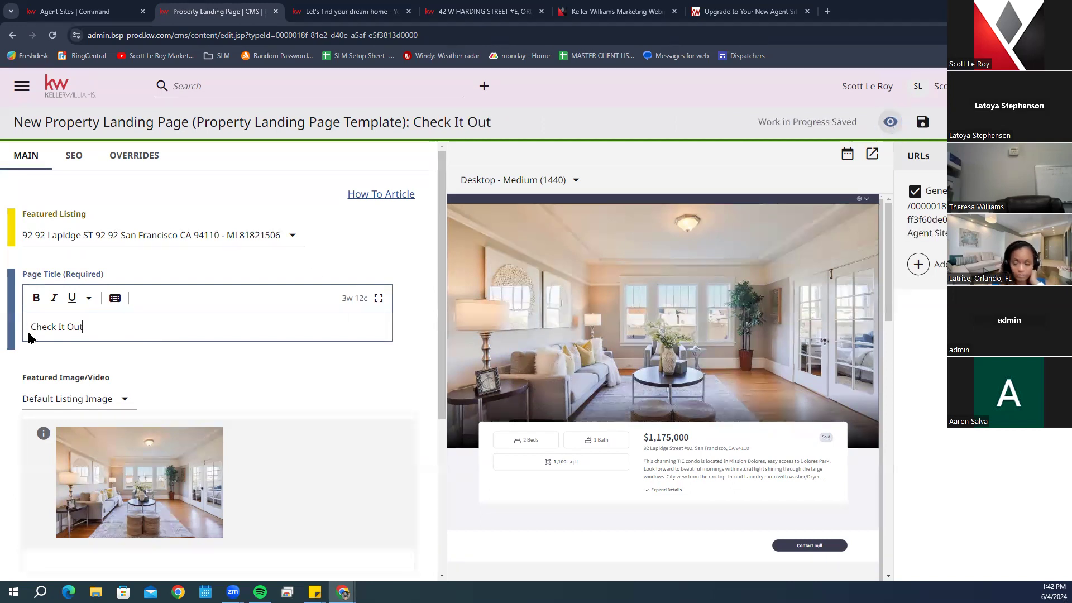
scroll(299, 354, "down", 5)
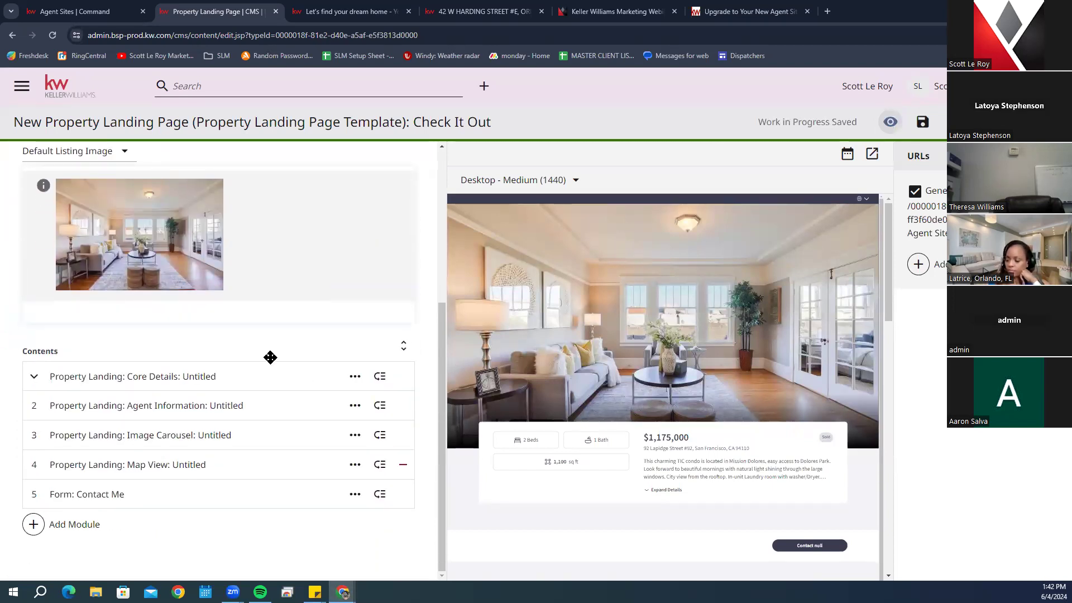
scroll(184, 293, "up", 2)
scroll(162, 295, "up", 3)
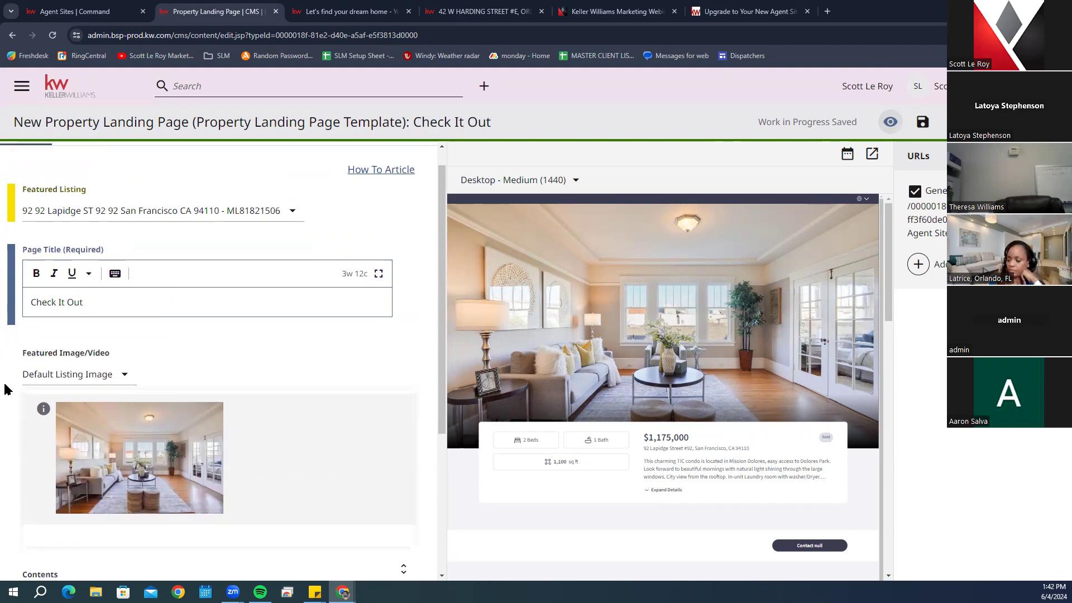
Set Featured Image/Video to Default Listing Image after abandoning a custom image choice
left_click(90, 375)
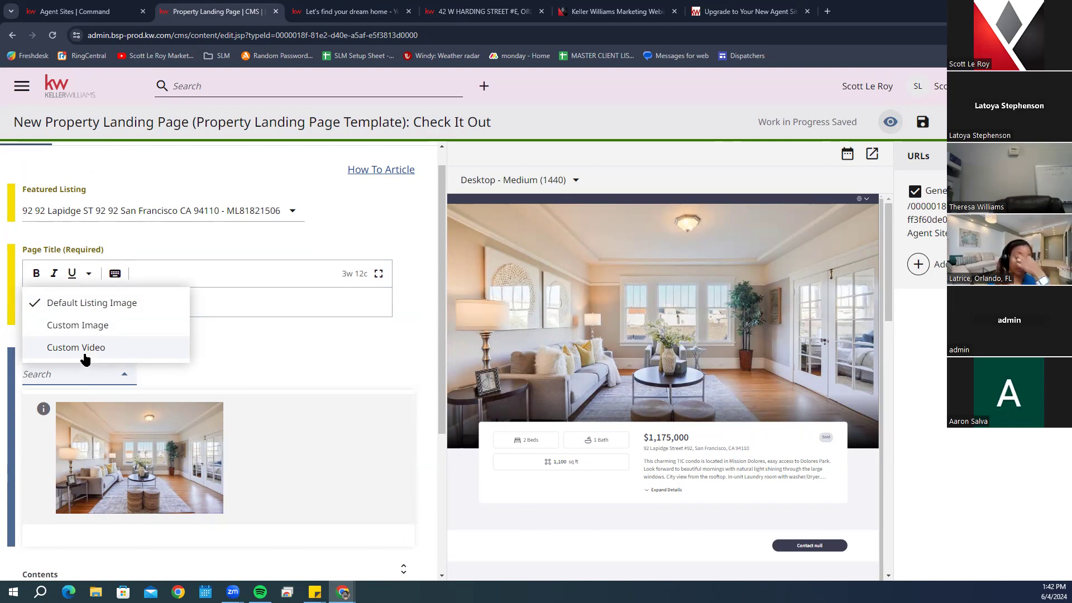
left_click(64, 326)
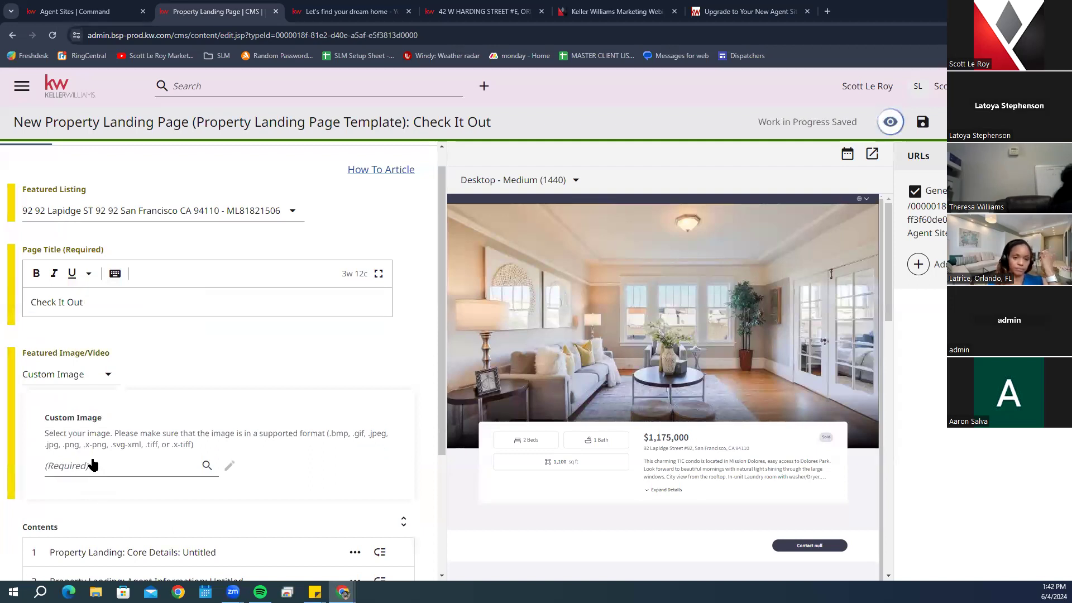
left_click(91, 465)
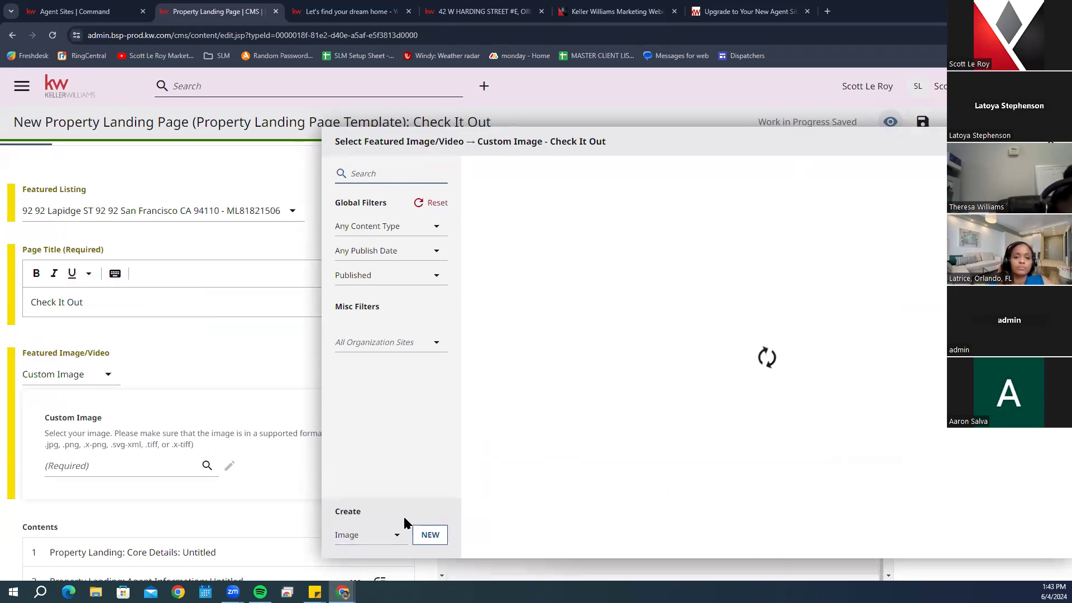
key("Escape")
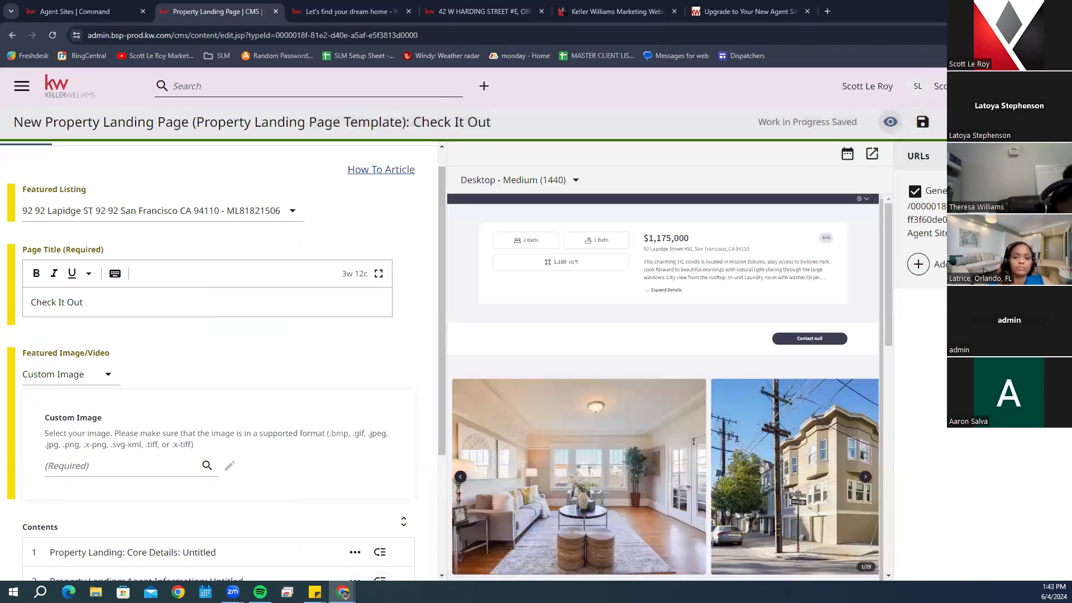
left_click(85, 382)
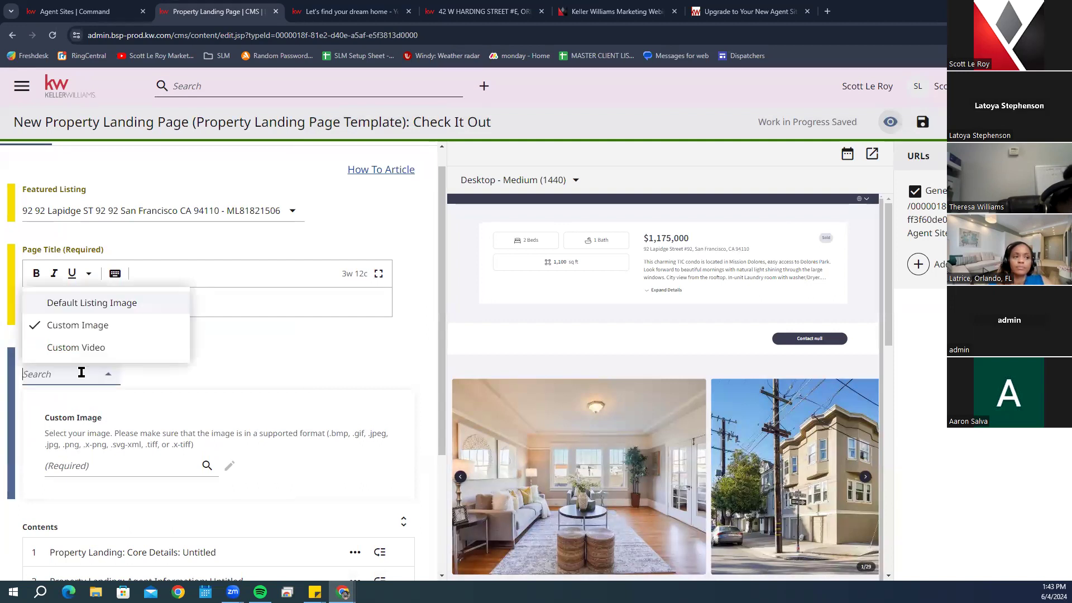
left_click(91, 303)
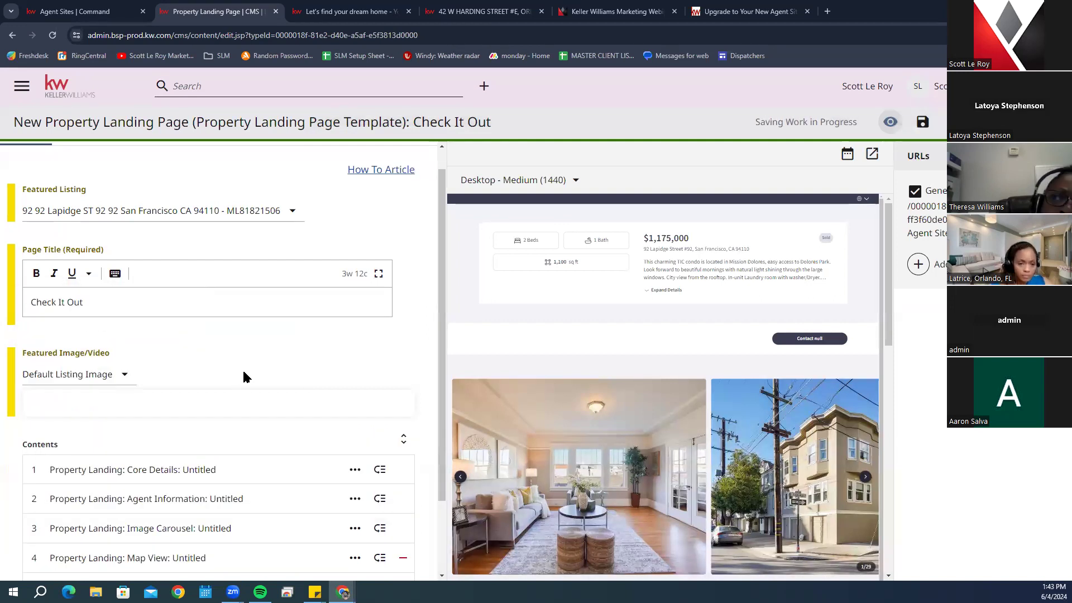
scroll(254, 369, "down", 2)
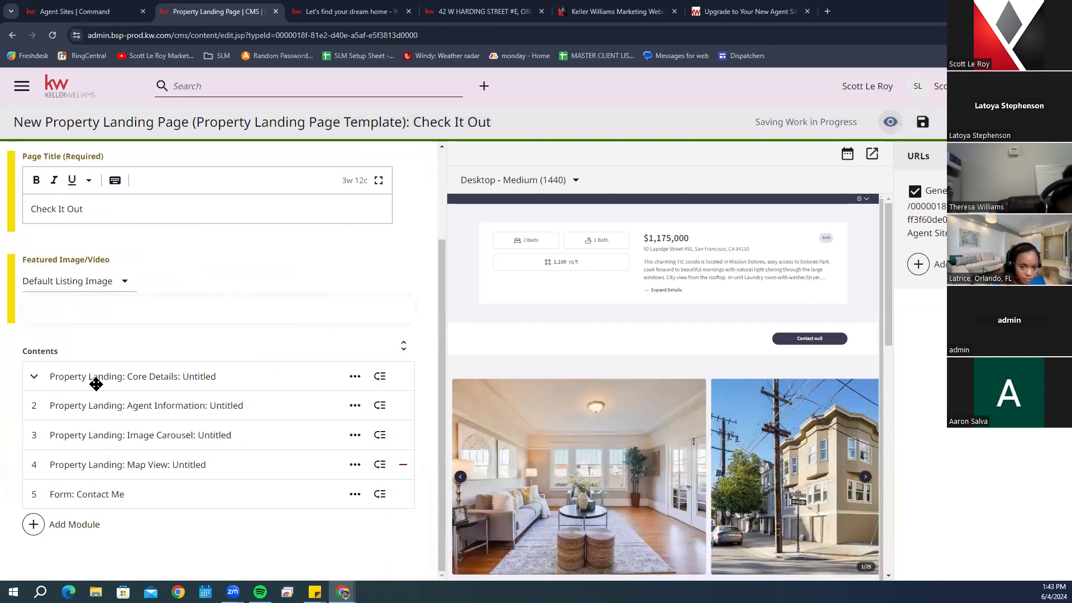
scroll(51, 488, "down", 1)
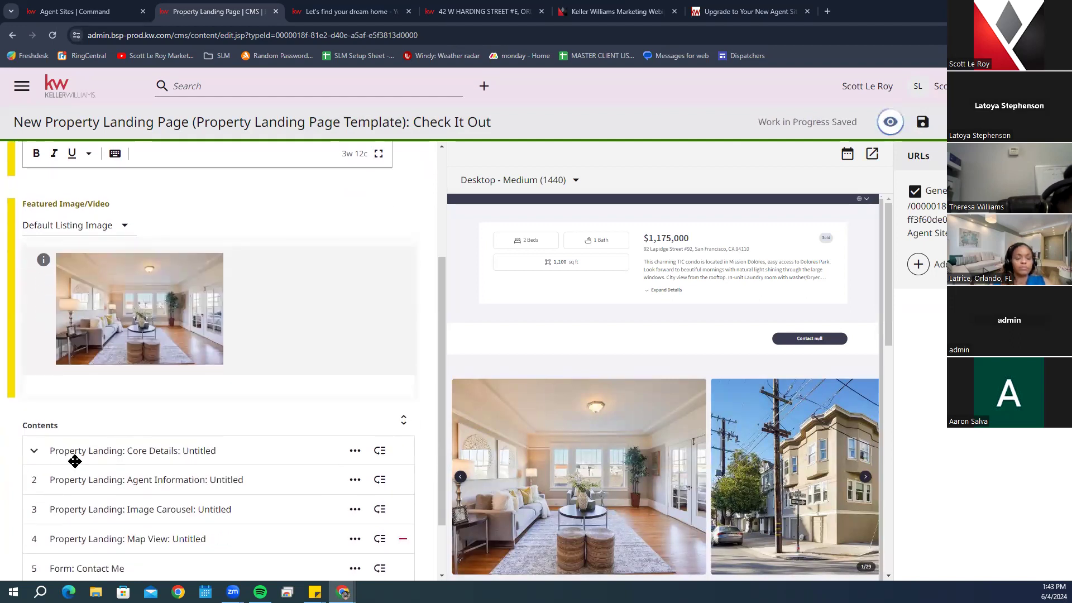
scroll(74, 446, "down", 1)
left_click(318, 395)
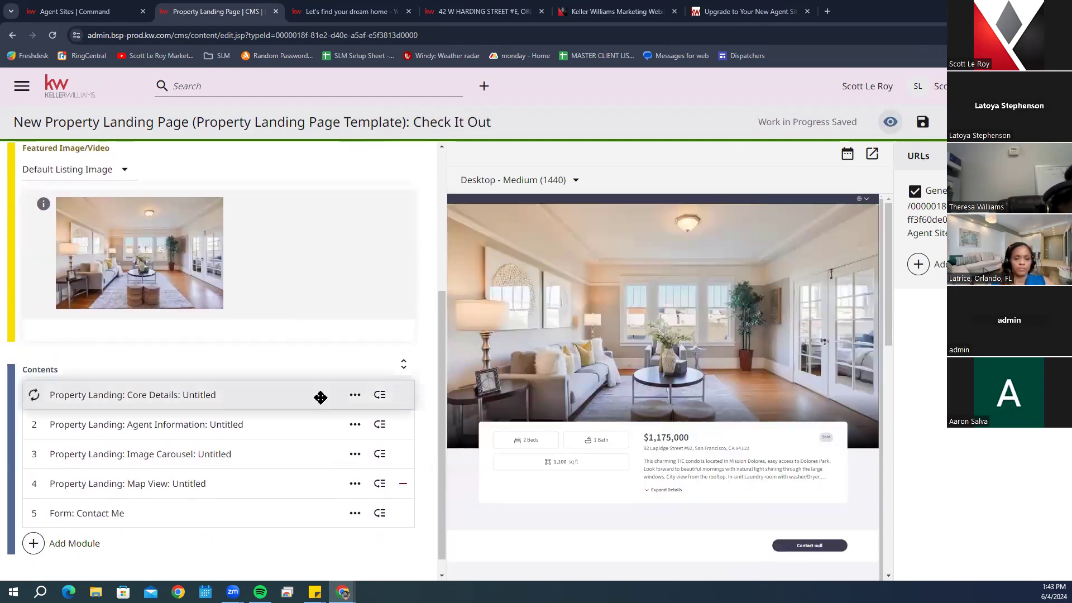
scroll(294, 383, "down", 3)
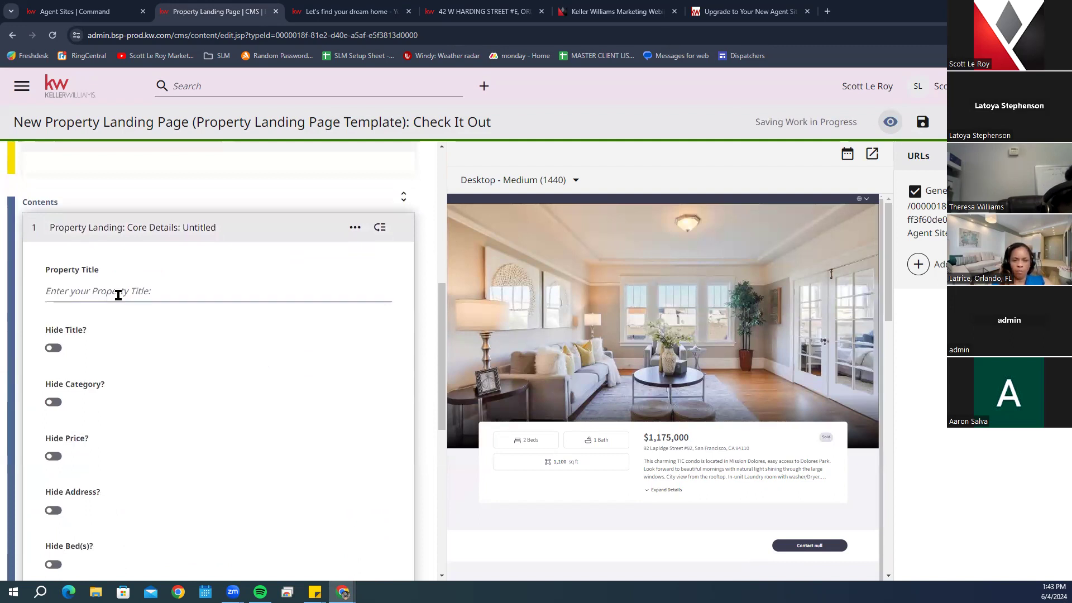
left_click(170, 285)
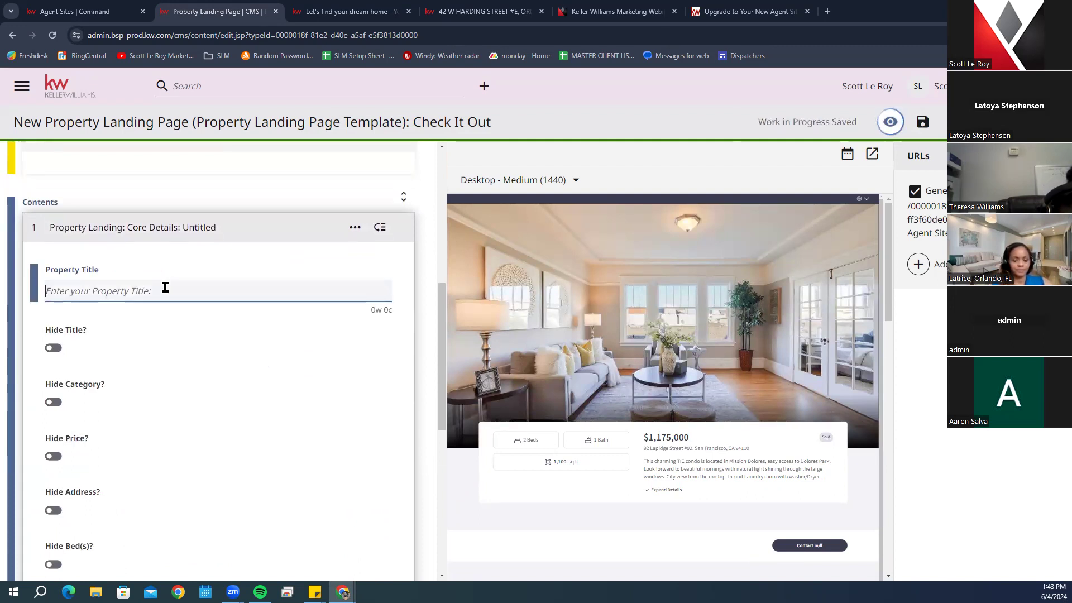
scroll(160, 301, "up", 7)
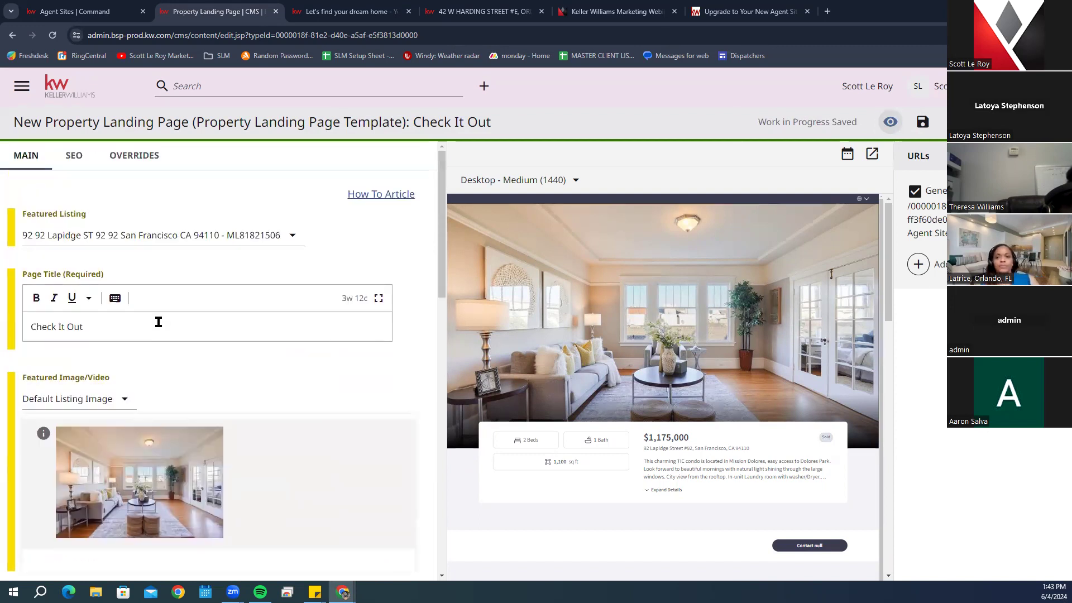
scroll(159, 323, "down", 7)
type("92 Lap")
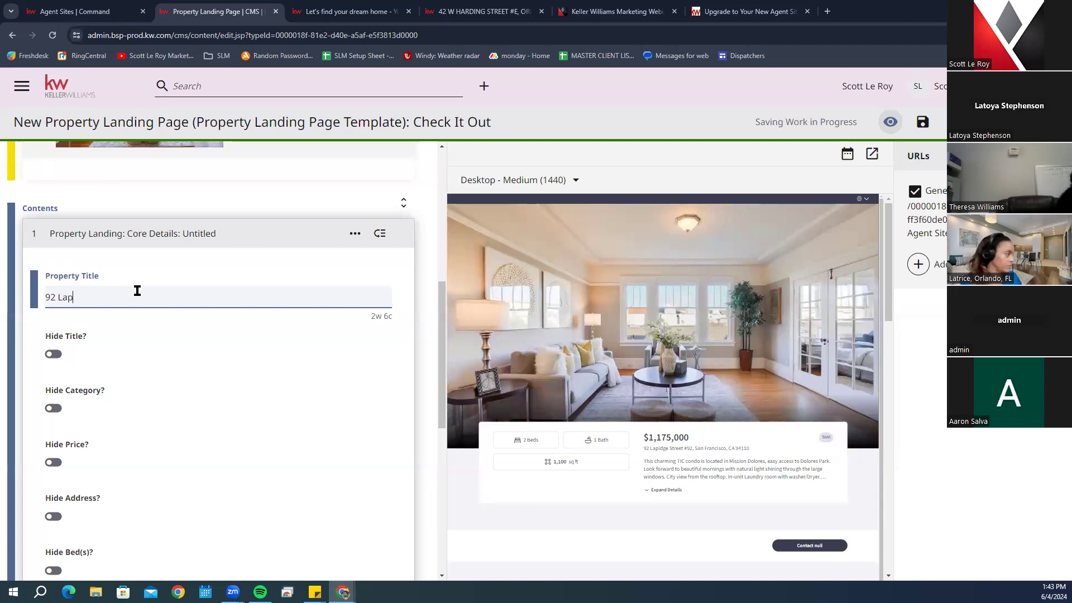
type("idge ST")
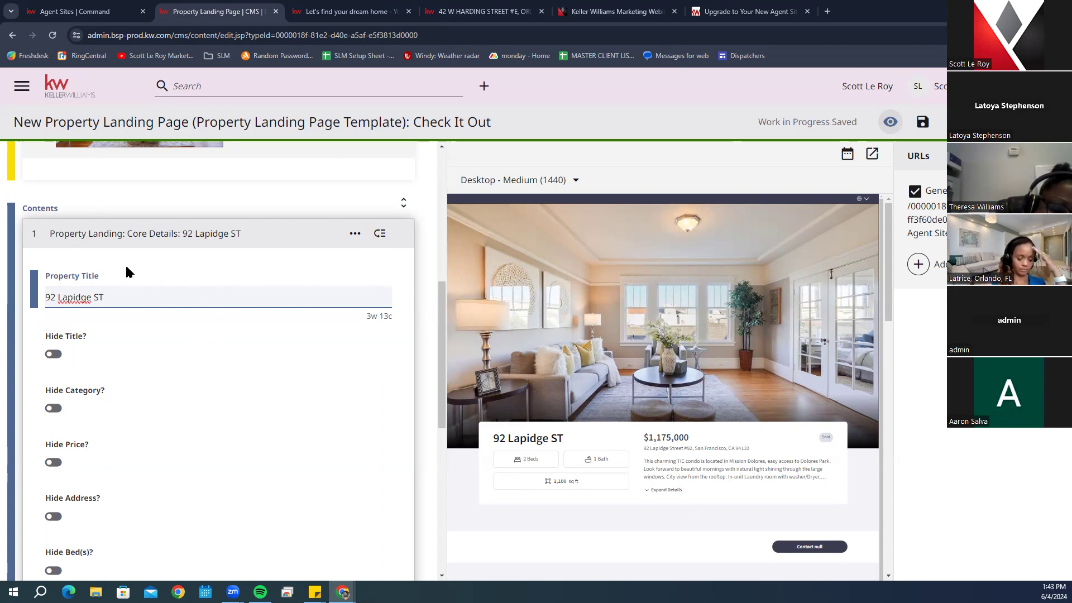
scroll(150, 373, "down", 2)
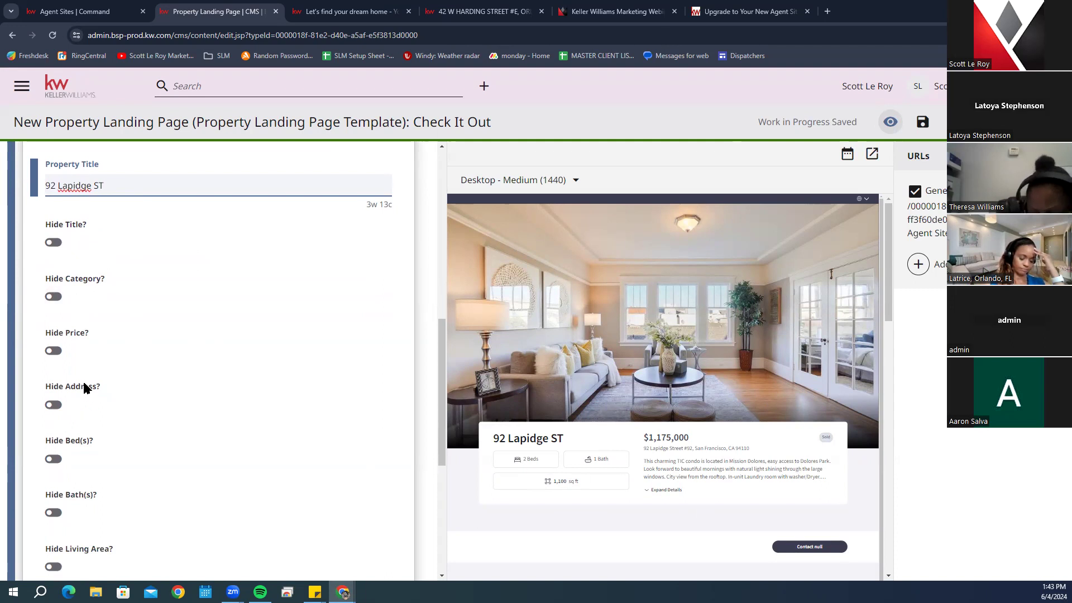
scroll(112, 391, "down", 5)
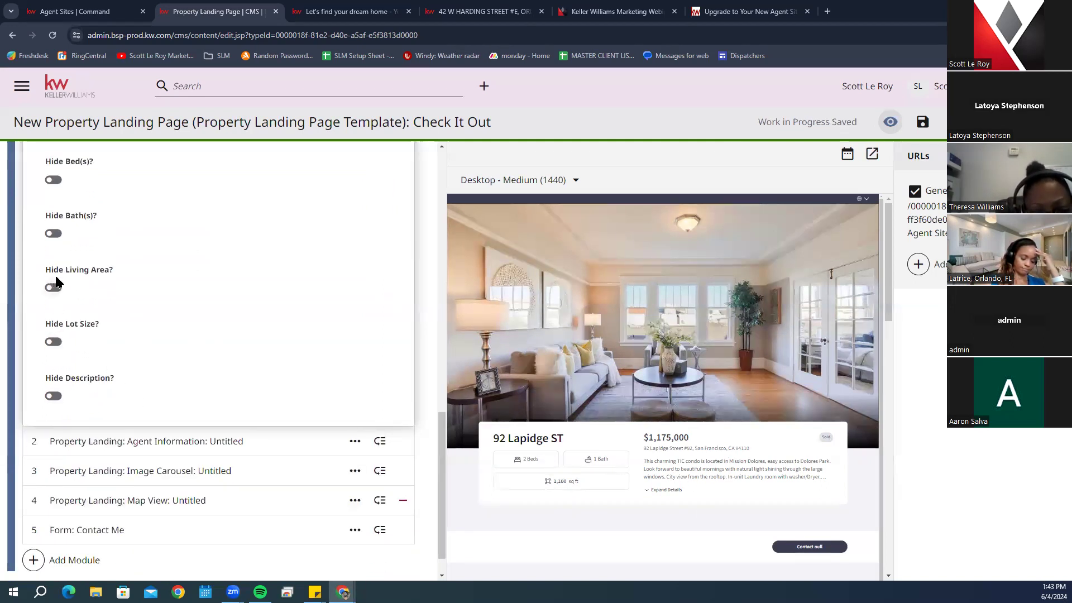
scroll(55, 219, "up", 2)
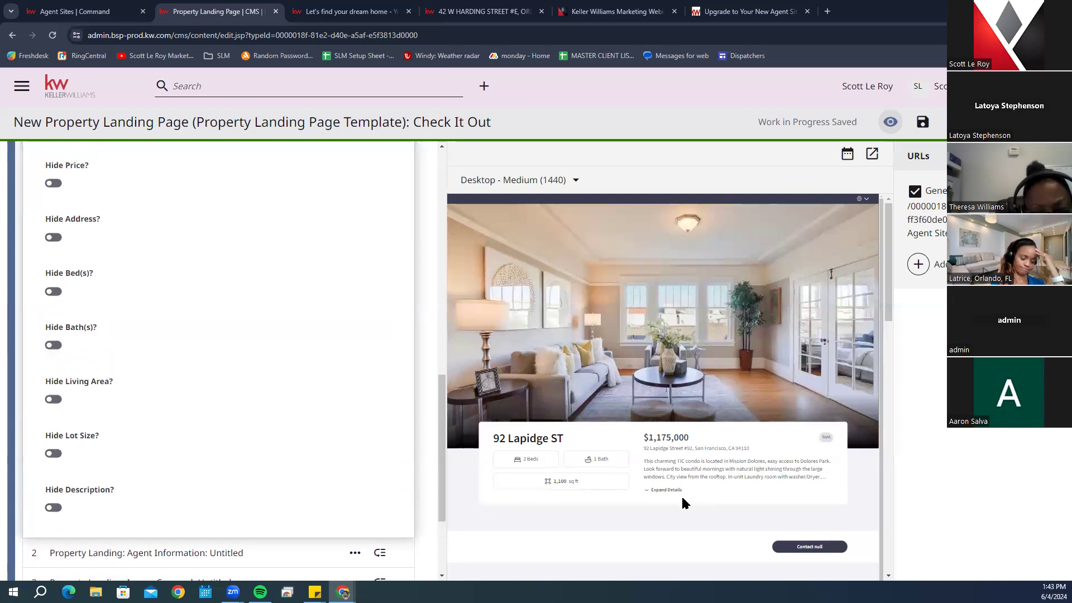
scroll(760, 479, "down", 1)
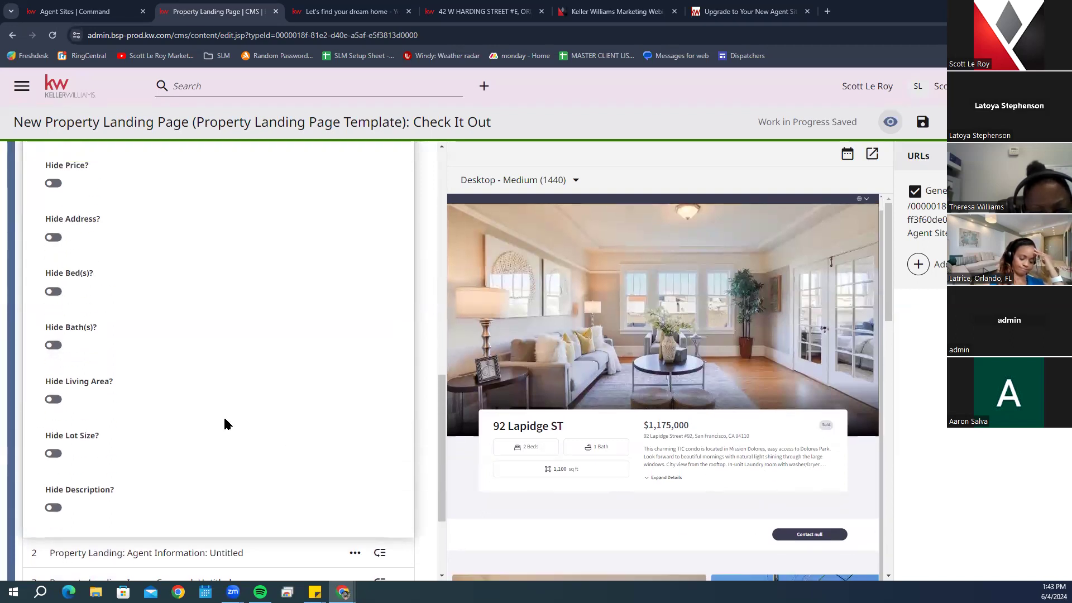
scroll(225, 419, "up", 9)
left_click(160, 452)
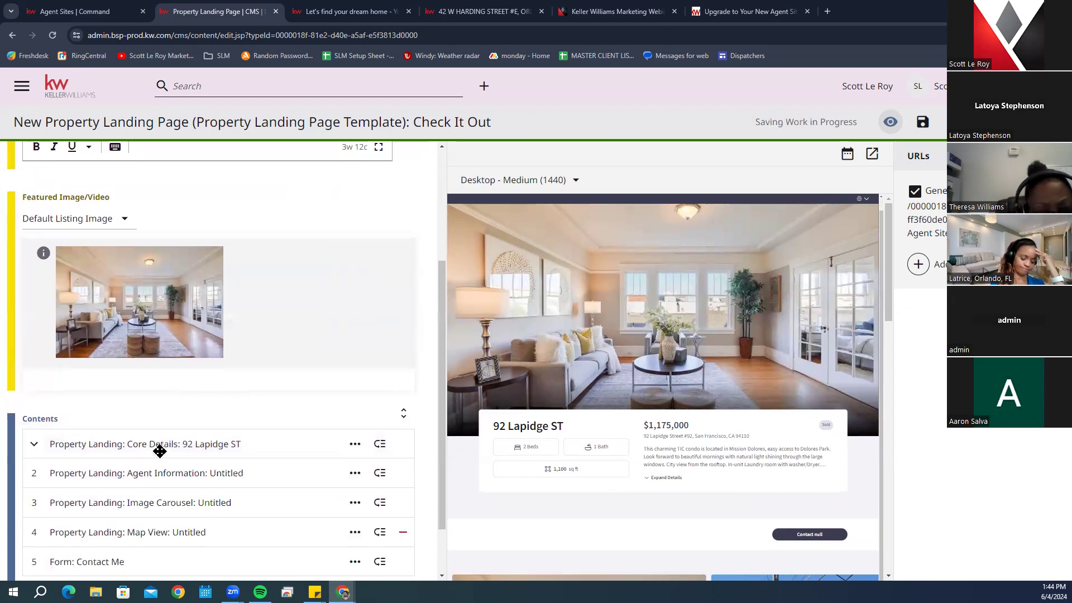
scroll(140, 433, "down", 1)
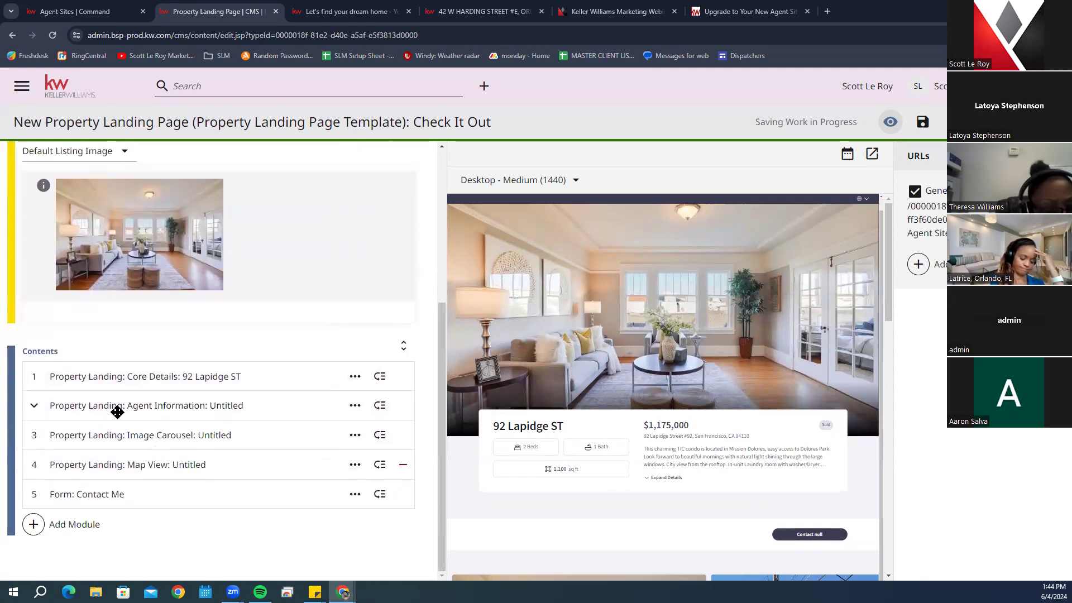
left_click(76, 411)
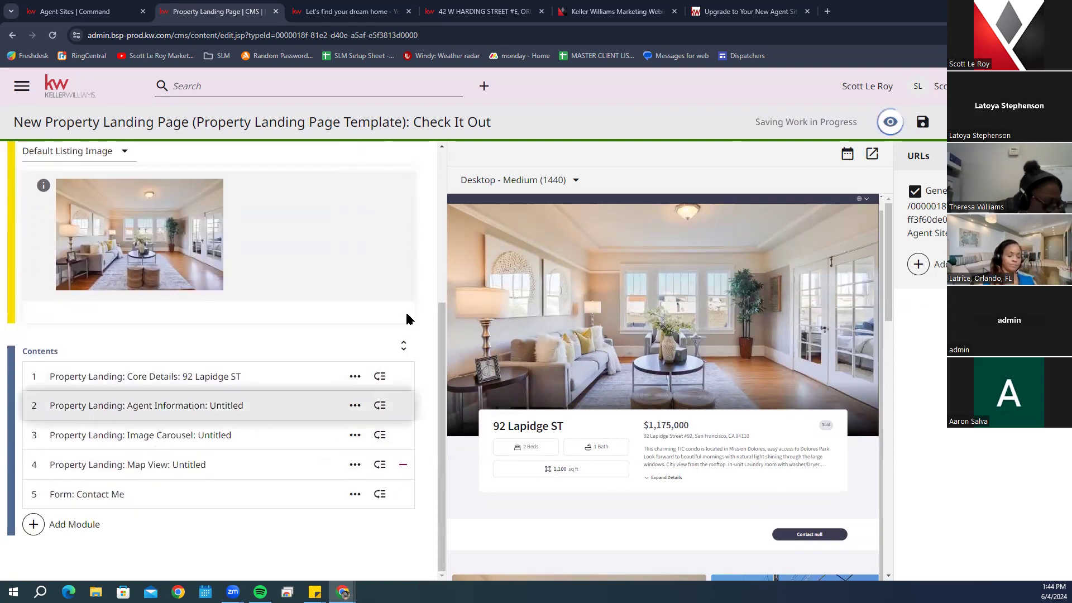
Expand and collapse the Image Carousel, Agent Information and Map View modules to review their contents
scroll(648, 419, "down", 2)
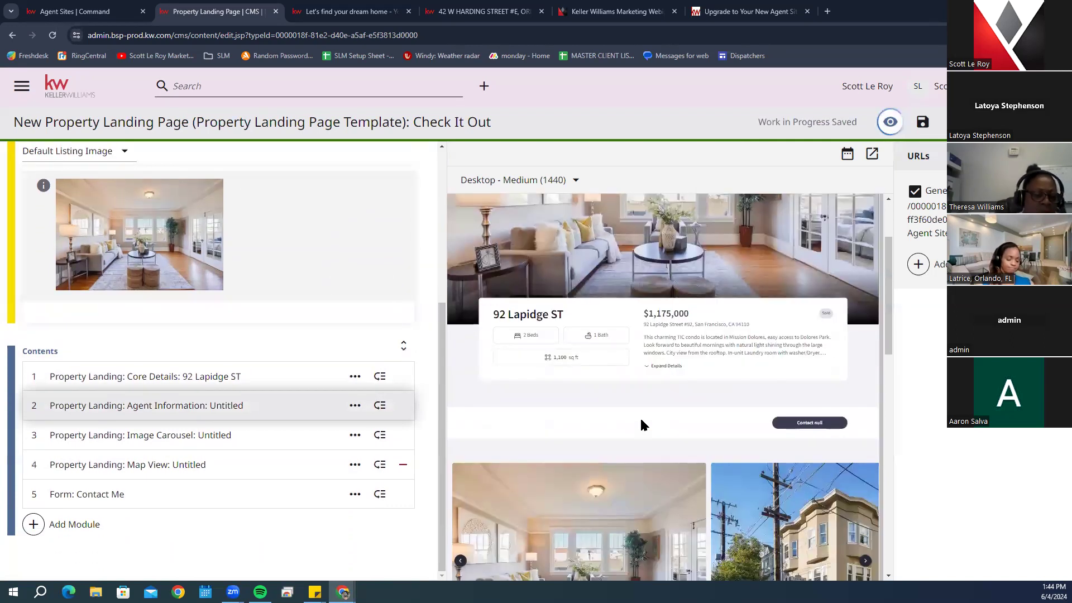
scroll(640, 424, "down", 5)
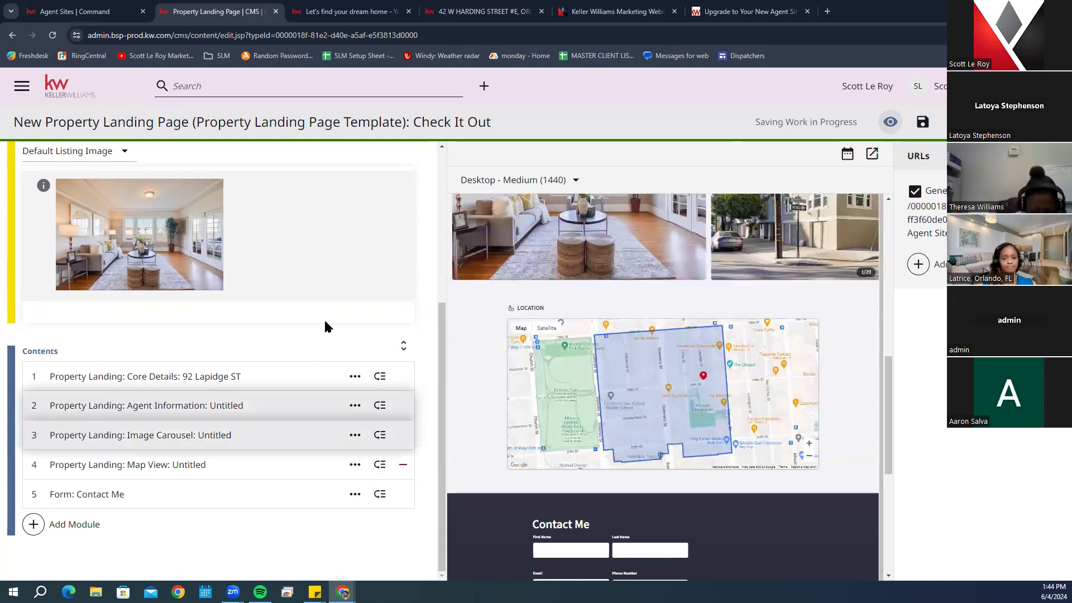
left_click(50, 434)
left_click(92, 408)
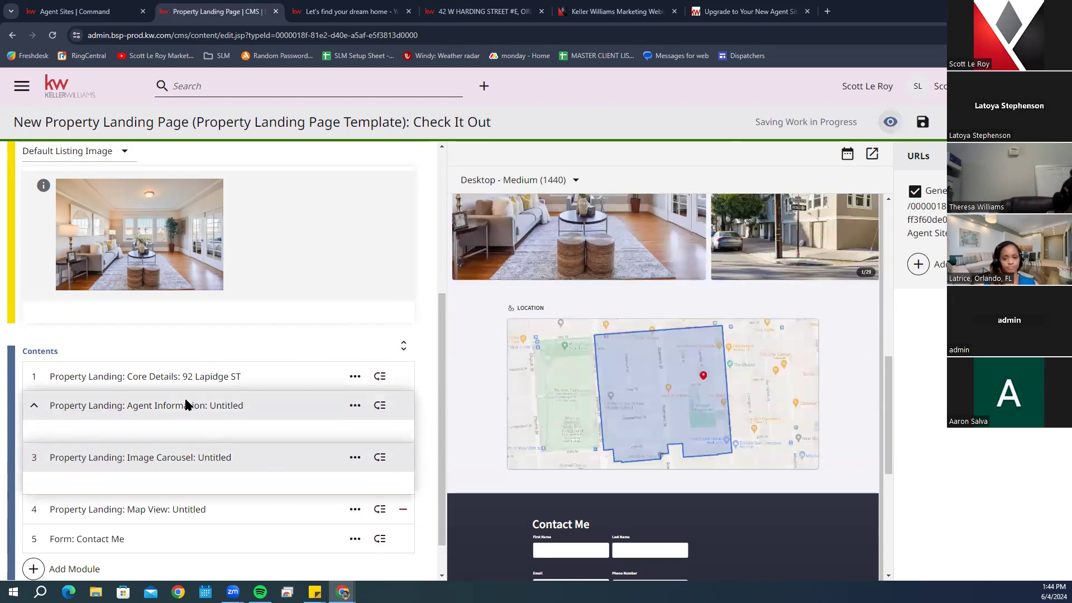
scroll(569, 425, "up", 5)
scroll(570, 424, "up", 2)
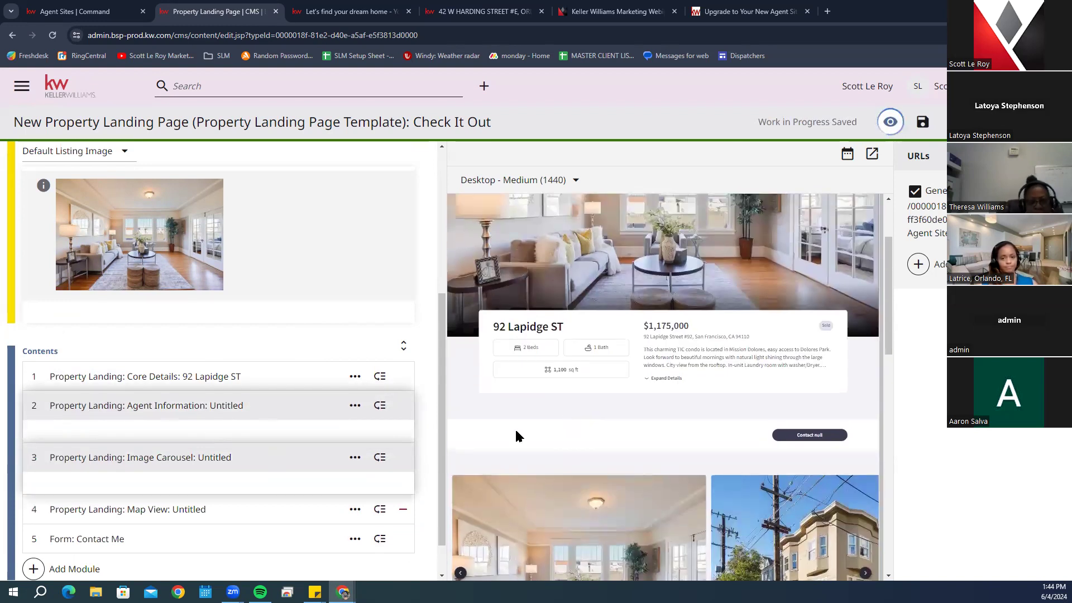
left_click(85, 408)
left_click(89, 439)
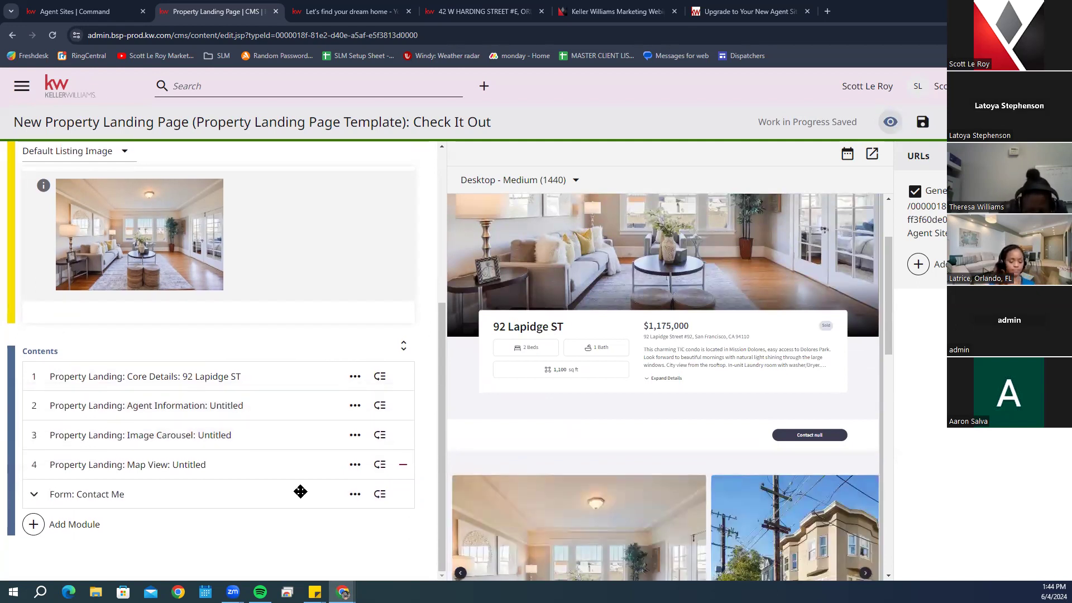
left_click(189, 472)
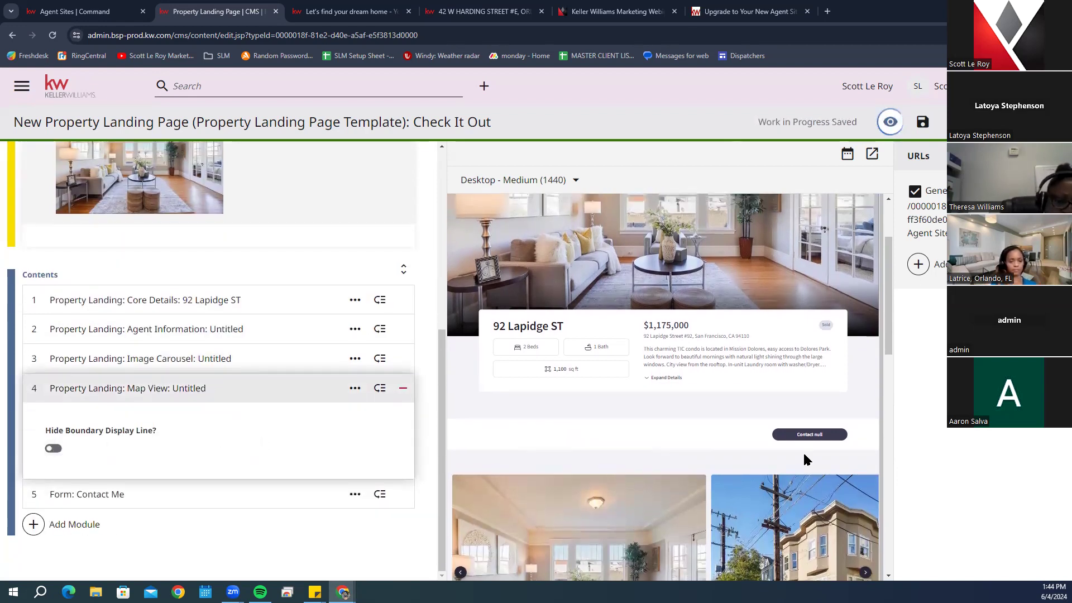
left_click_drag(889, 316, 883, 387)
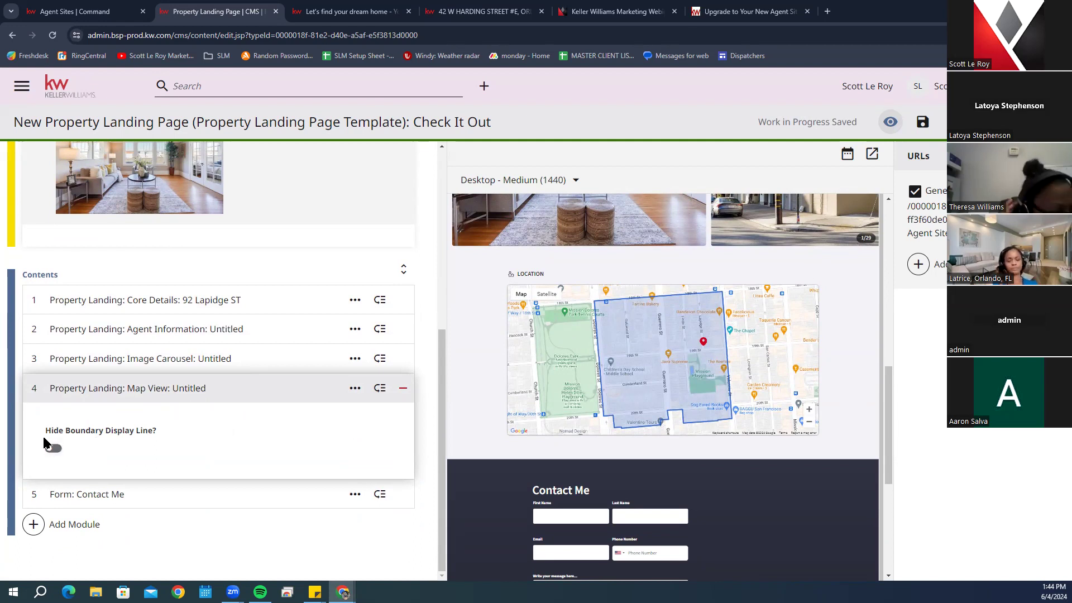
Keep Contact Me as the form module's shared form, collapse it, and show the add-module choices
left_click(114, 501)
left_click(120, 385)
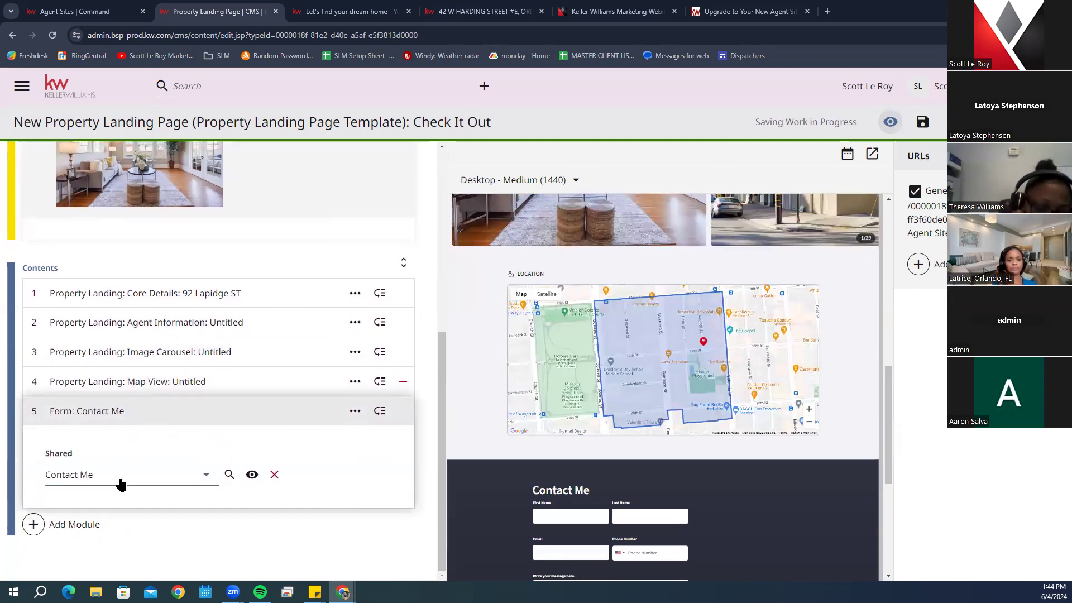
left_click(115, 475)
left_click(117, 450)
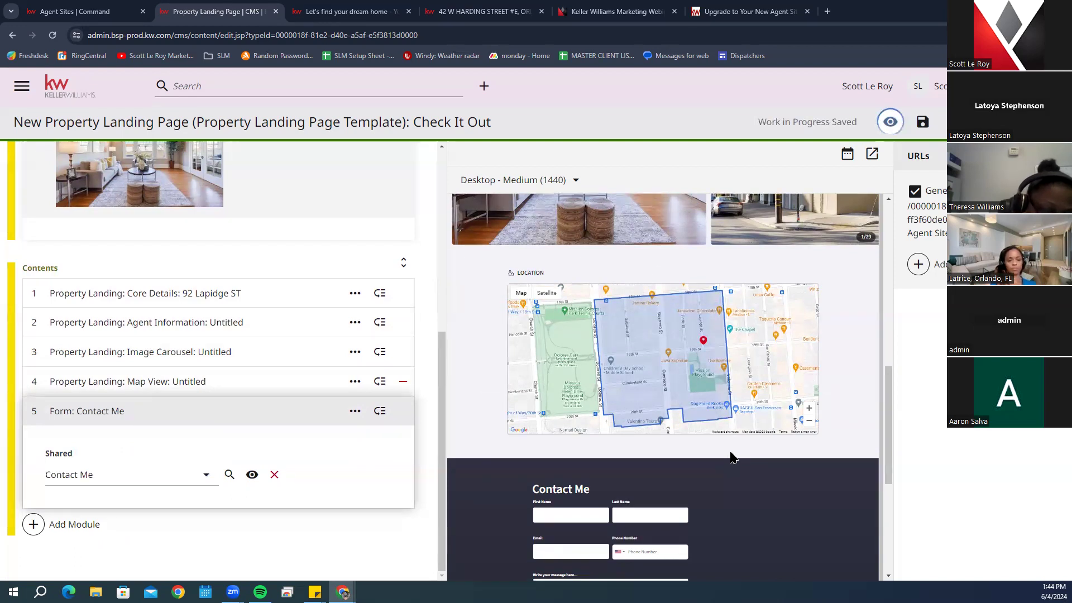
scroll(727, 457, "down", 1)
scroll(605, 501, "down", 5)
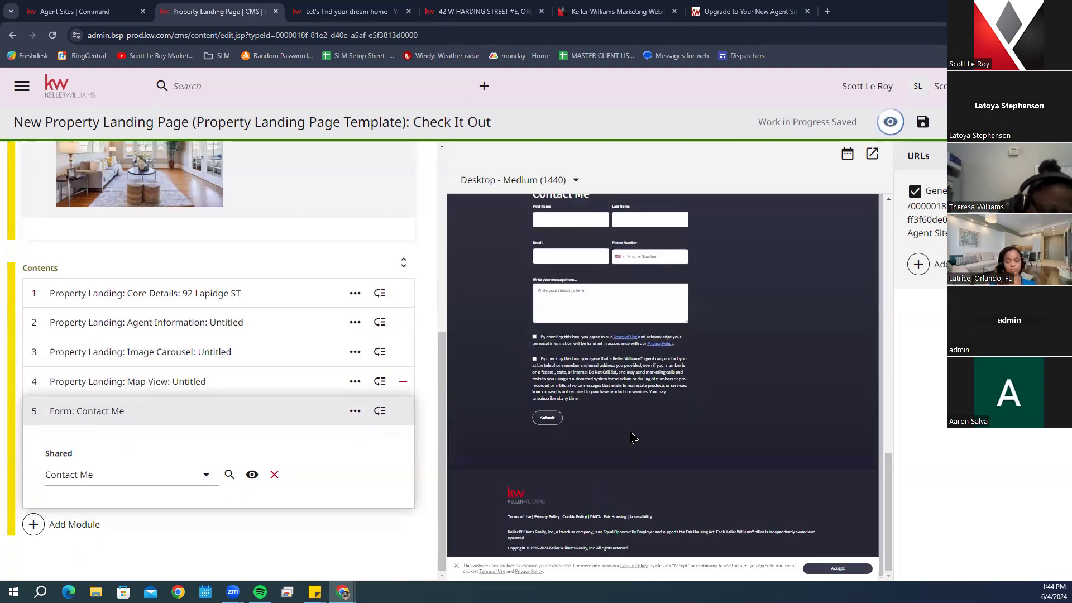
scroll(643, 440, "up", 1)
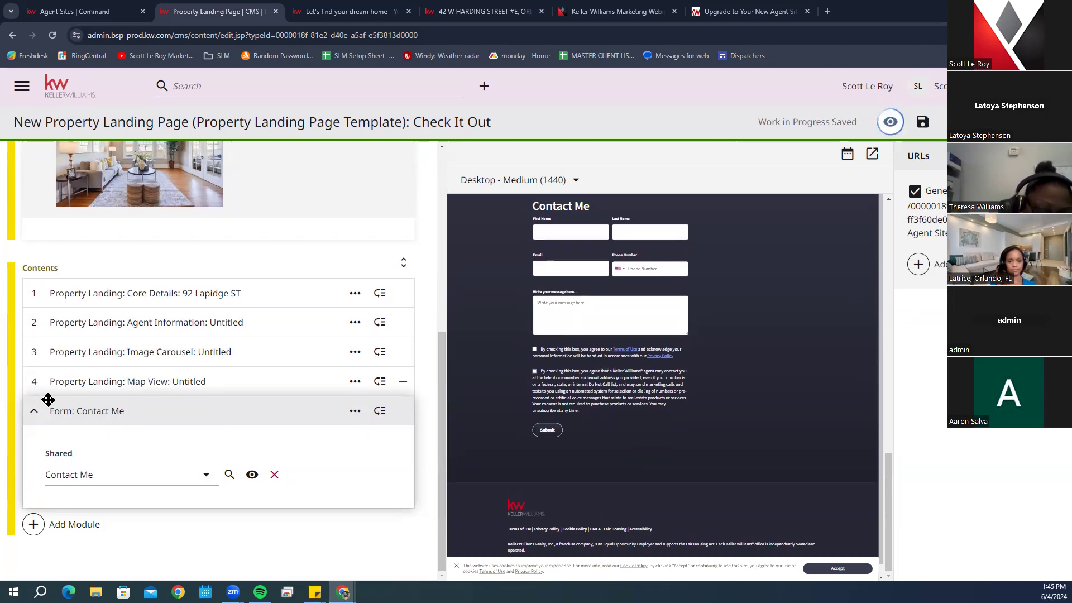
left_click(34, 411)
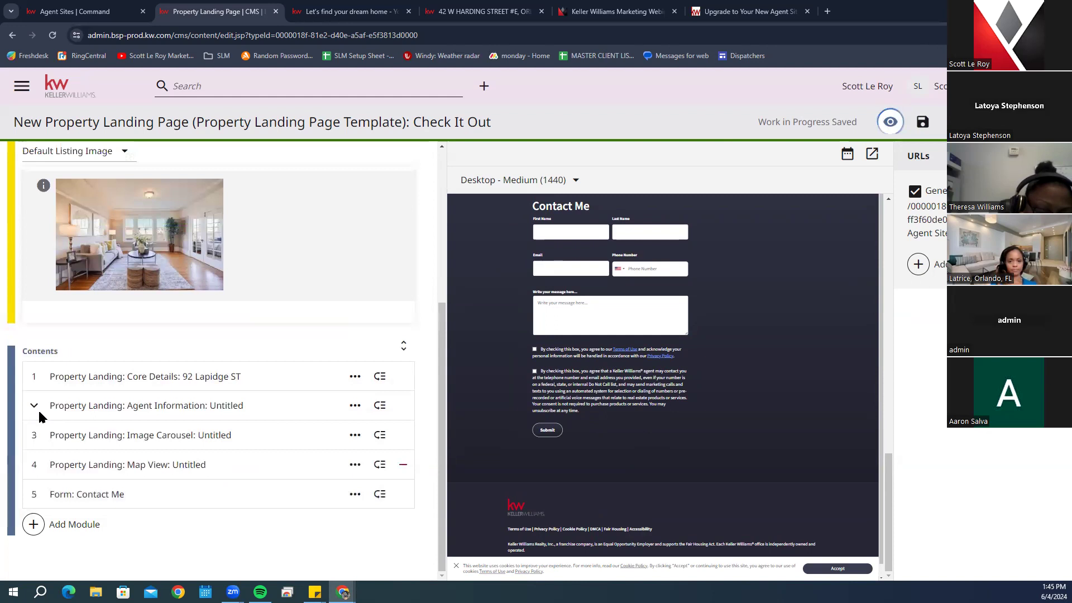
left_click(64, 528)
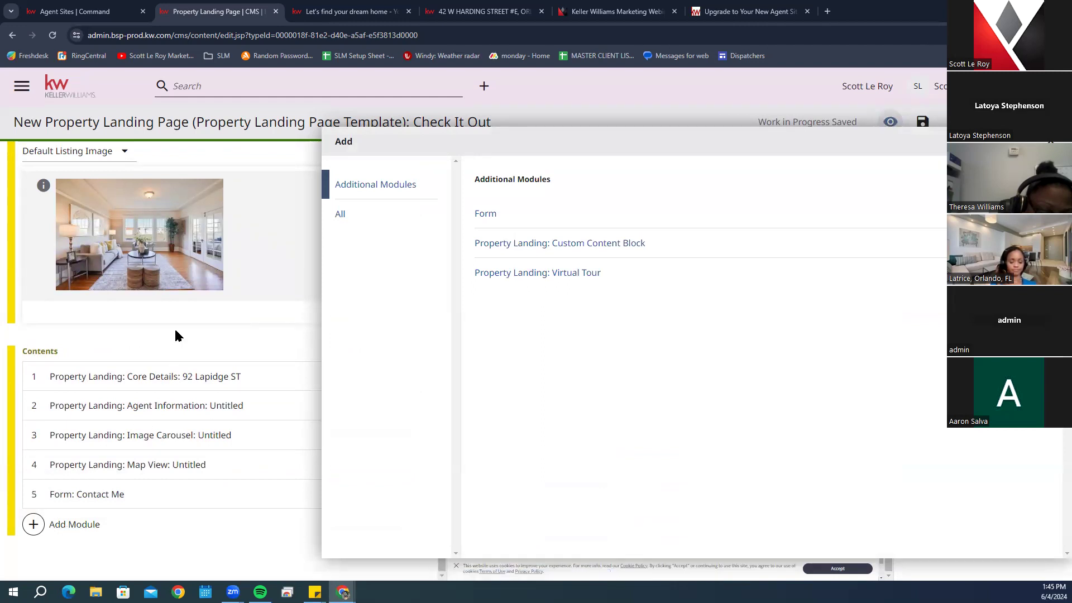
Add a new Form module and attach the shared Contact Me form to it
left_click(483, 214)
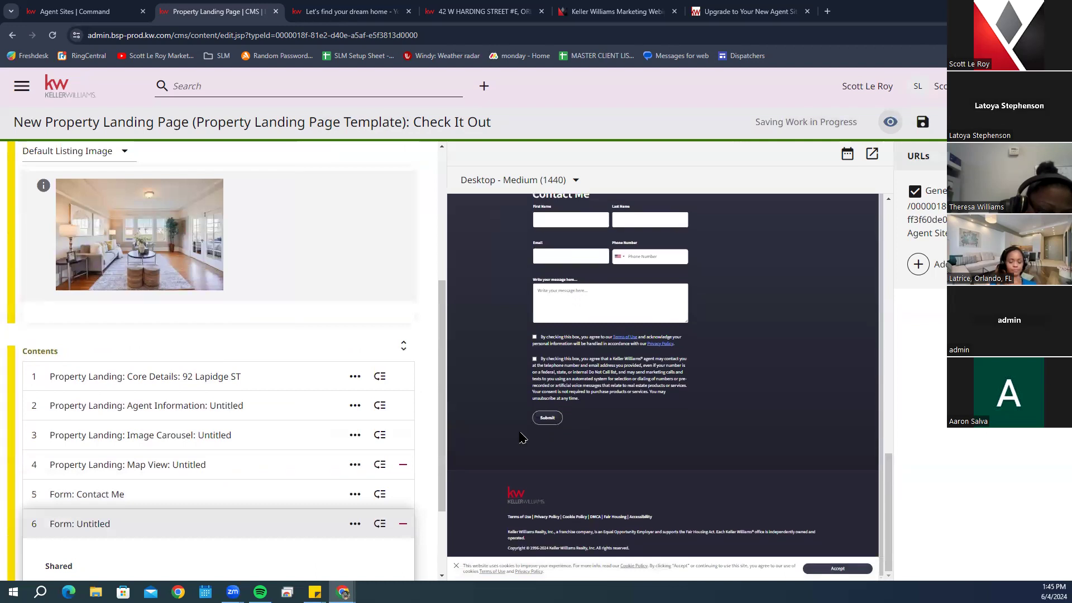
left_click(105, 474)
left_click(100, 445)
left_click(89, 476)
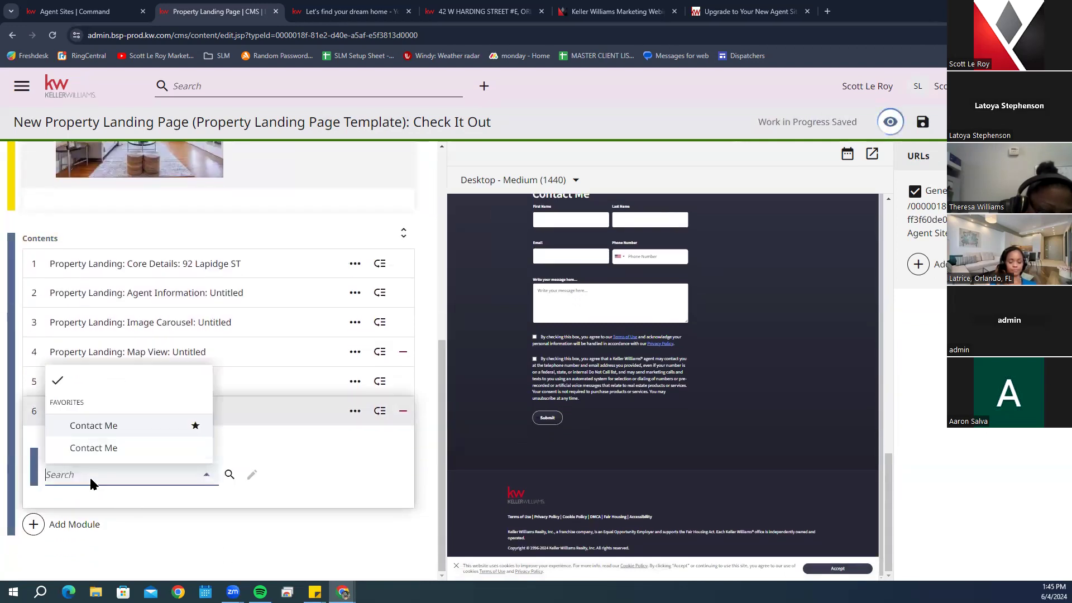
left_click(106, 450)
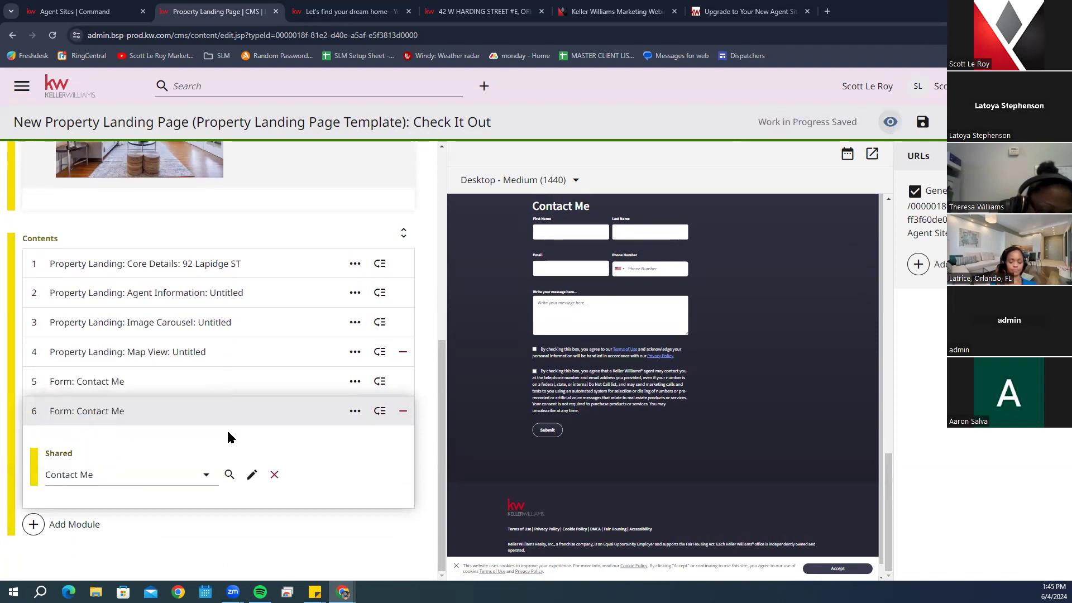
Clear module six's shared form, mark Form: Untitled for removal, and move Agent Information below Image Carousel
left_click(274, 475)
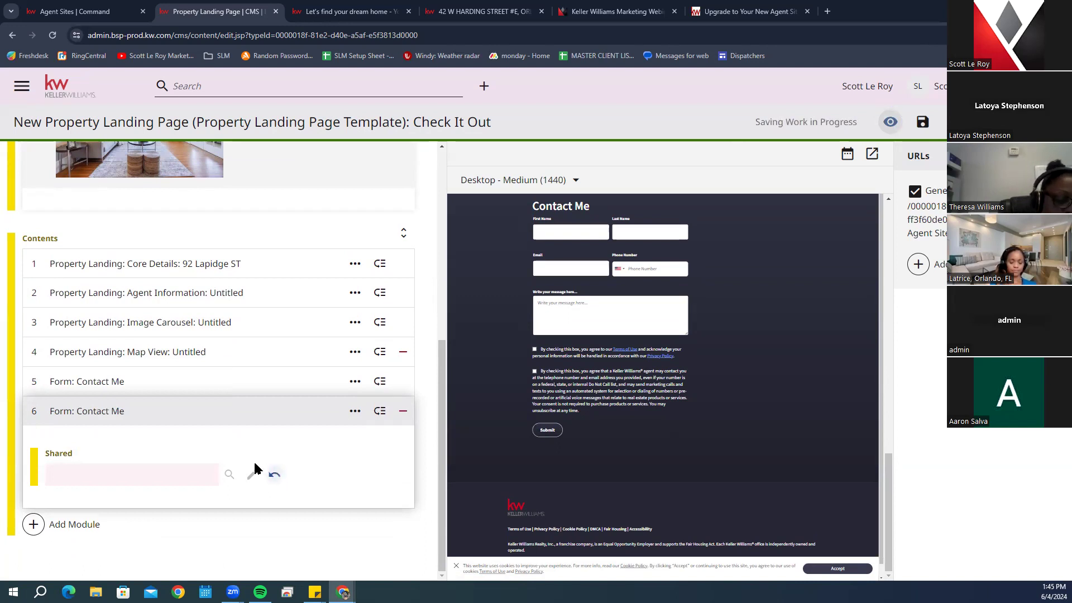
left_click(28, 411)
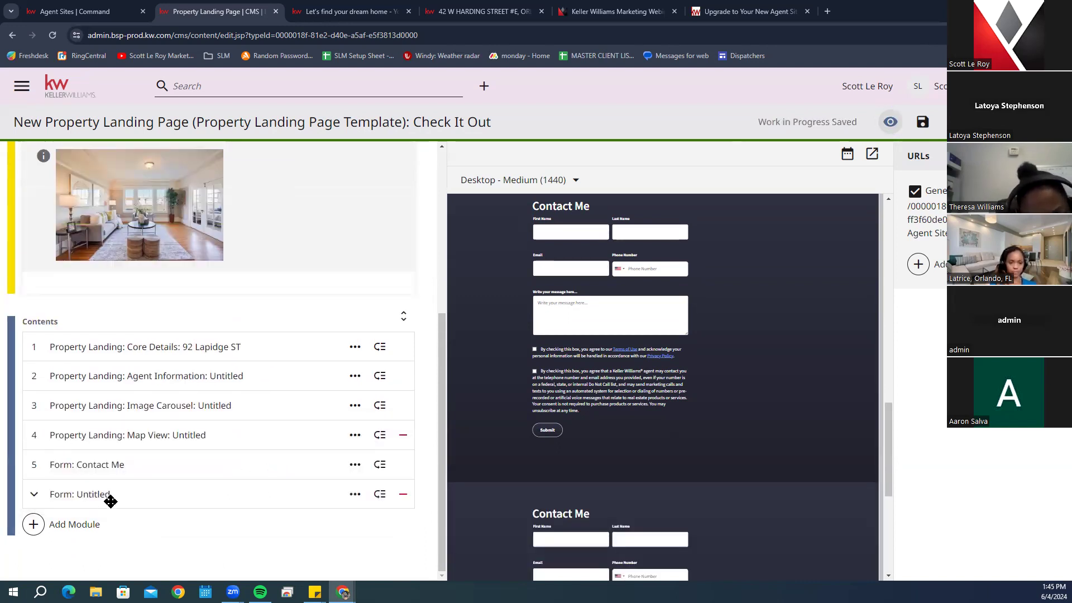
left_click(34, 495)
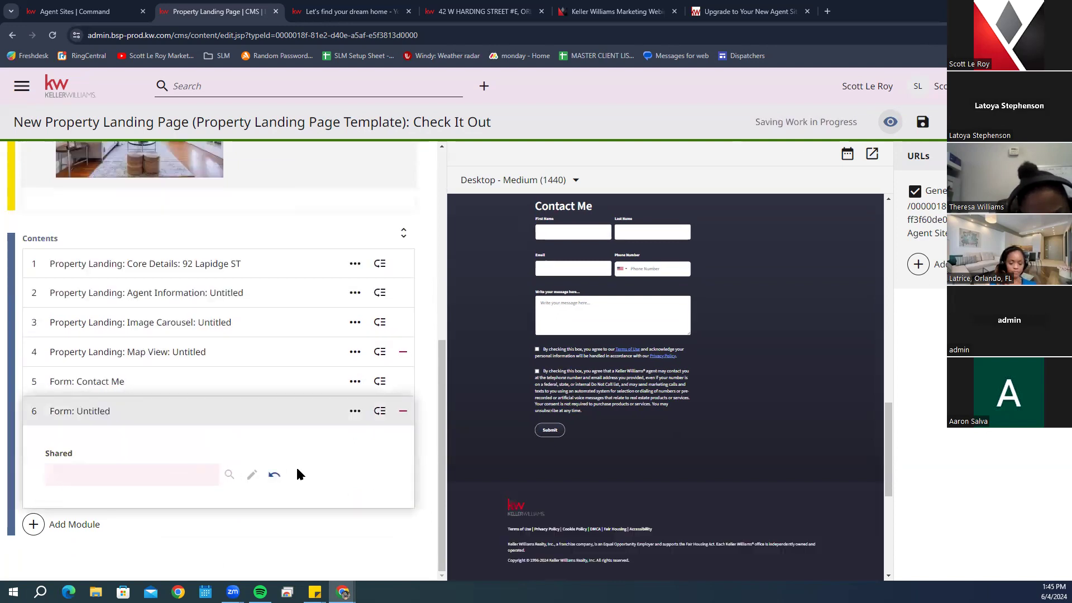
left_click(403, 411)
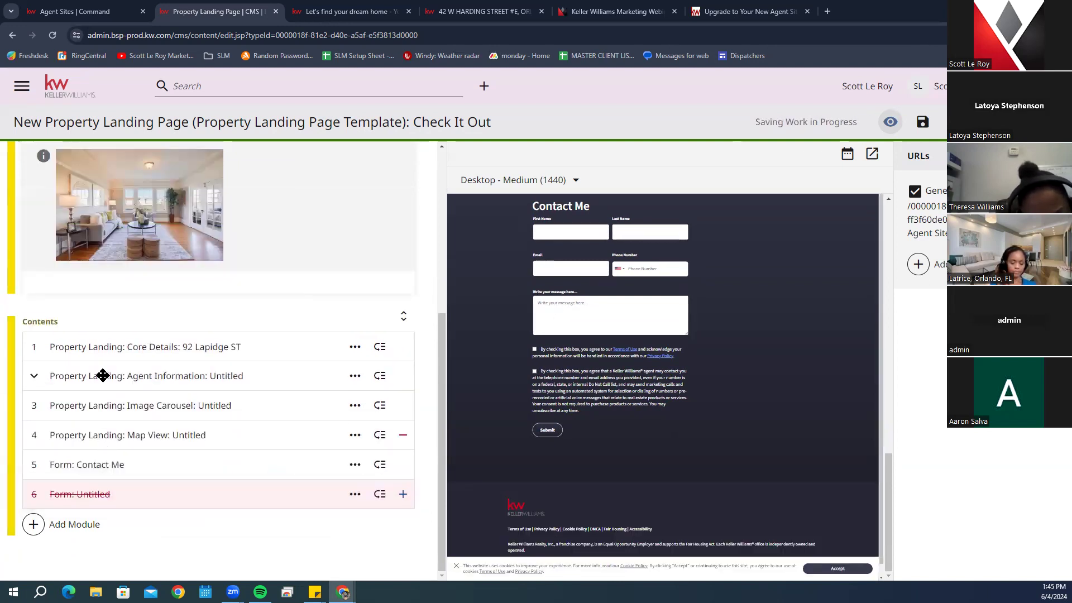
mouse_move(102, 376)
left_mouse_down()
mouse_move(103, 448)
mouse_move(109, 386)
left_mouse_up()
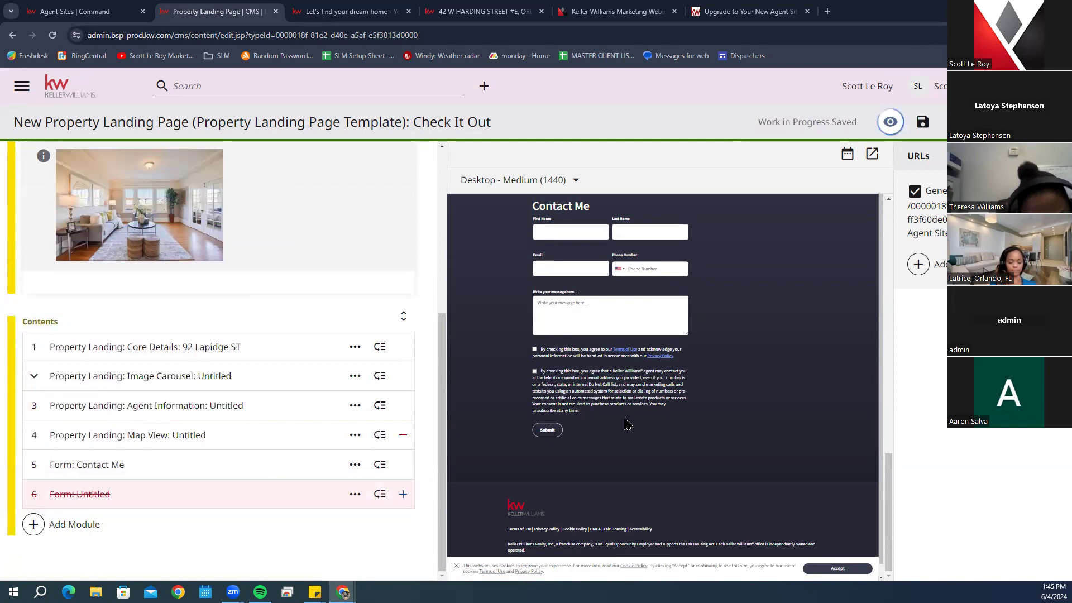
Scroll through the preview to confirm the order: 92 Lapidge ST card, carousel, map, Contact Me form
scroll(417, 431, "up", 1)
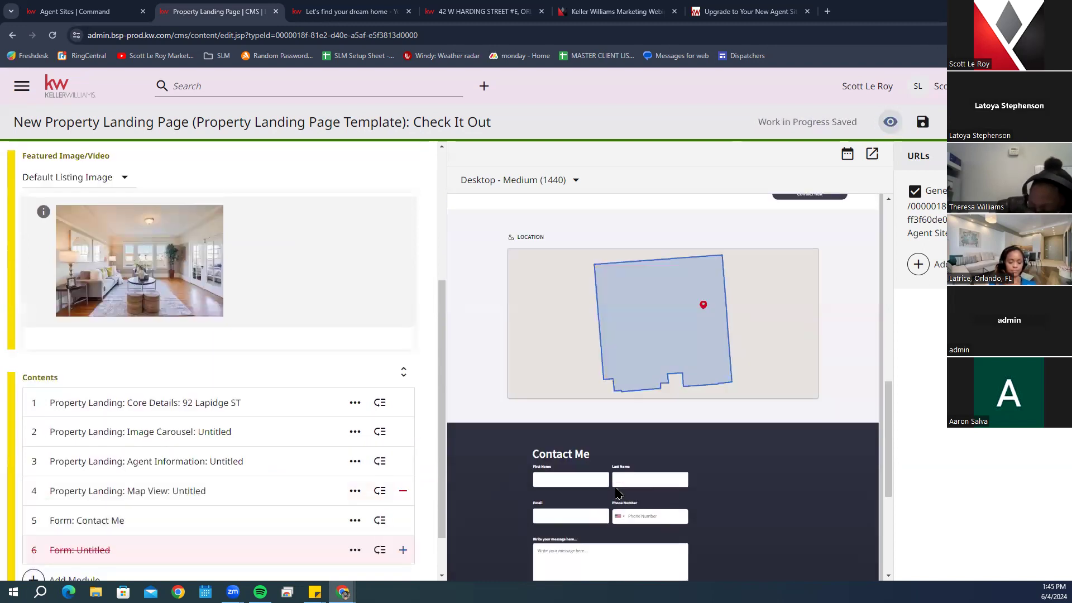
scroll(618, 494, "up", 5)
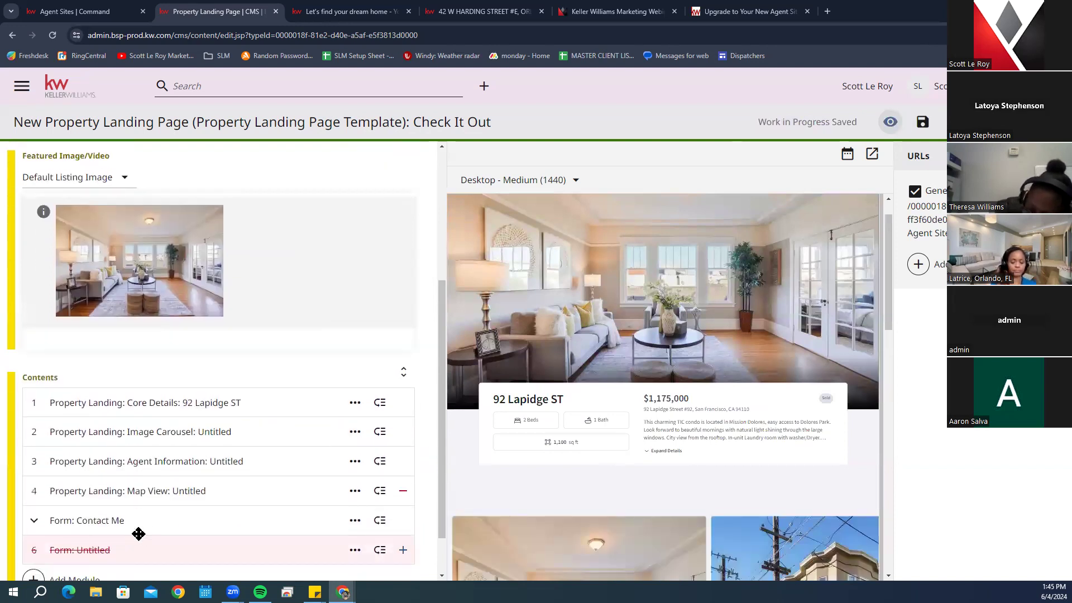
scroll(595, 453, "down", 5)
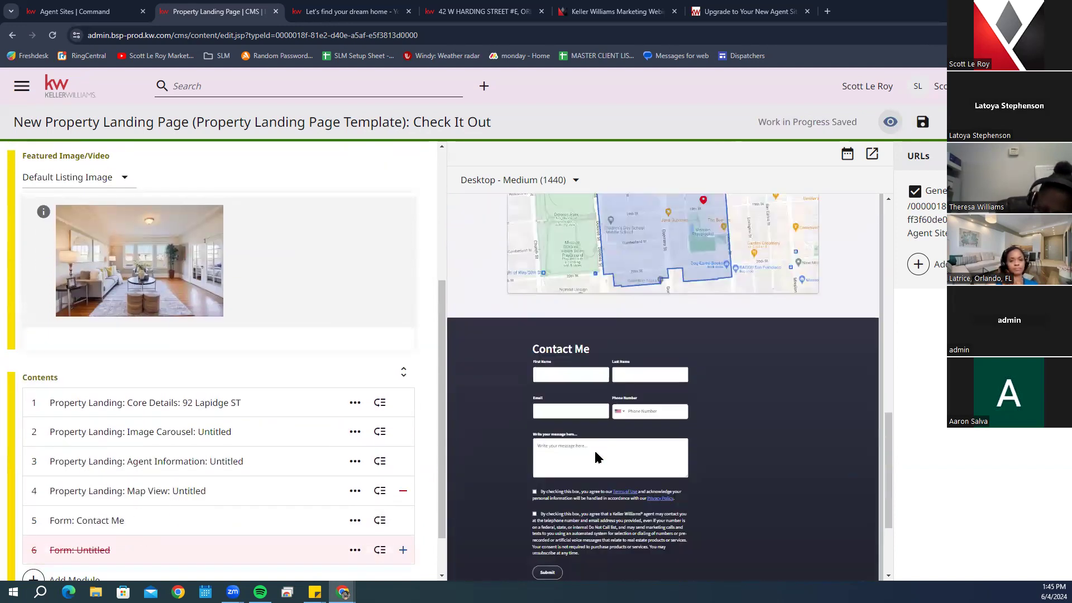
scroll(596, 457, "down", 3)
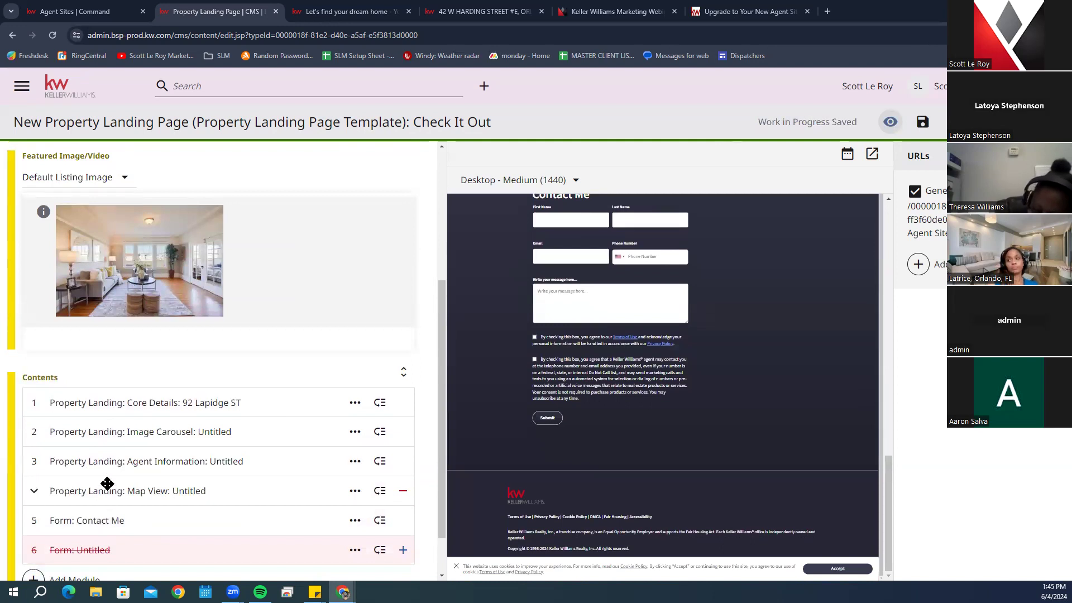
scroll(115, 466, "down", 1)
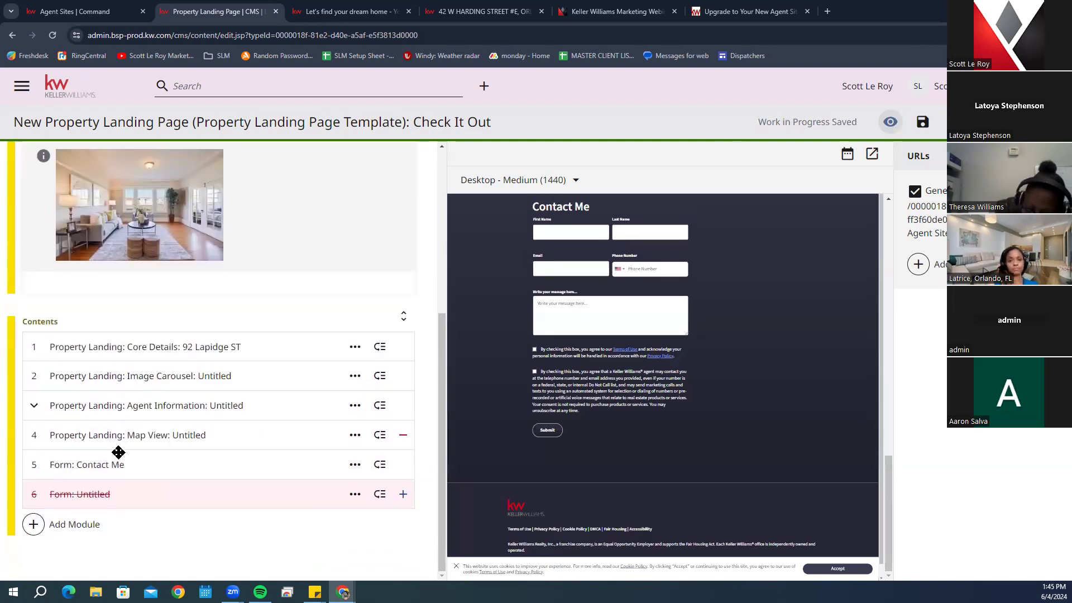
scroll(119, 452, "up", 4)
scroll(673, 528, "up", 6)
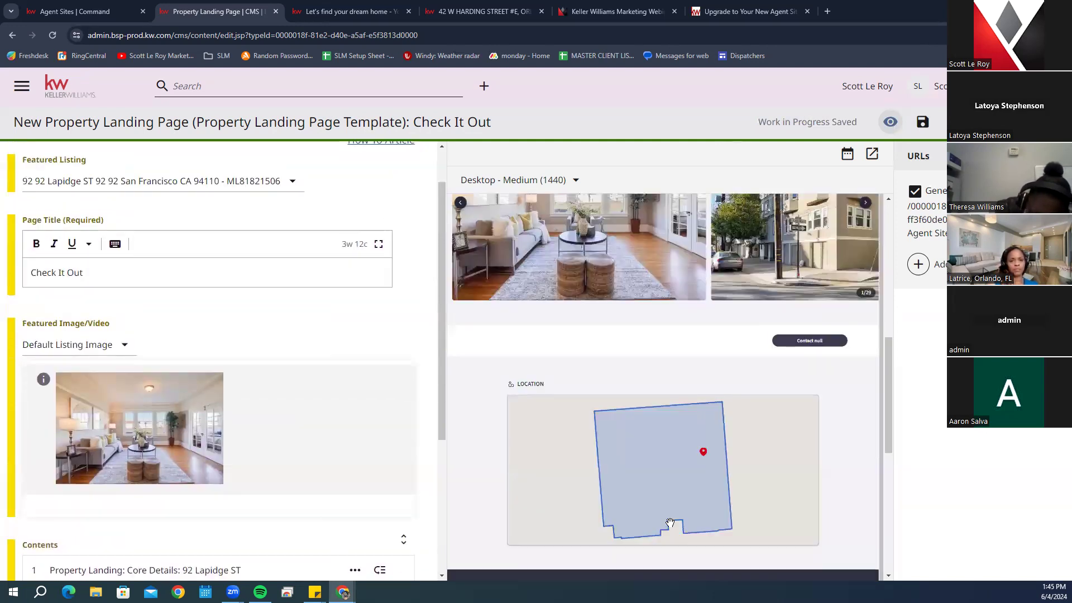
scroll(673, 528, "up", 5)
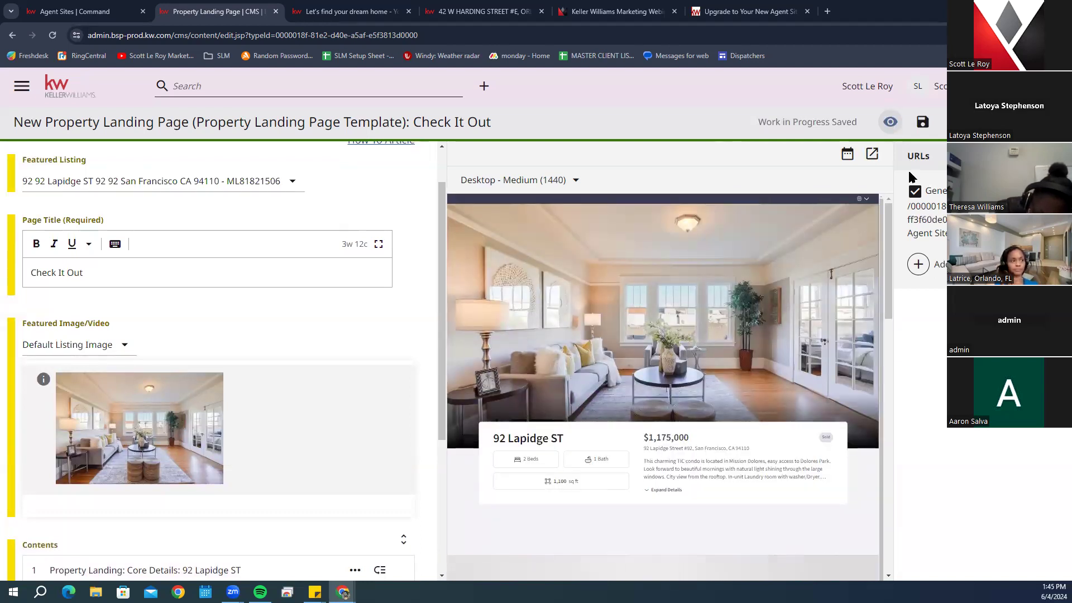
left_click(872, 154)
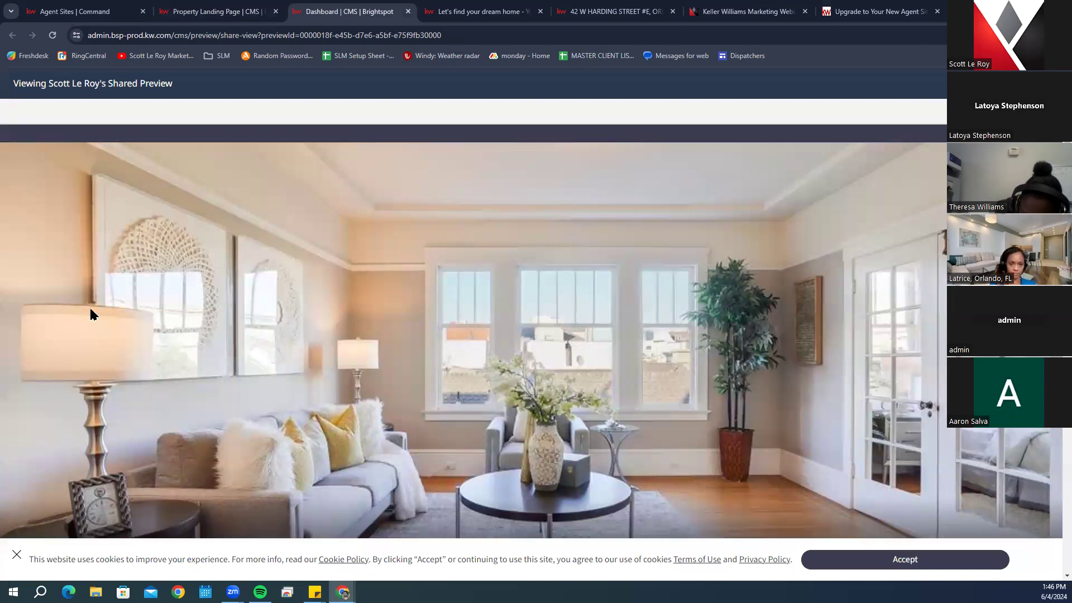
left_click(922, 569)
scroll(361, 457, "down", 7)
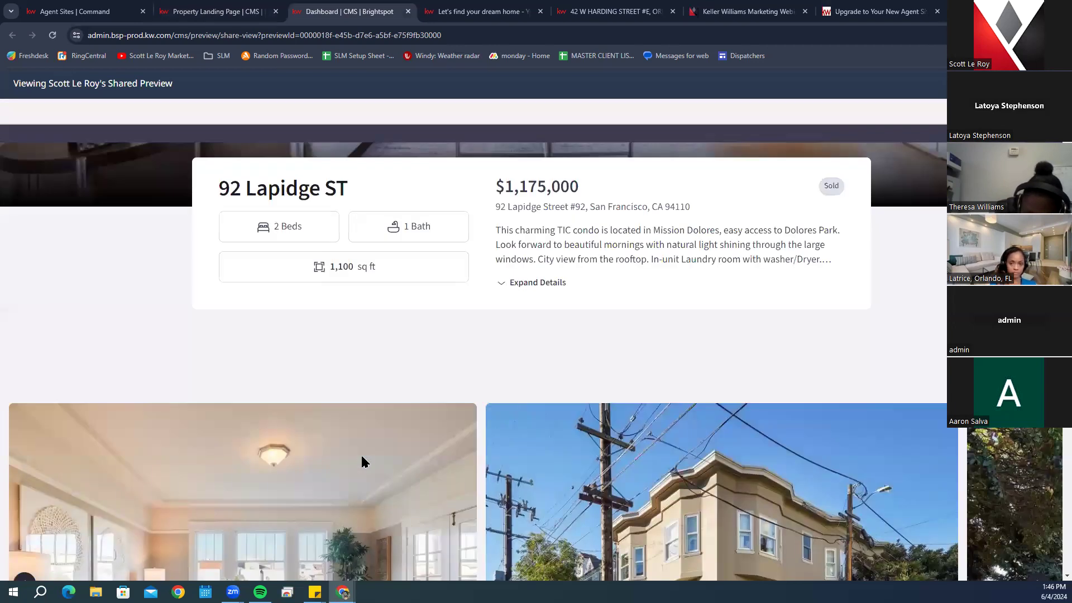
scroll(362, 461, "up", 3)
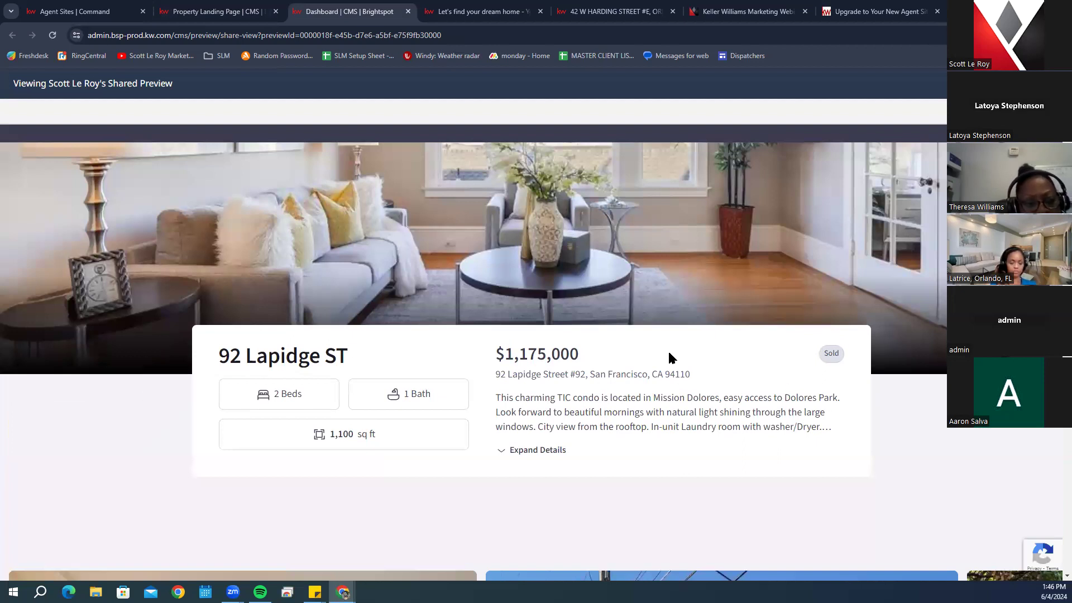
left_click(545, 449)
scroll(782, 350, "down", 4)
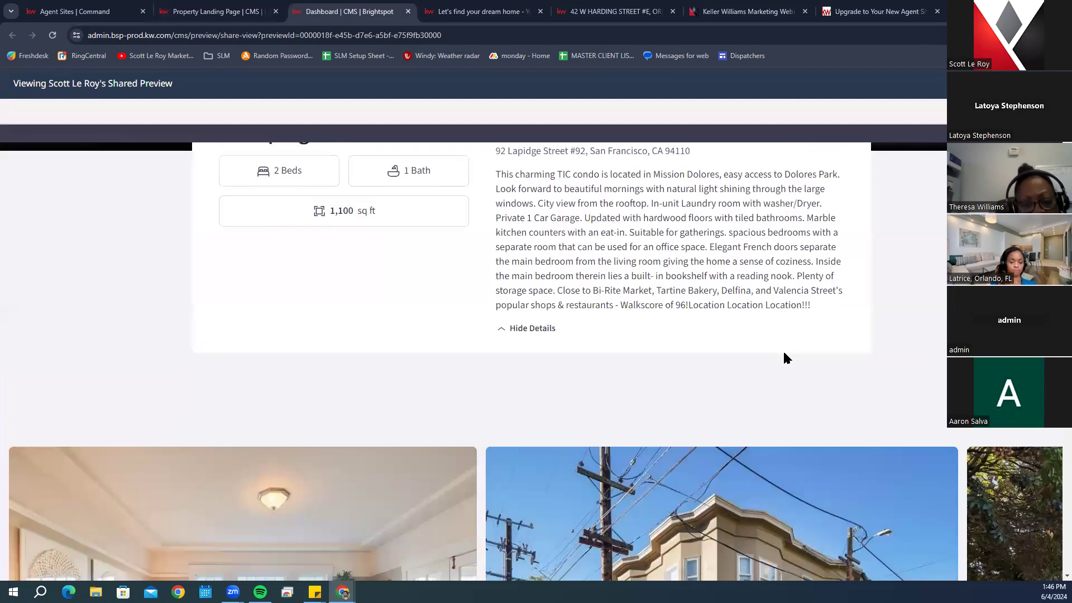
scroll(783, 350, "down", 5)
scroll(547, 311, "up", 2)
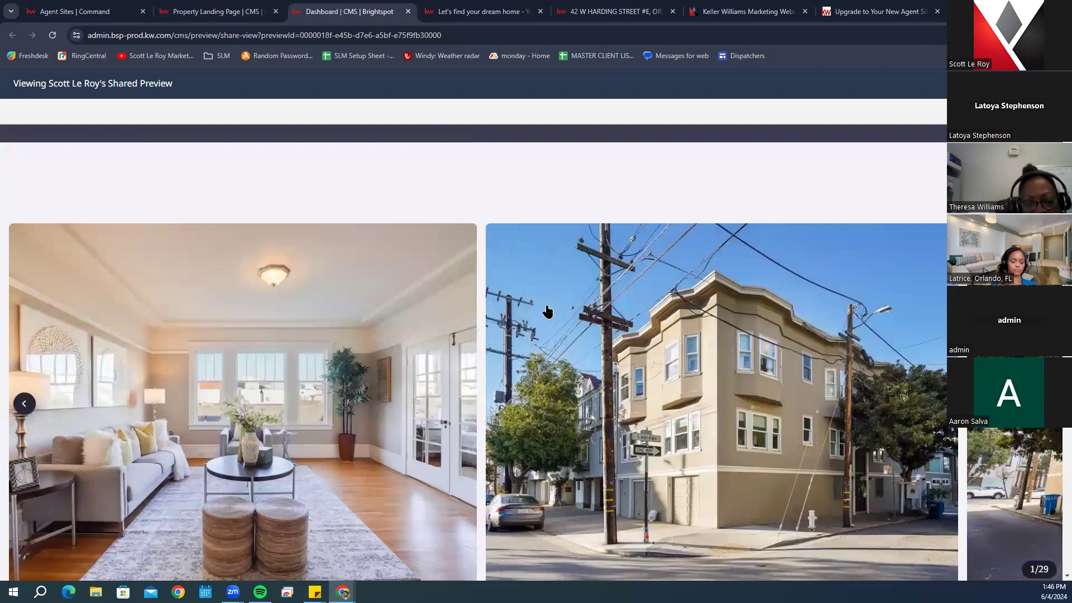
left_click_drag(836, 407, 150, 382)
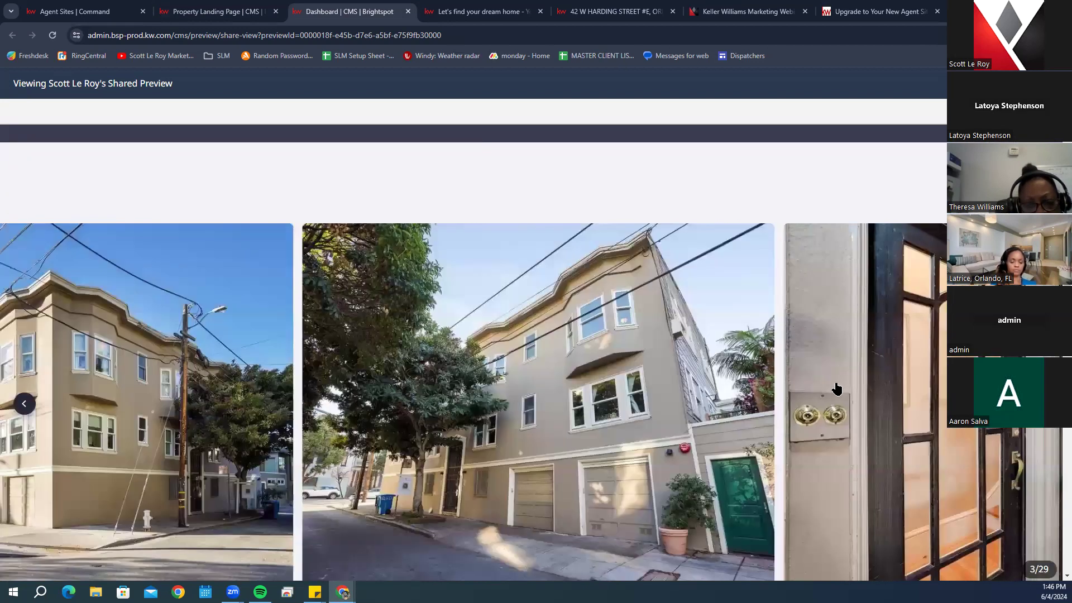
scroll(570, 330, "down", 2)
left_click_drag(570, 330, 360, 324)
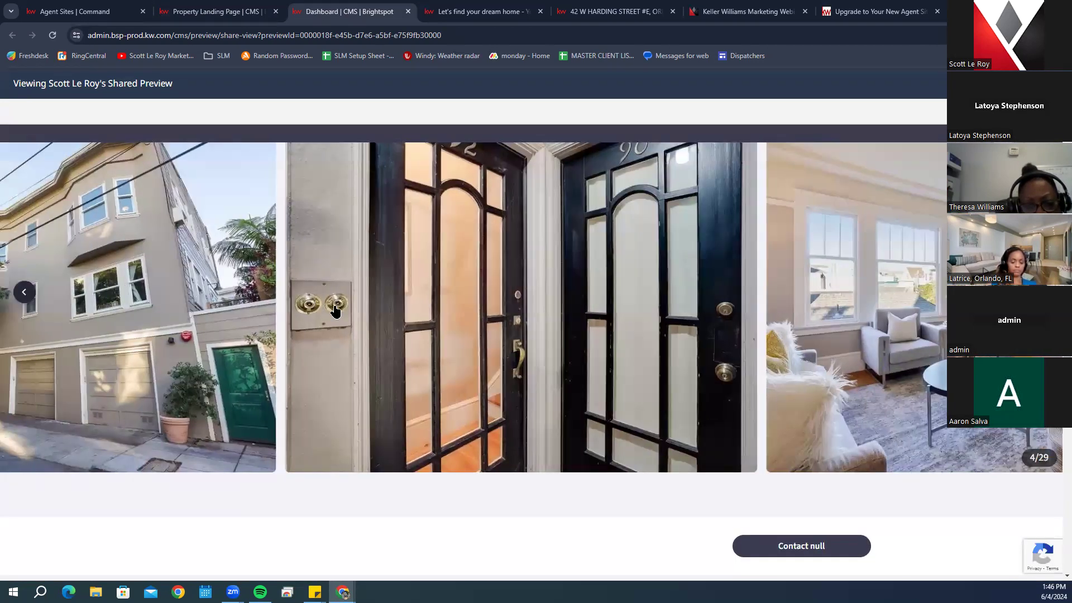
scroll(360, 323, "up", 2)
scroll(363, 326, "down", 2)
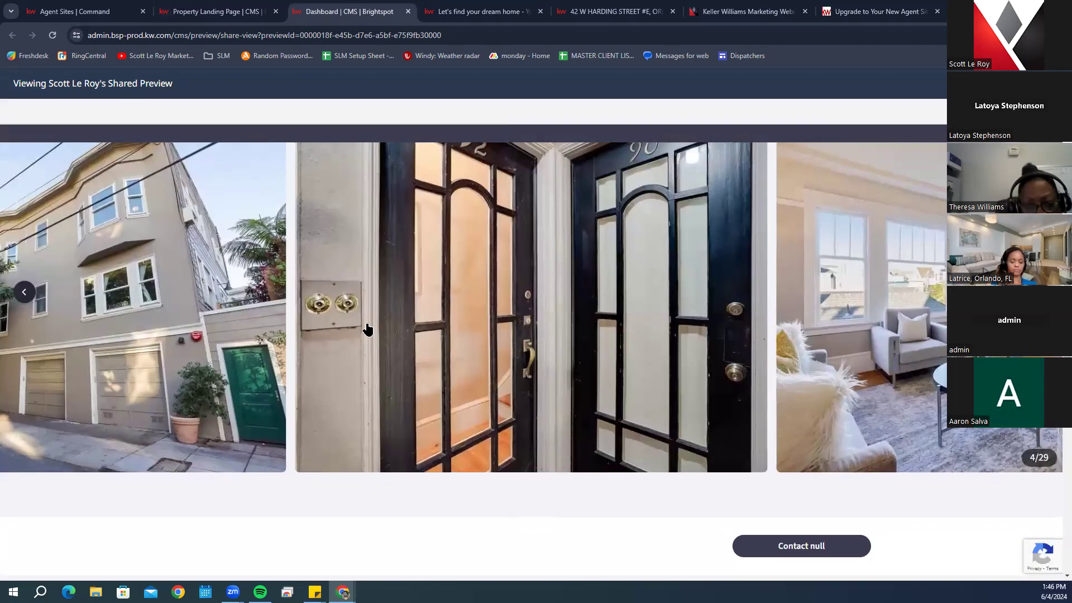
scroll(367, 330, "down", 8)
scroll(777, 321, "up", 3)
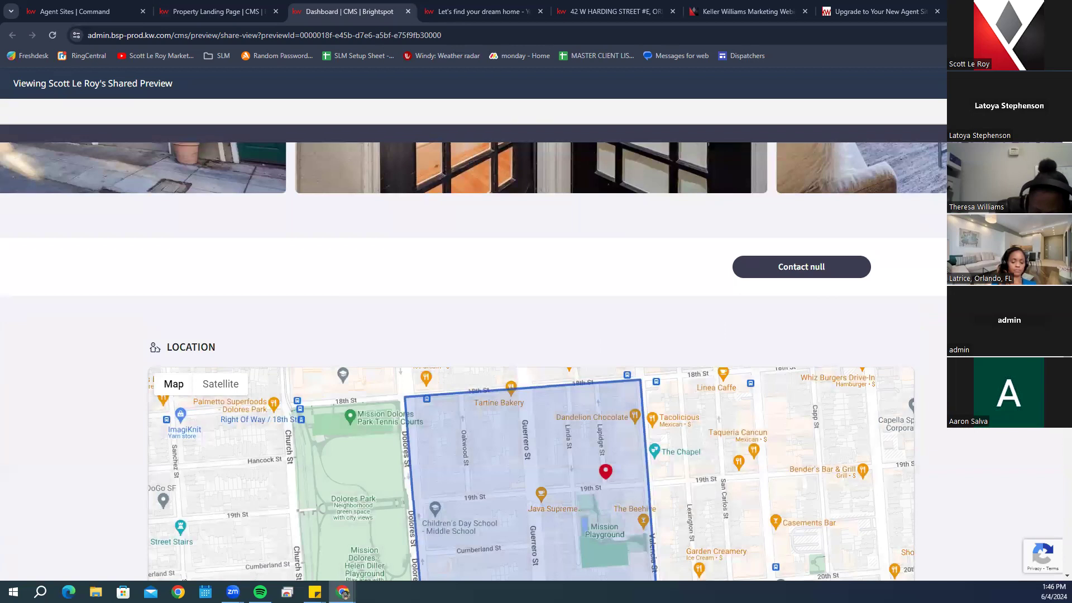
scroll(502, 223, "down", 6)
scroll(502, 224, "up", 2)
scroll(530, 363, "up", 4)
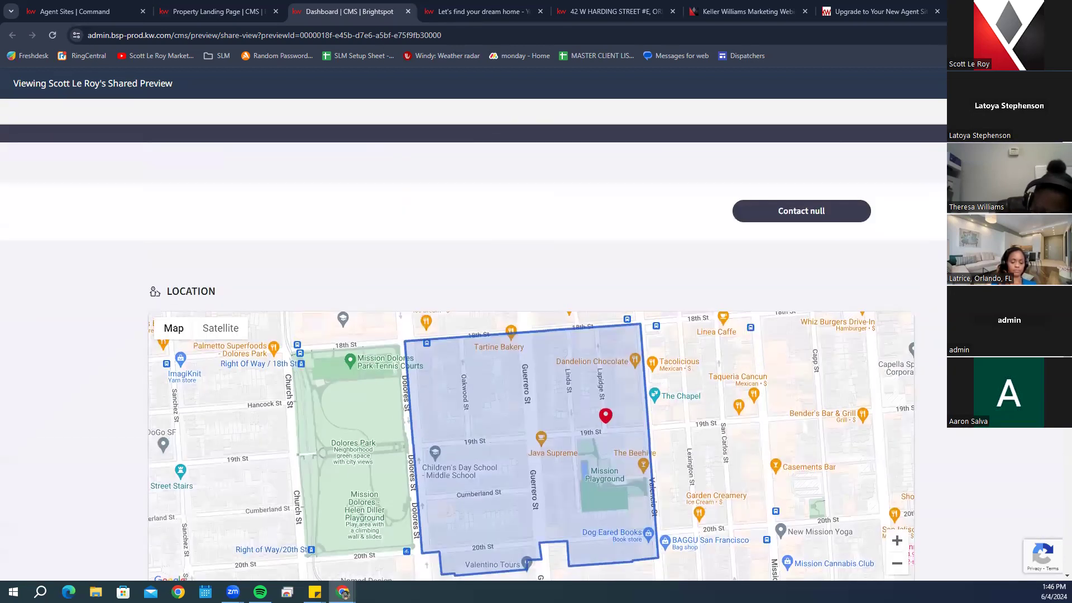
scroll(36, 261, "down", 4)
scroll(35, 261, "up", 2)
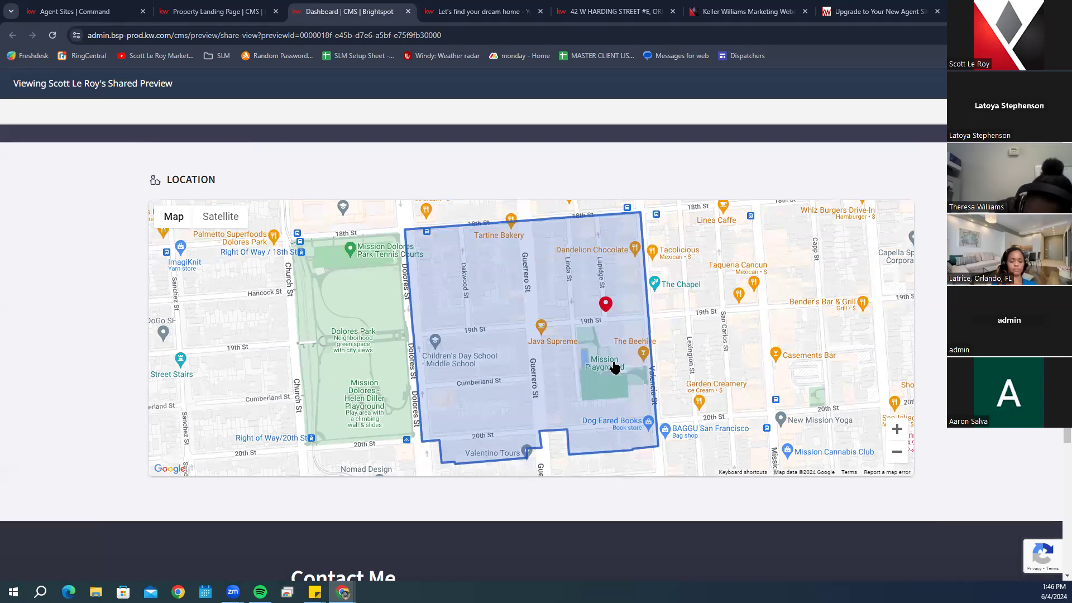
scroll(313, 337, "down", 10)
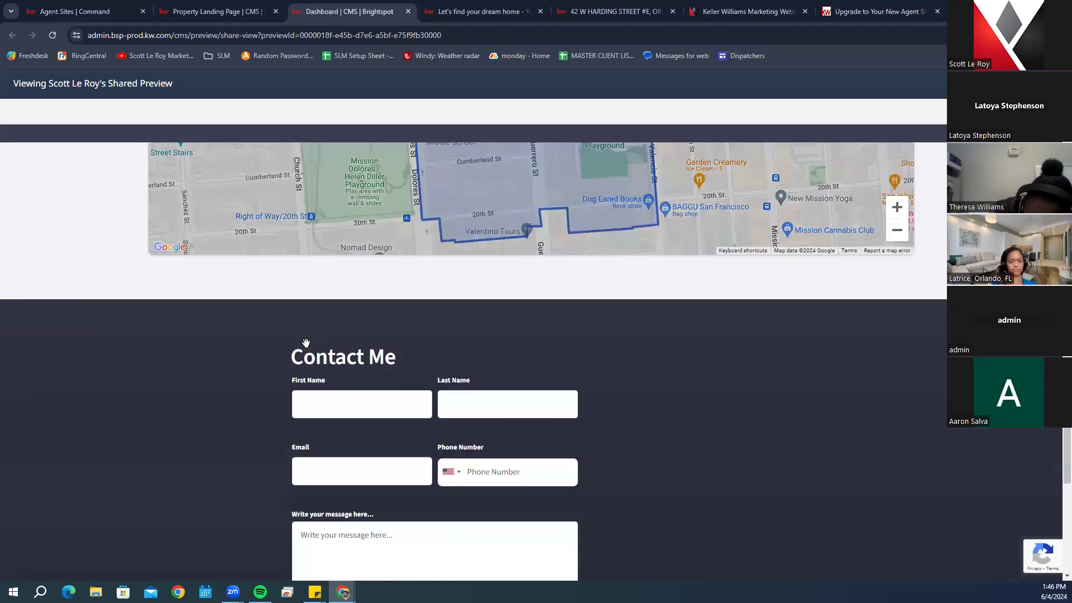
scroll(308, 348, "up", 10)
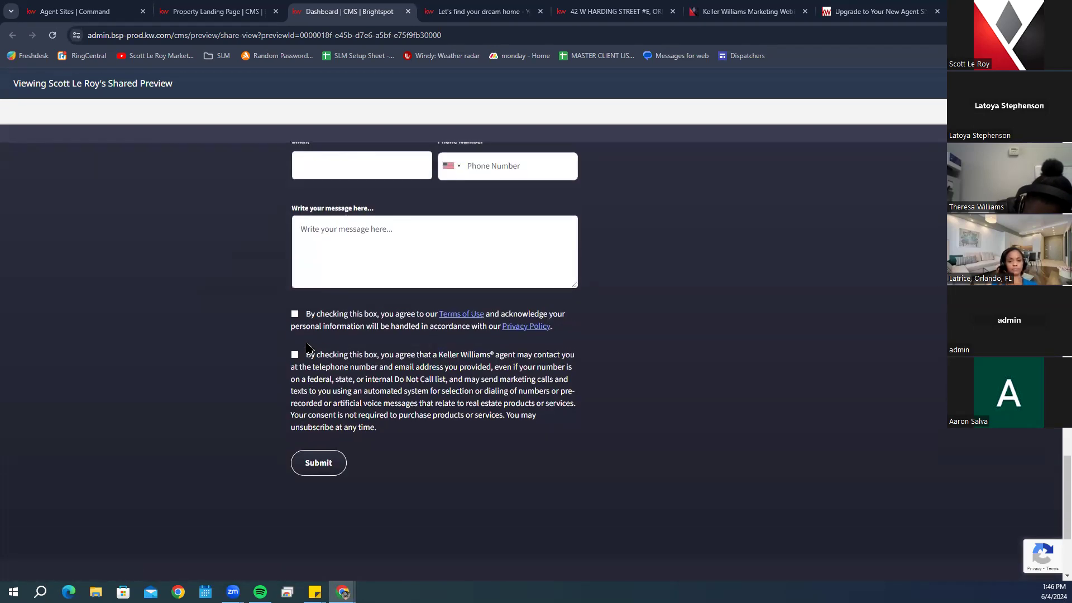
scroll(306, 342, "up", 10)
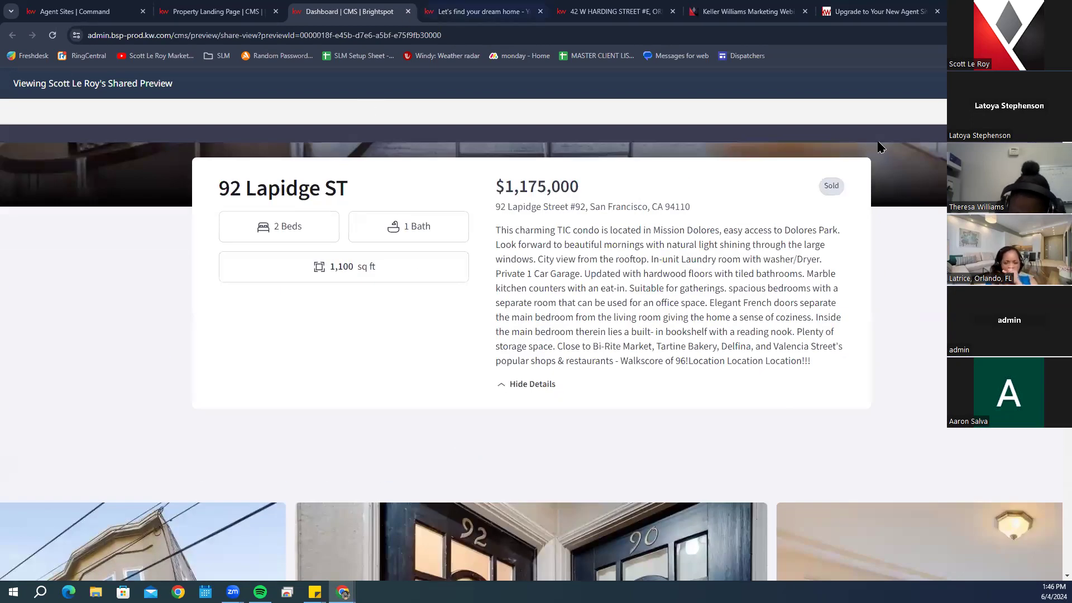
scroll(475, 335, "up", 6)
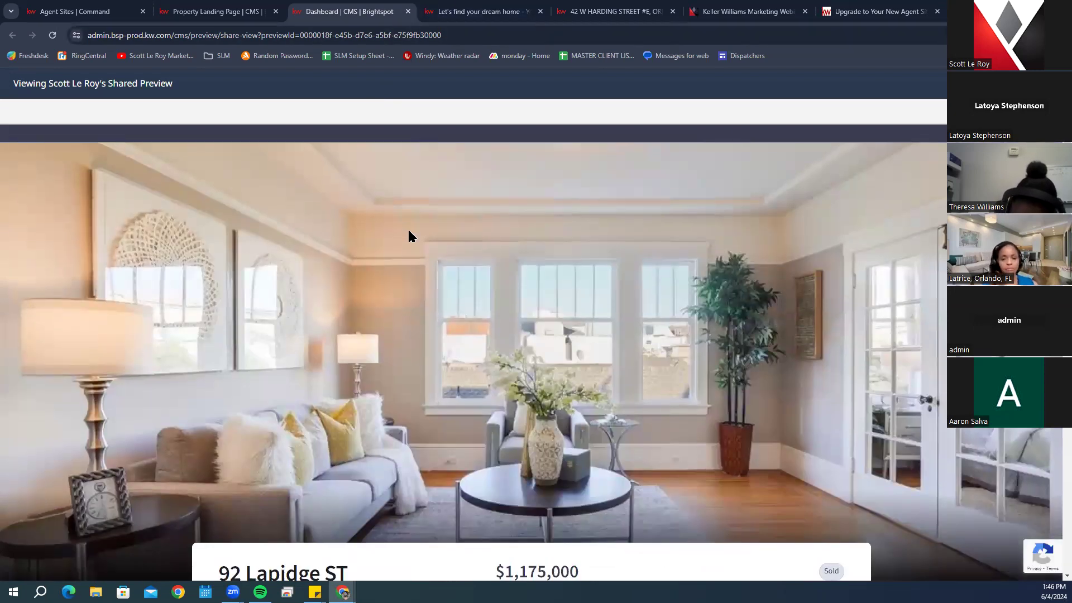
left_click(408, 11)
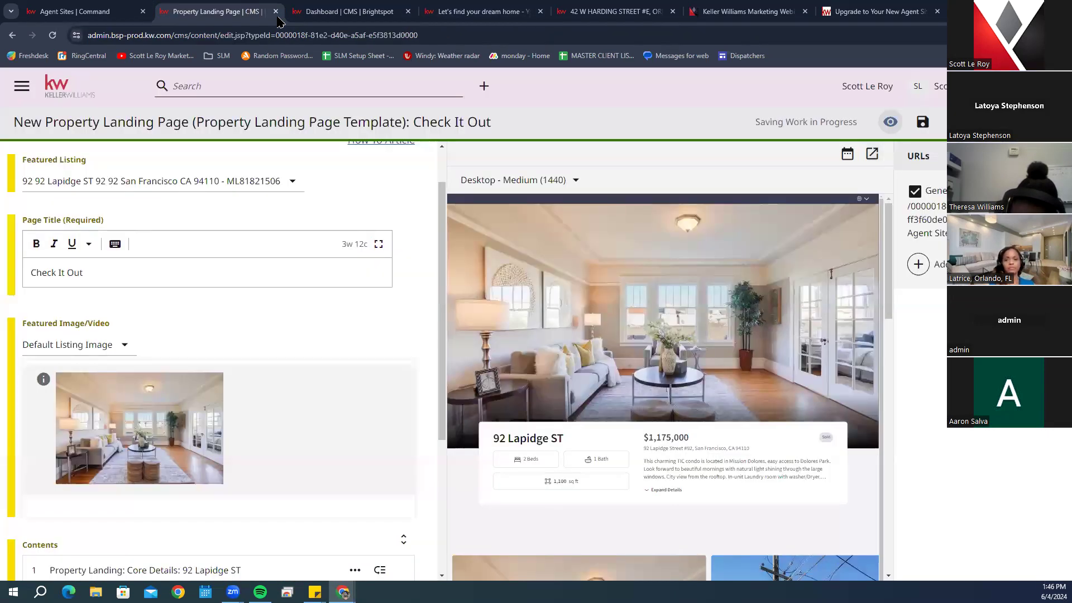
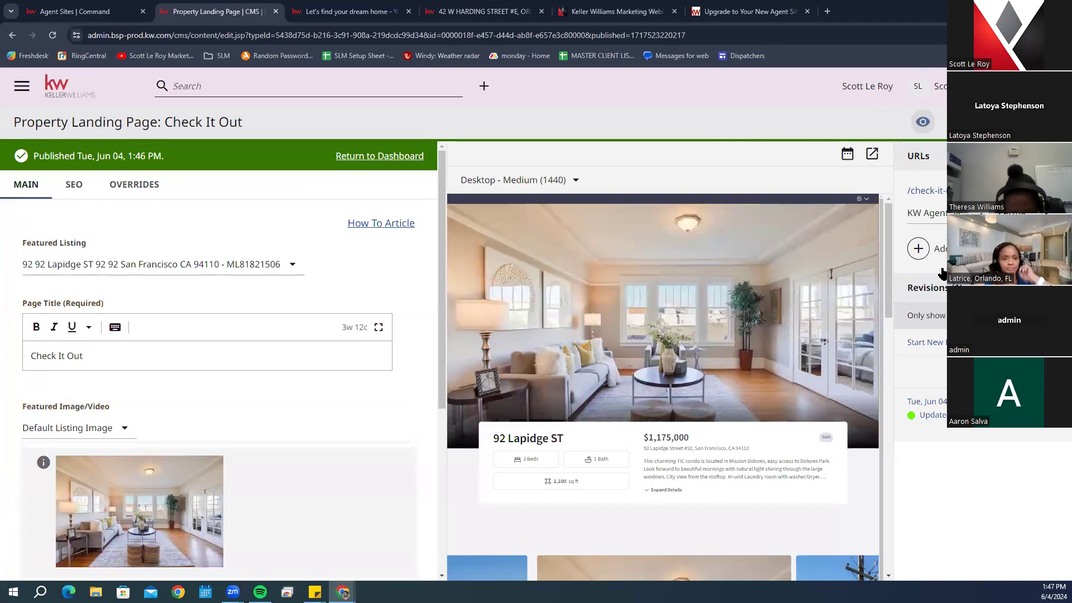
Add a 92lapidg web address to the Check It Out page, publish, and open its live link in a new tab
left_click(920, 249)
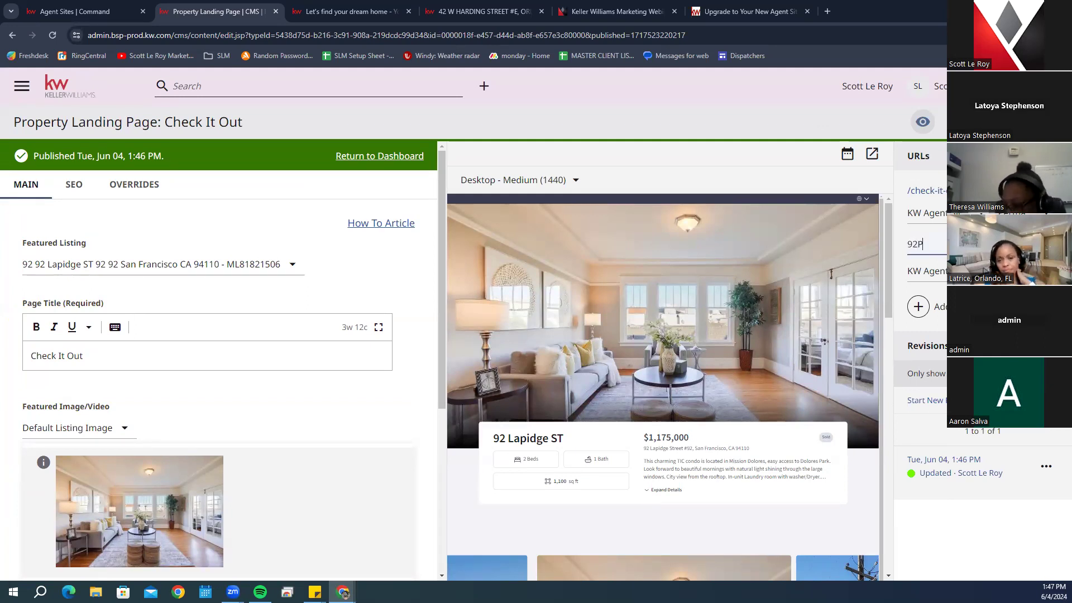
type("92lapidge")
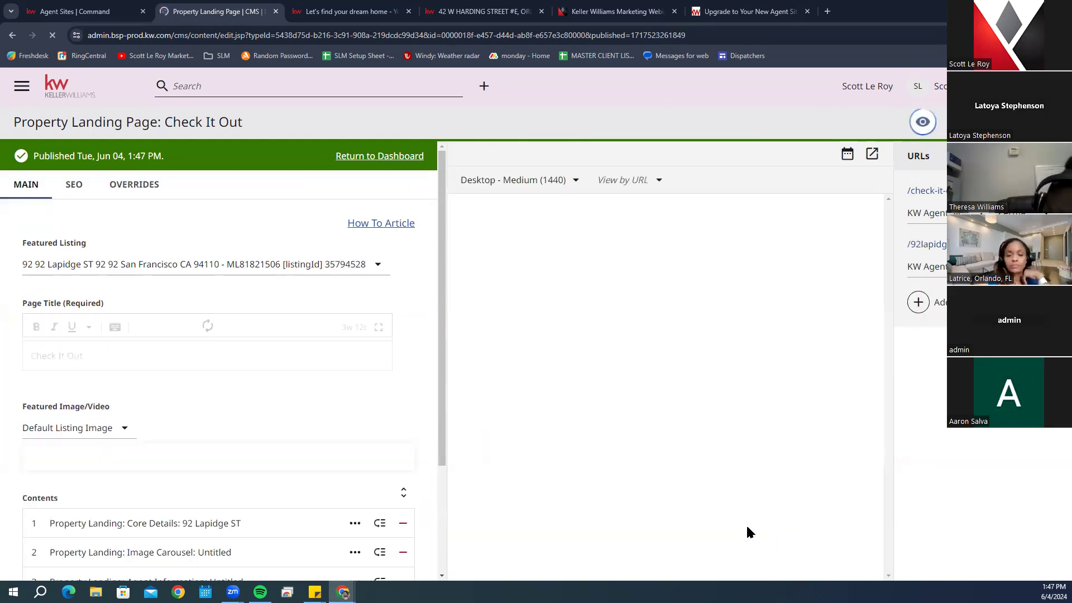
right_click(928, 245)
left_click(824, 259)
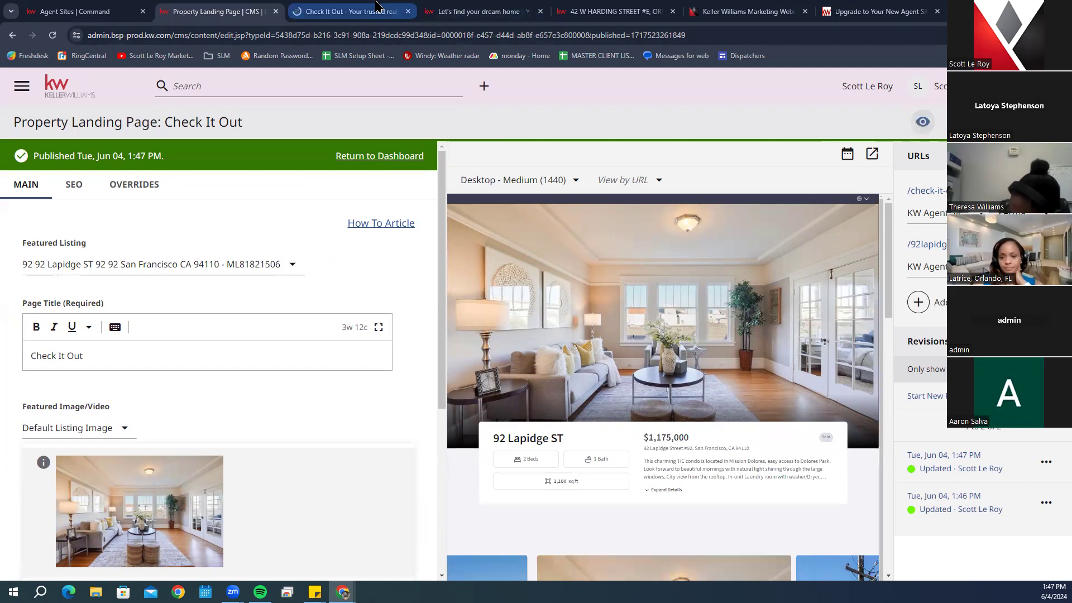
View the live Check It Out page, then return to the editor and select the Page Title
left_click(378, 4)
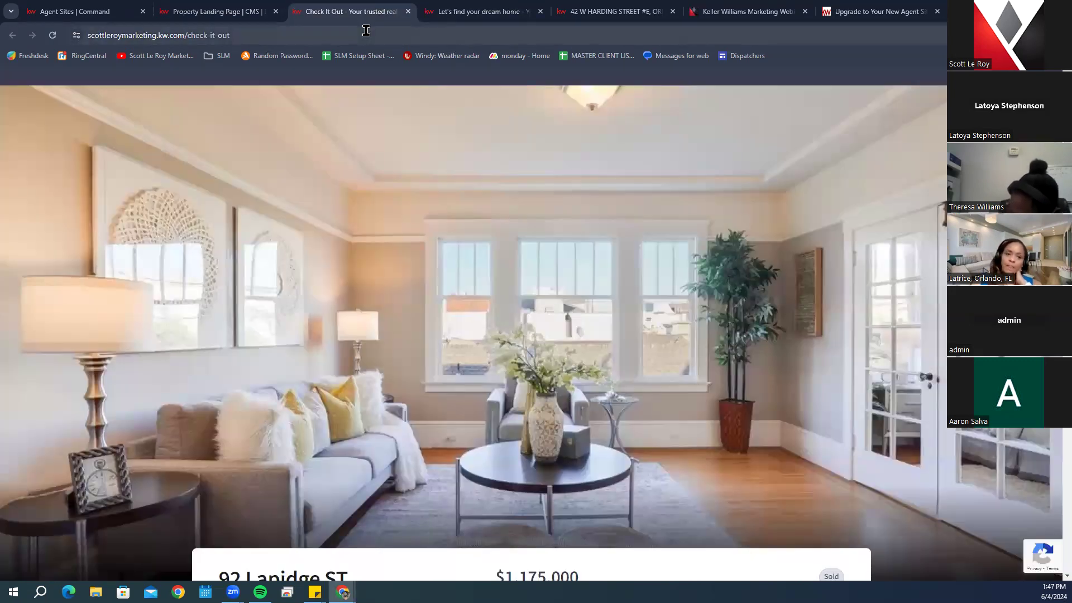
left_click(244, 6)
left_click(96, 362)
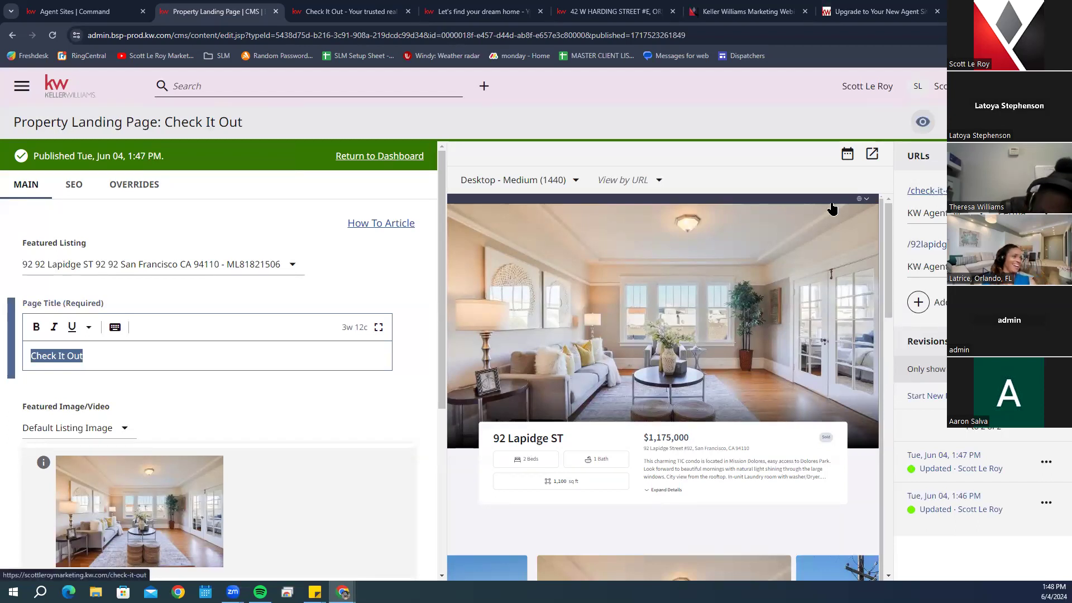
type("92")
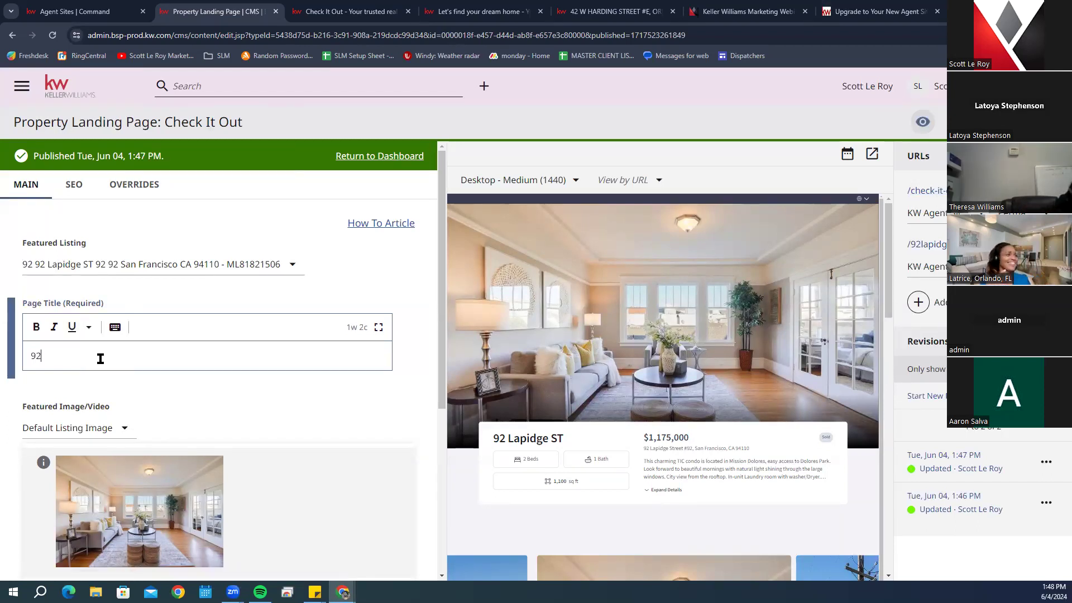
type("Lap")
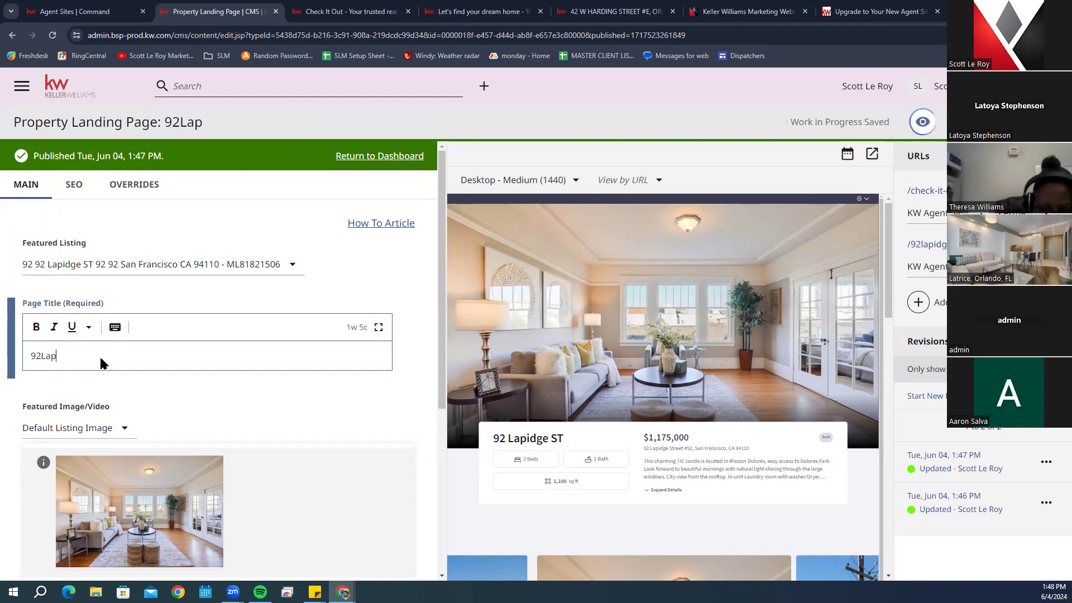
type("idgeSt")
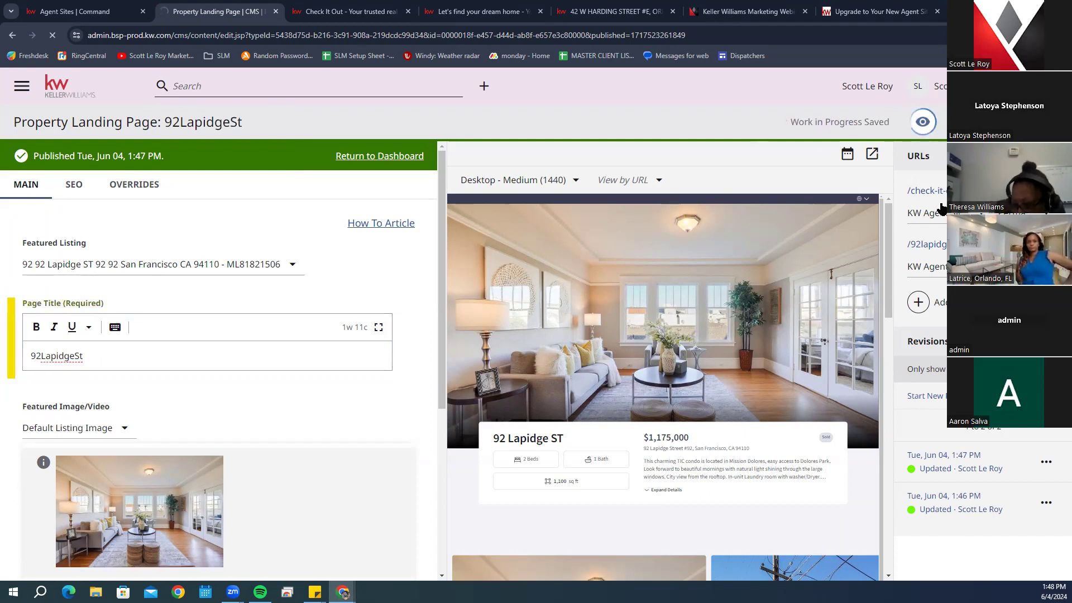
left_click(409, 12)
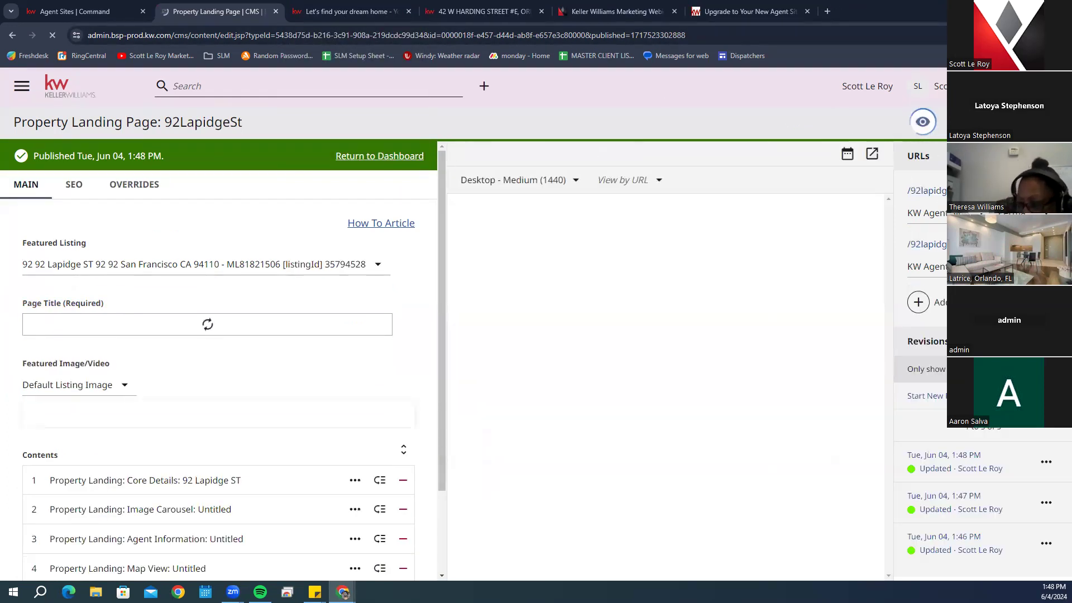
right_click(927, 192)
left_click(909, 211)
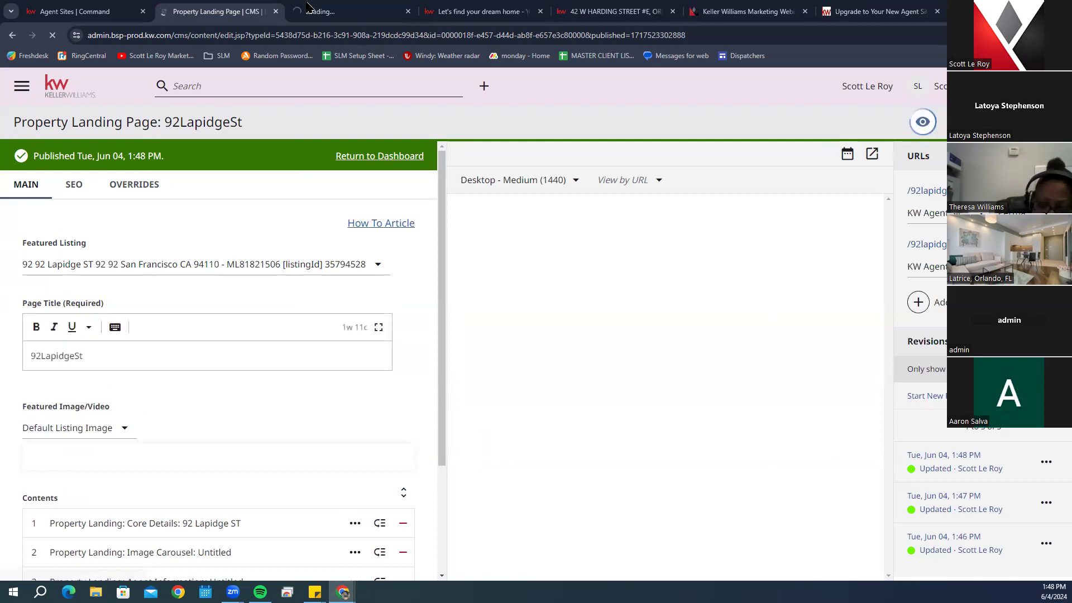
left_click(348, 10)
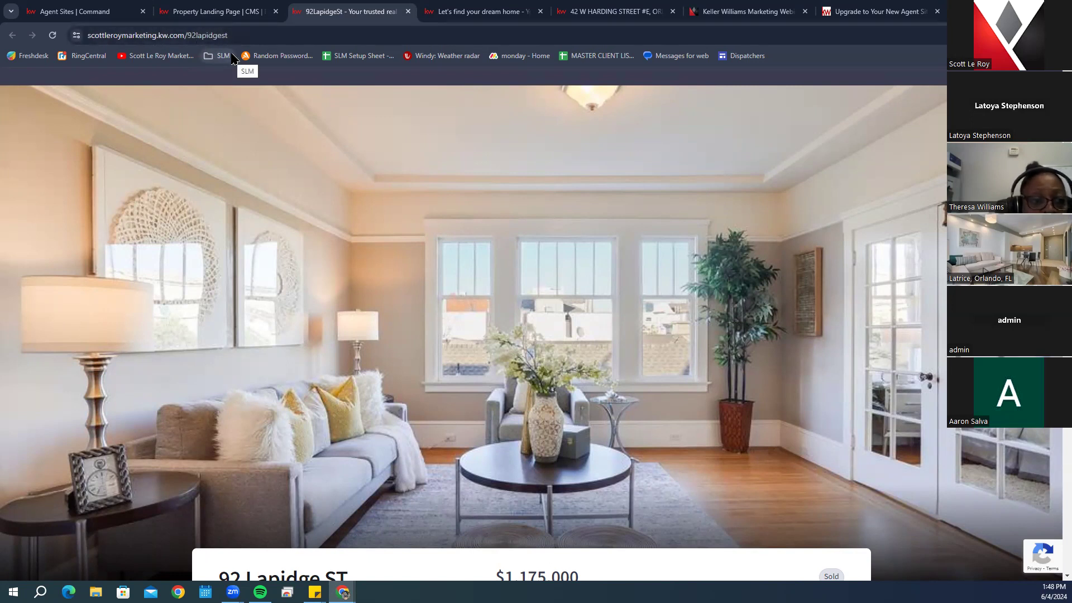
Check the /92lapidgest live page from the editor, close the duplicate tab, and start another URL
left_click(209, 12)
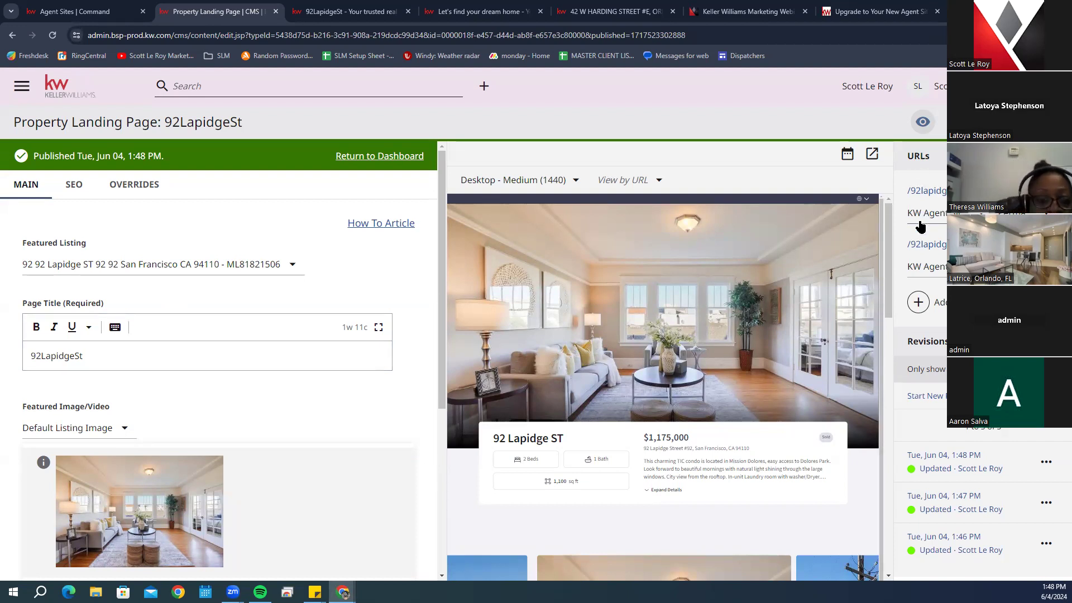
left_click(940, 246)
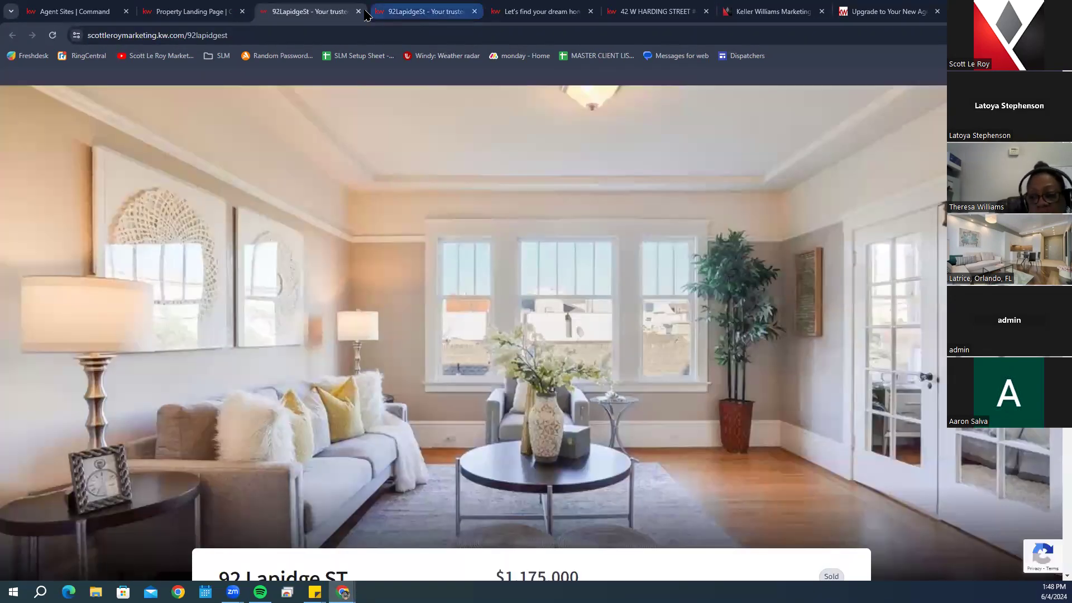
left_click(358, 12)
left_click(916, 302)
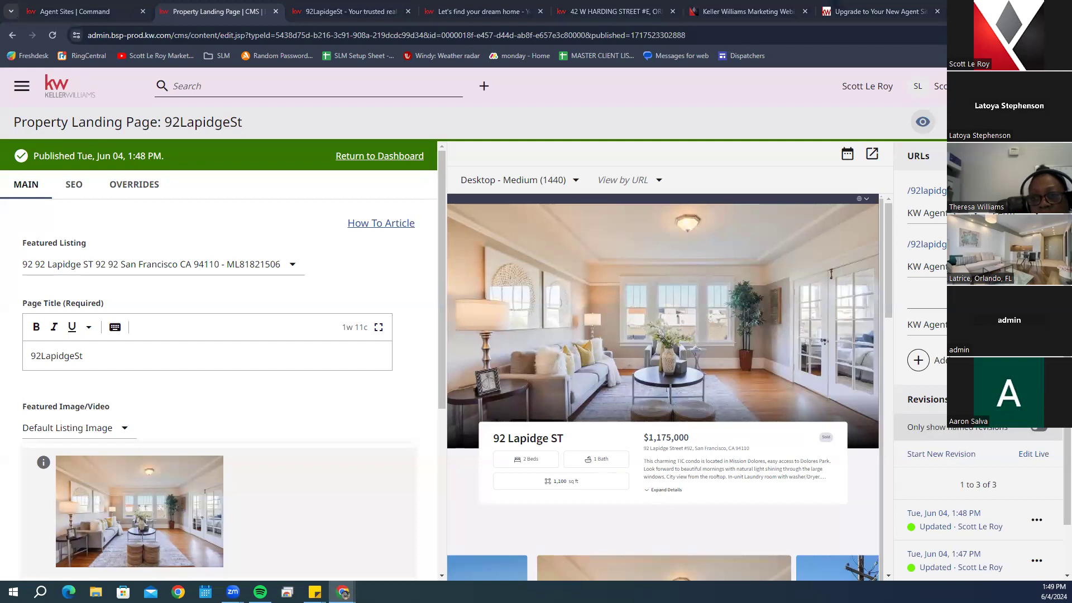
Add /testurl as a page address, publish it, and open a blank browser tab
type("tes")
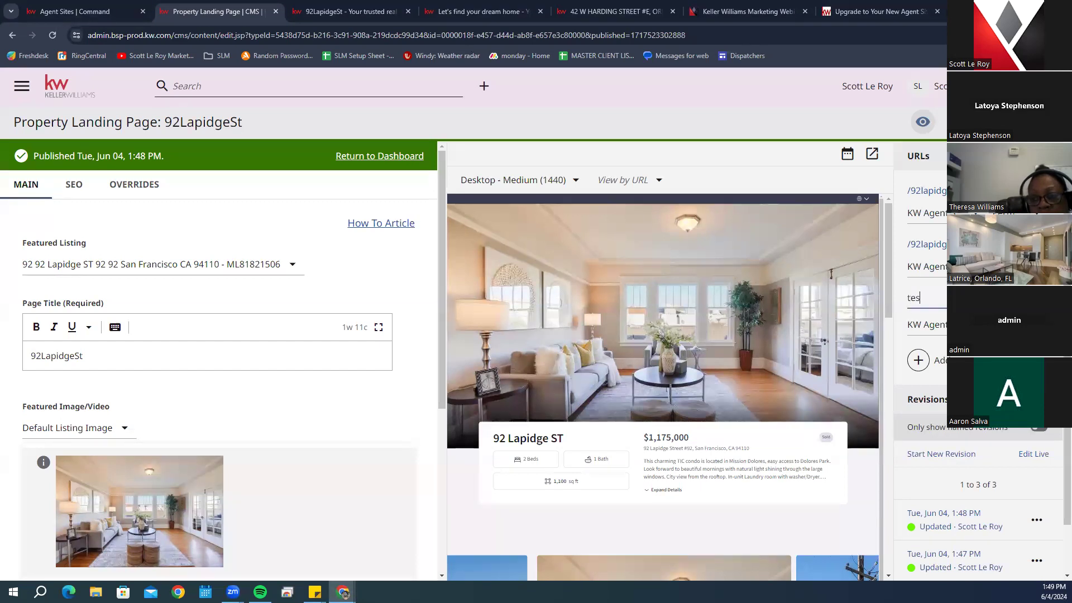
type("turl")
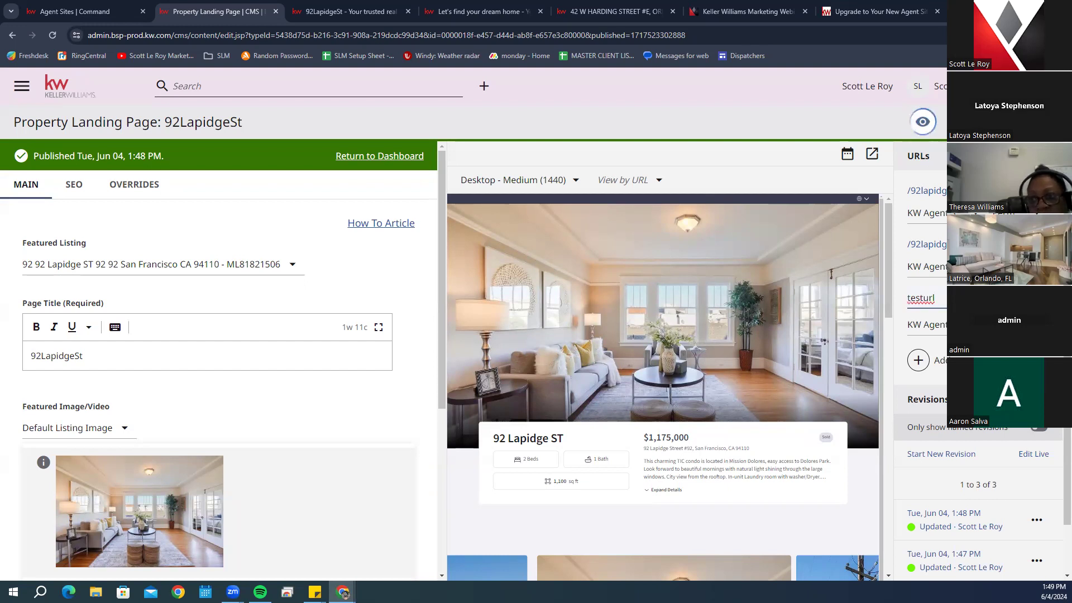
key("Return")
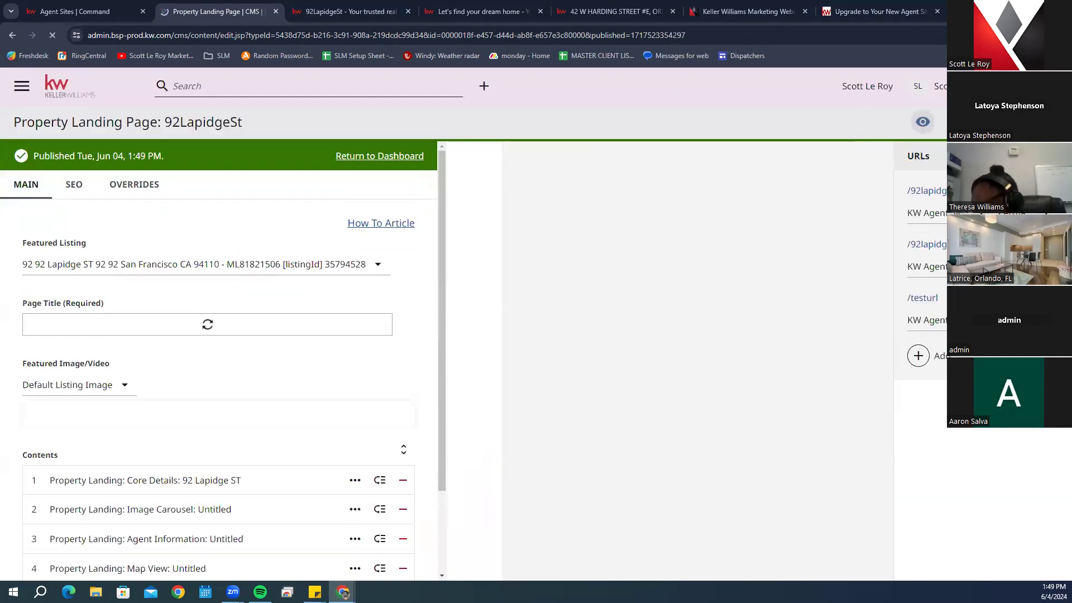
key("ctrl+t")
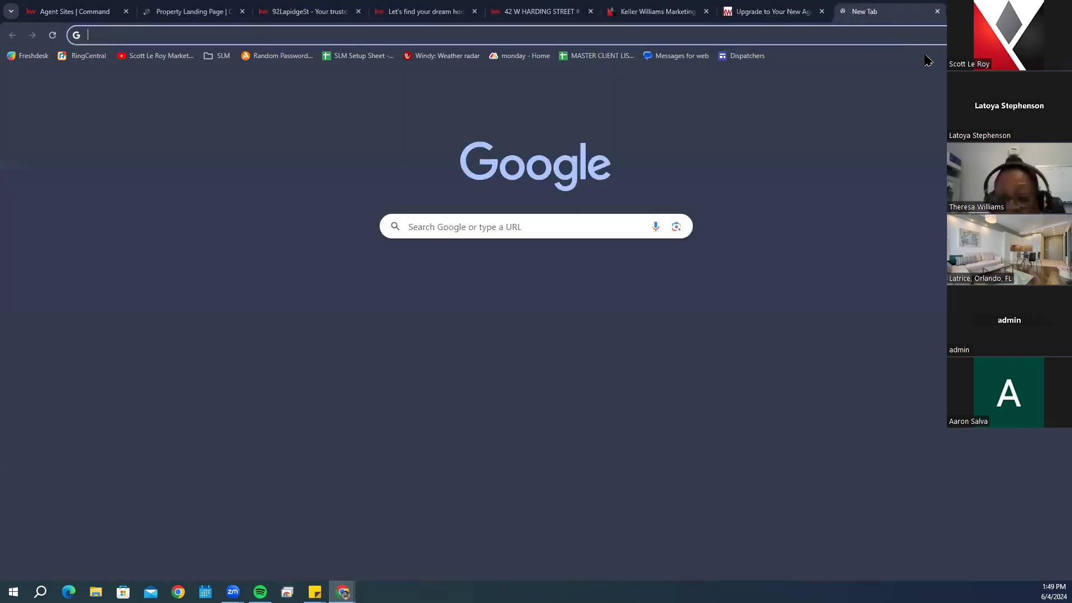
Load scottleroymarketing.kw.com/testurl to confirm the 92 Lapidge listing, then return to the editor
type("scottleroym")
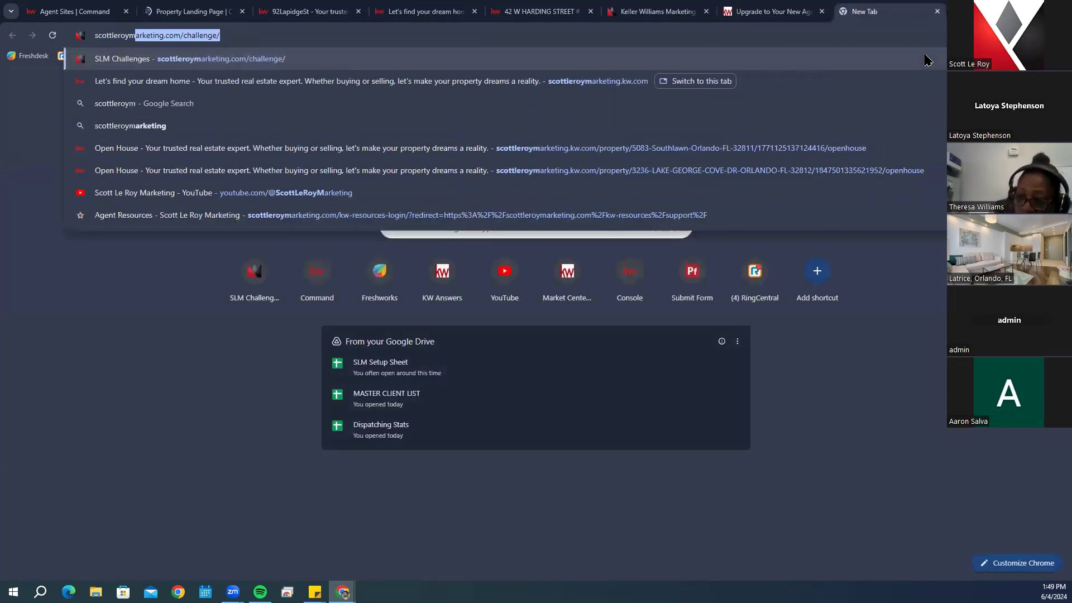
type("arketing.co")
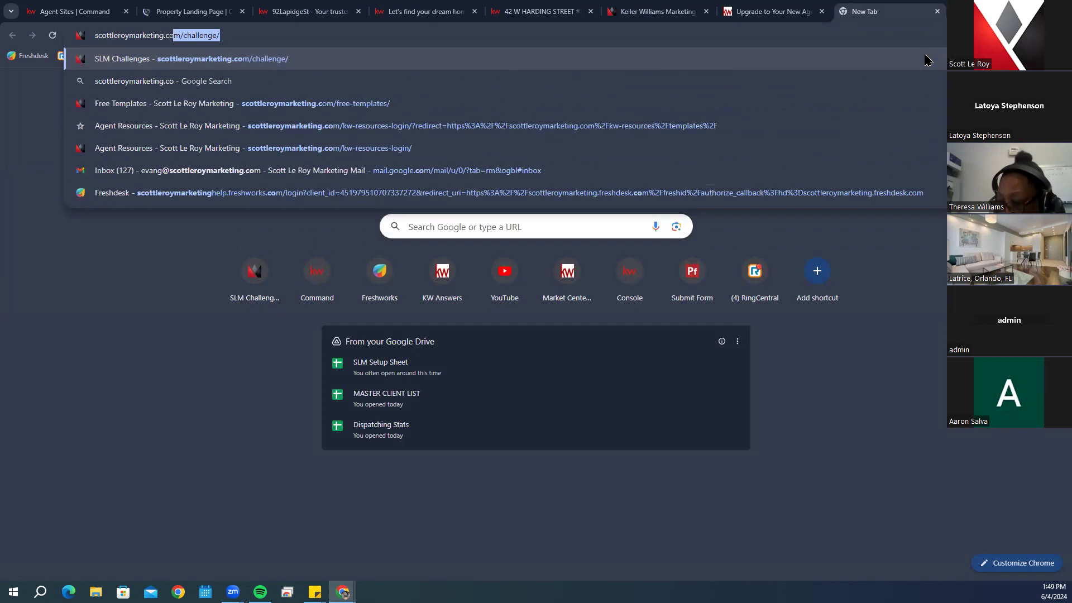
type("m/testurl")
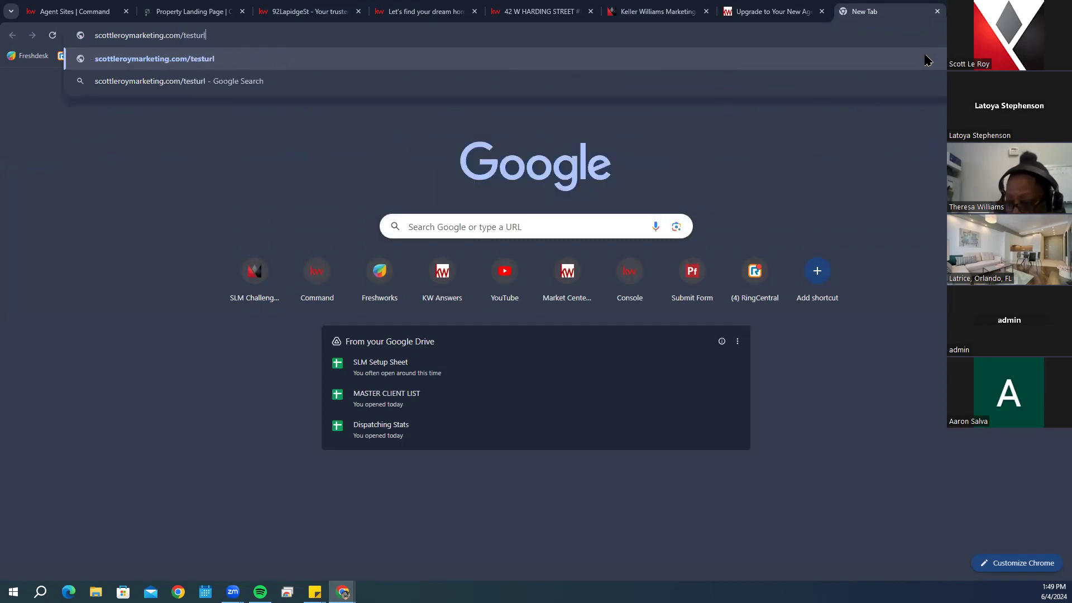
key("Return")
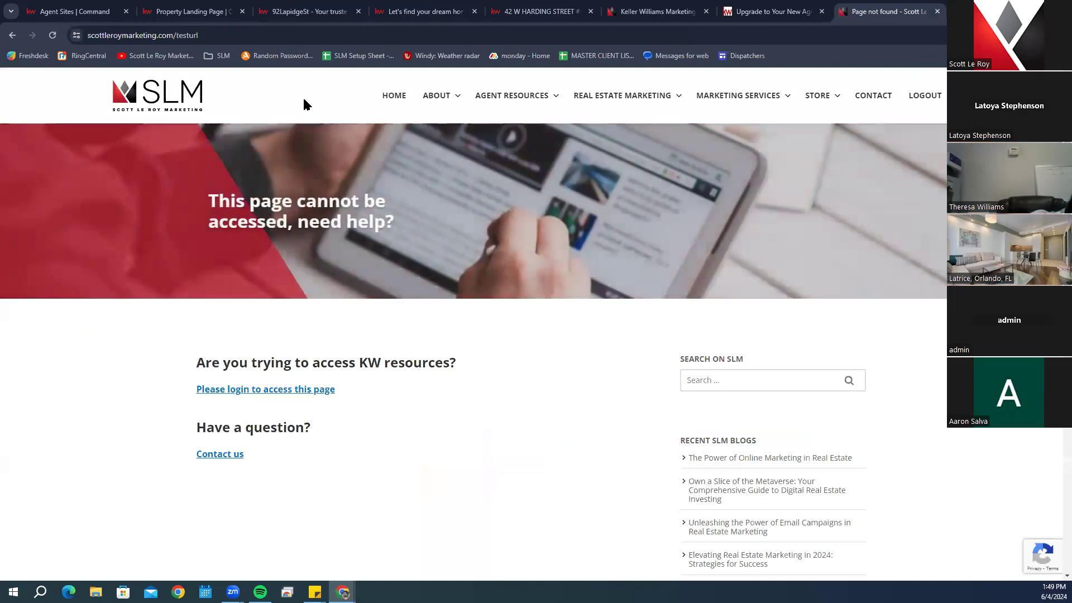
left_click(218, 35)
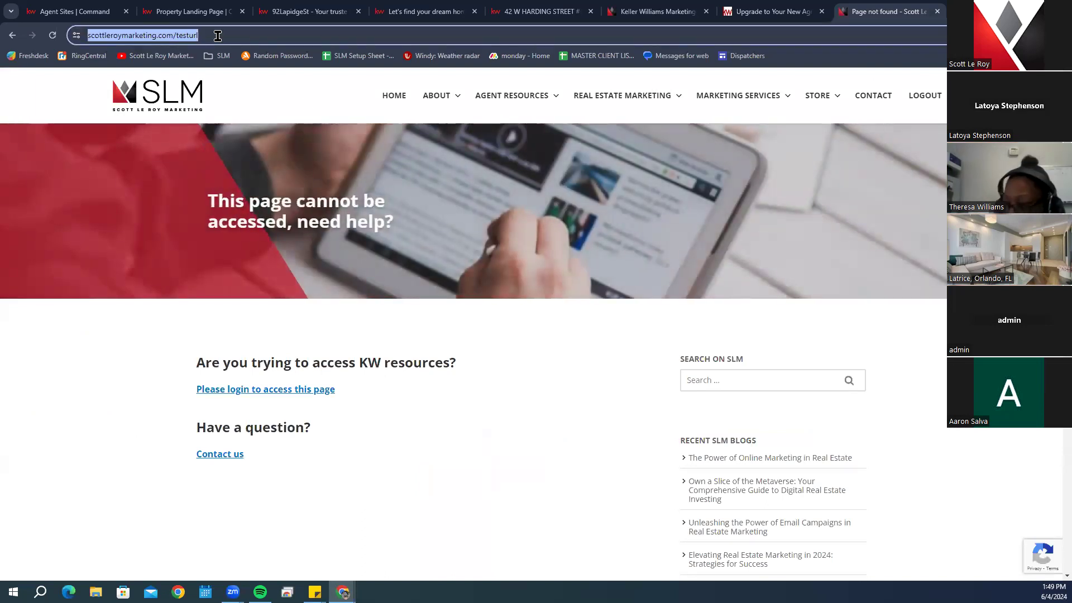
left_click(218, 36)
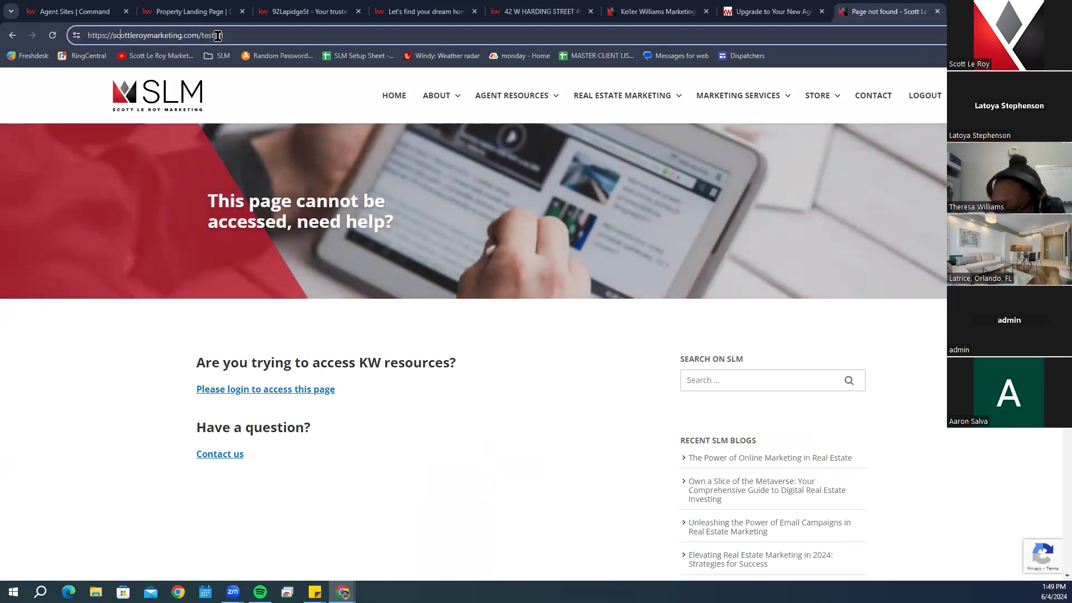
type("kw")
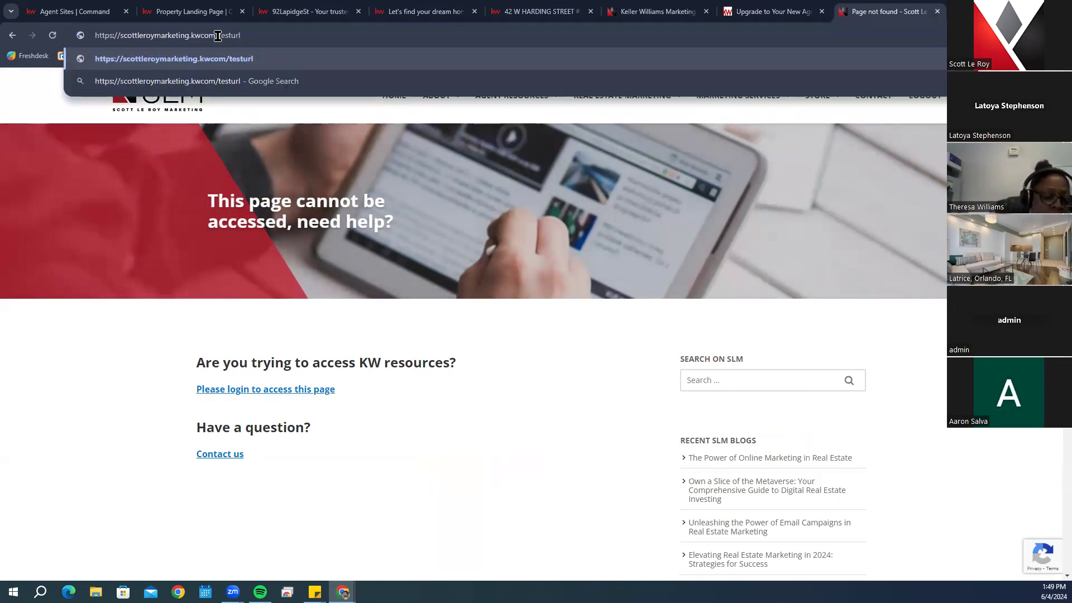
type(".")
key("Return")
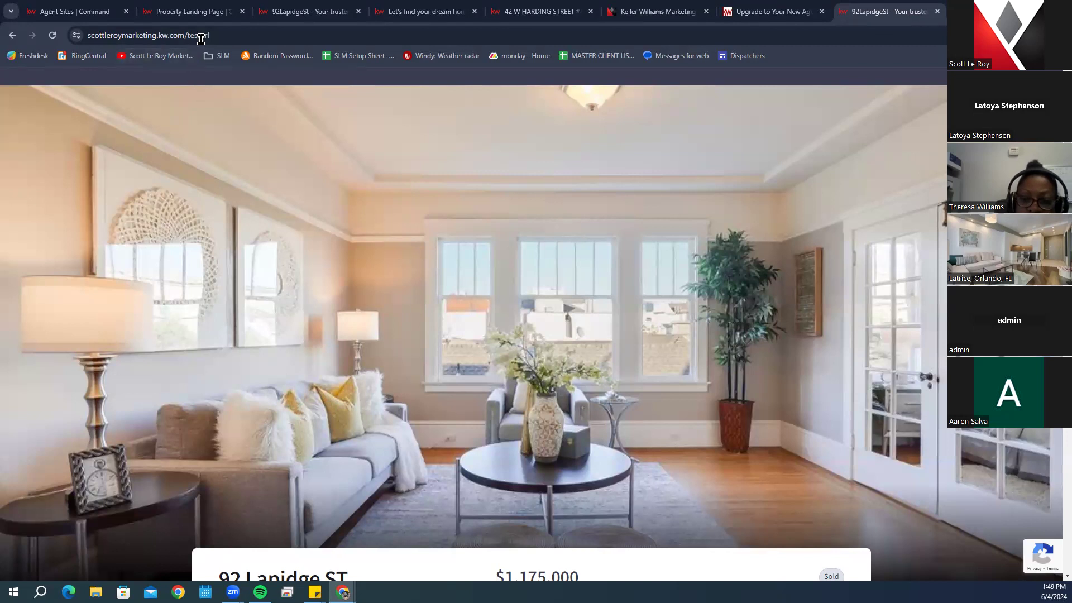
left_click(221, 34)
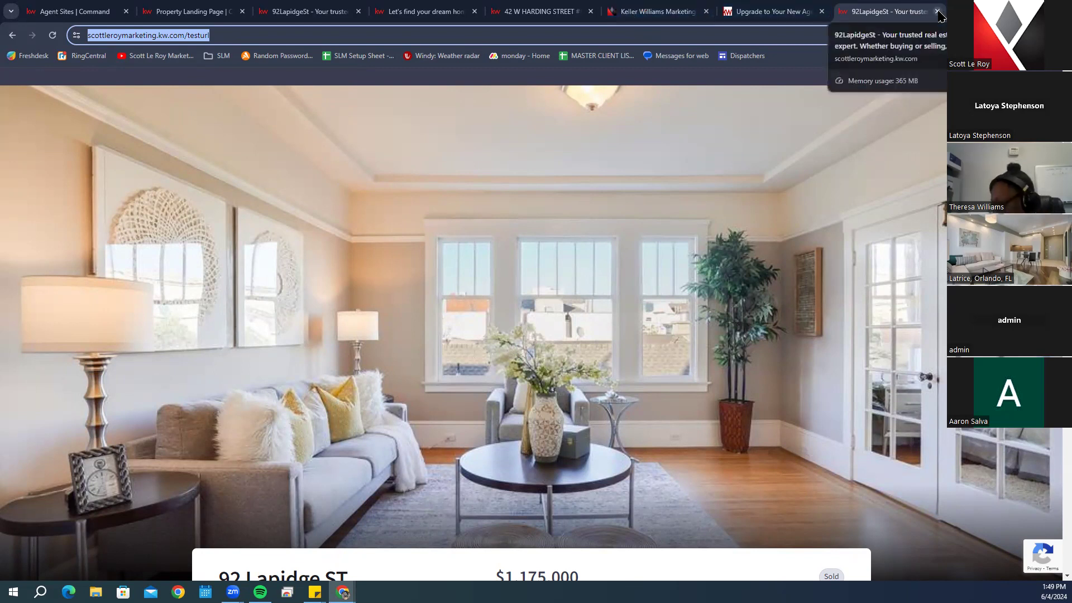
left_click(185, 8)
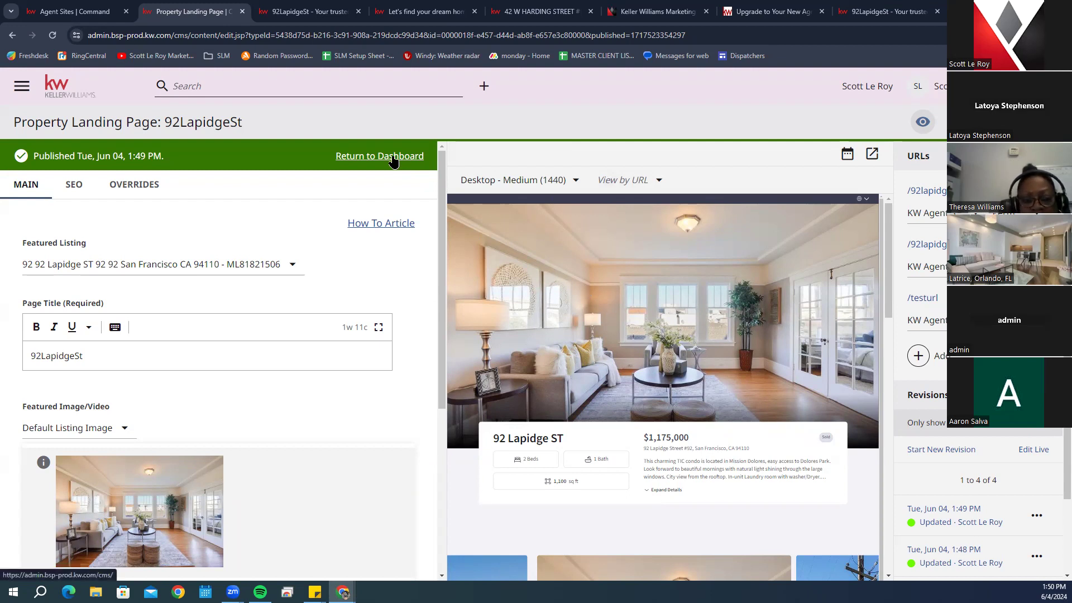
Close the 92LapidgeSt, dream-home and 42 W Harding tabs and return to the Dashboard
left_click(358, 11)
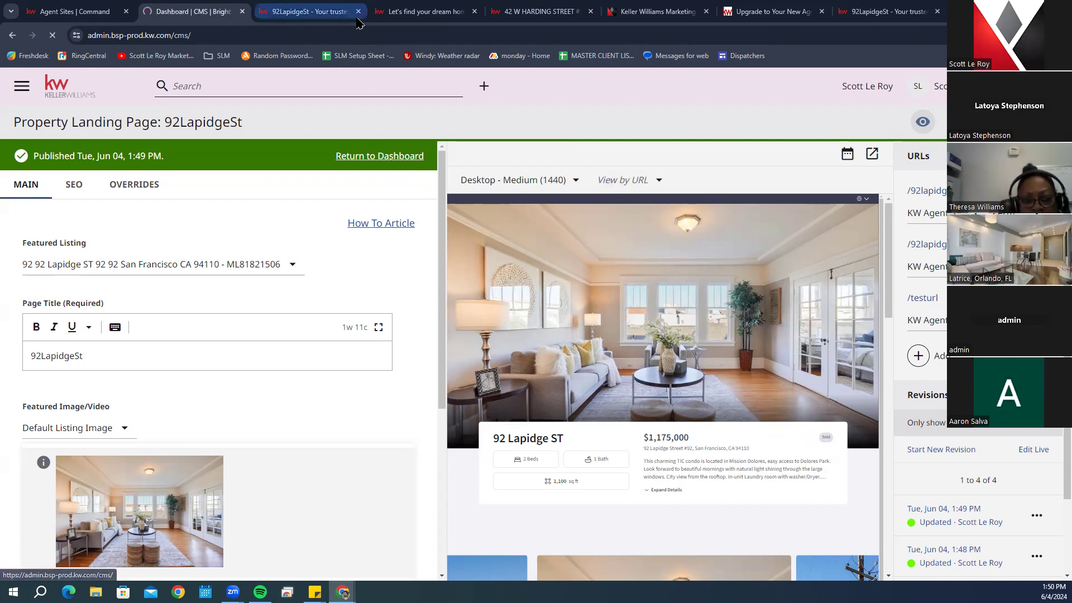
left_click(359, 19)
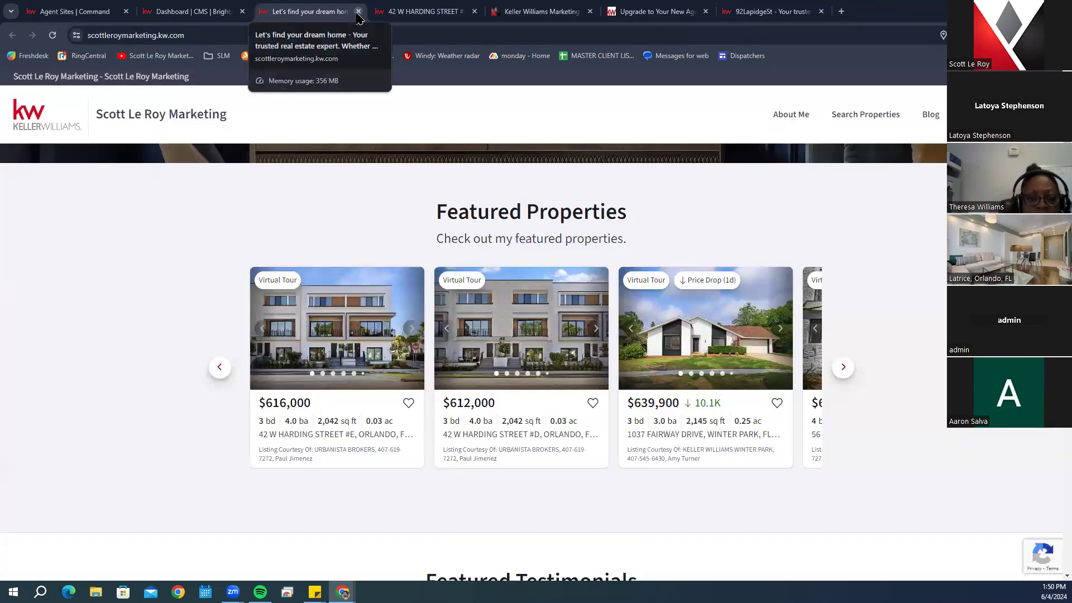
left_click(358, 12)
left_click(359, 12)
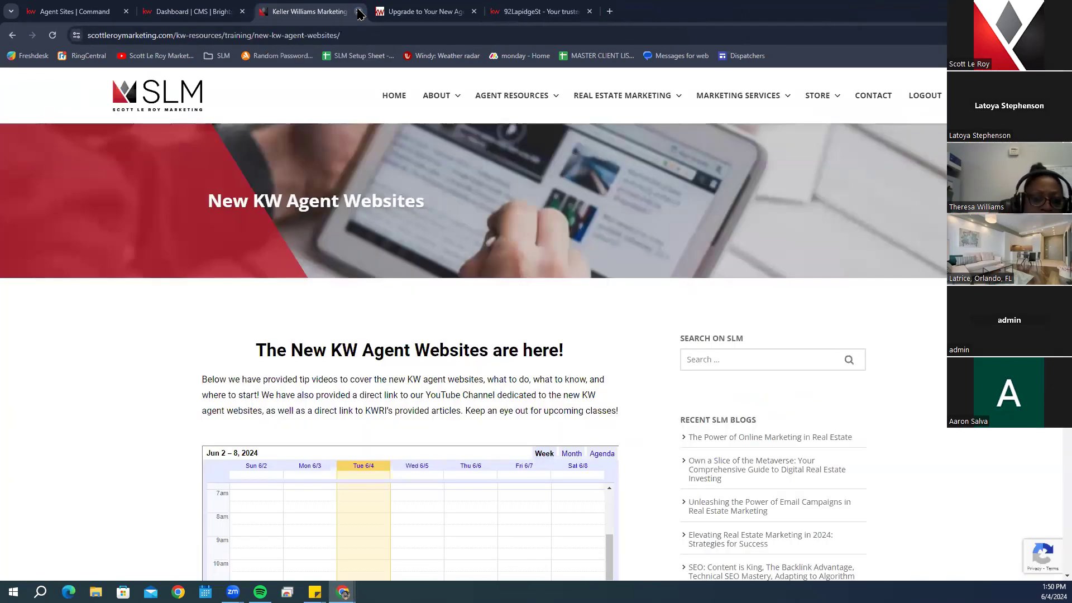
left_click(204, 11)
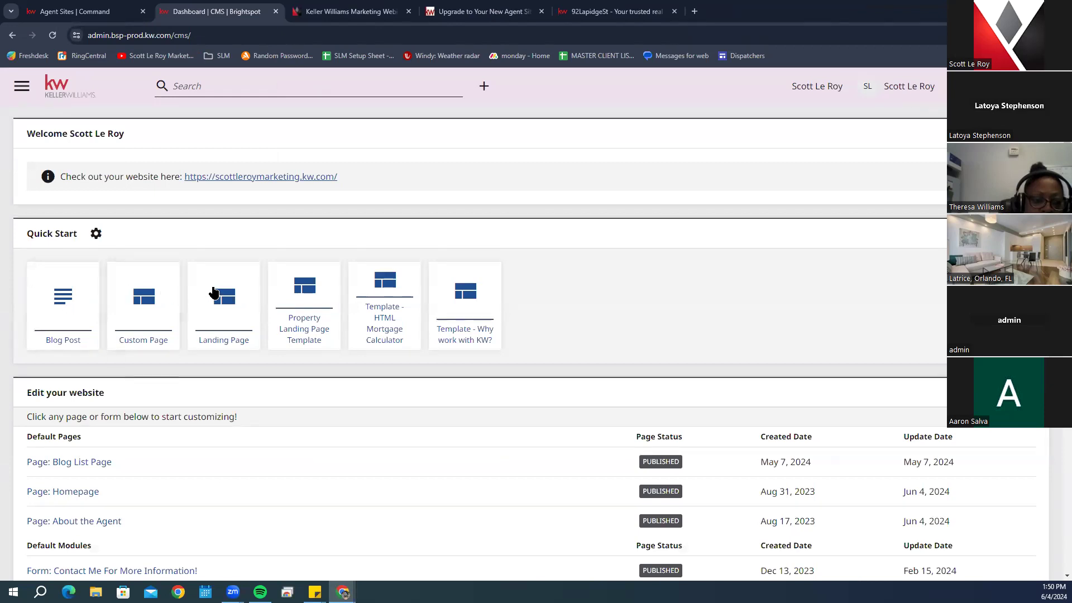
Open a new Custom Page, browse its Add Module list, then dismiss it and head back
left_click(121, 308)
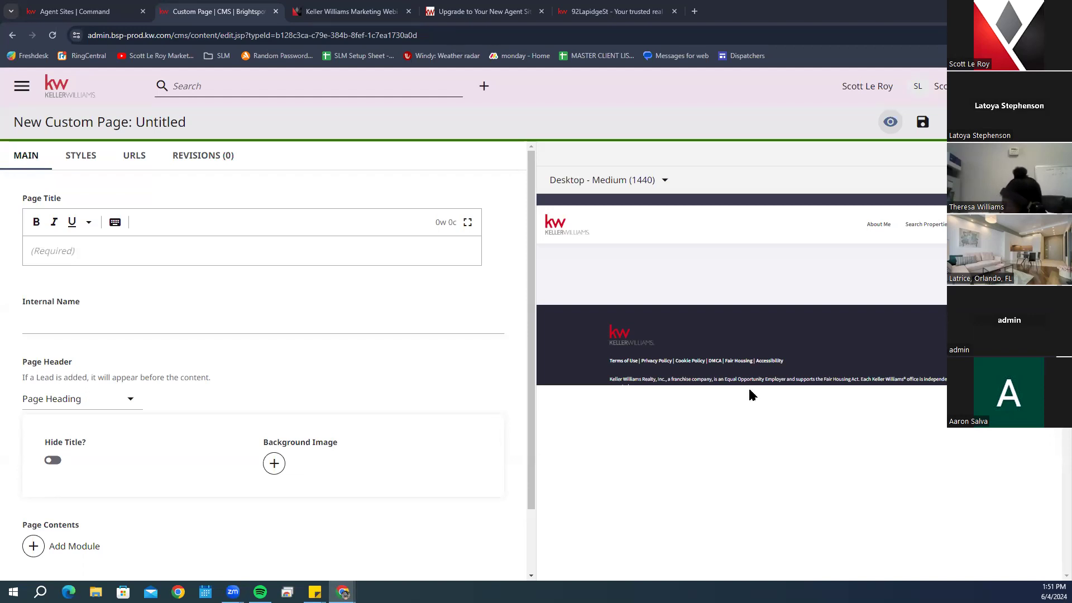
left_click(86, 251)
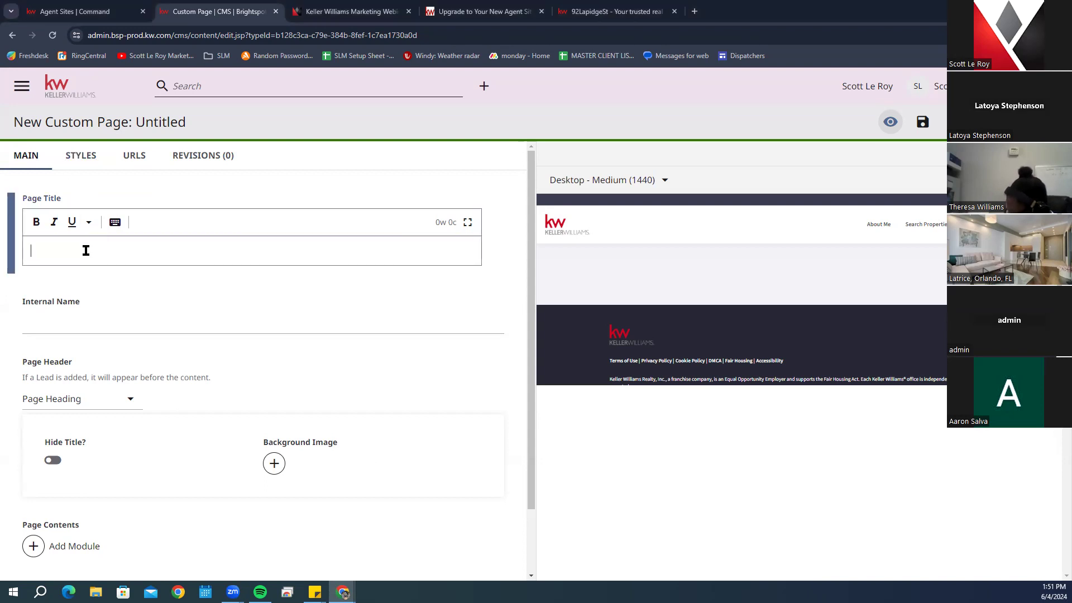
scroll(156, 296, "down", 2)
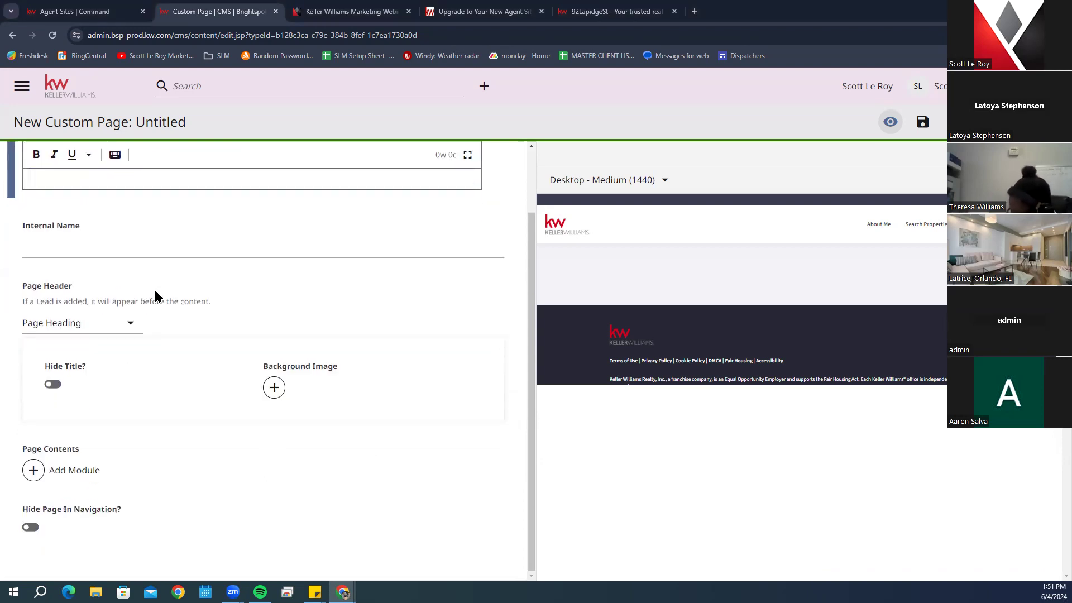
left_click(35, 471)
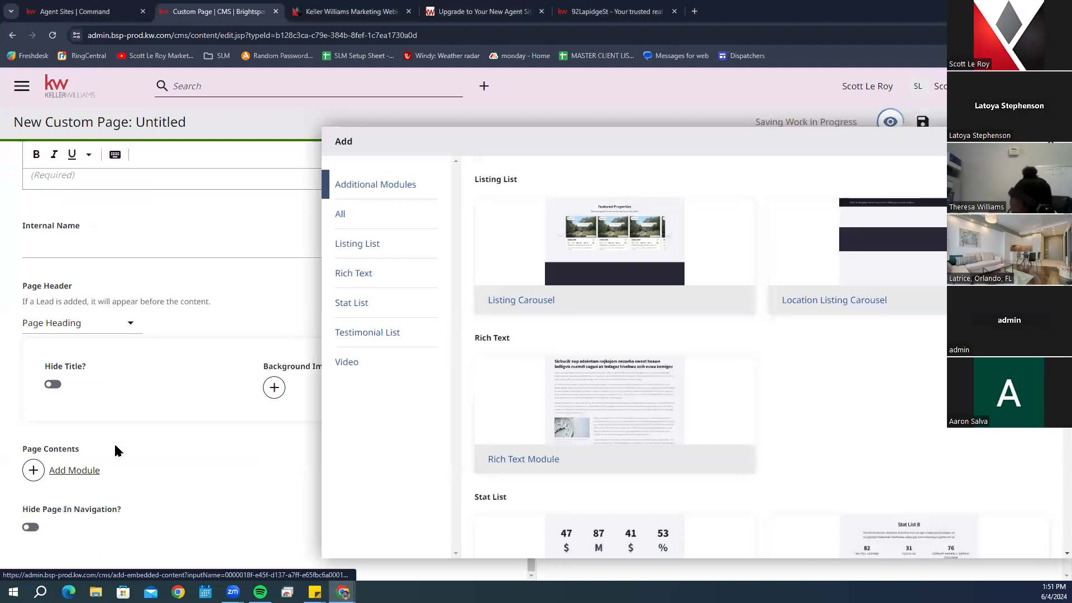
scroll(492, 312, "down", 7)
scroll(532, 334, "down", 5)
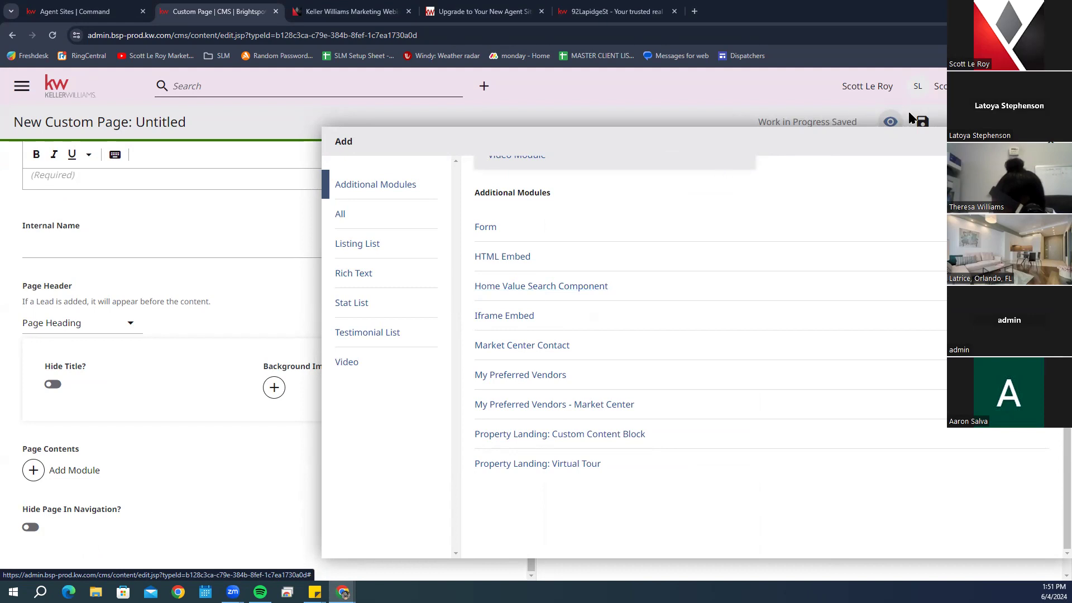
key("Escape")
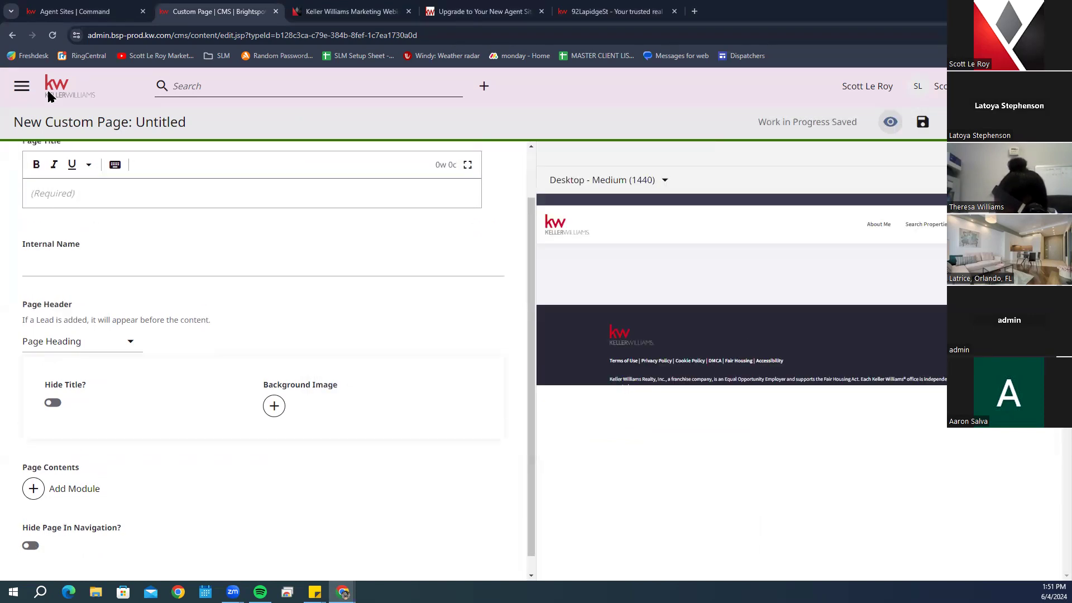
left_click(56, 85)
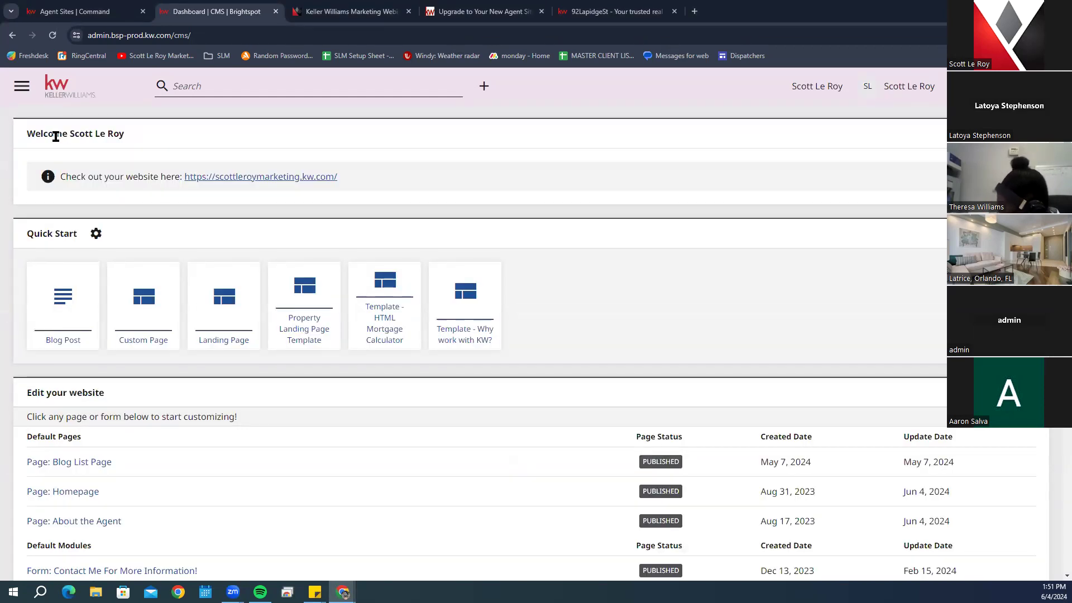
left_click(396, 316)
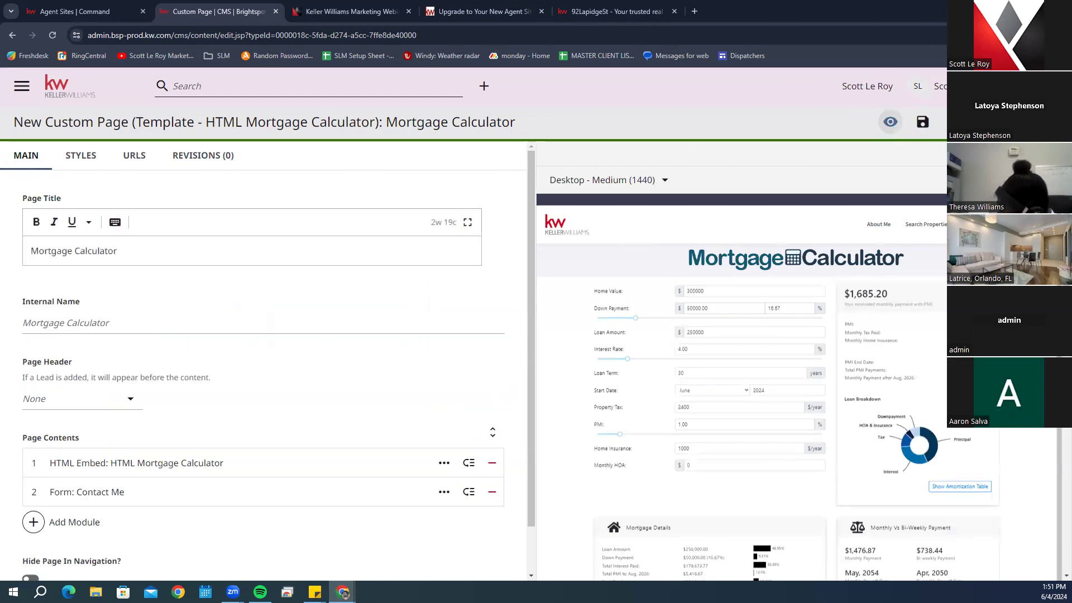
left_click(32, 251)
left_click(318, 317)
left_click(16, 333)
left_click(95, 323)
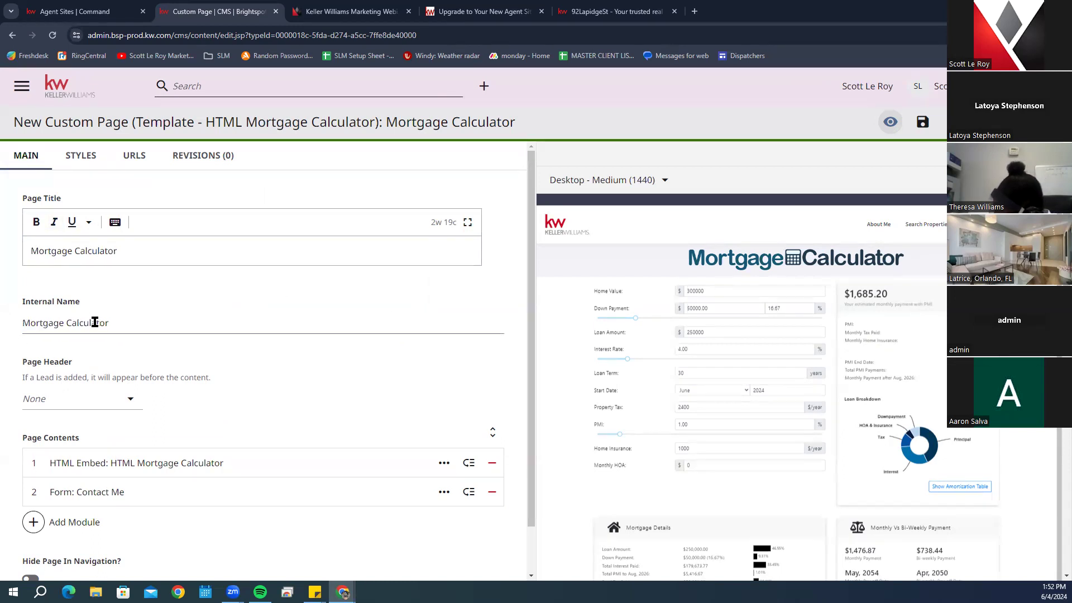
scroll(95, 322, "down", 2)
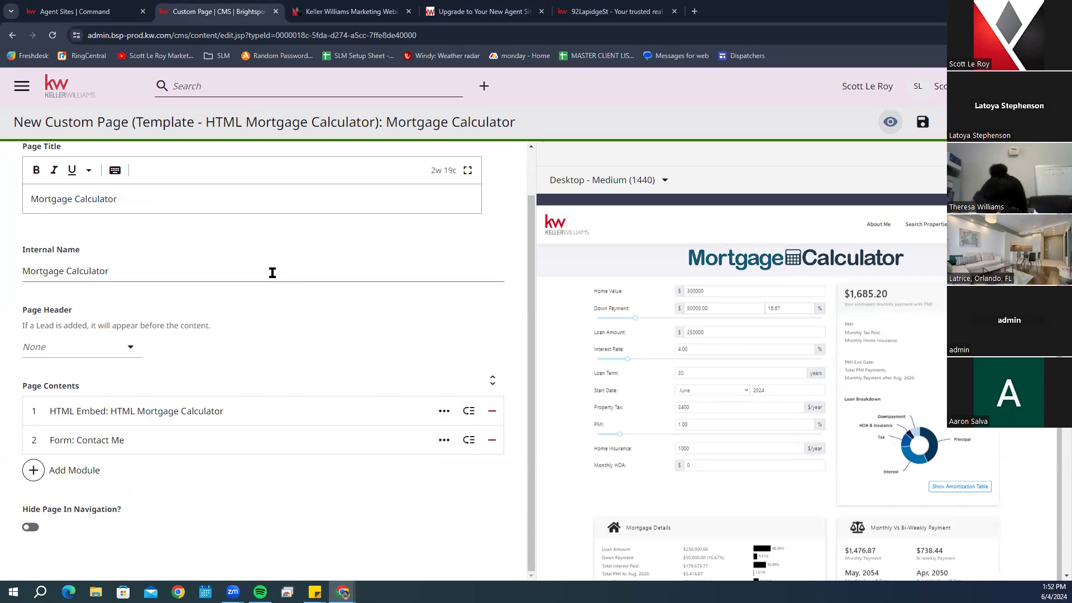
left_click(139, 348)
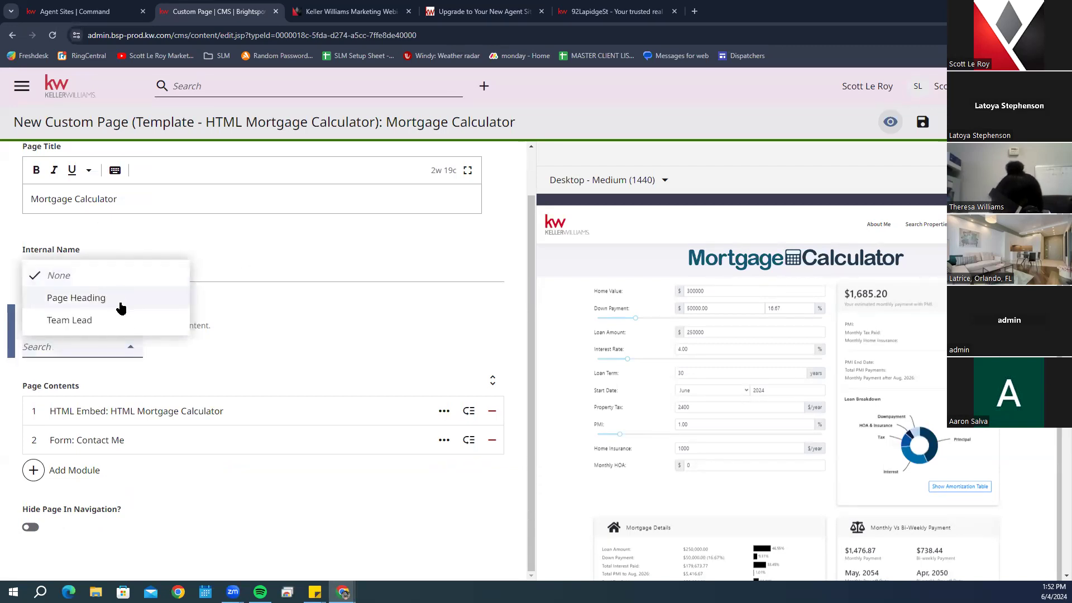
left_click(353, 347)
scroll(330, 404, "up", 2)
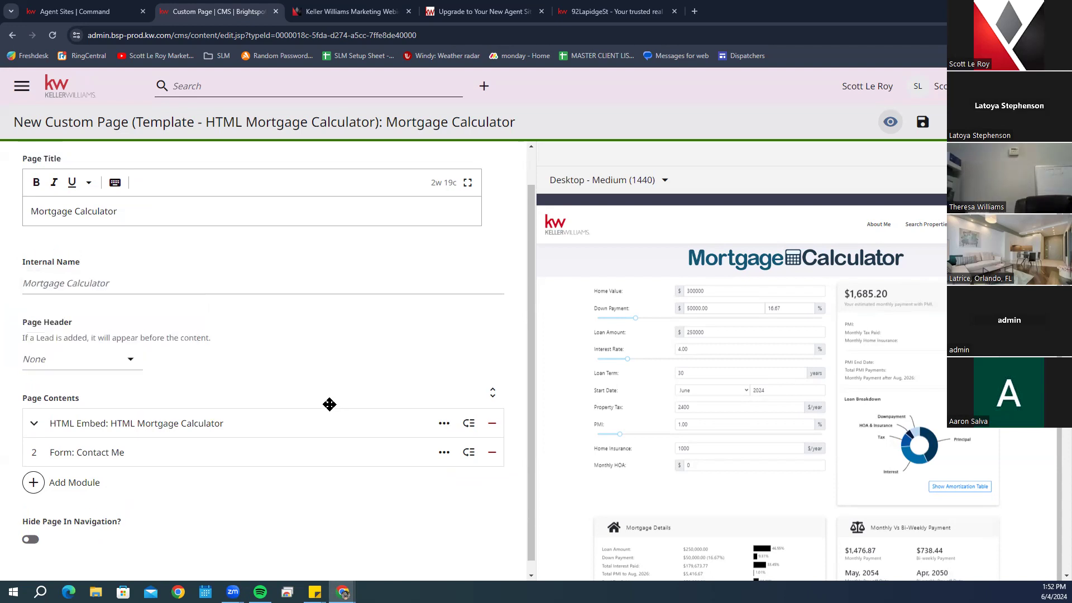
scroll(194, 456, "down", 2)
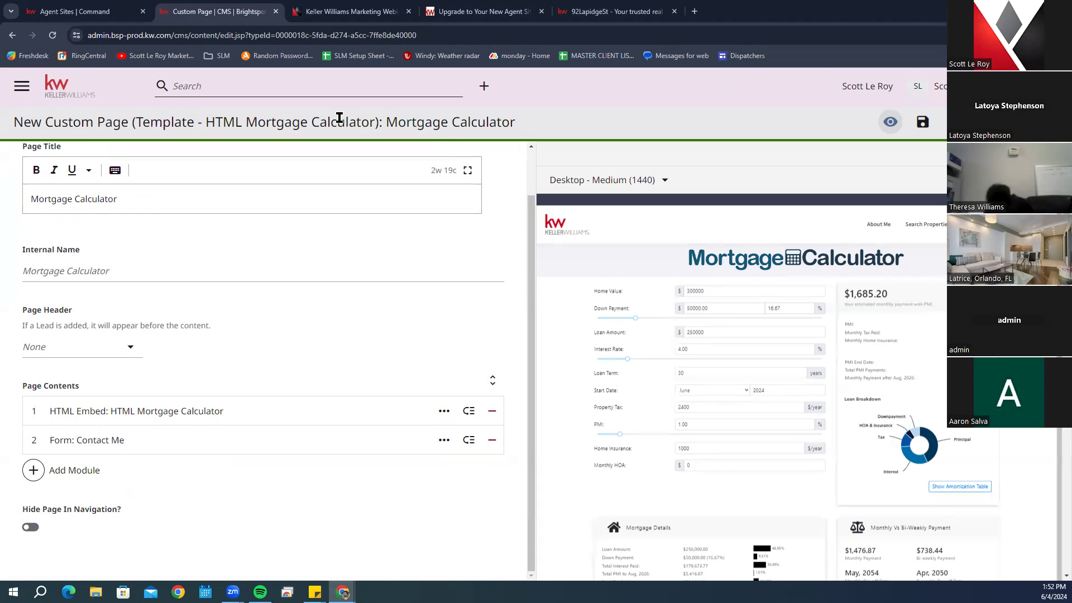
left_click(69, 87)
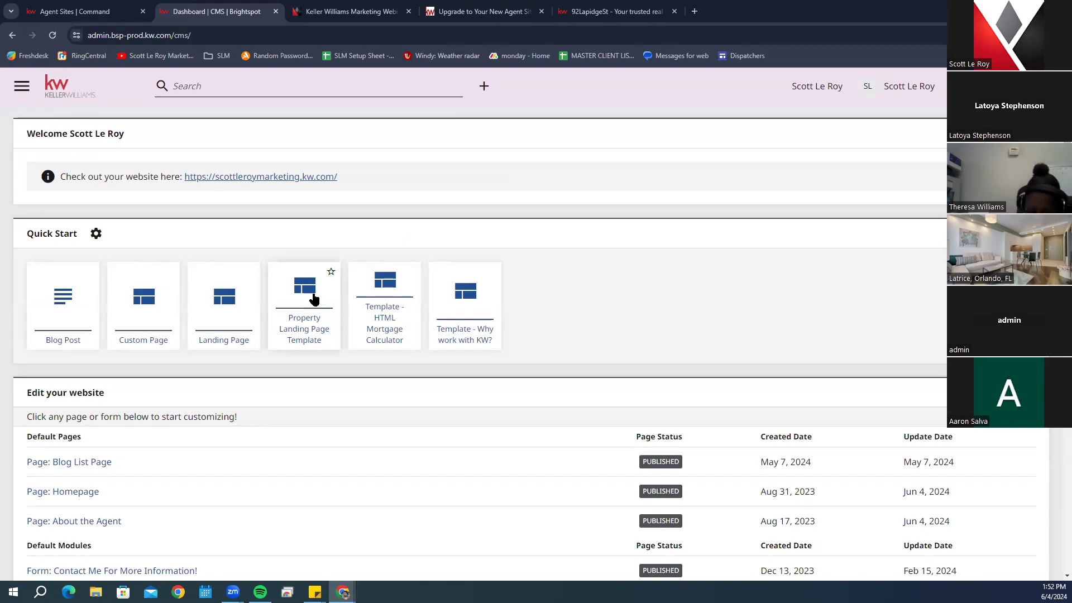
Scroll through the Why work with KW? template page preview, then leave via the KW logo
left_click(454, 321)
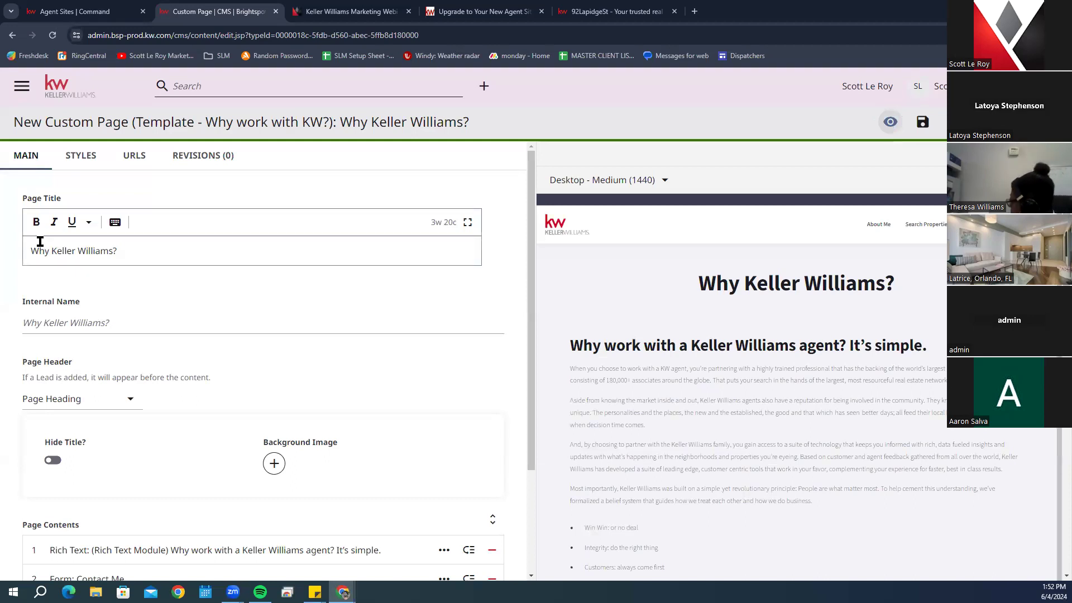
scroll(720, 339, "down", 1)
scroll(720, 343, "down", 1)
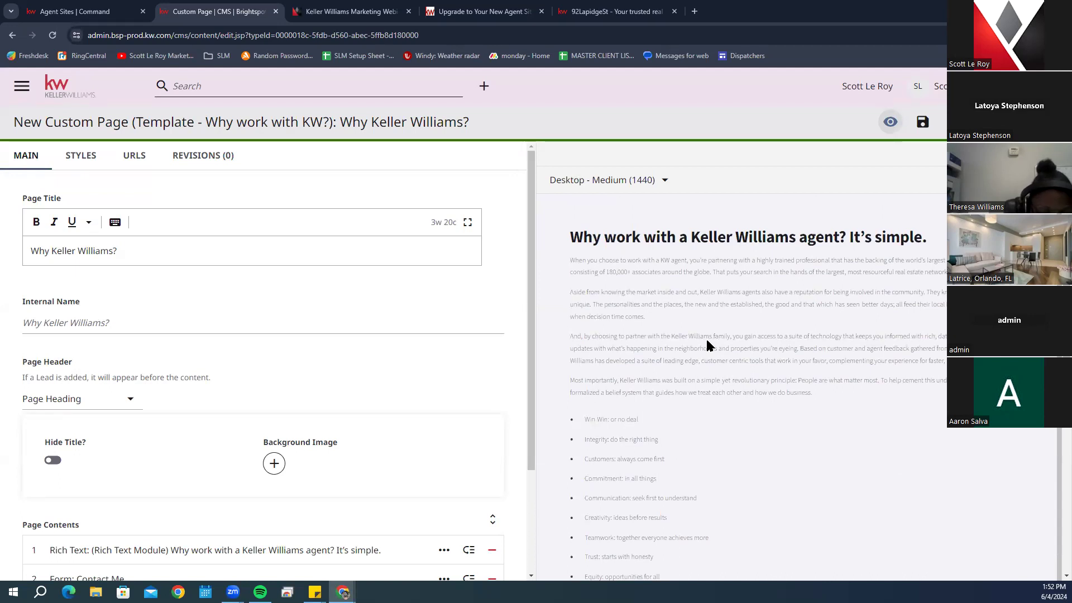
scroll(642, 304, "down", 4)
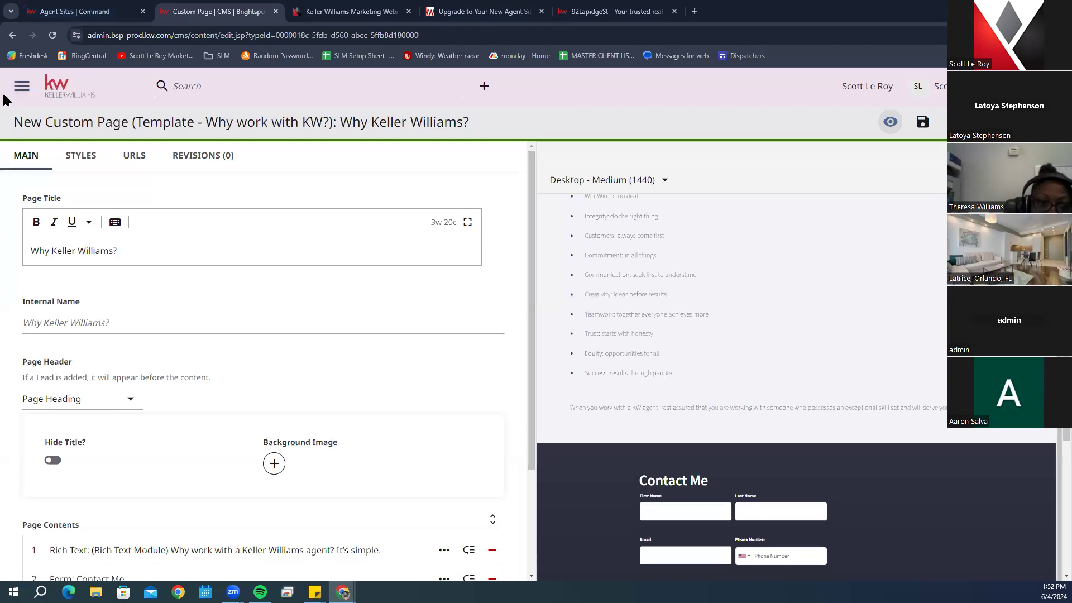
left_click(58, 90)
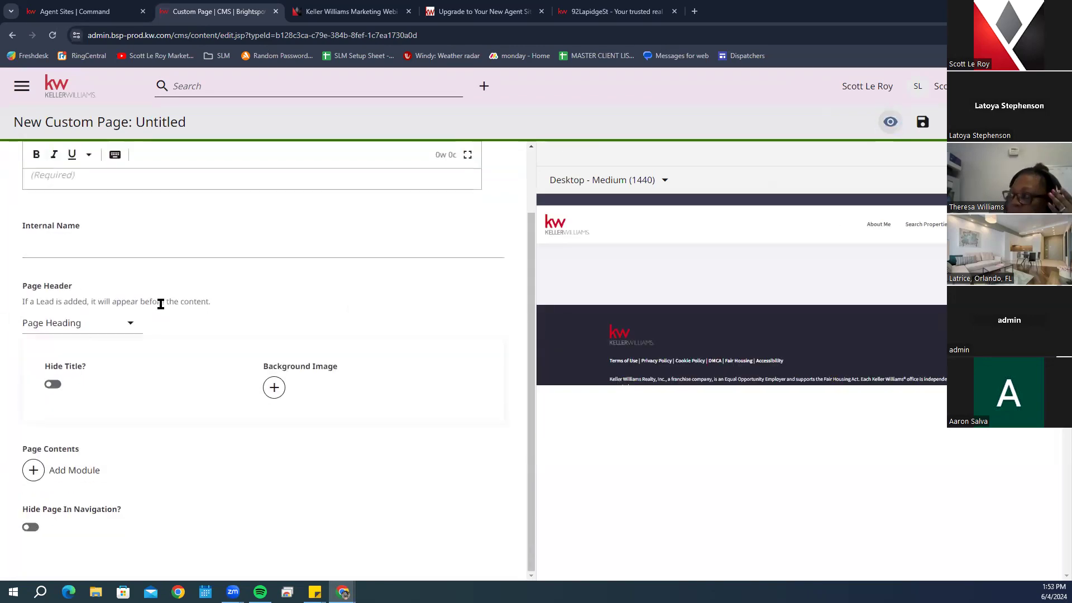
left_click(53, 472)
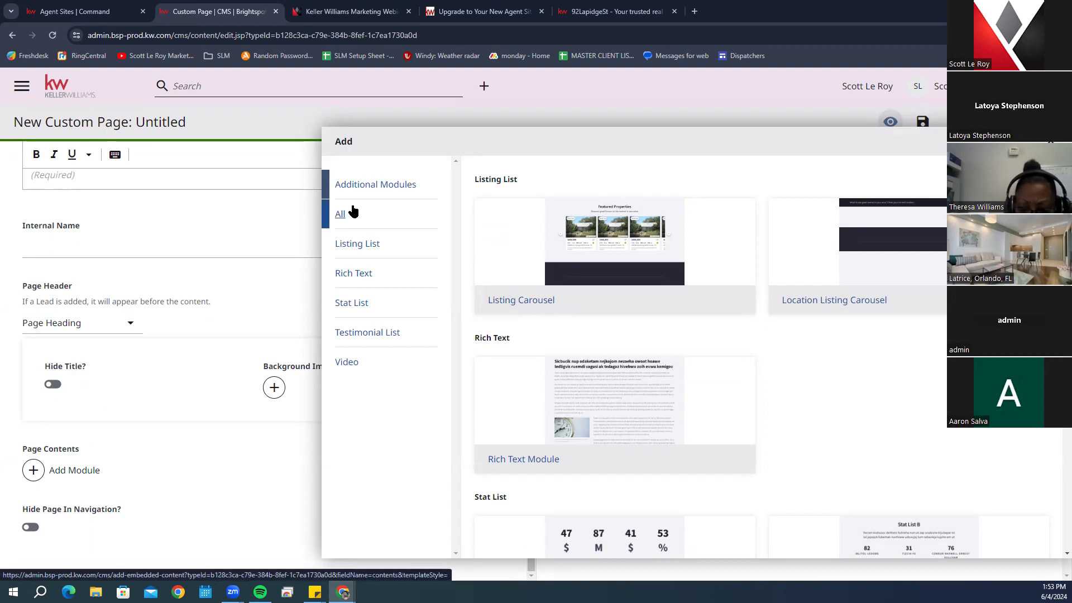
scroll(830, 359, "down", 15)
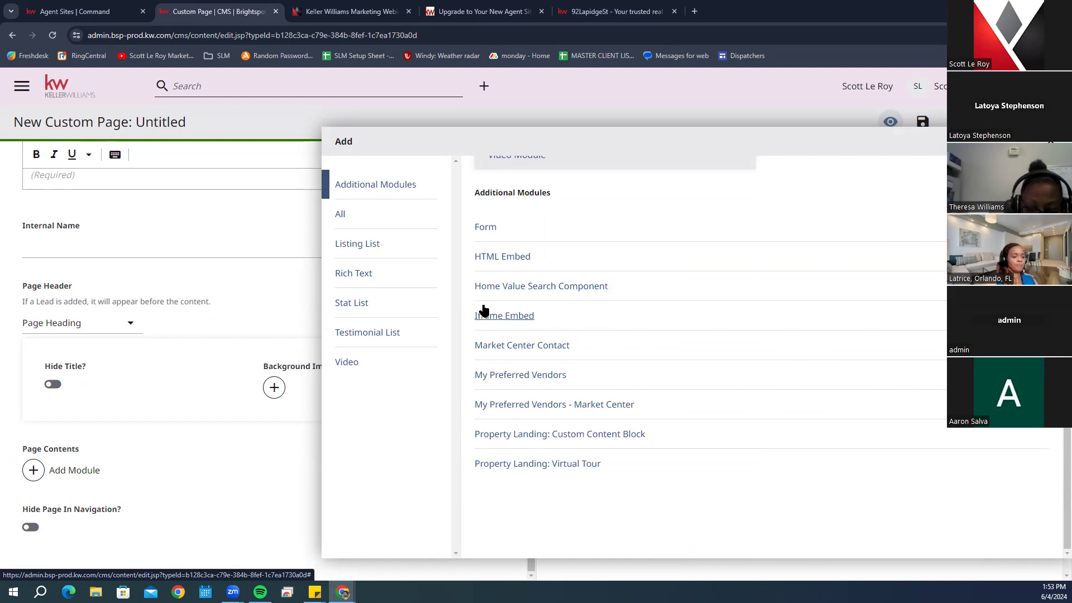
left_click_drag(742, 144, 532, 141)
key("Escape")
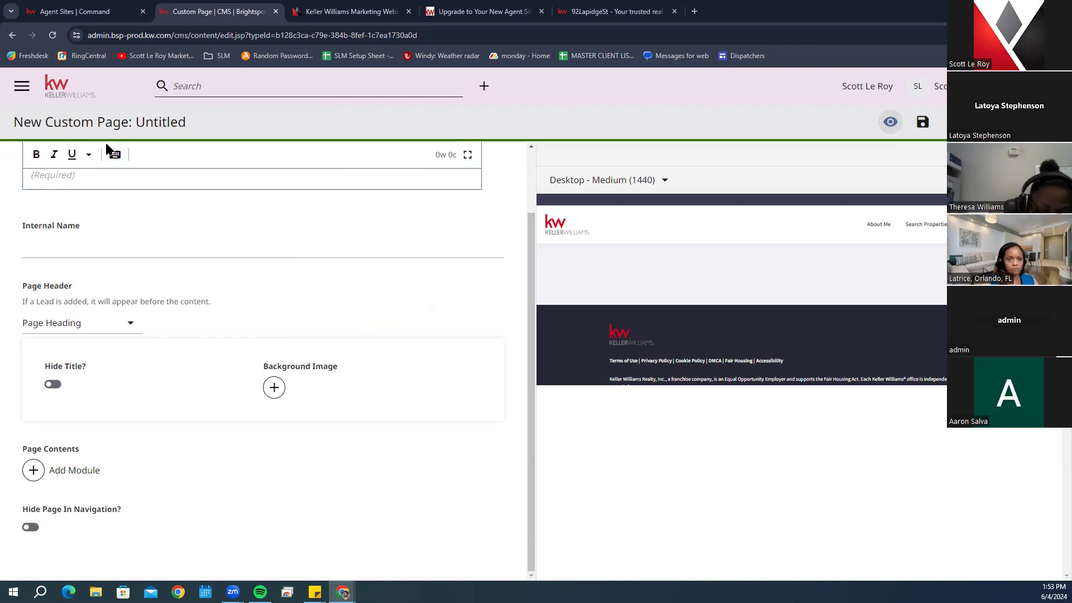
scroll(415, 209, "up", 2)
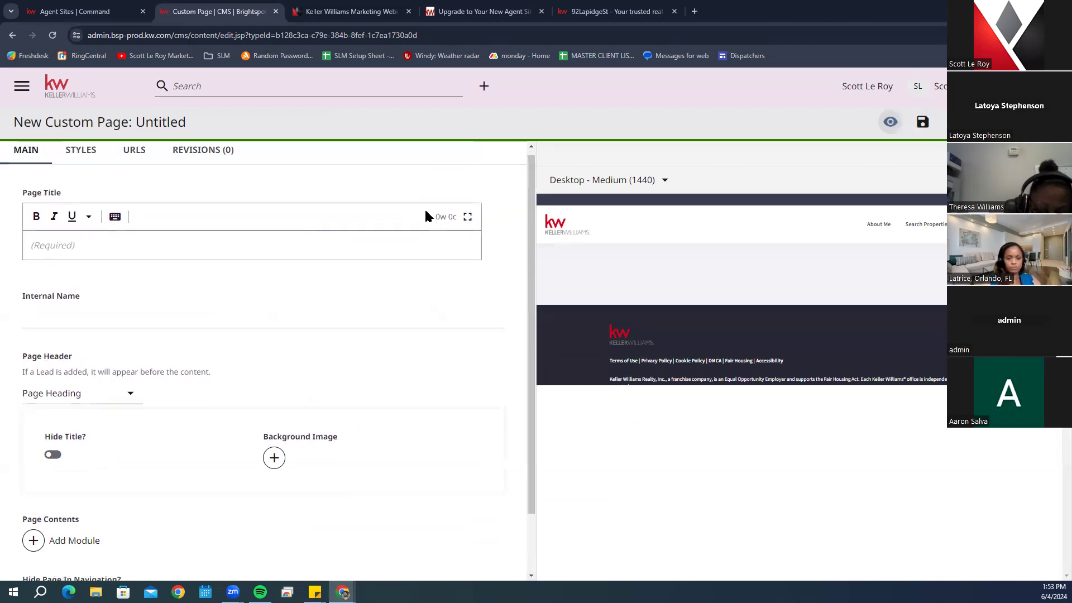
scroll(284, 277, "down", 2)
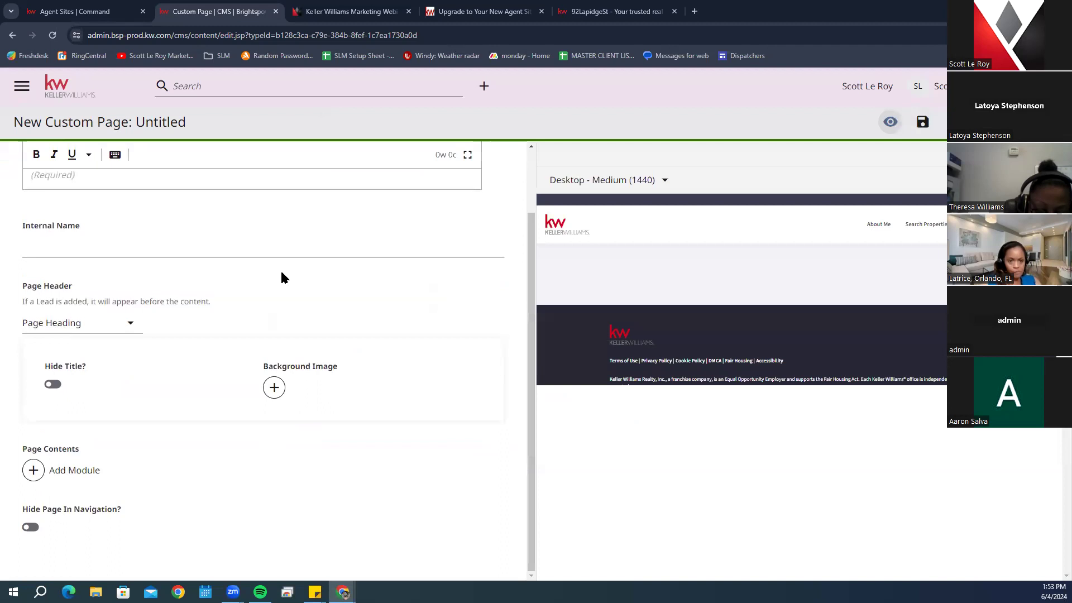